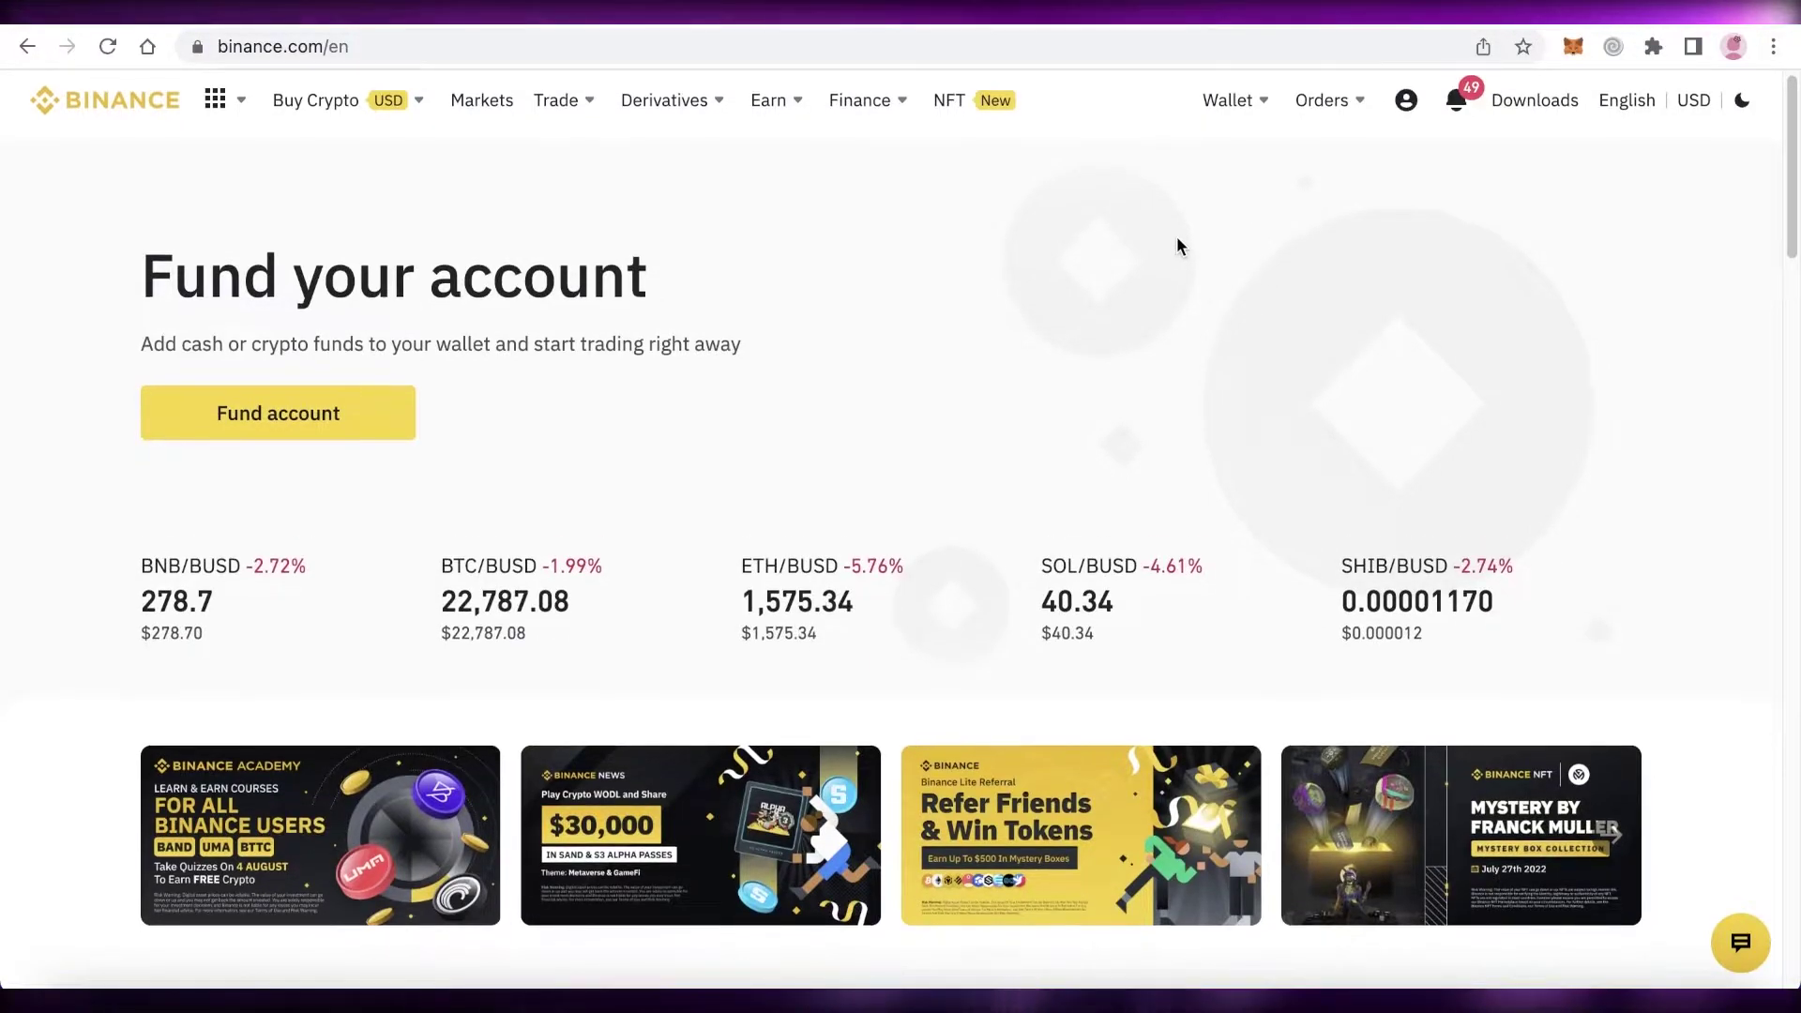
Open the USD bank-transfer deposit page from Buy Crypto.
scroll(1176, 236, down, 1)
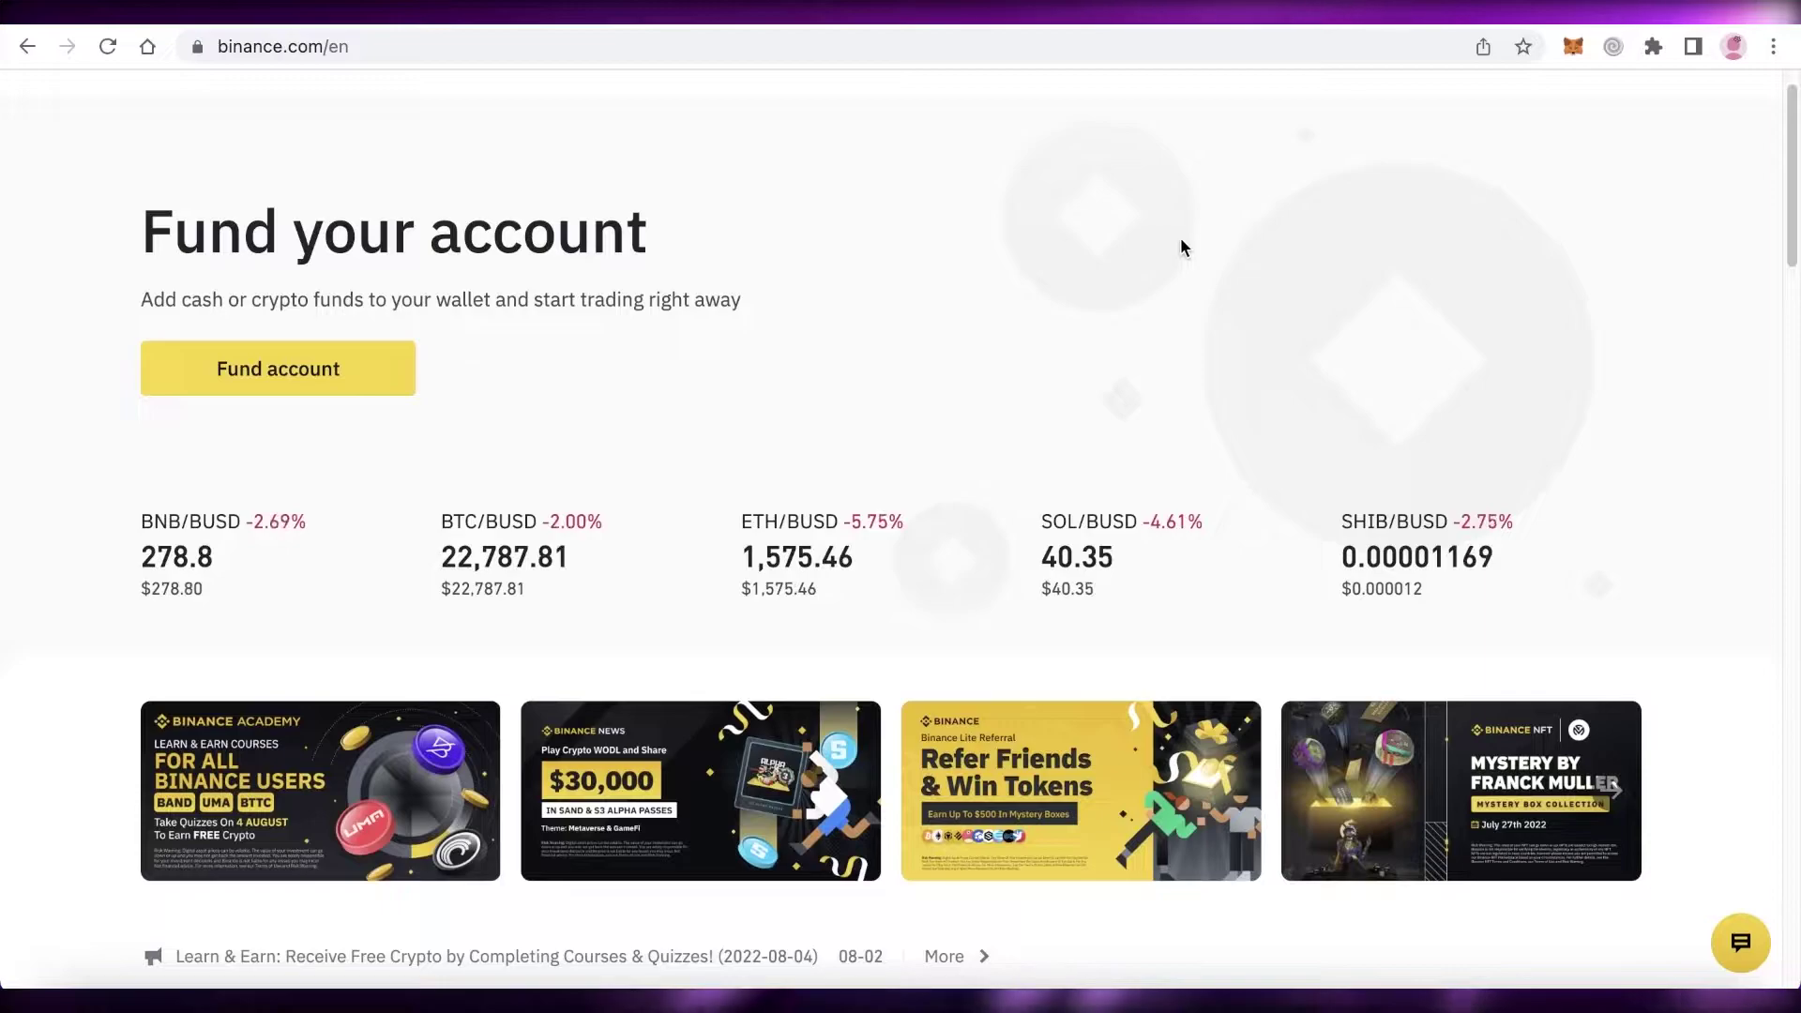
scroll(1184, 242, down, 3)
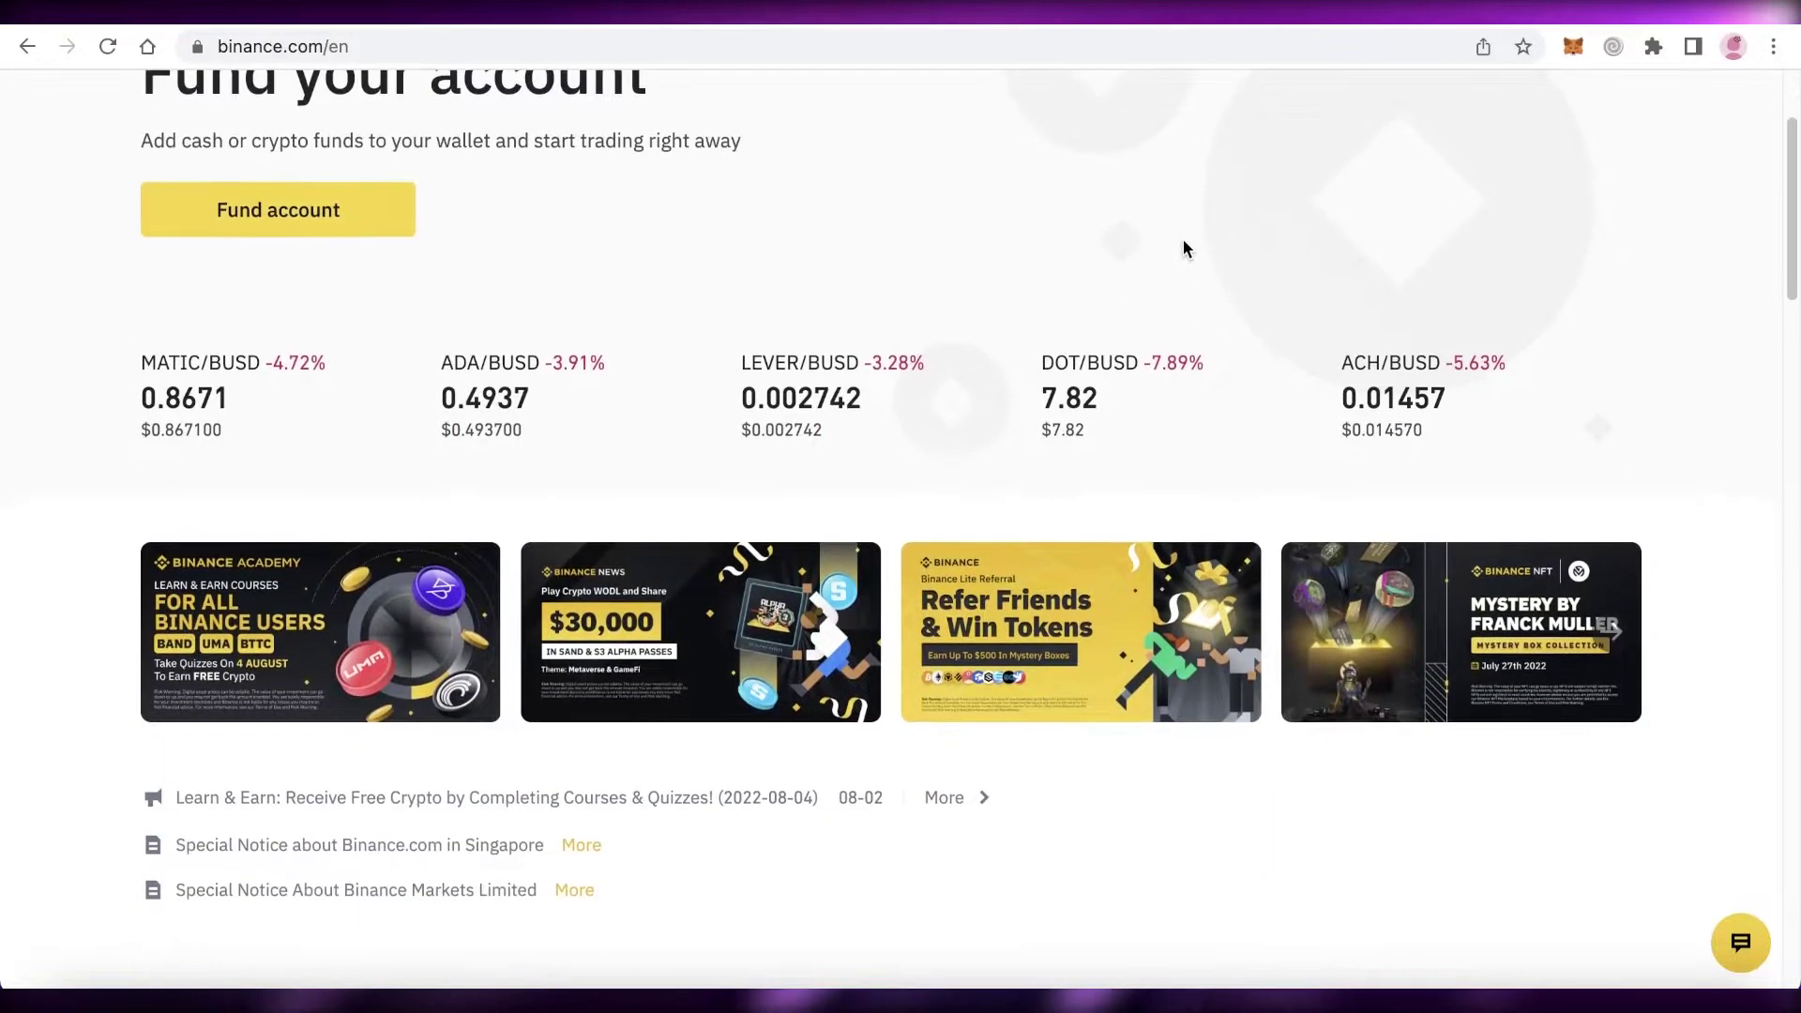
scroll(1184, 242, up, 5)
scroll(1184, 240, down, 1)
scroll(1184, 240, up, 1)
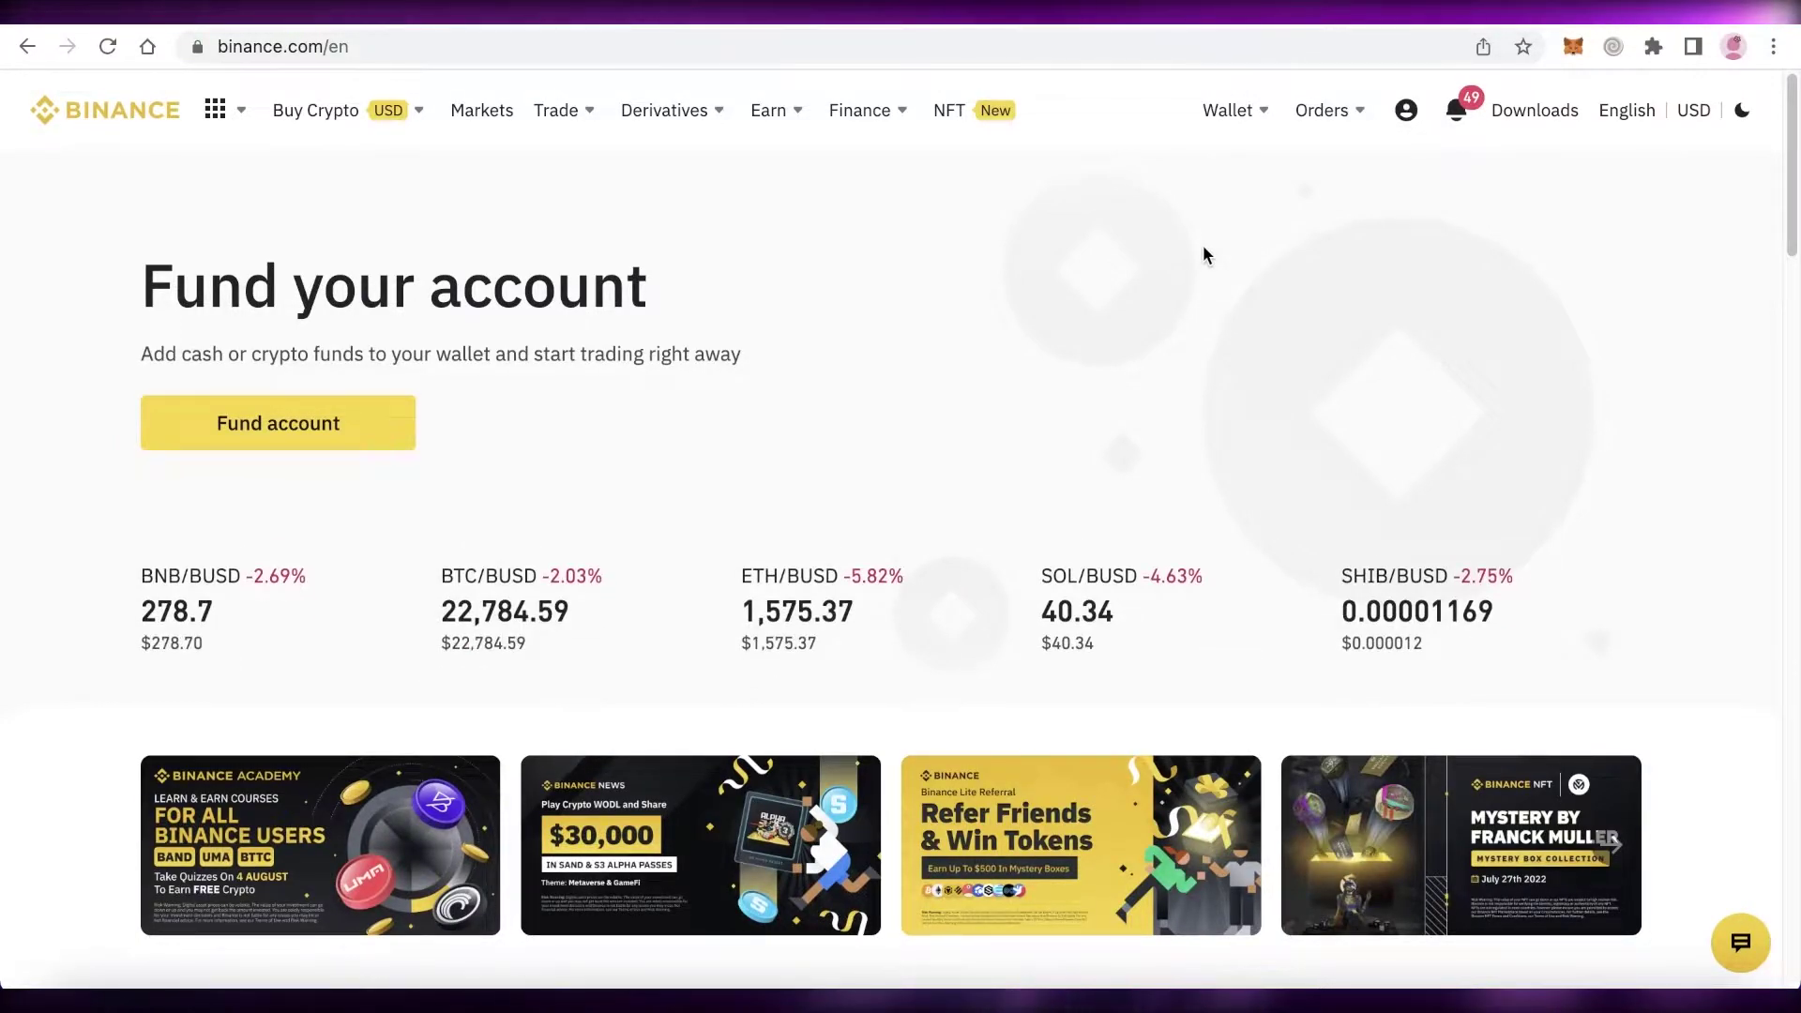
scroll(1203, 249, down, 1)
scroll(1204, 249, down, 1)
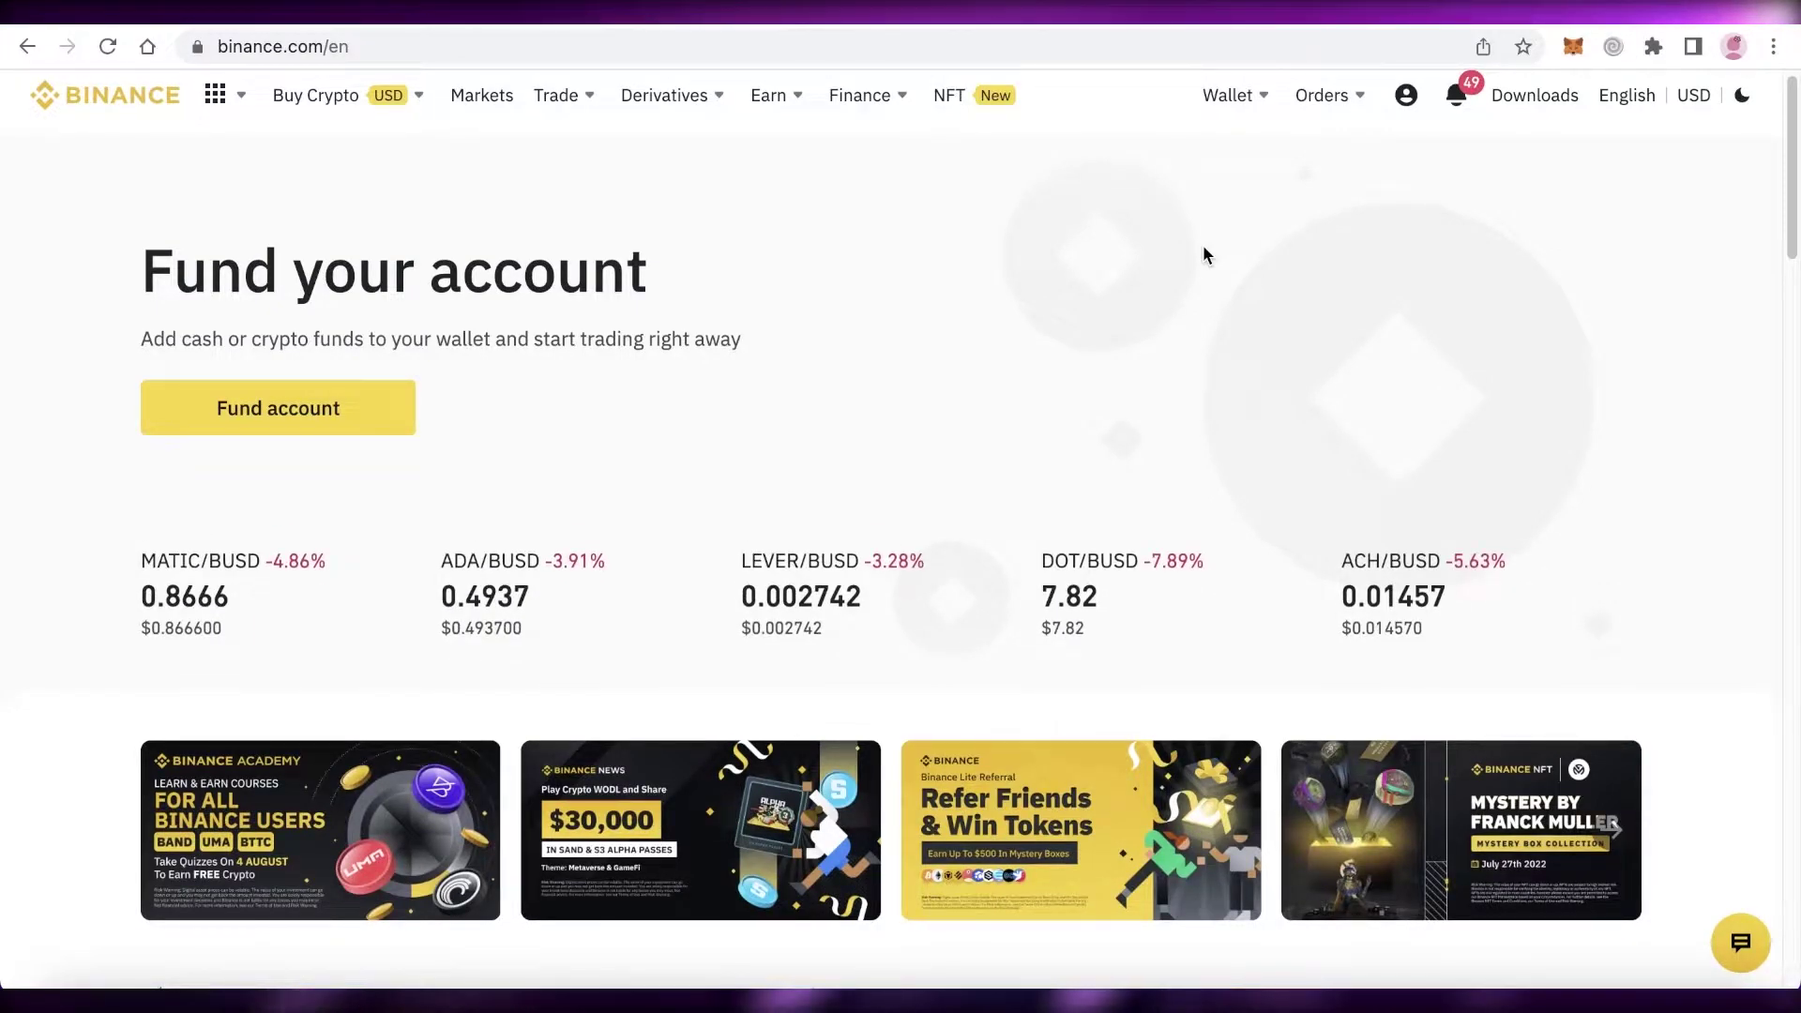
scroll(1204, 249, down, 5)
scroll(1204, 249, up, 5)
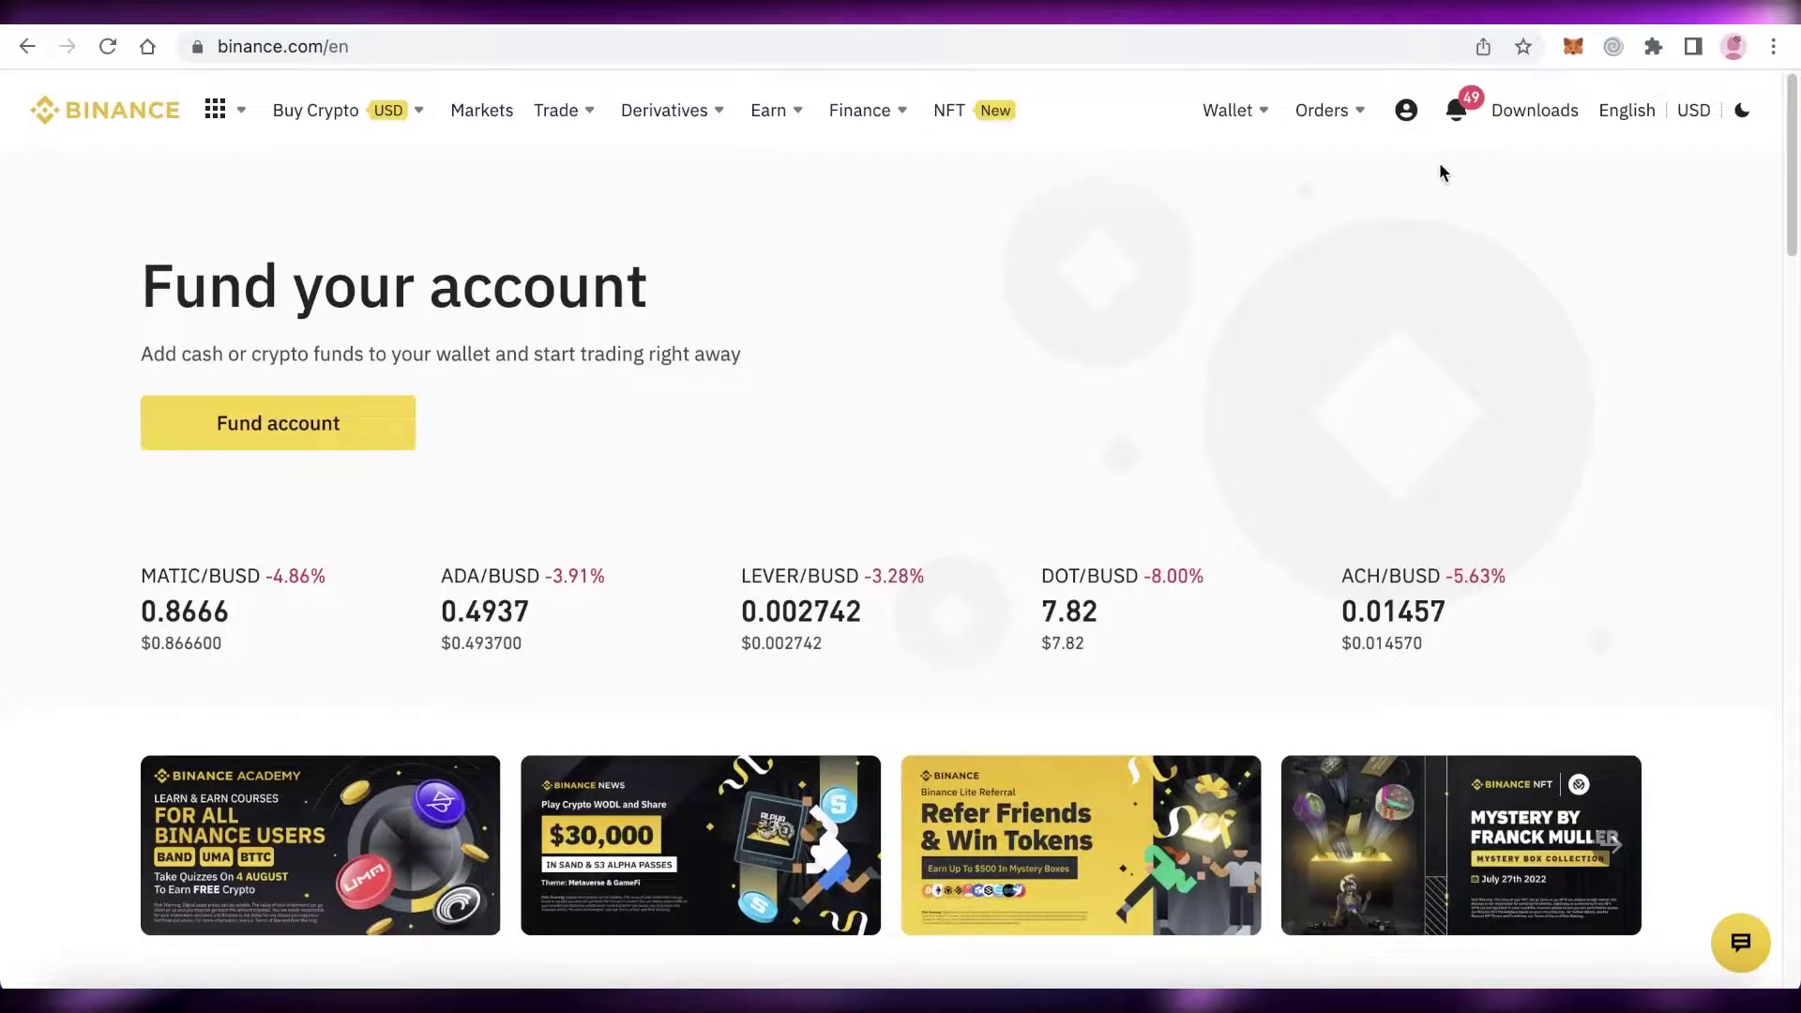
mouse_move(1406, 122)
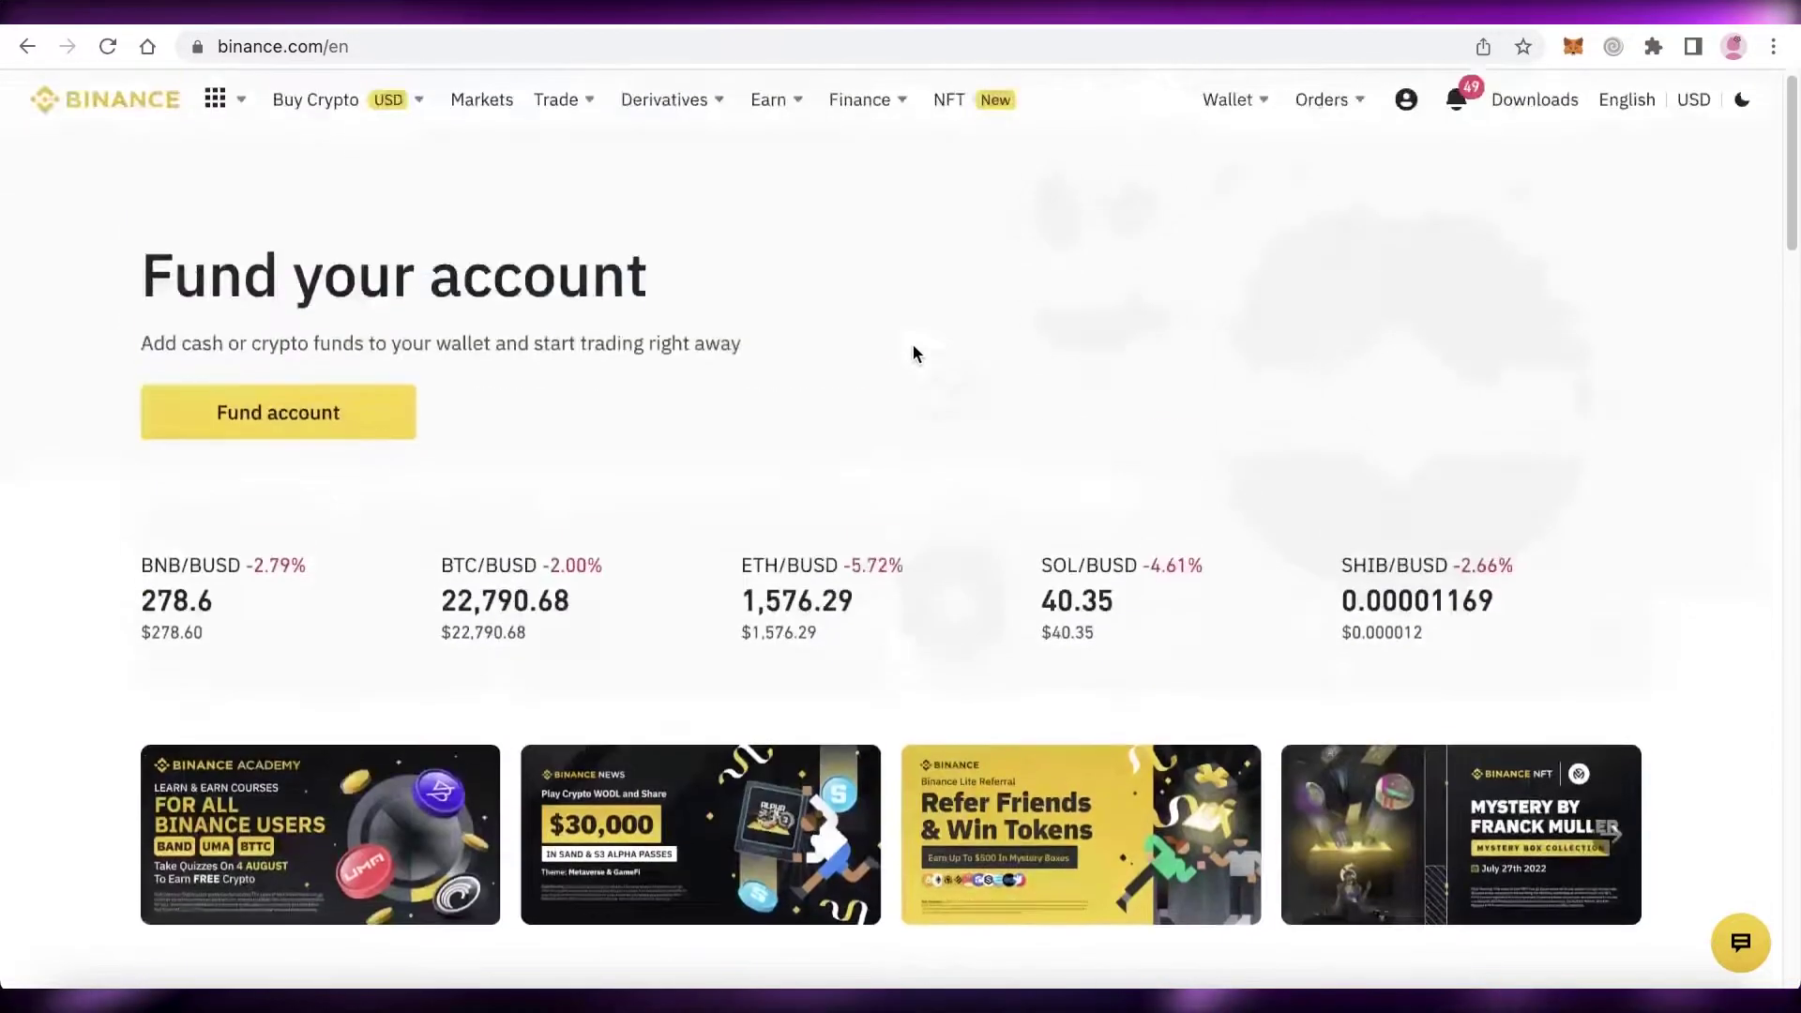
scroll(912, 353, up, 1)
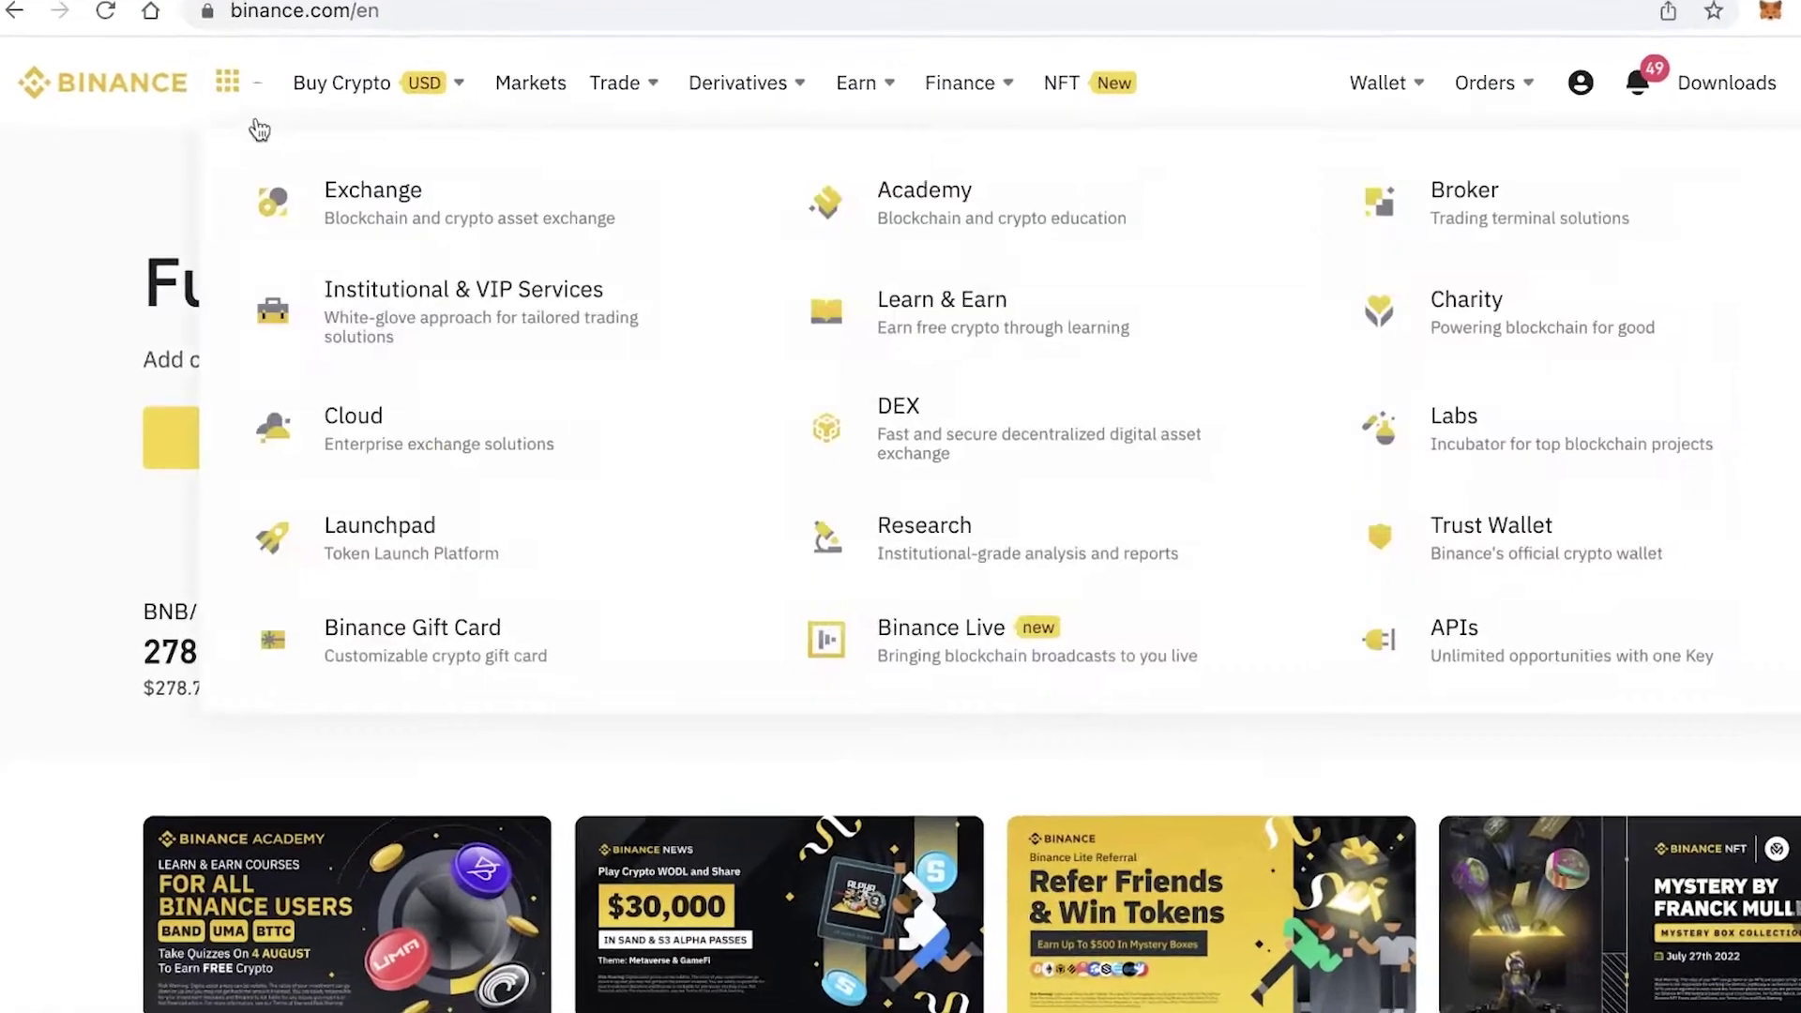
mouse_move(326, 115)
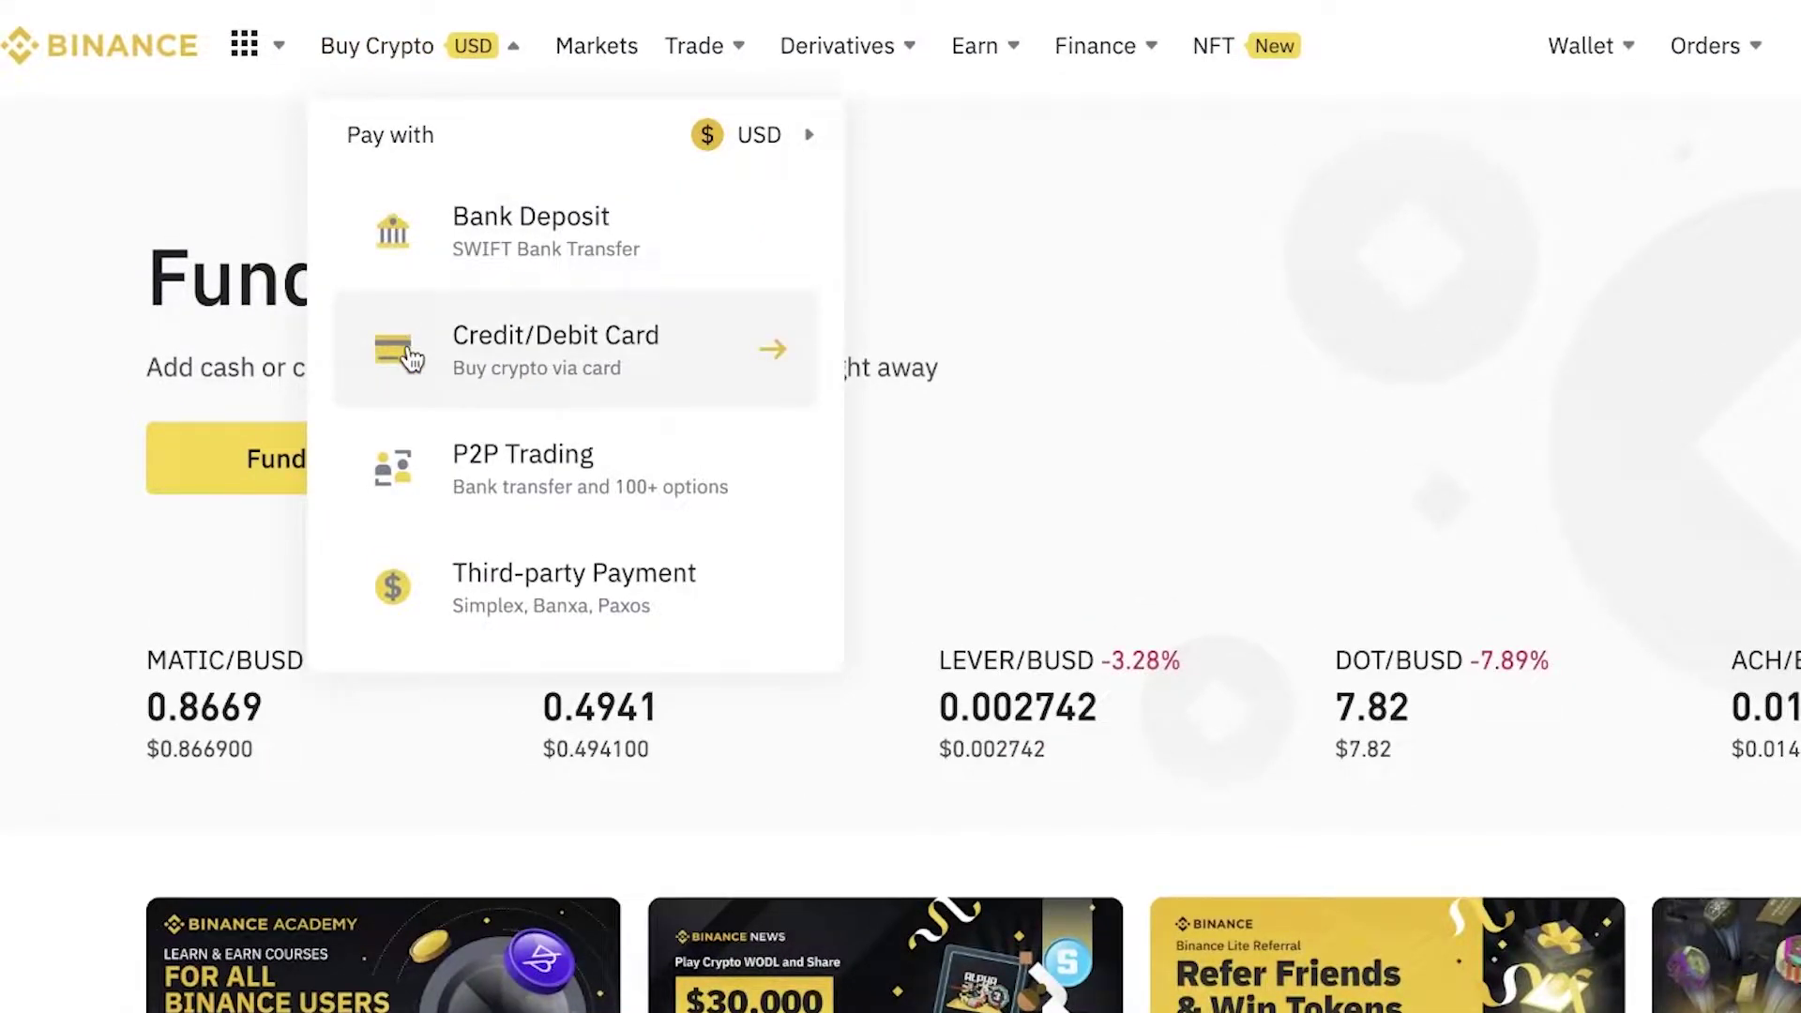
click(441, 242)
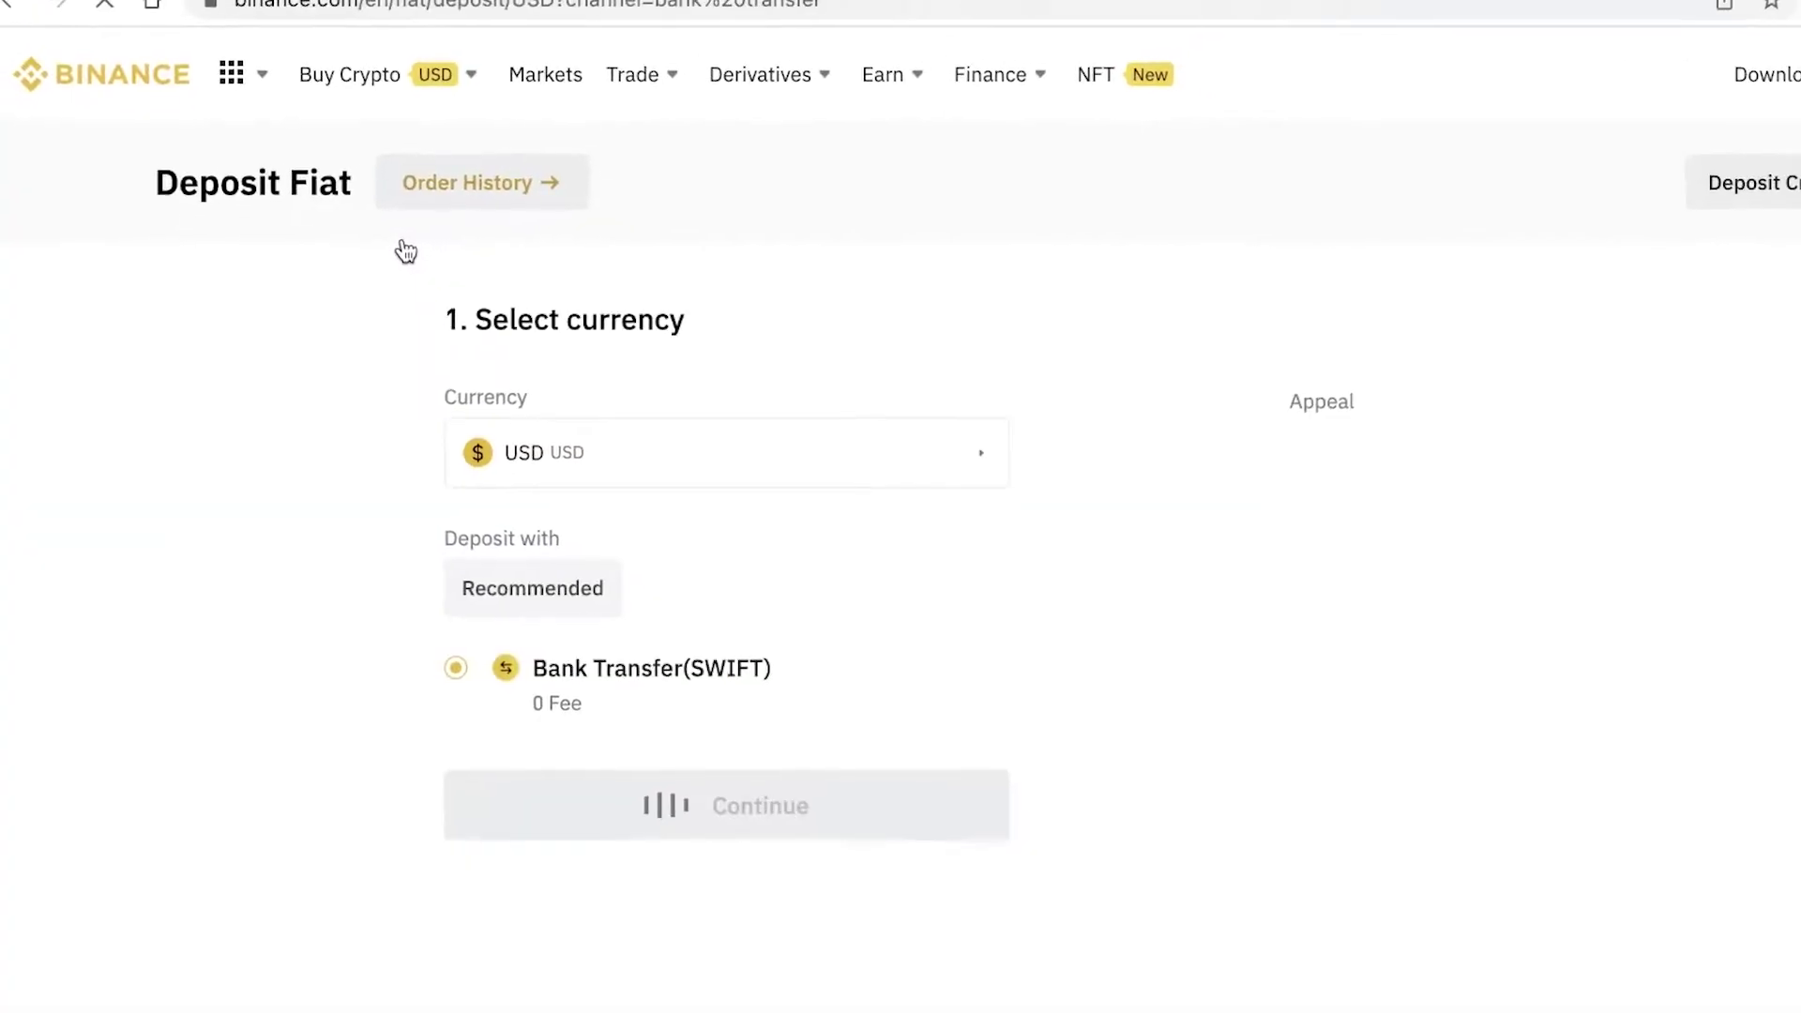
Check the deposit currency list, keep USD, and continue to the amount step.
click(727, 441)
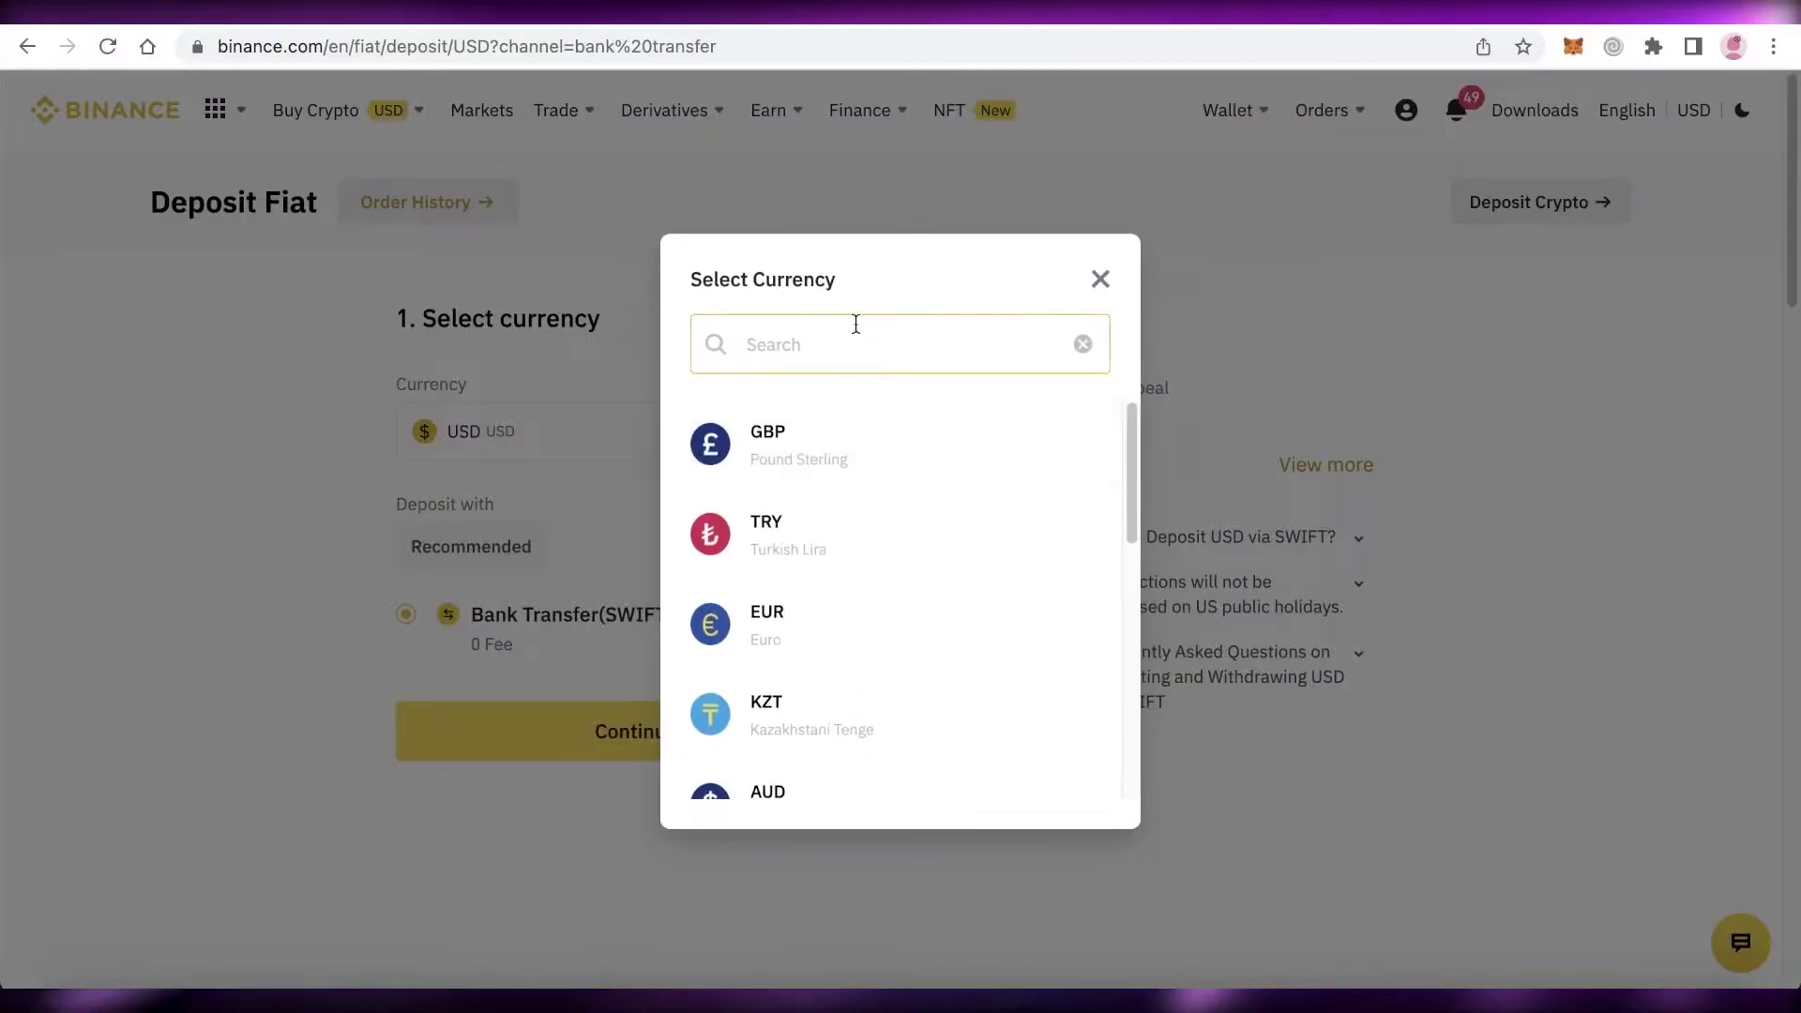
text(e)
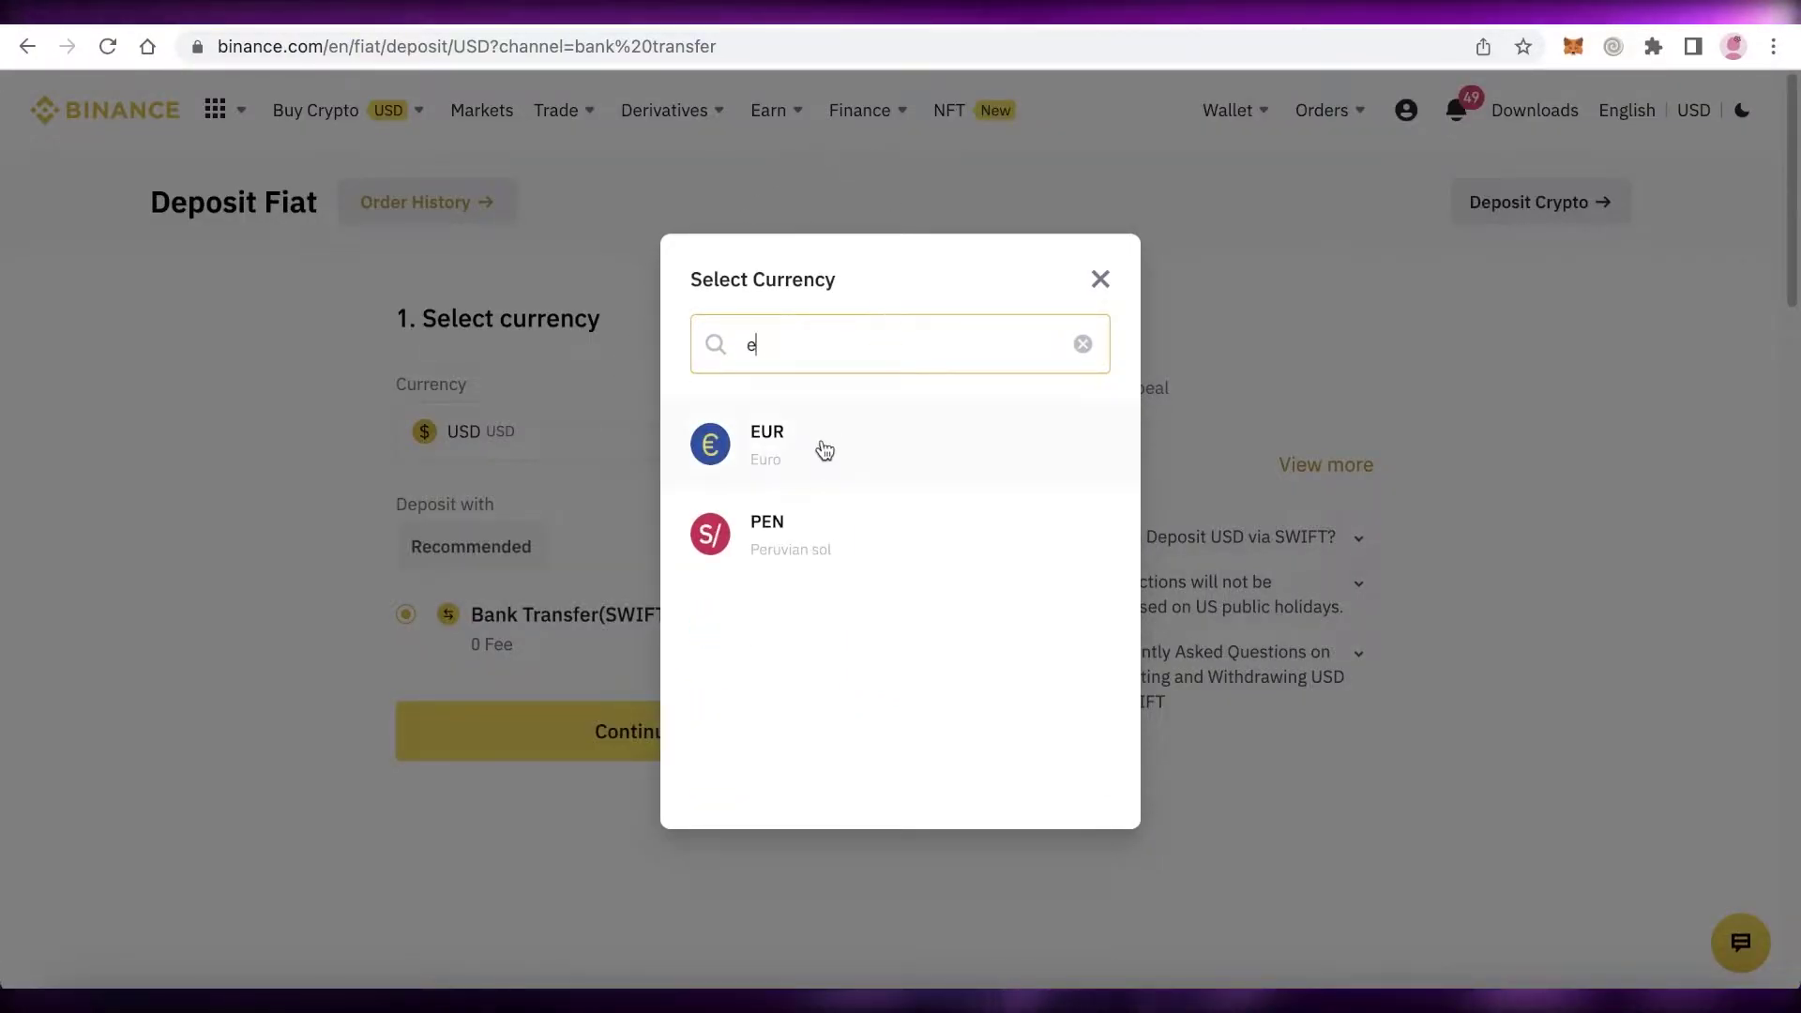
click(1100, 280)
click(736, 426)
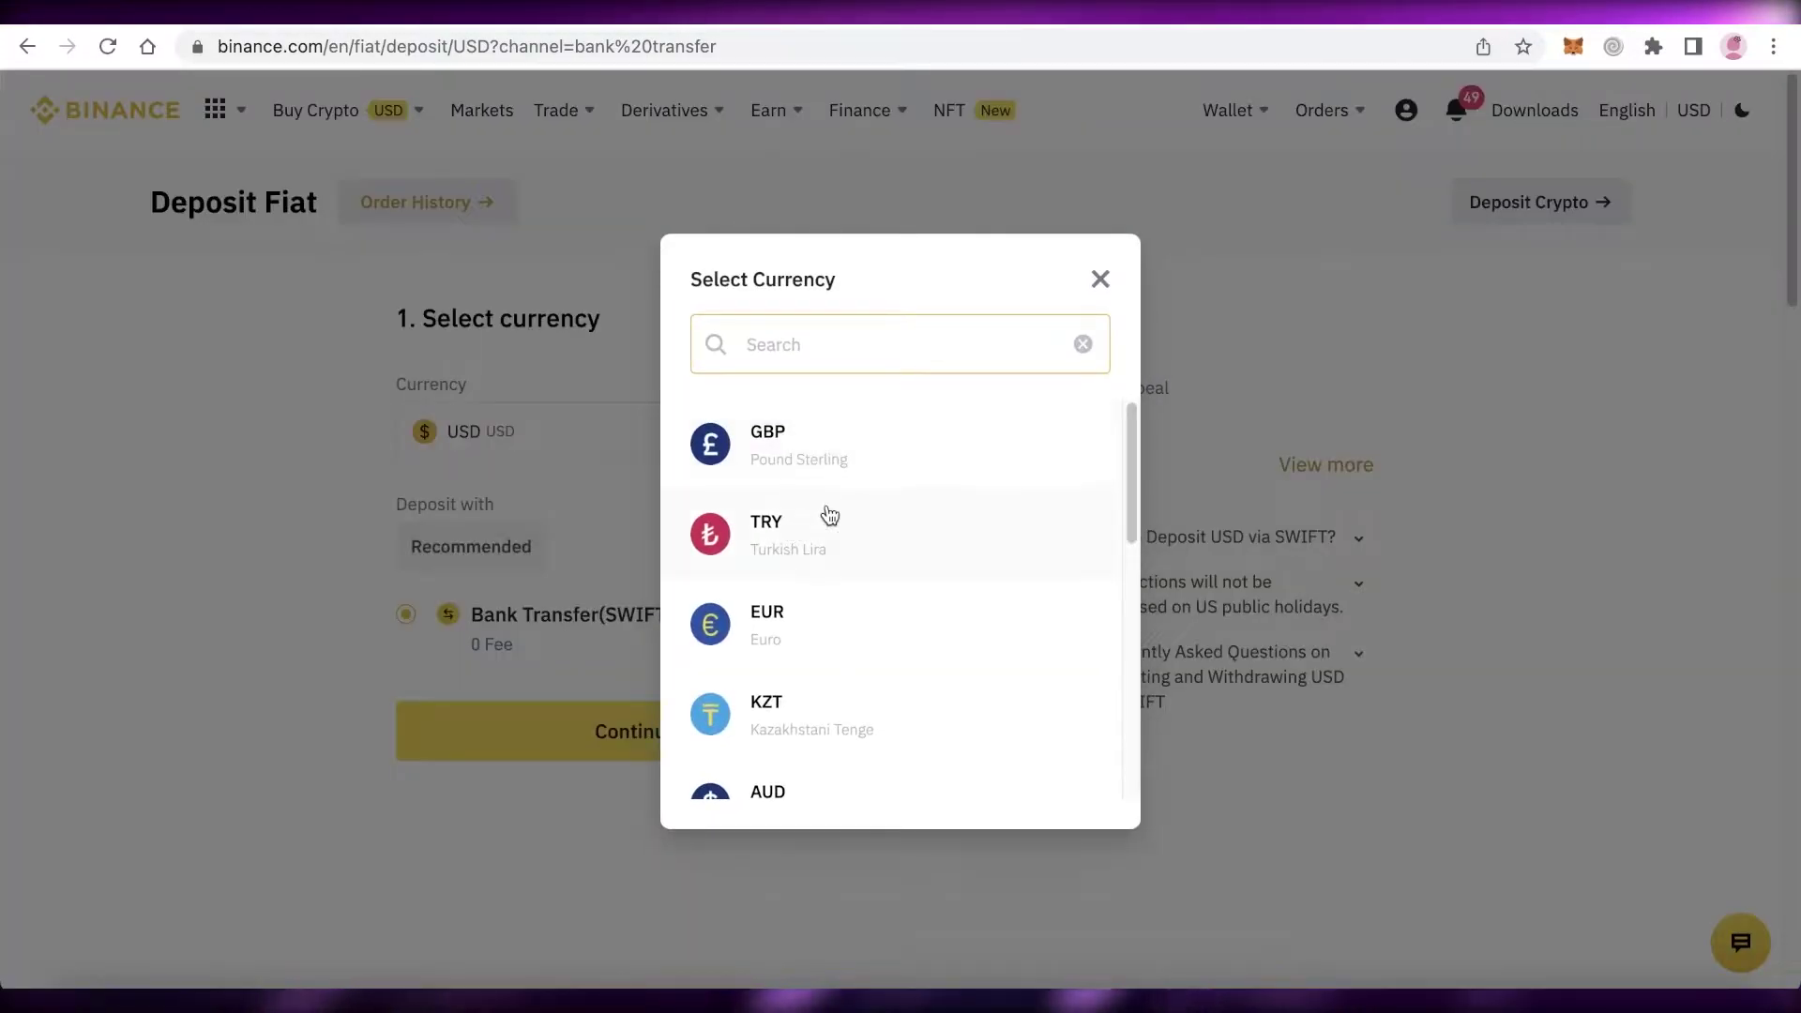
click(1113, 278)
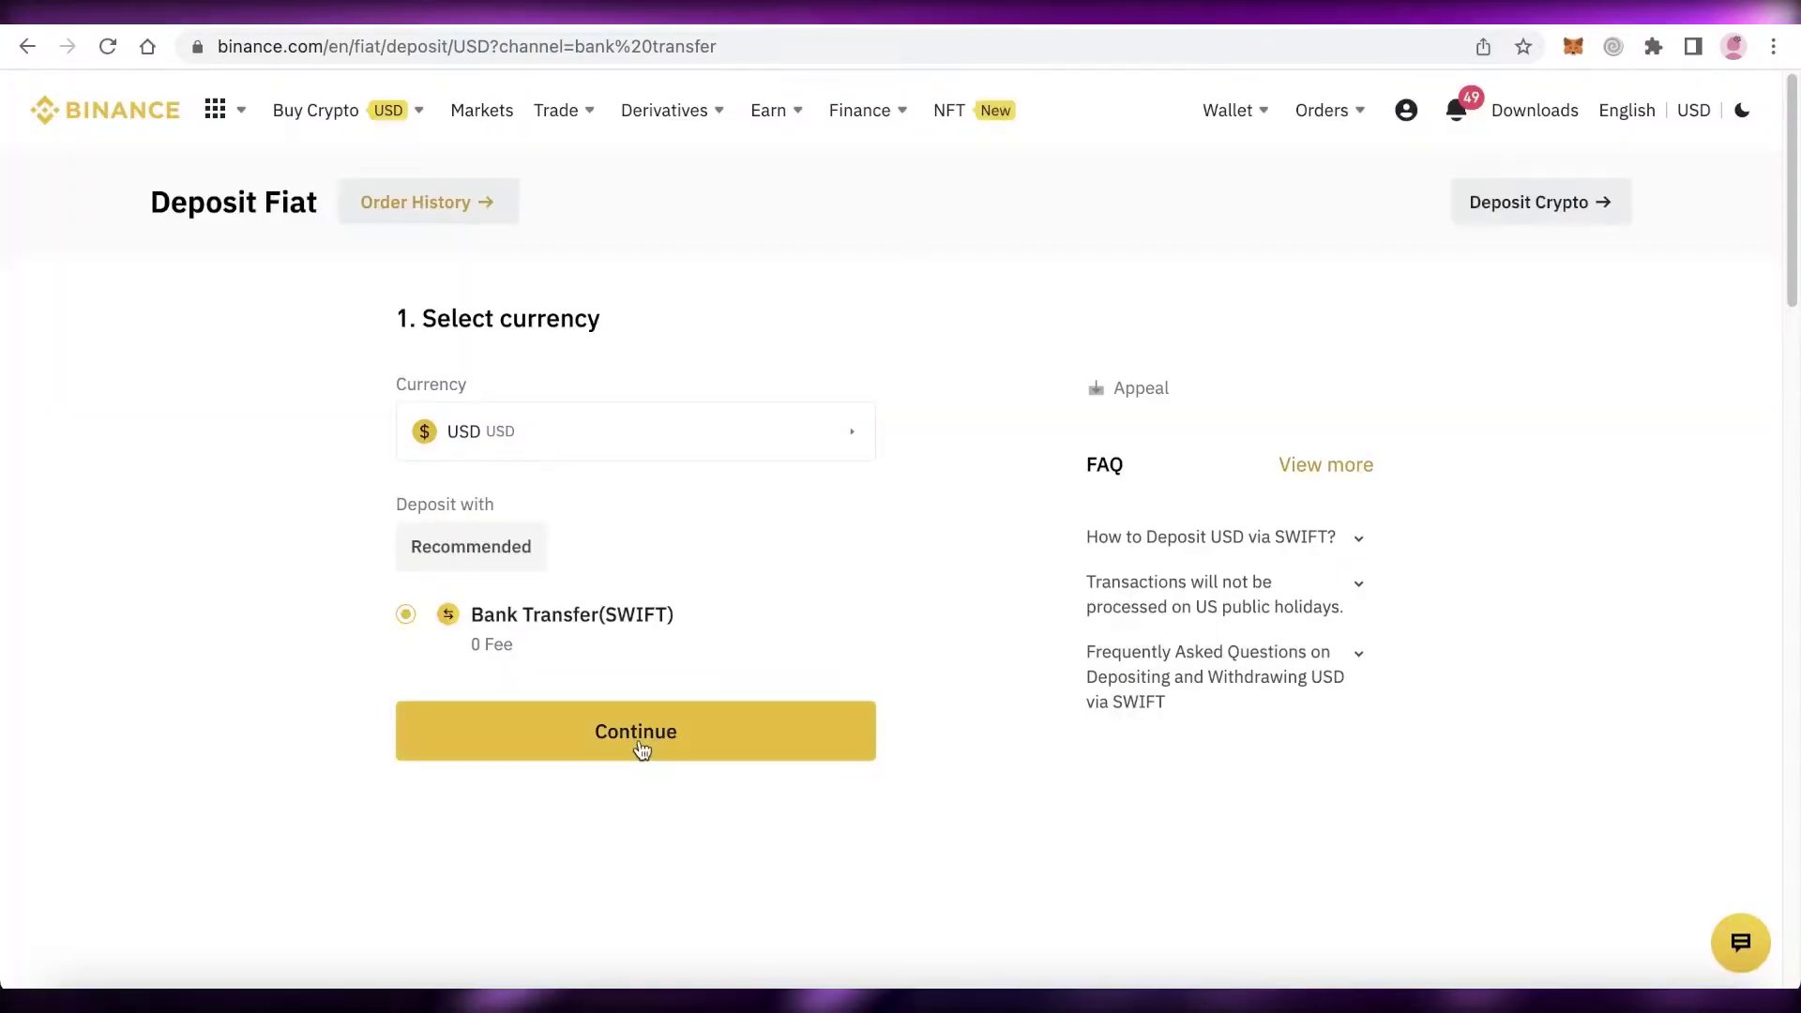
click(641, 749)
Submit a 99 USD deposit amount (99.00 BUSD) and dismiss the bank account form.
click(713, 433)
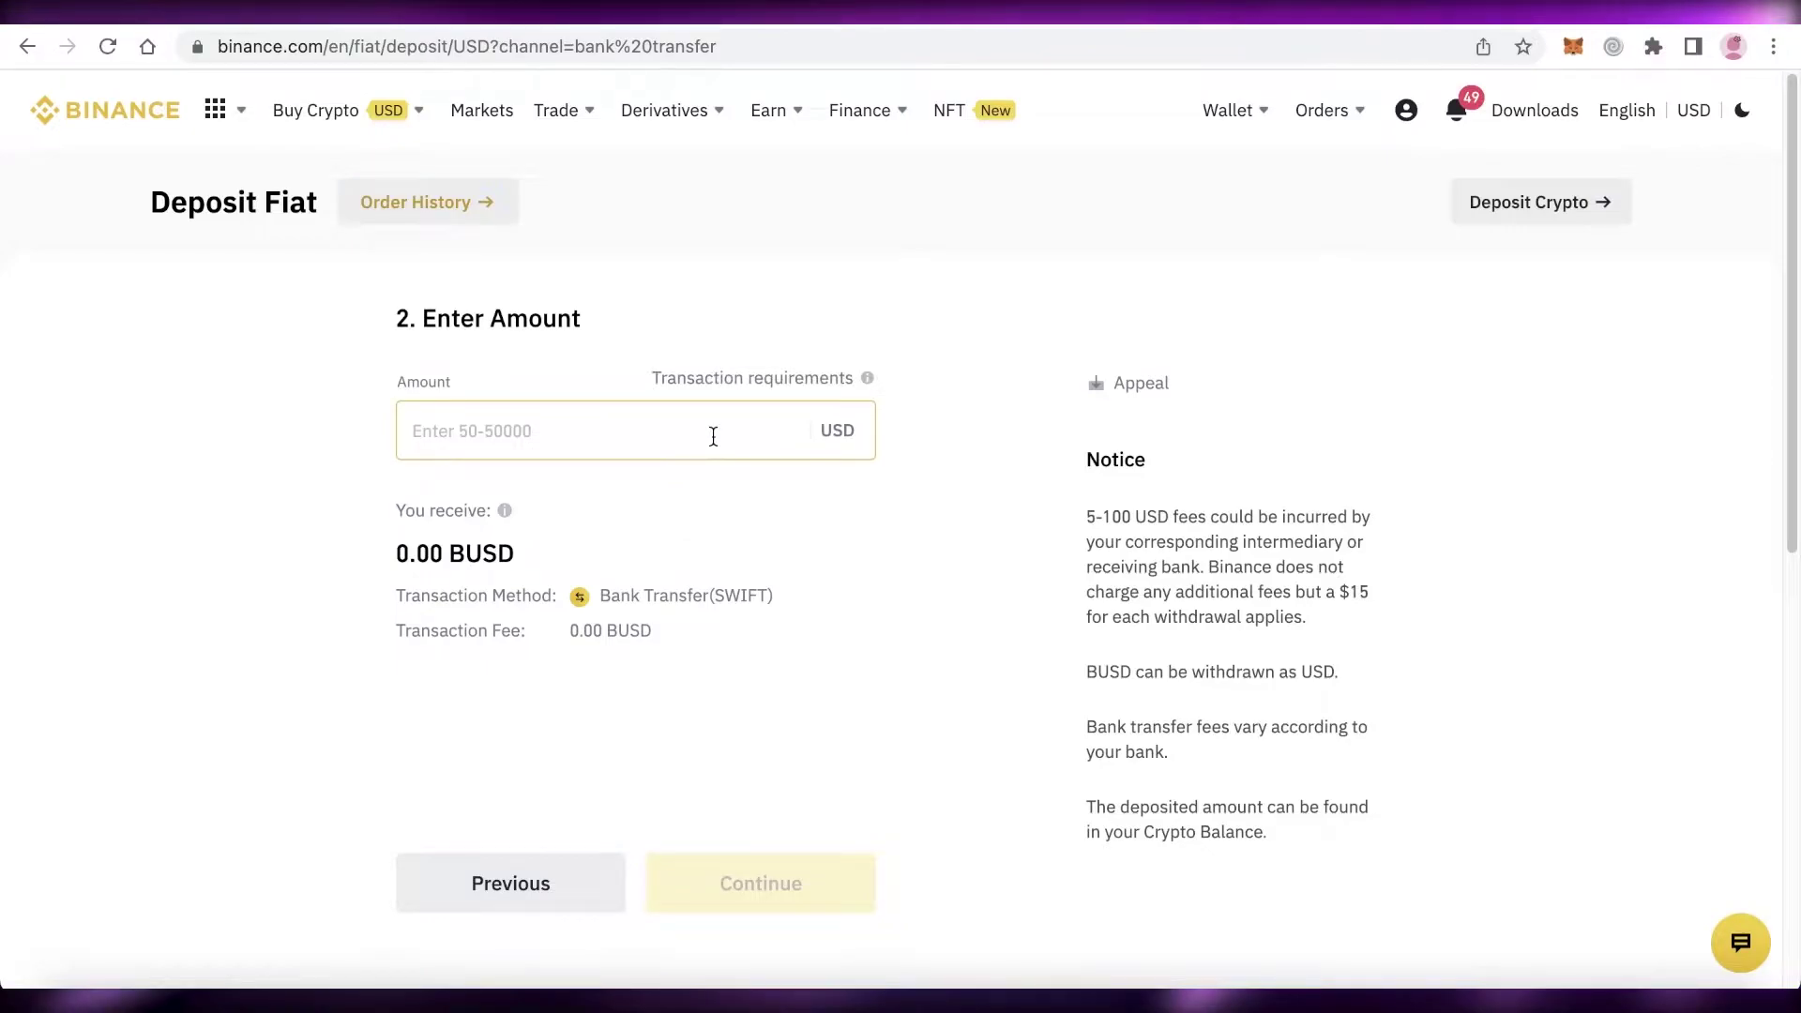
text(99)
click(718, 877)
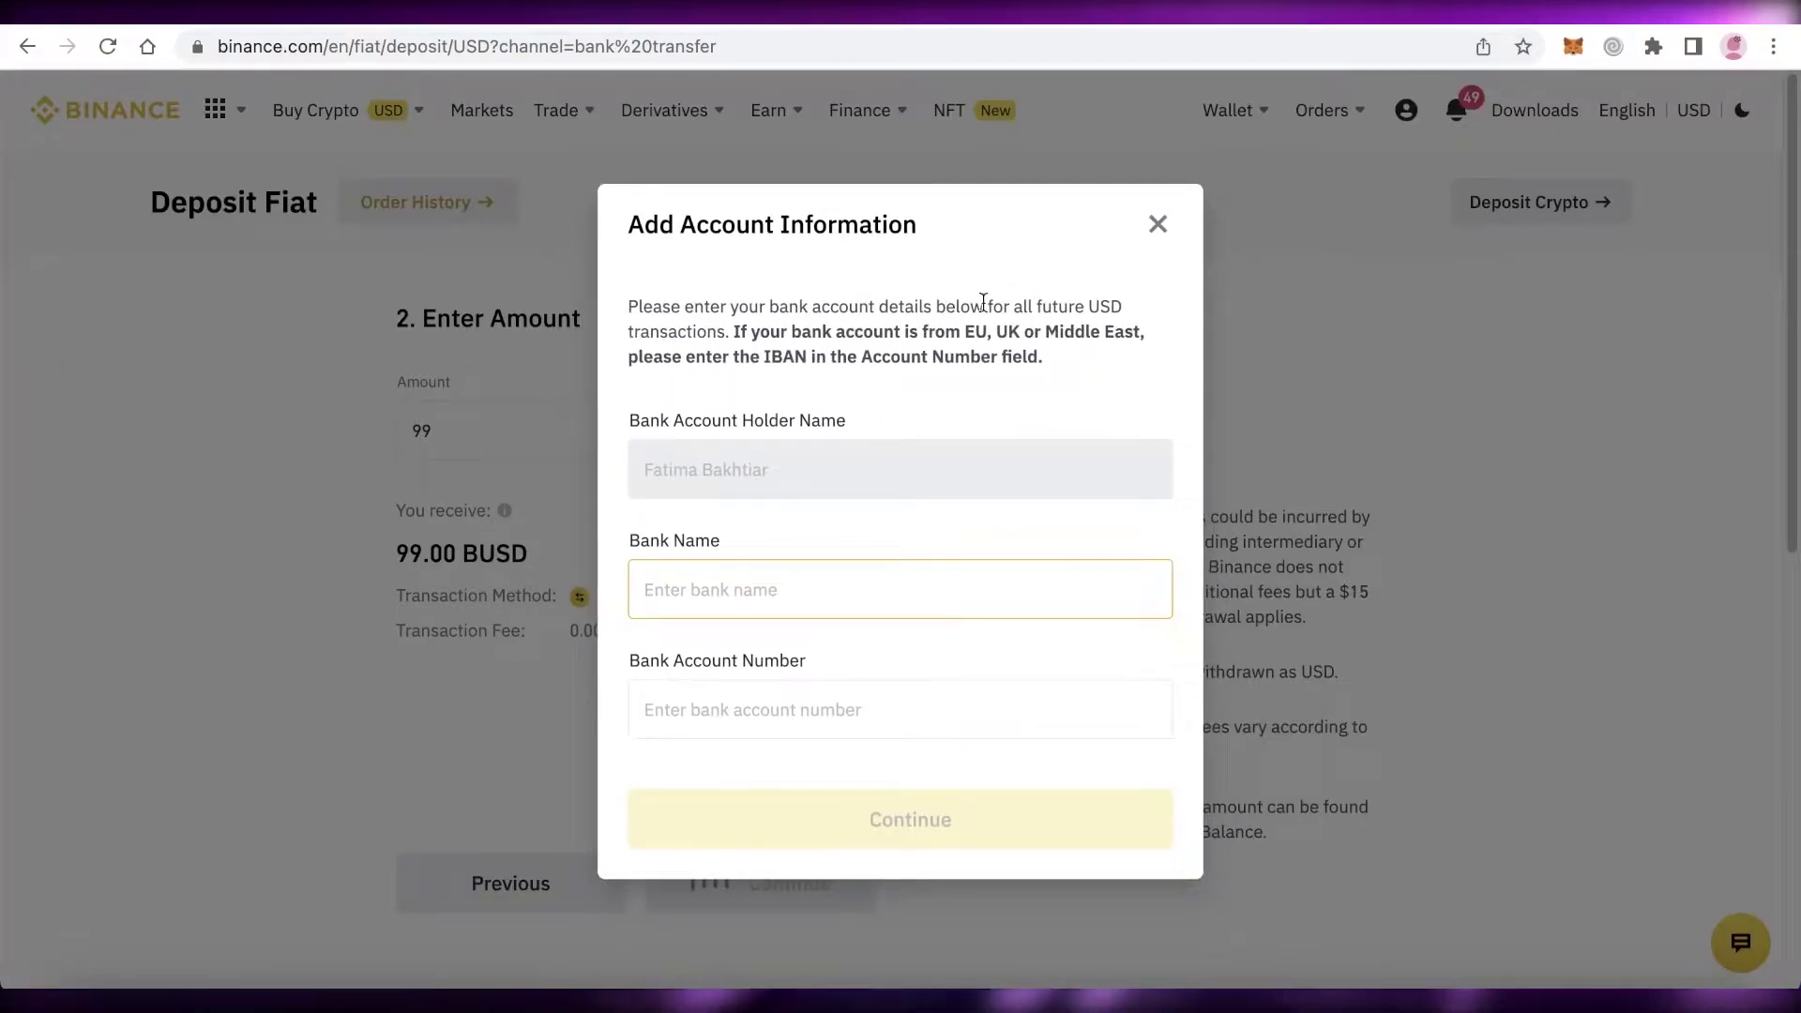
click(1160, 225)
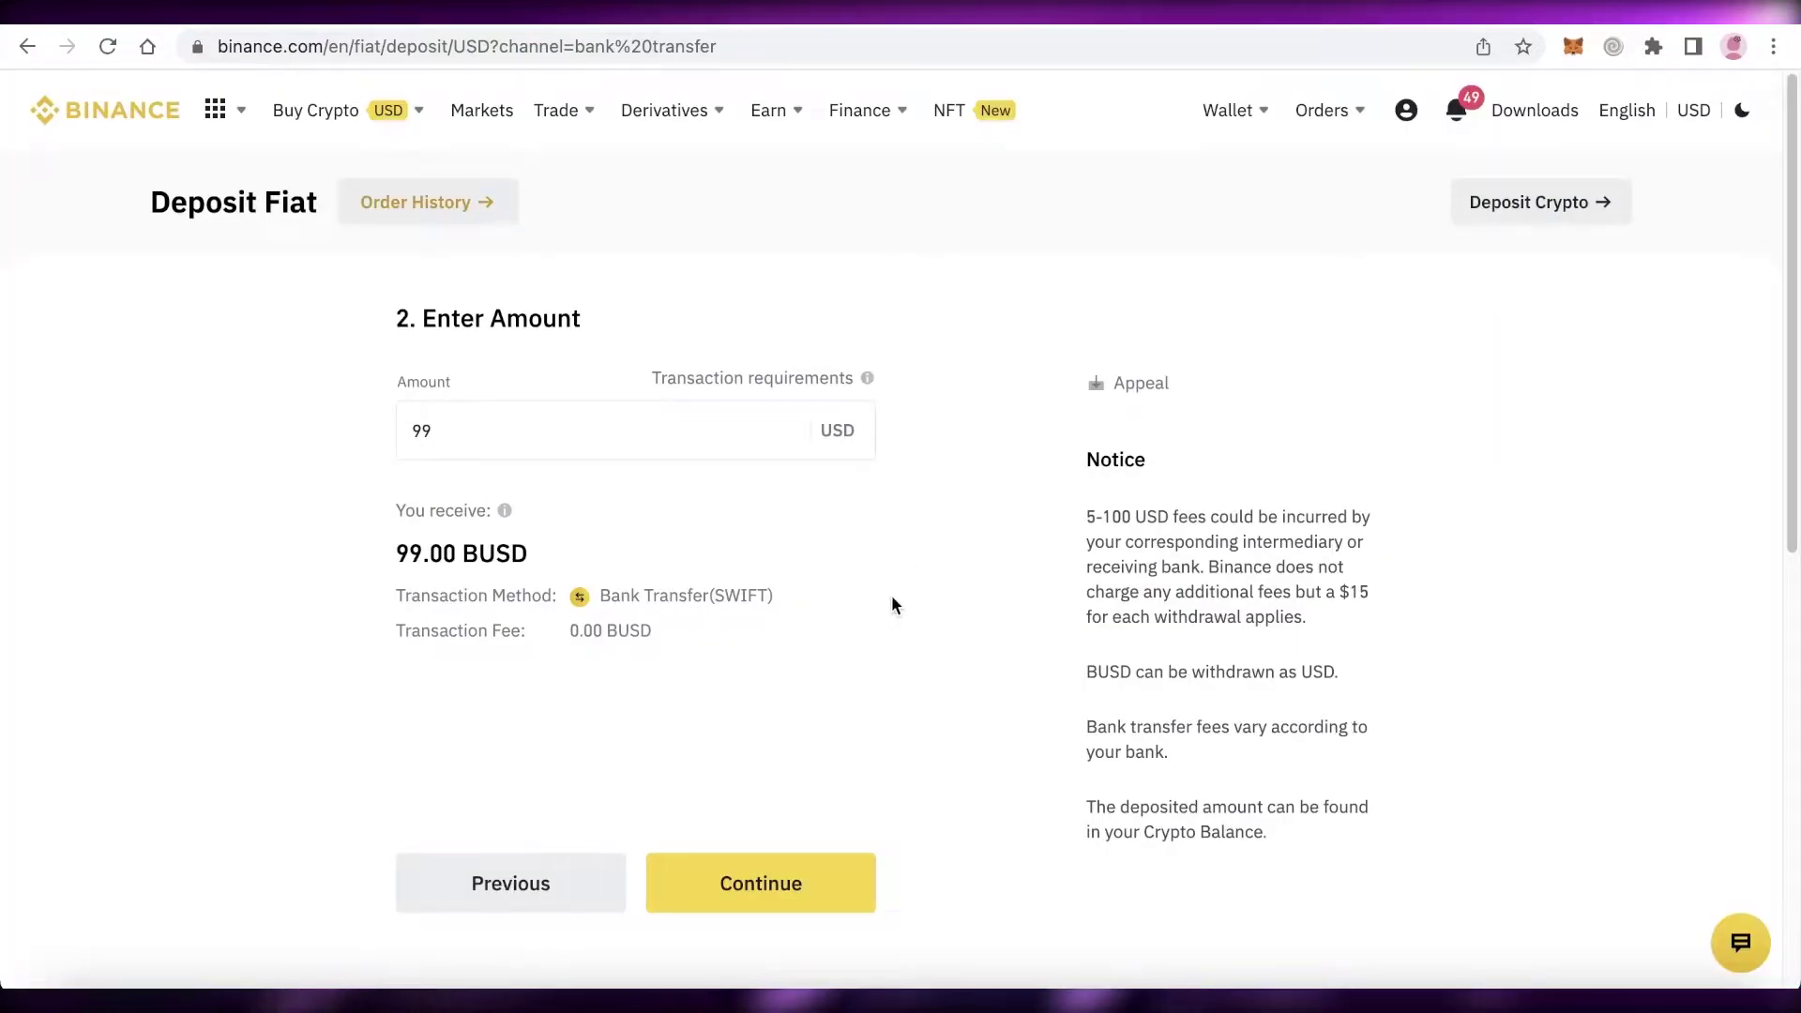
scroll(1173, 549, down, 3)
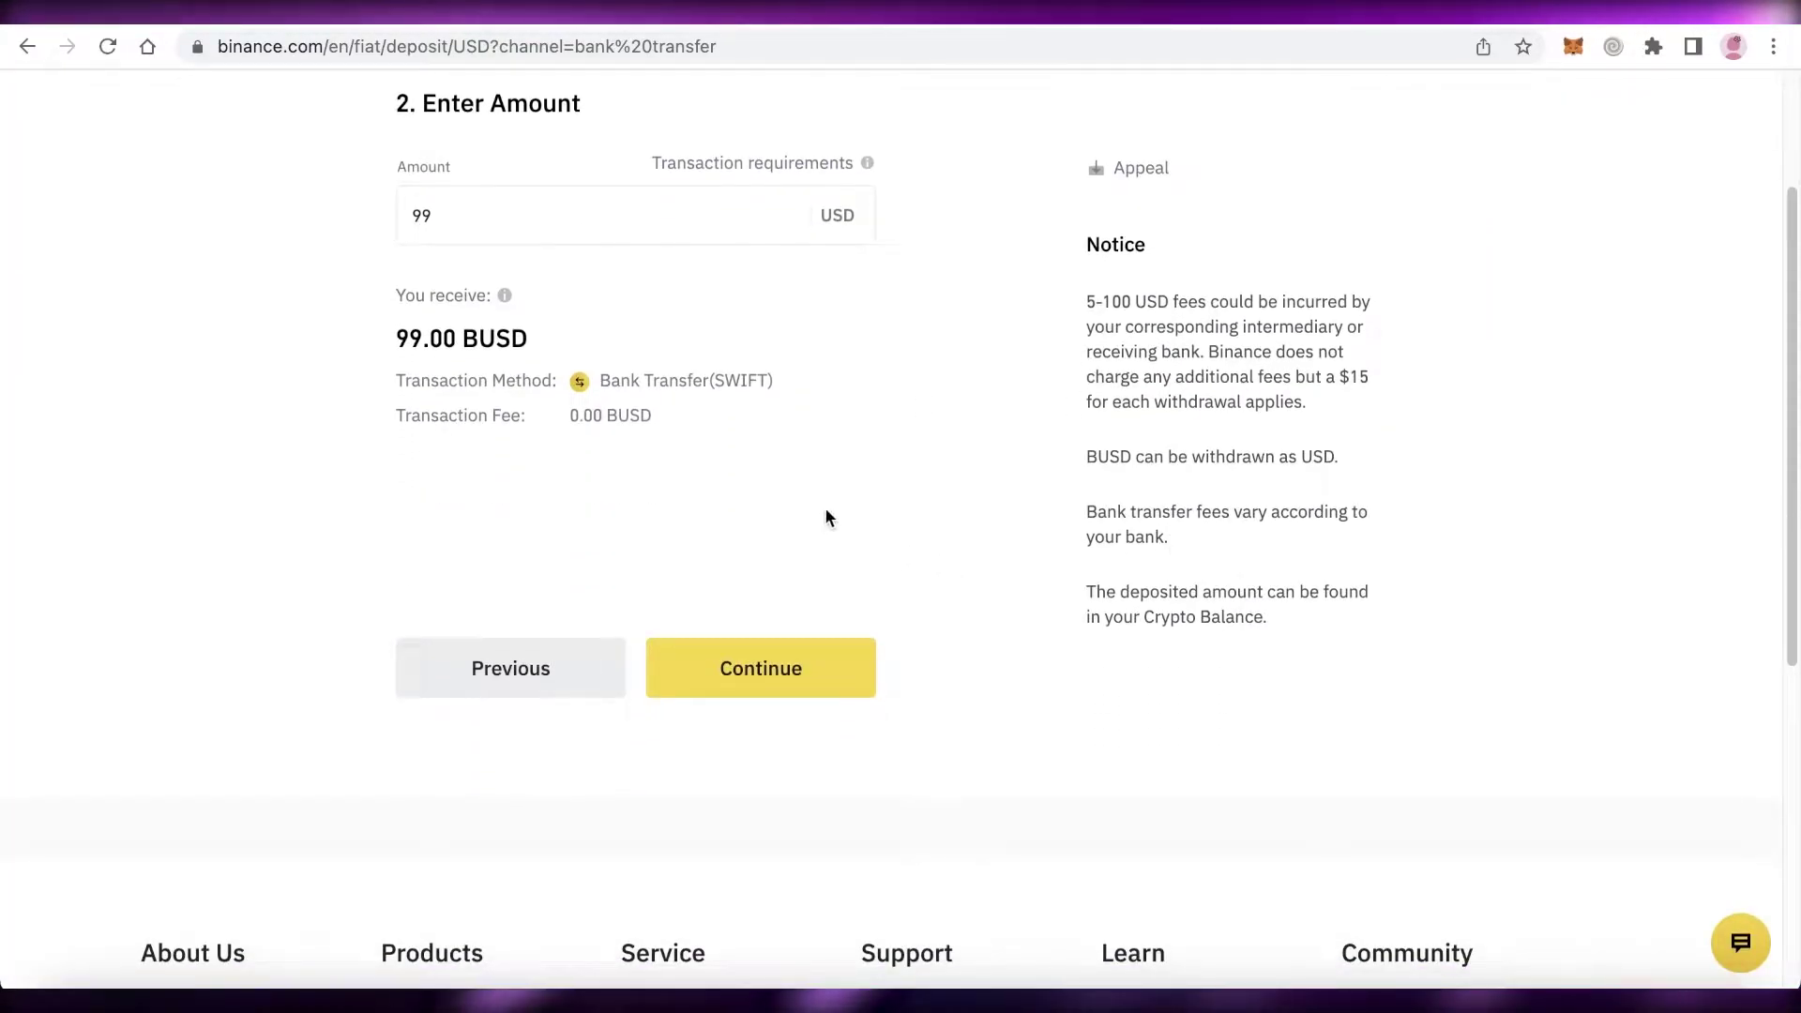
scroll(826, 516, up, 3)
mouse_move(373, 100)
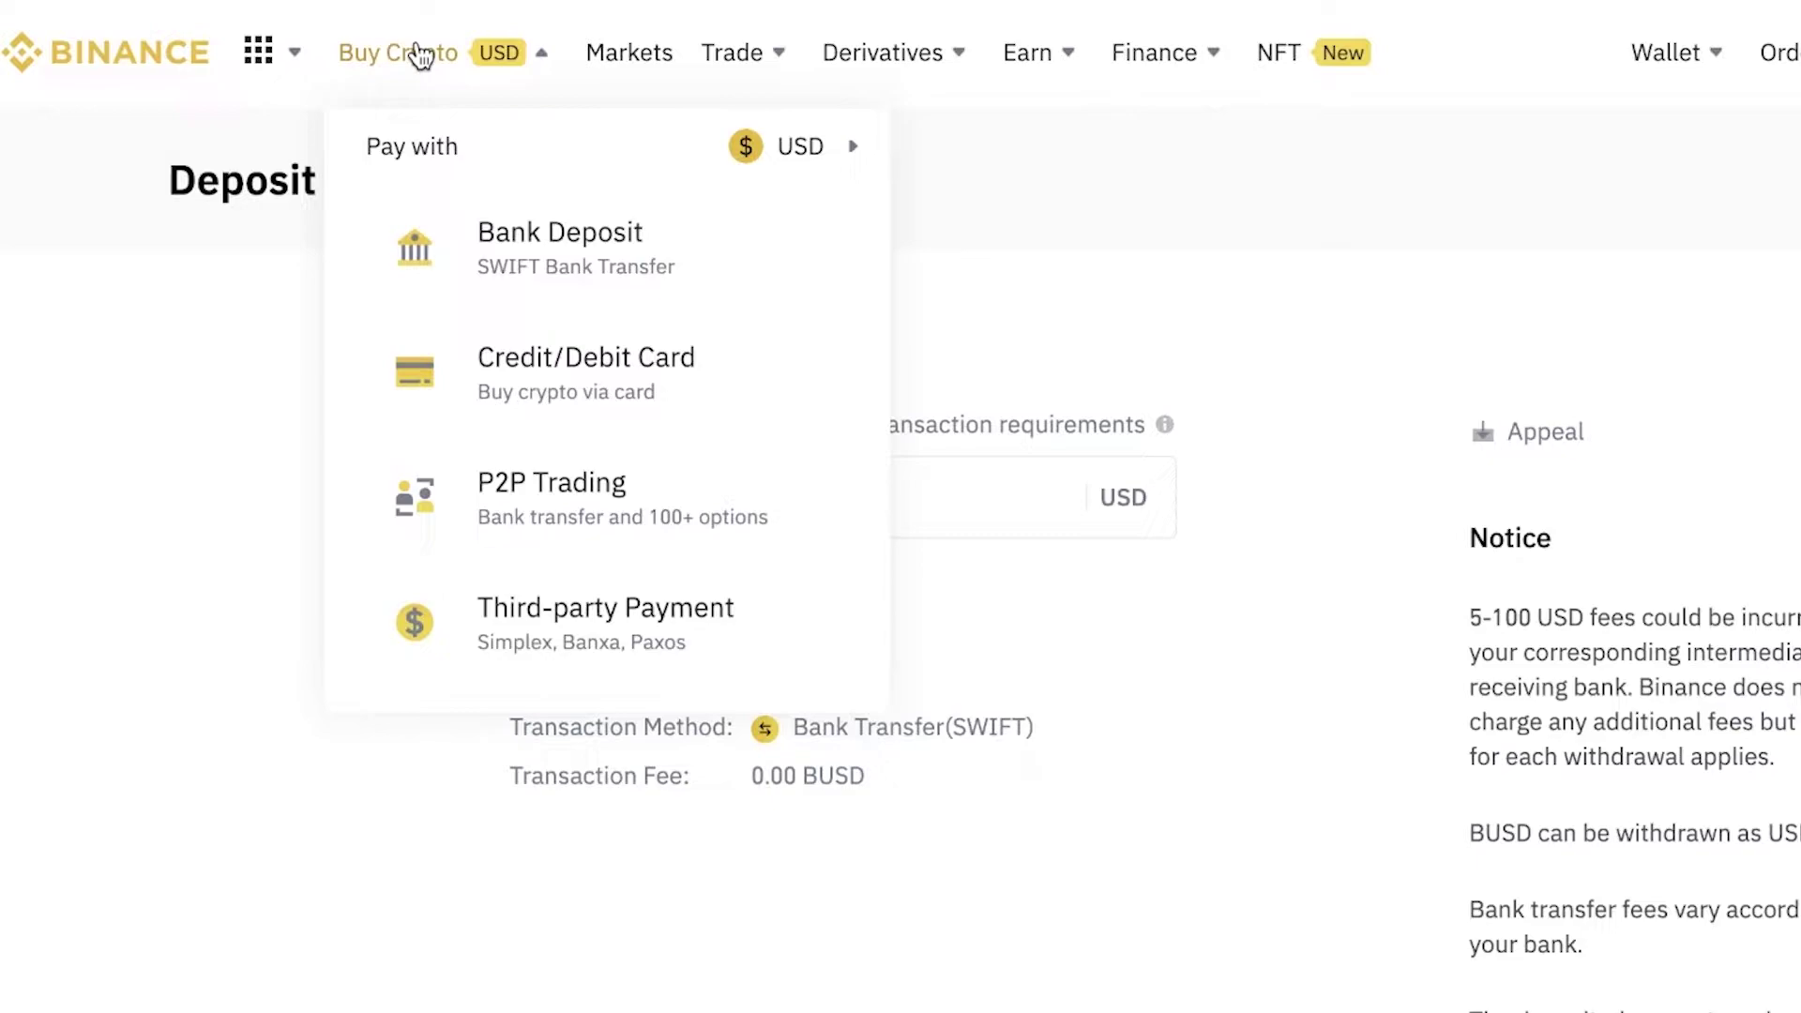
Open the card purchase page and enter an 88 USD spend amount.
click(495, 406)
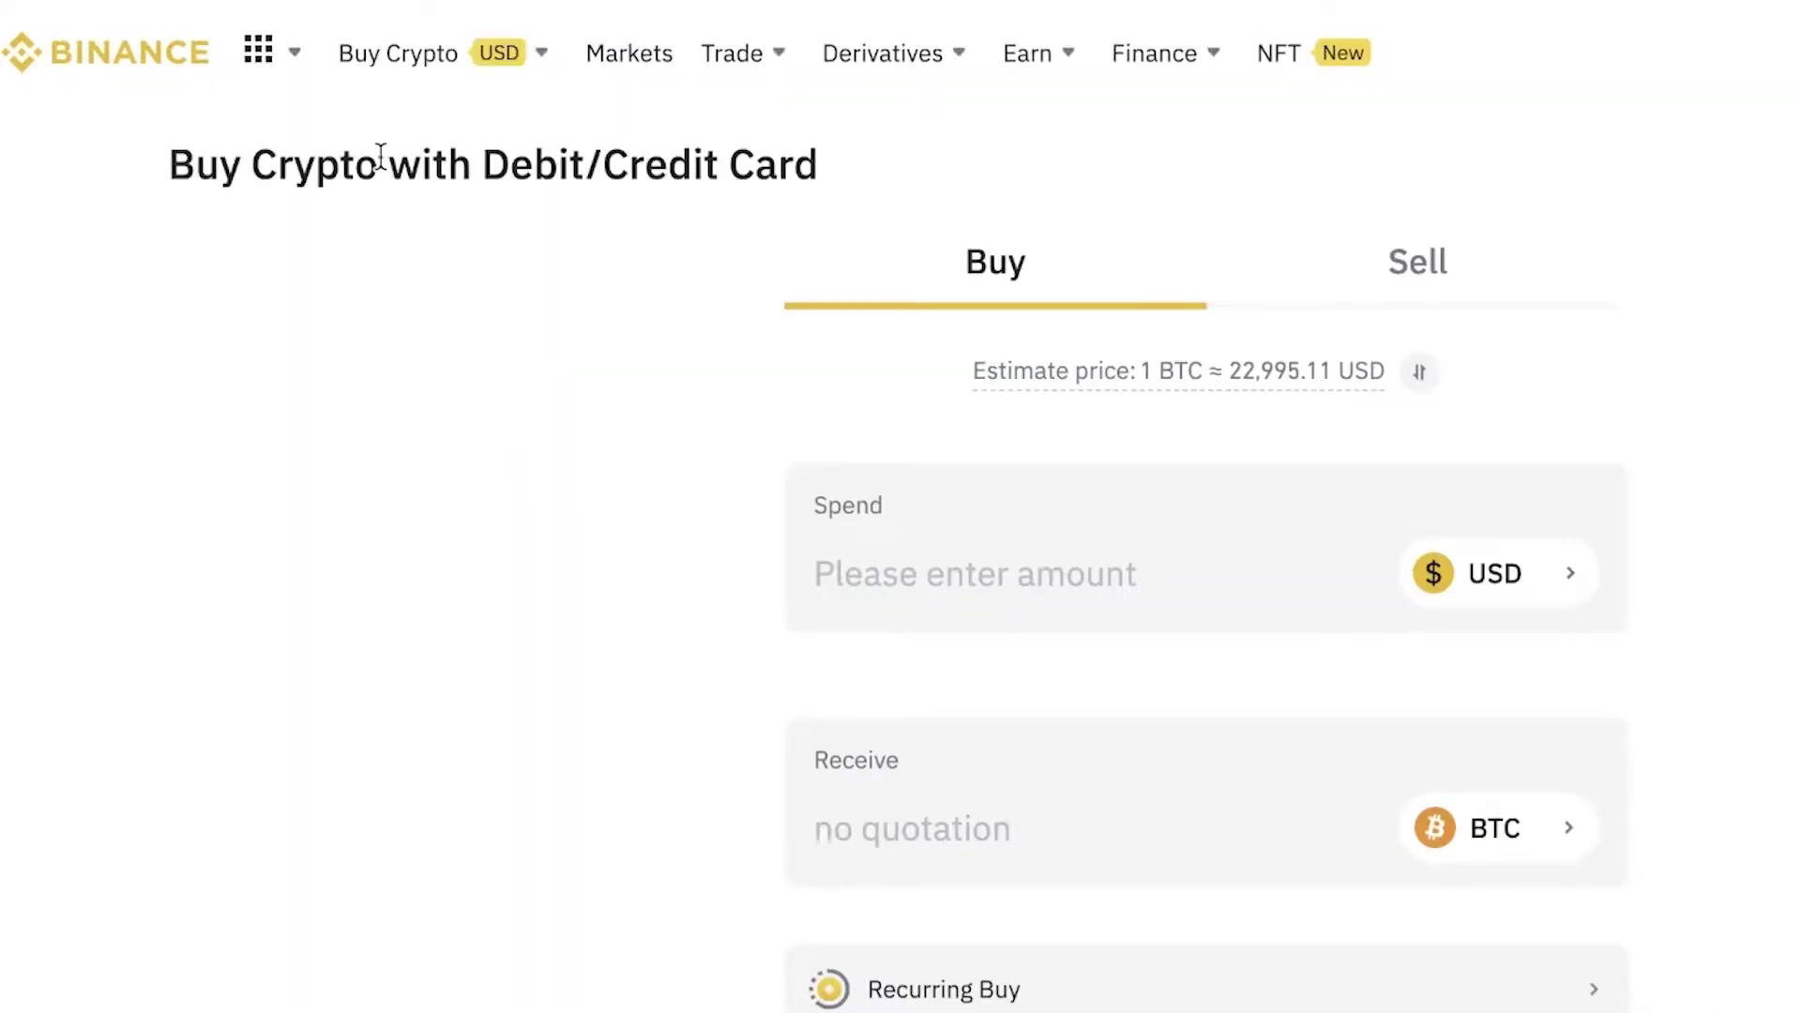
mouse_move(419, 80)
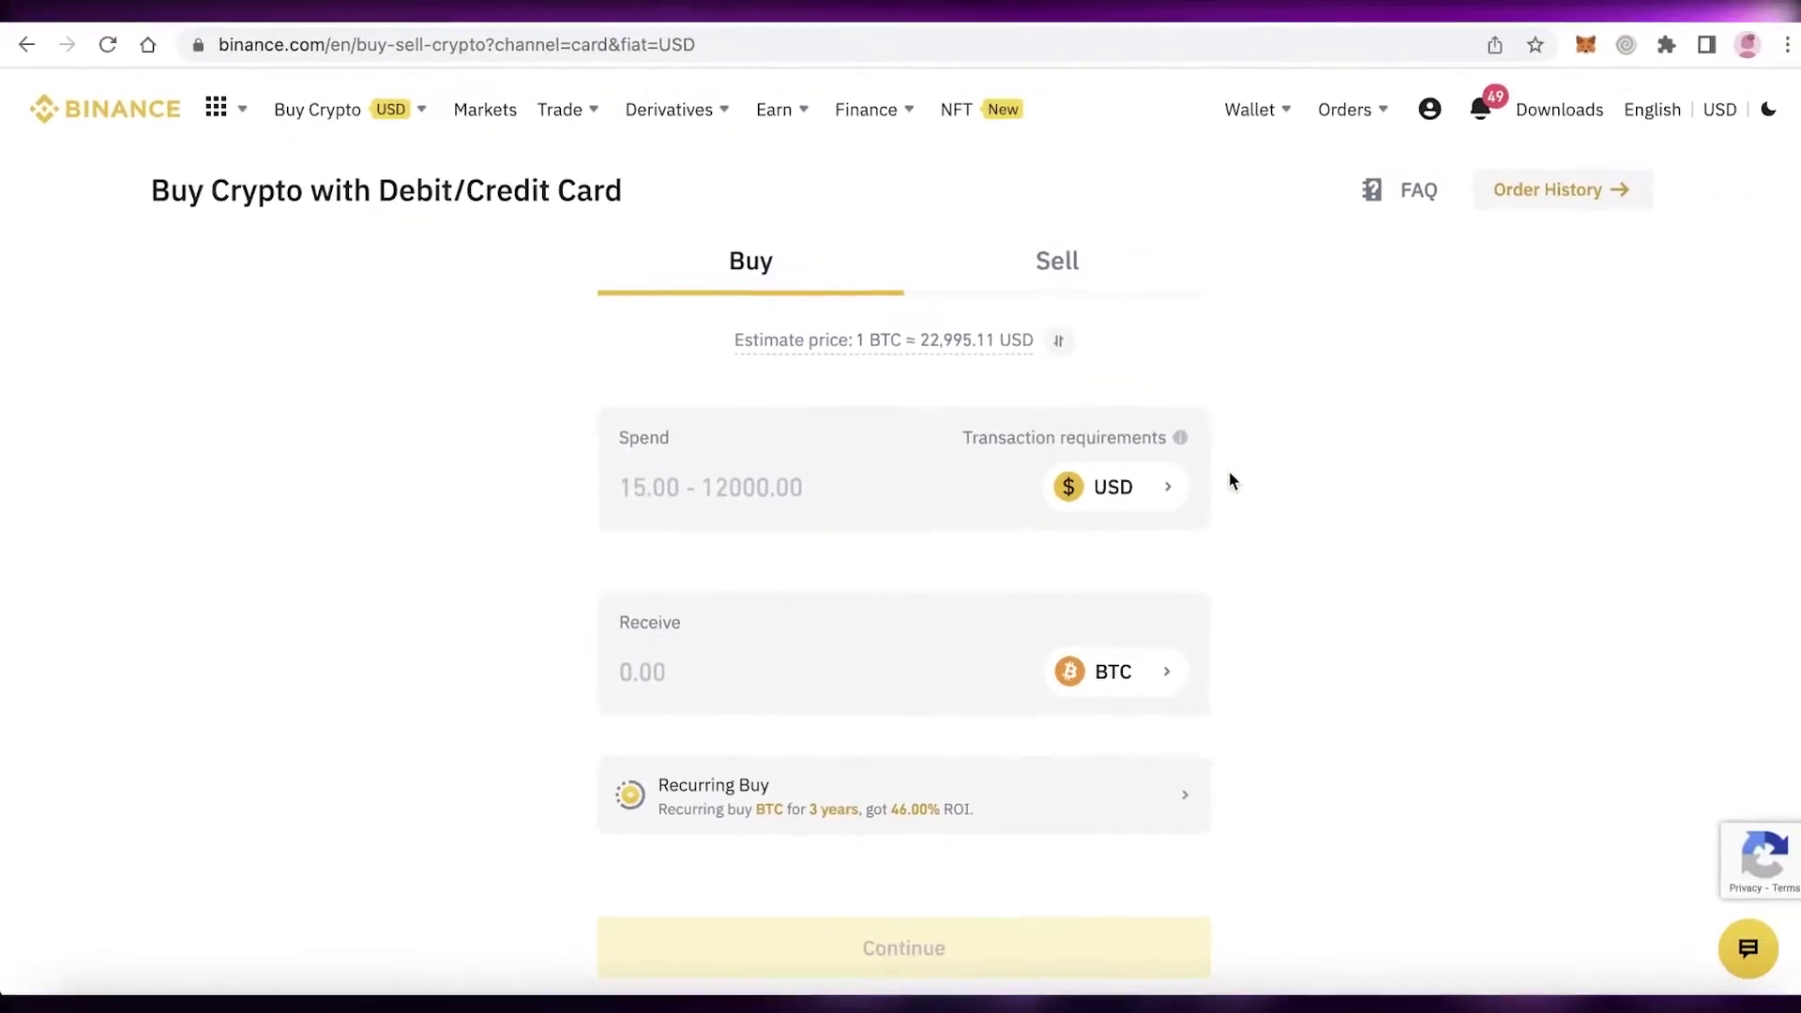
scroll(1032, 483, down, 1)
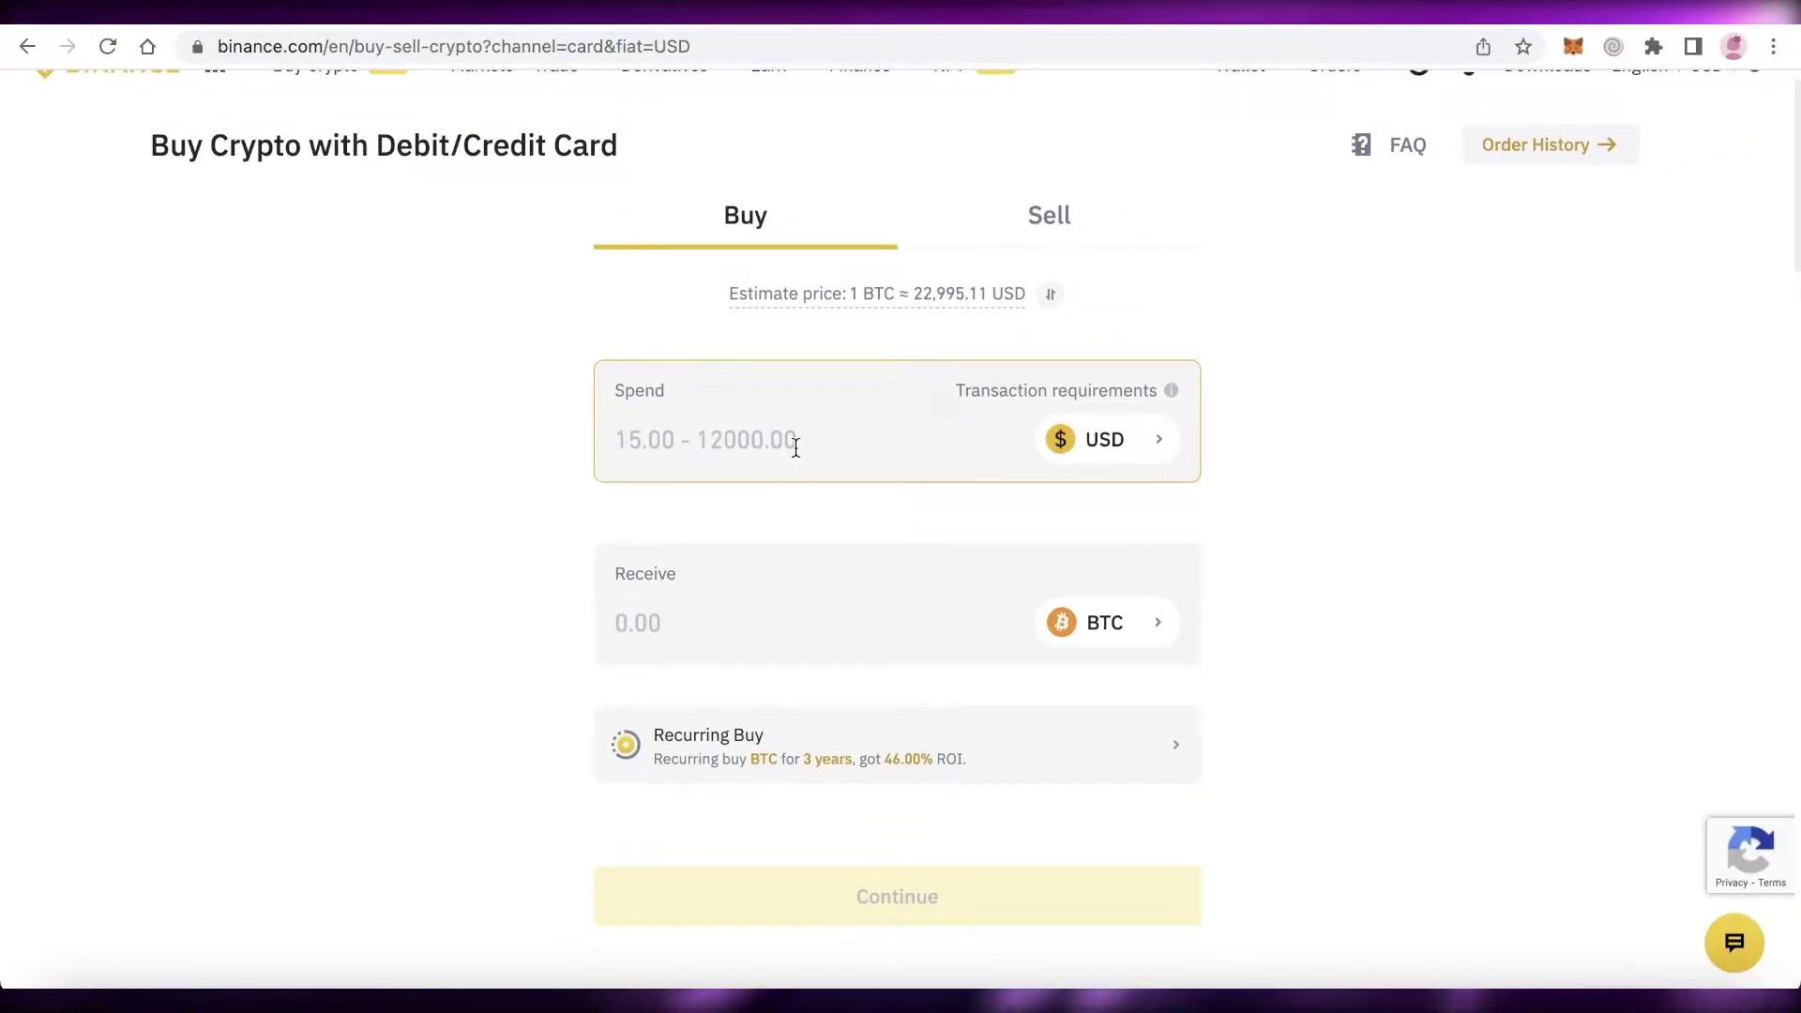
text(88)
click(1424, 515)
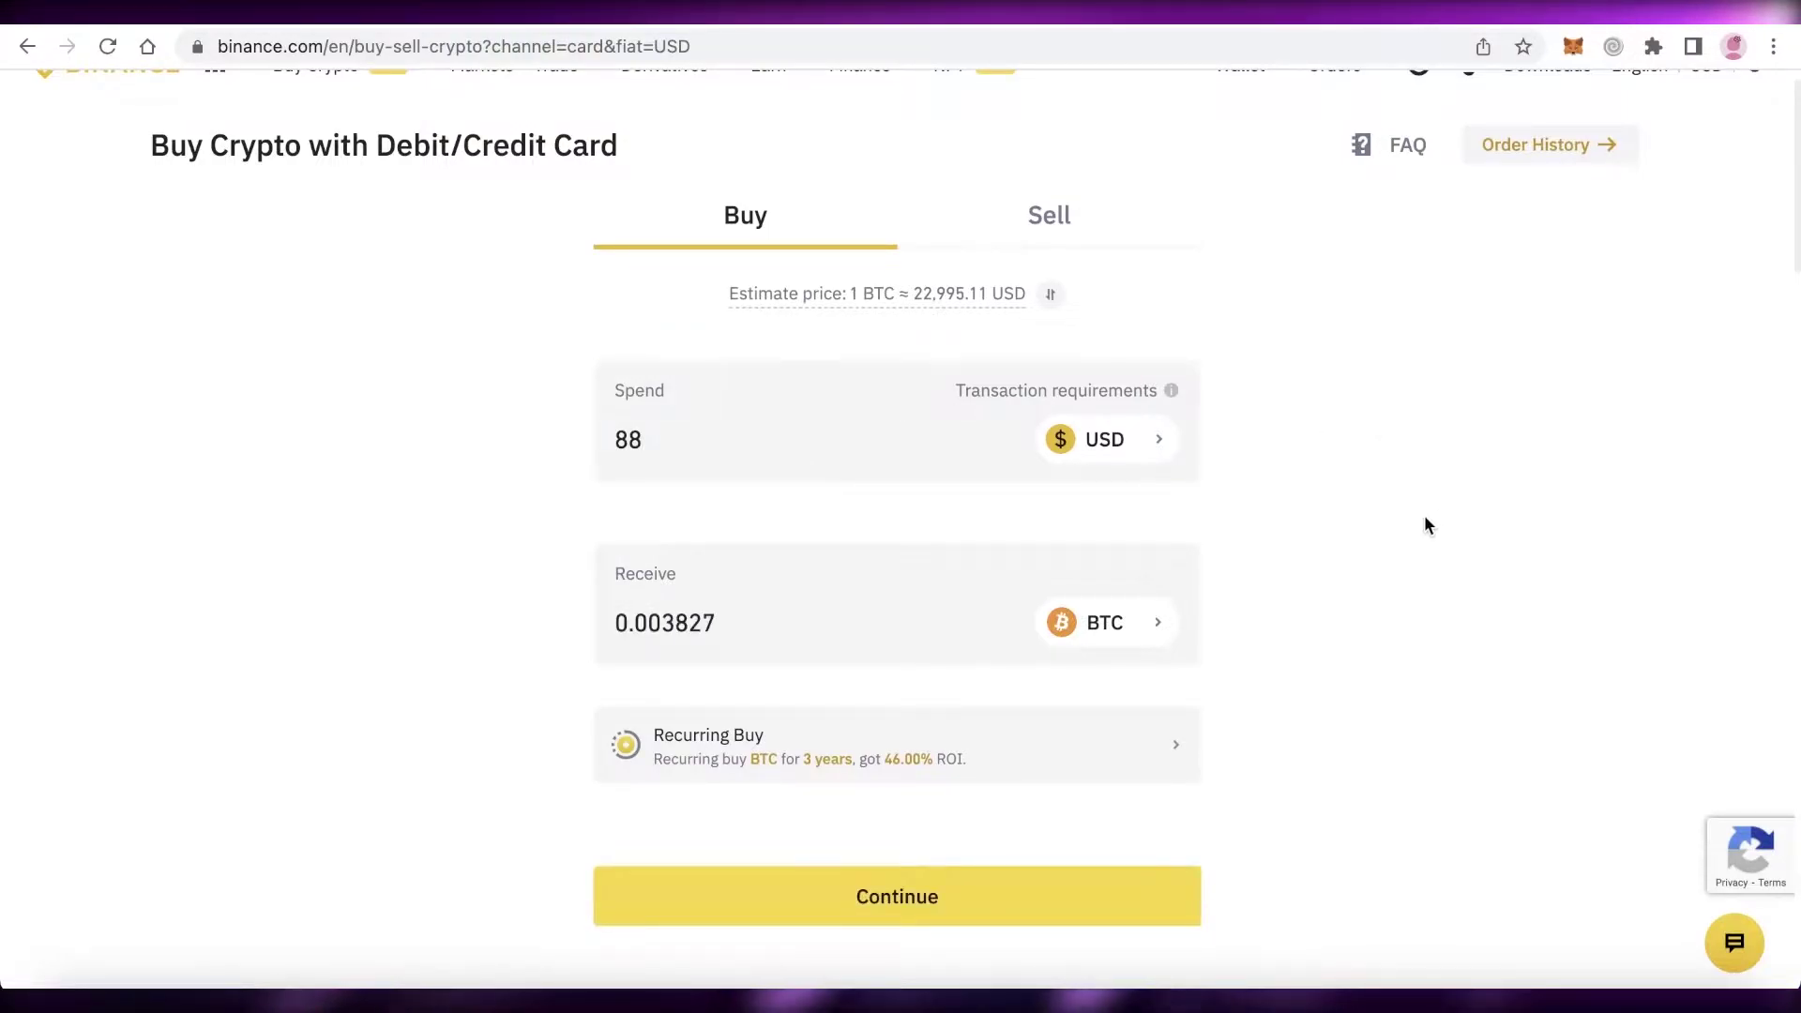
Set Receive to ETH and Spend to 15 USD for 0.009 ETH, then proceed to payment.
click(1136, 630)
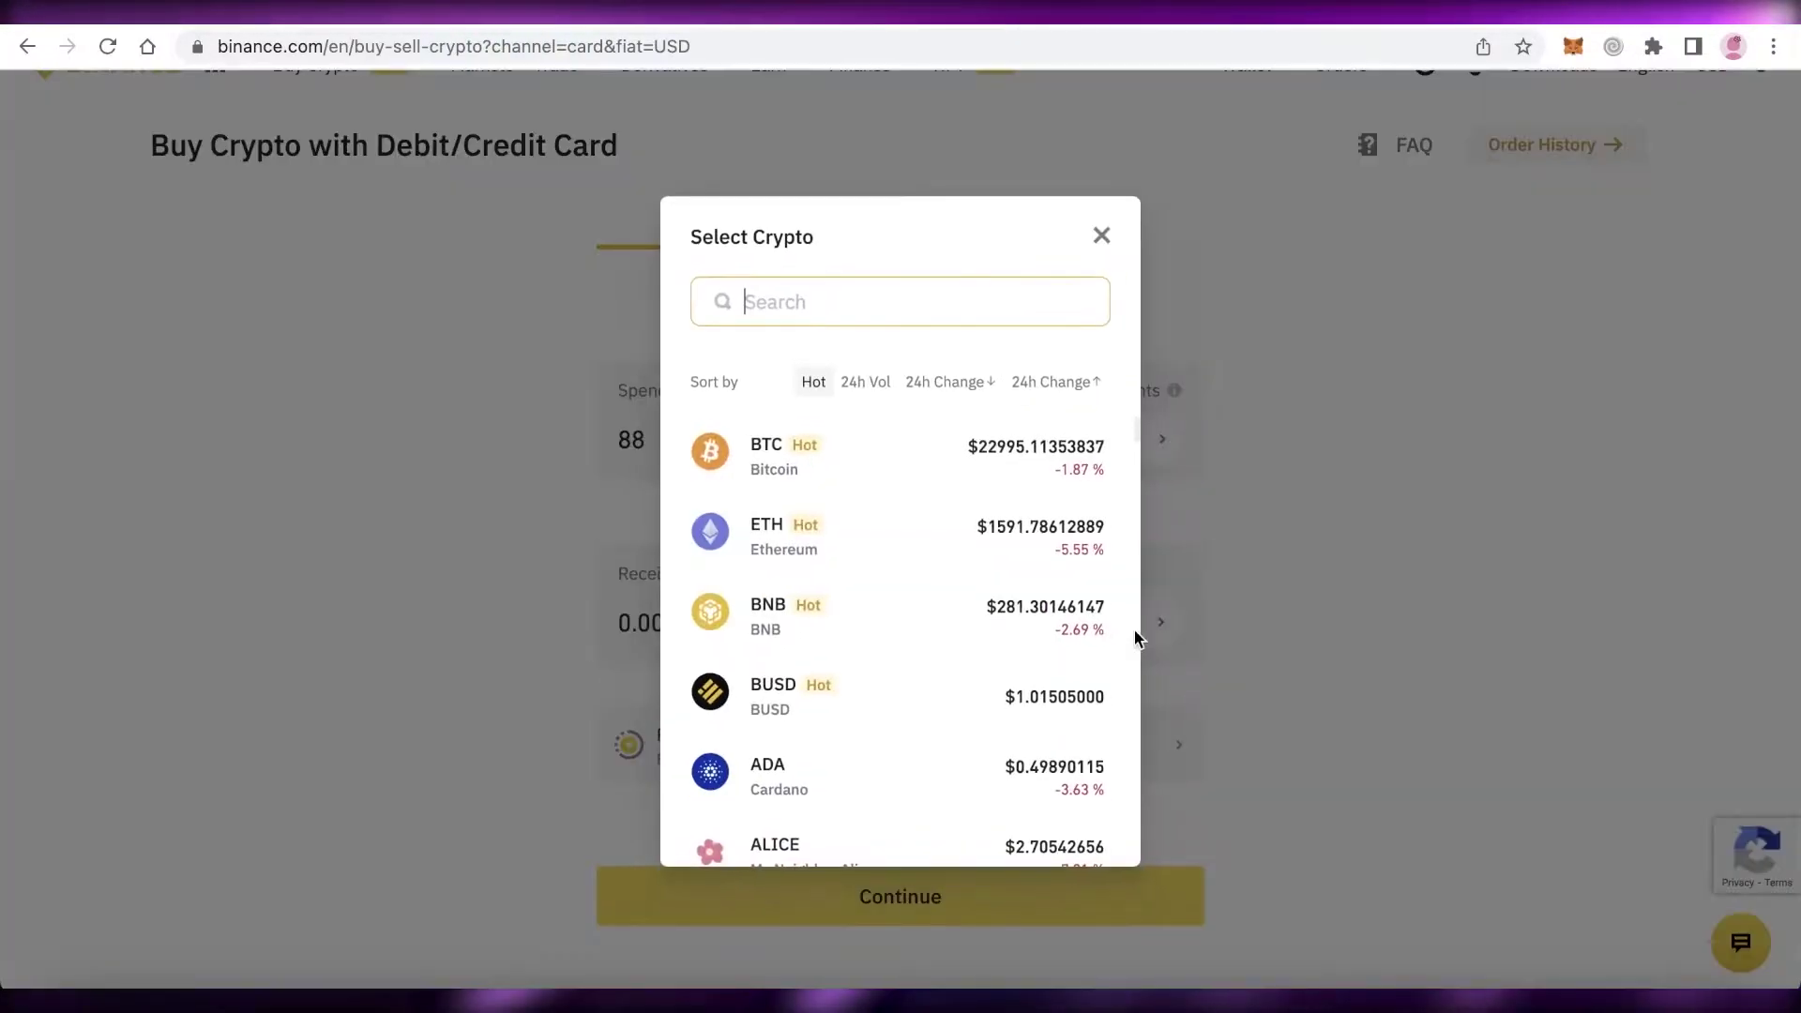
click(1017, 554)
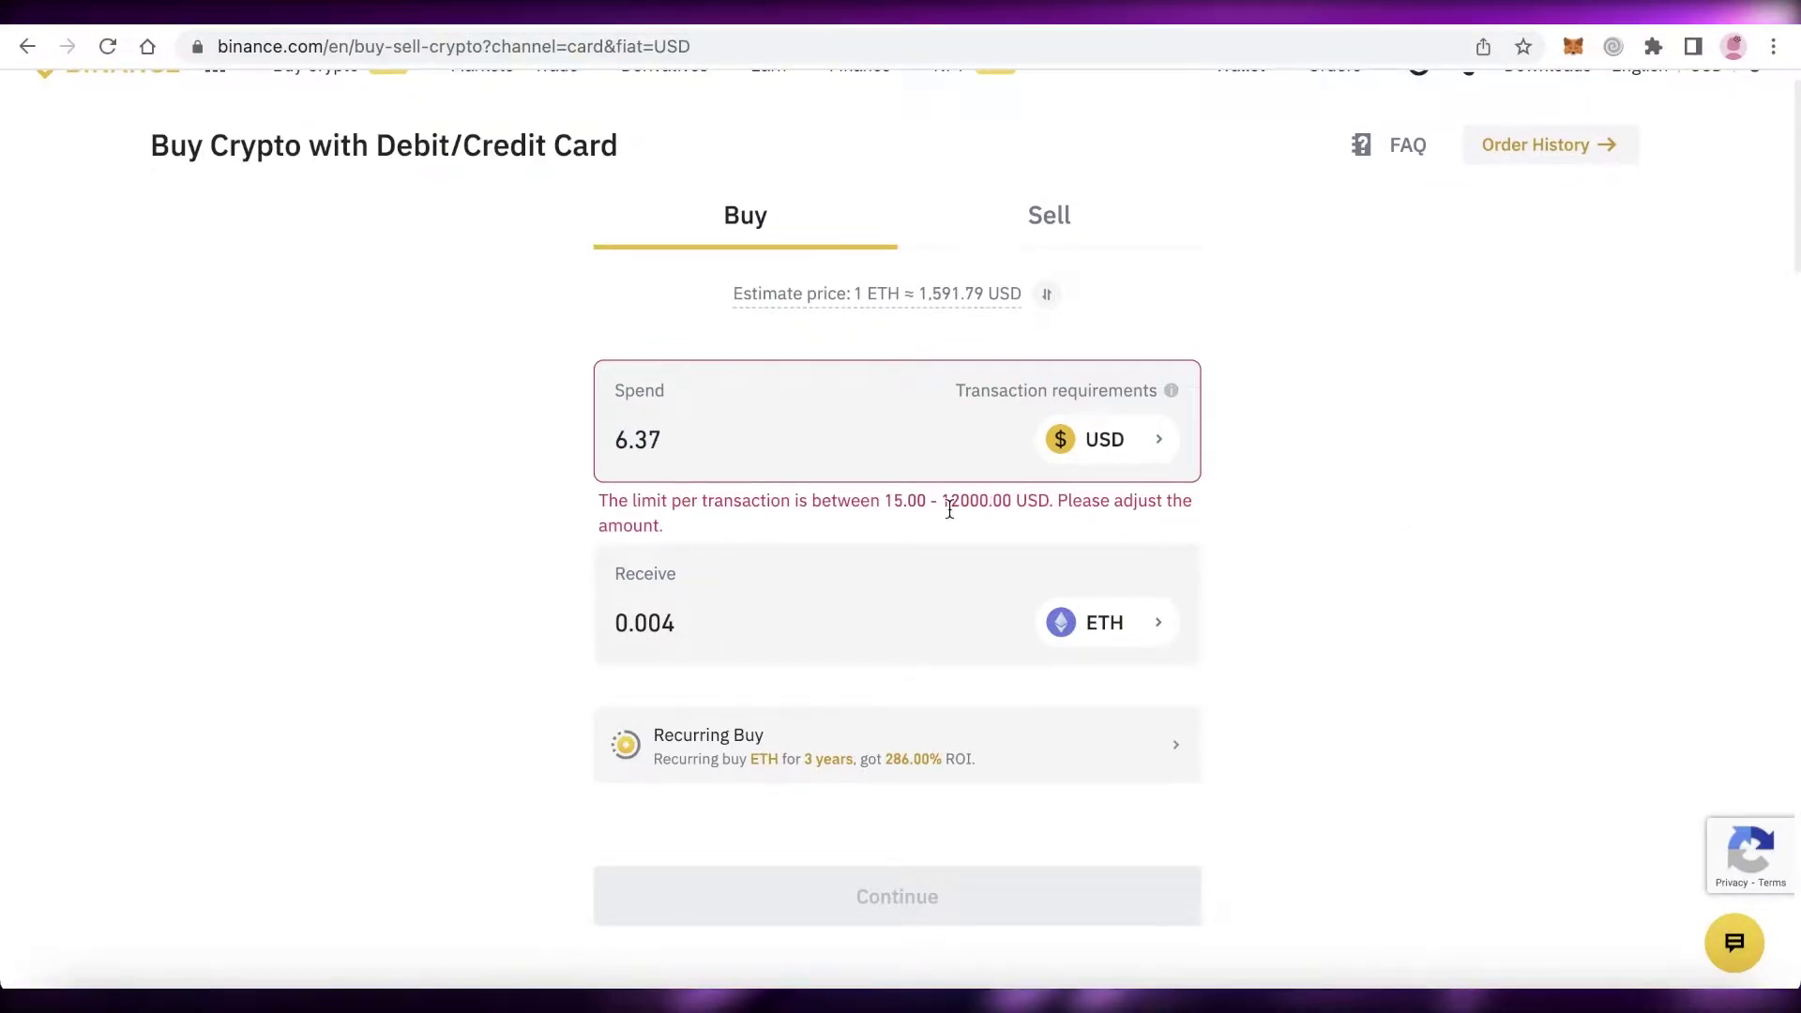
key(super+a)
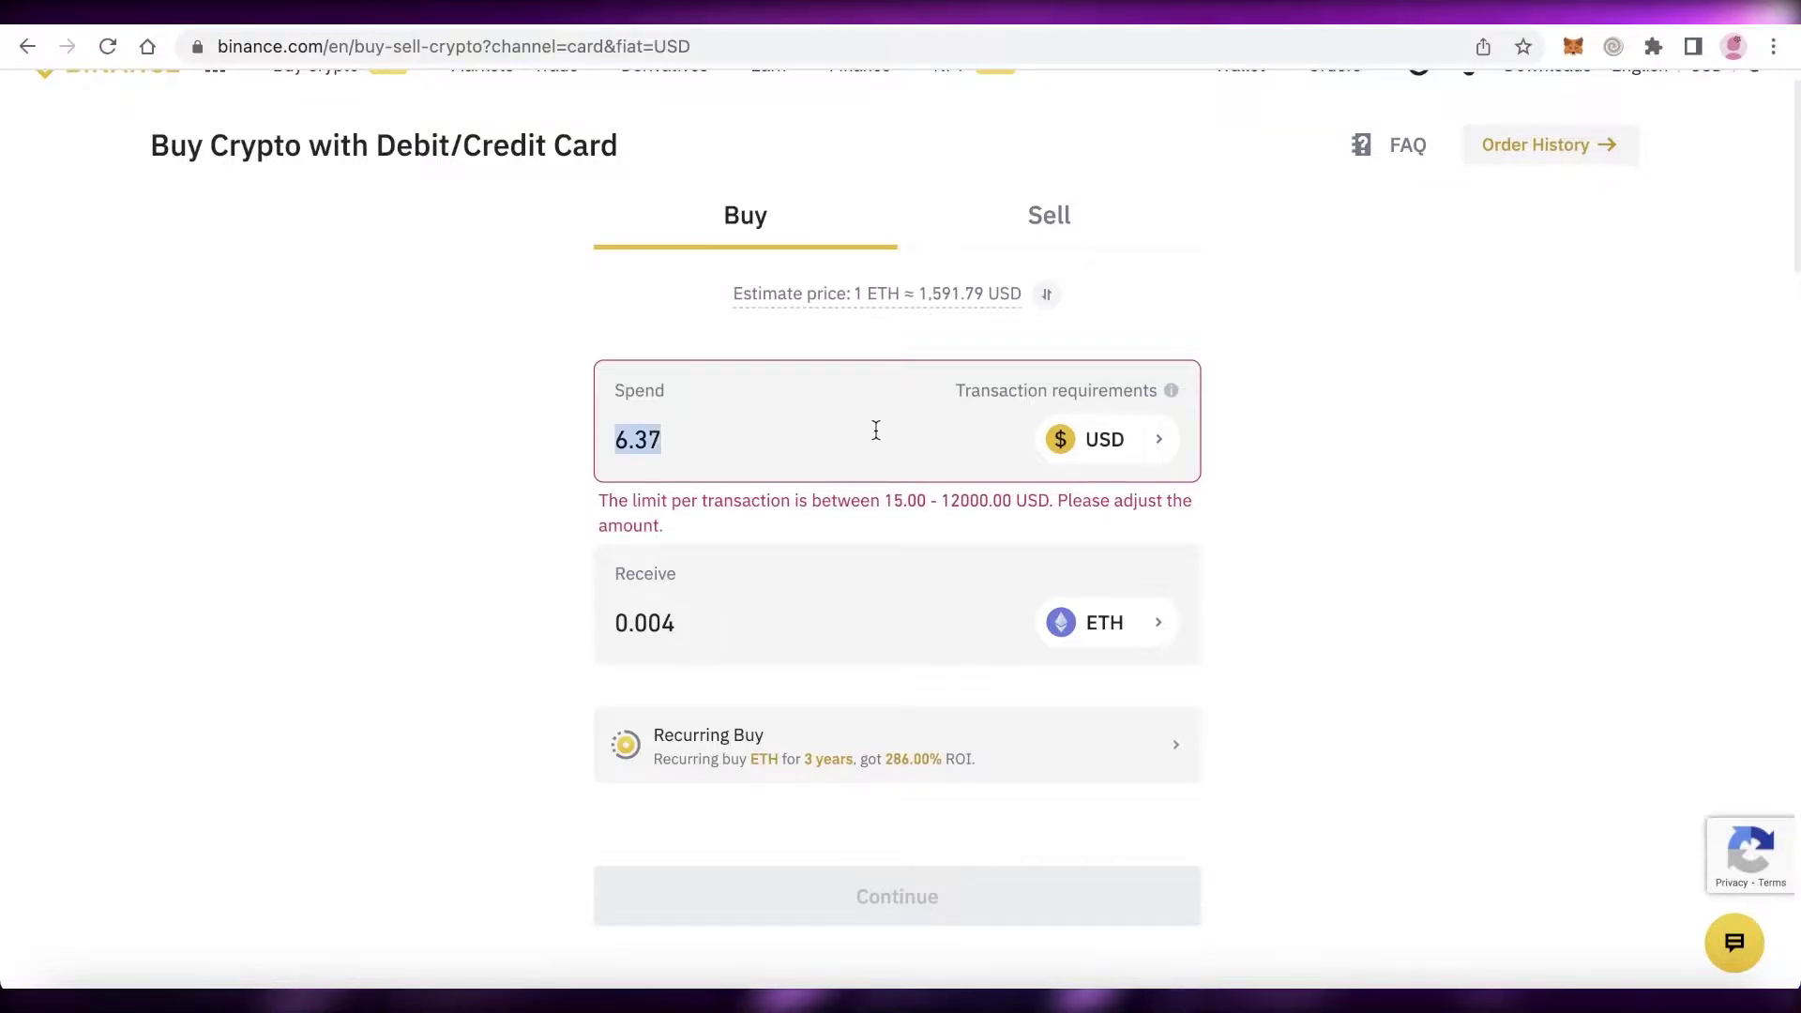
text(15)
scroll(1039, 464, down, 3)
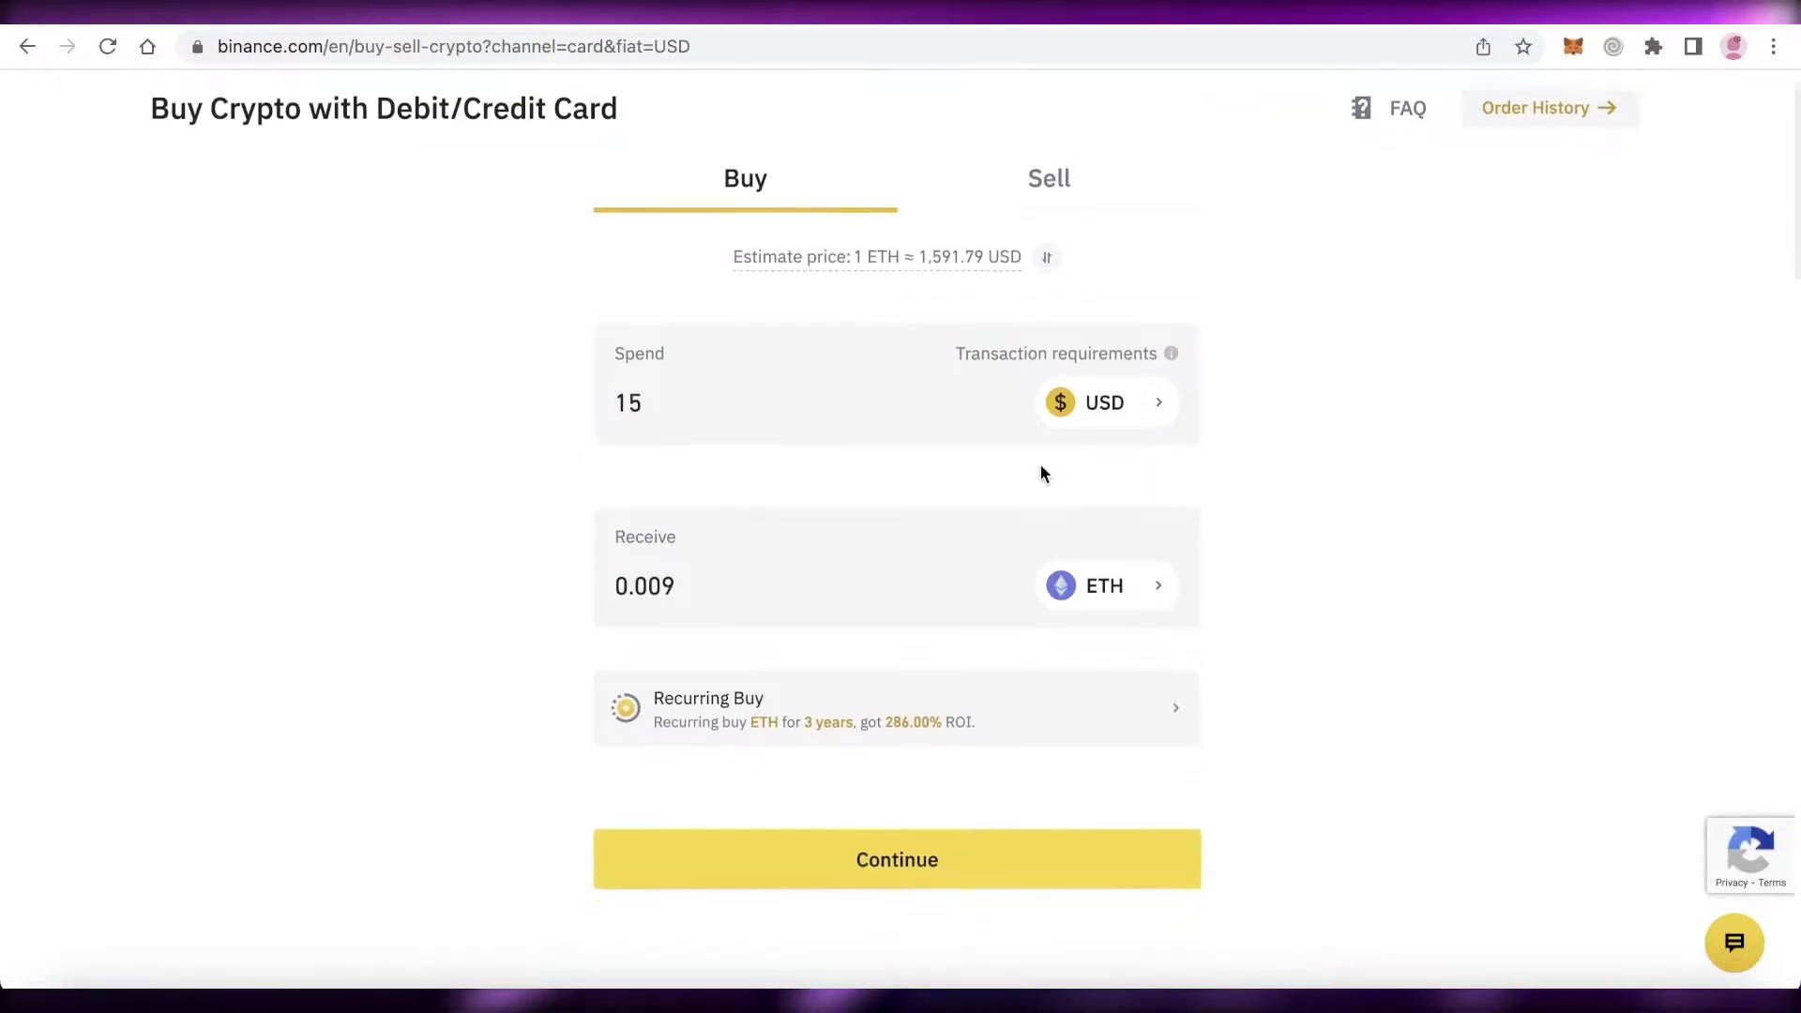
double_click(772, 426)
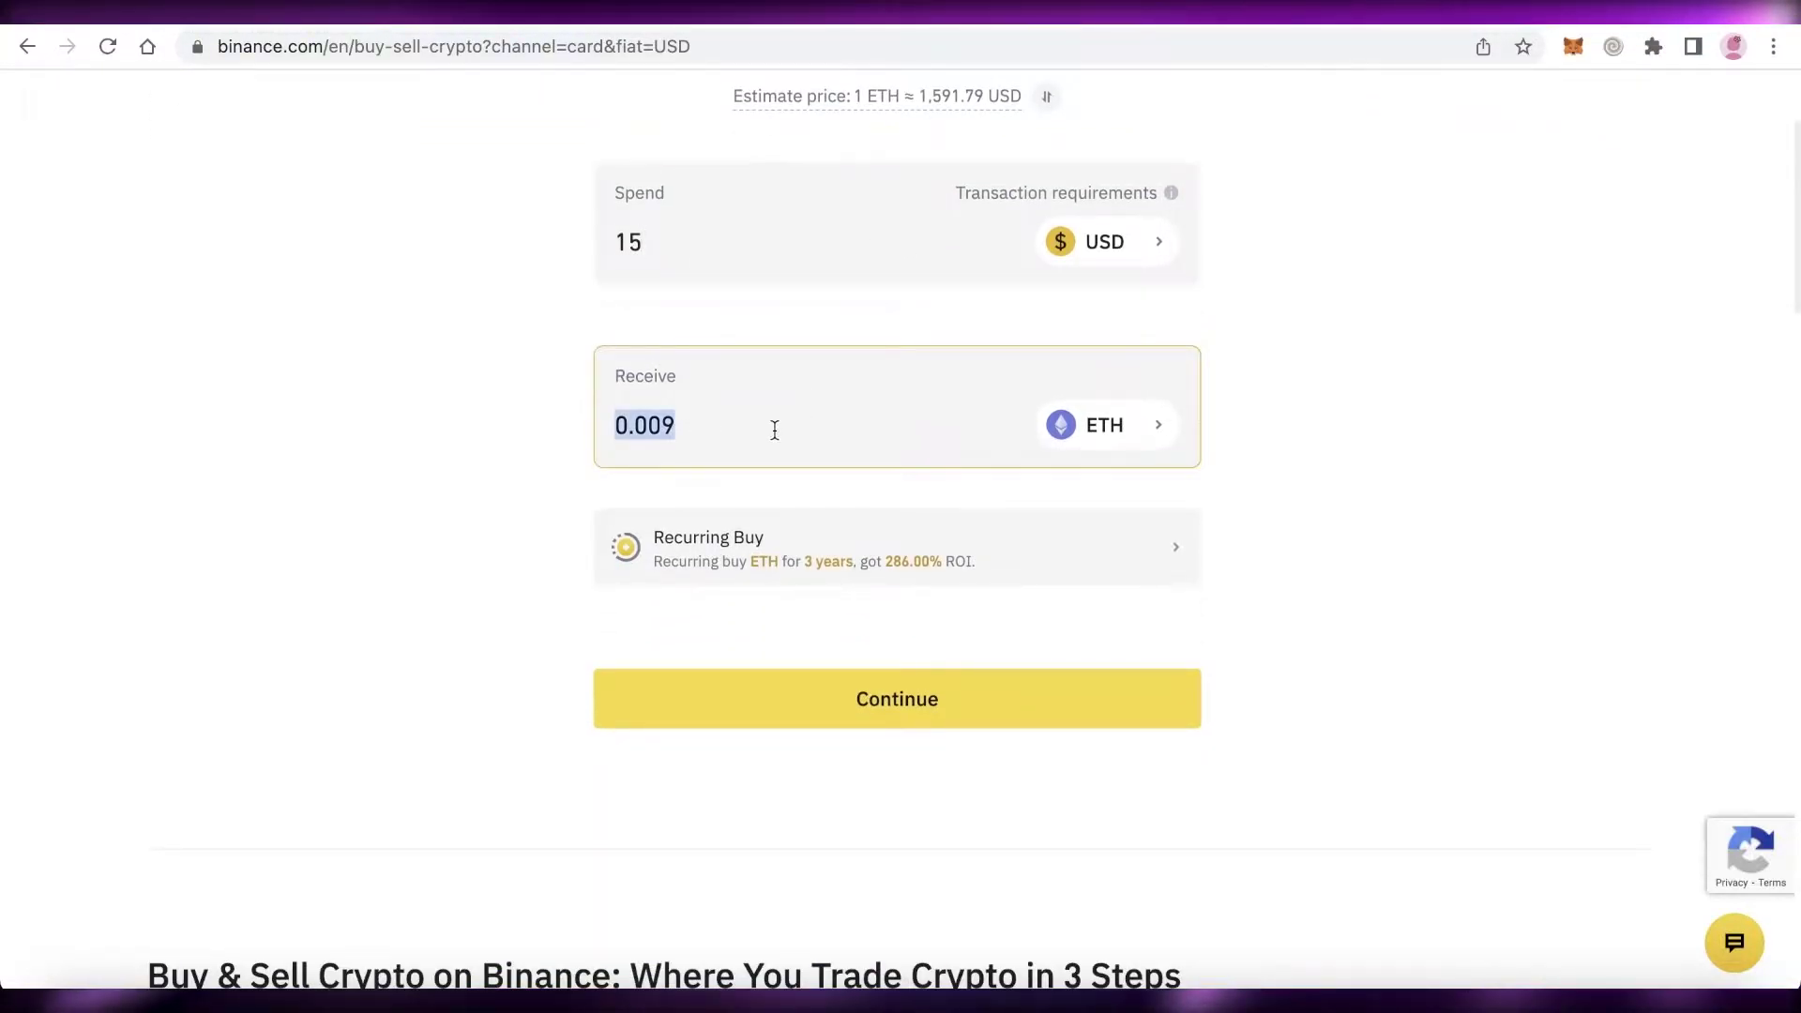
click(1568, 250)
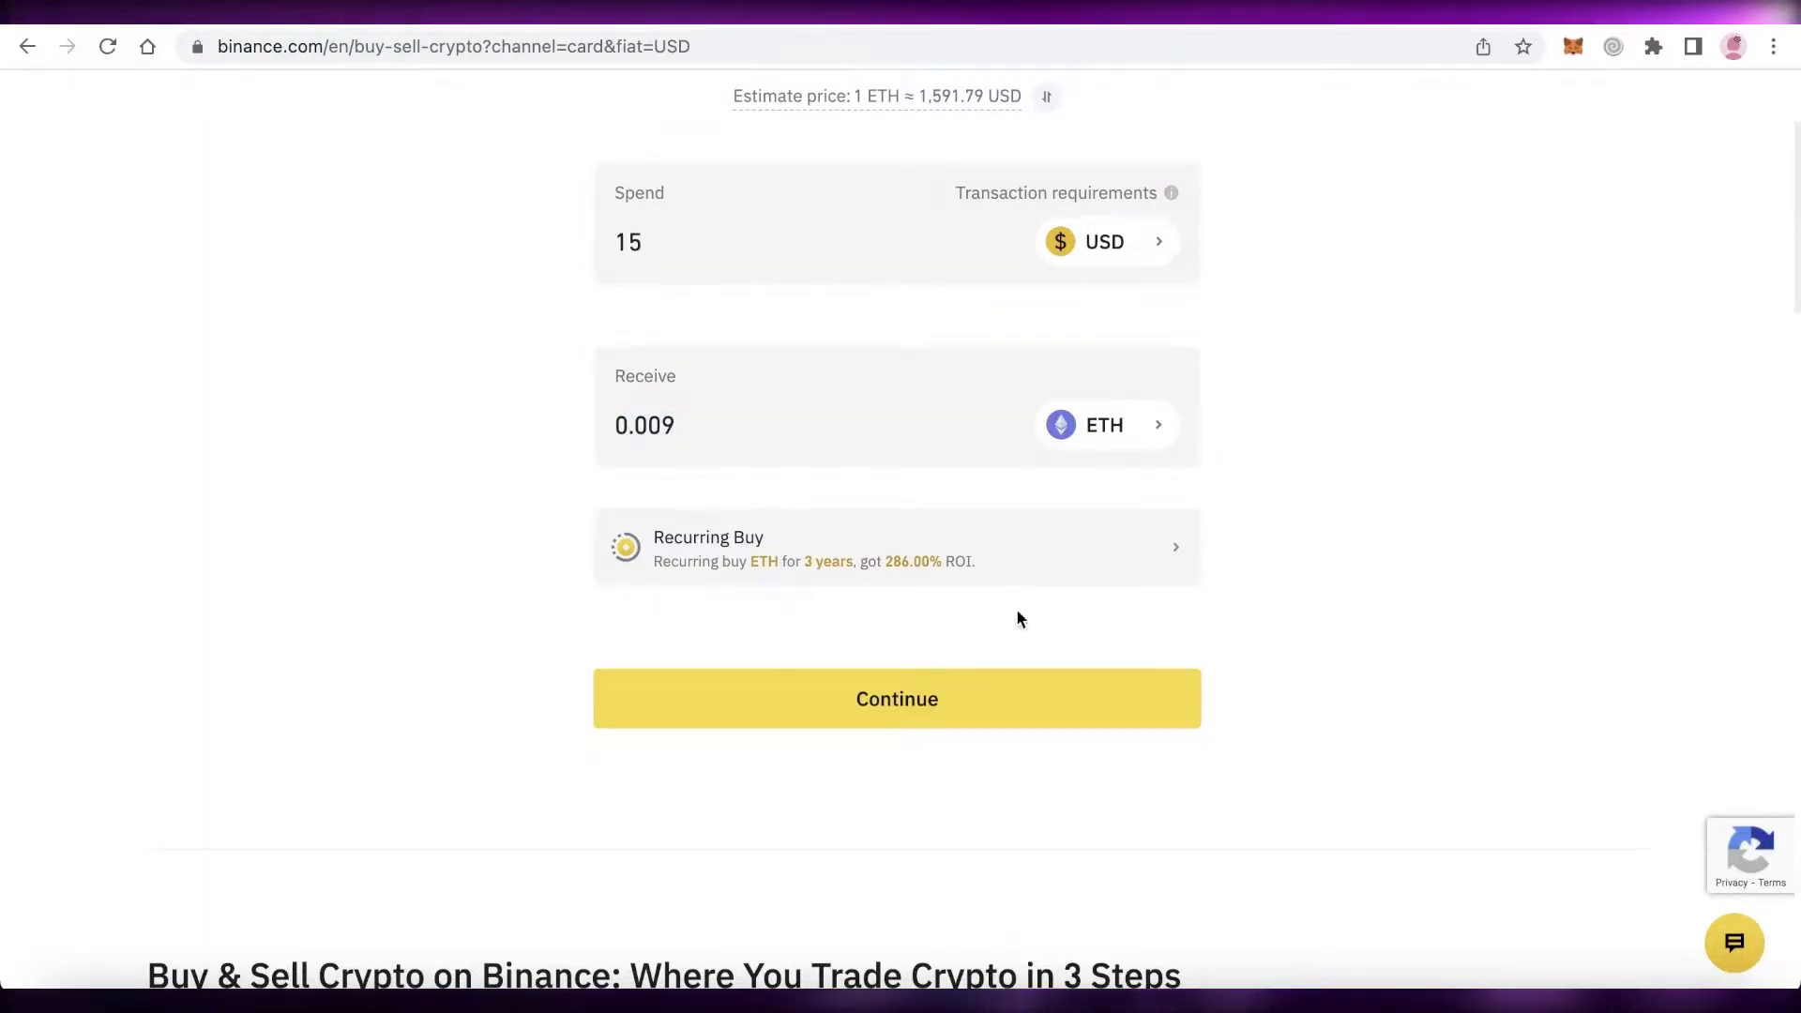
click(864, 687)
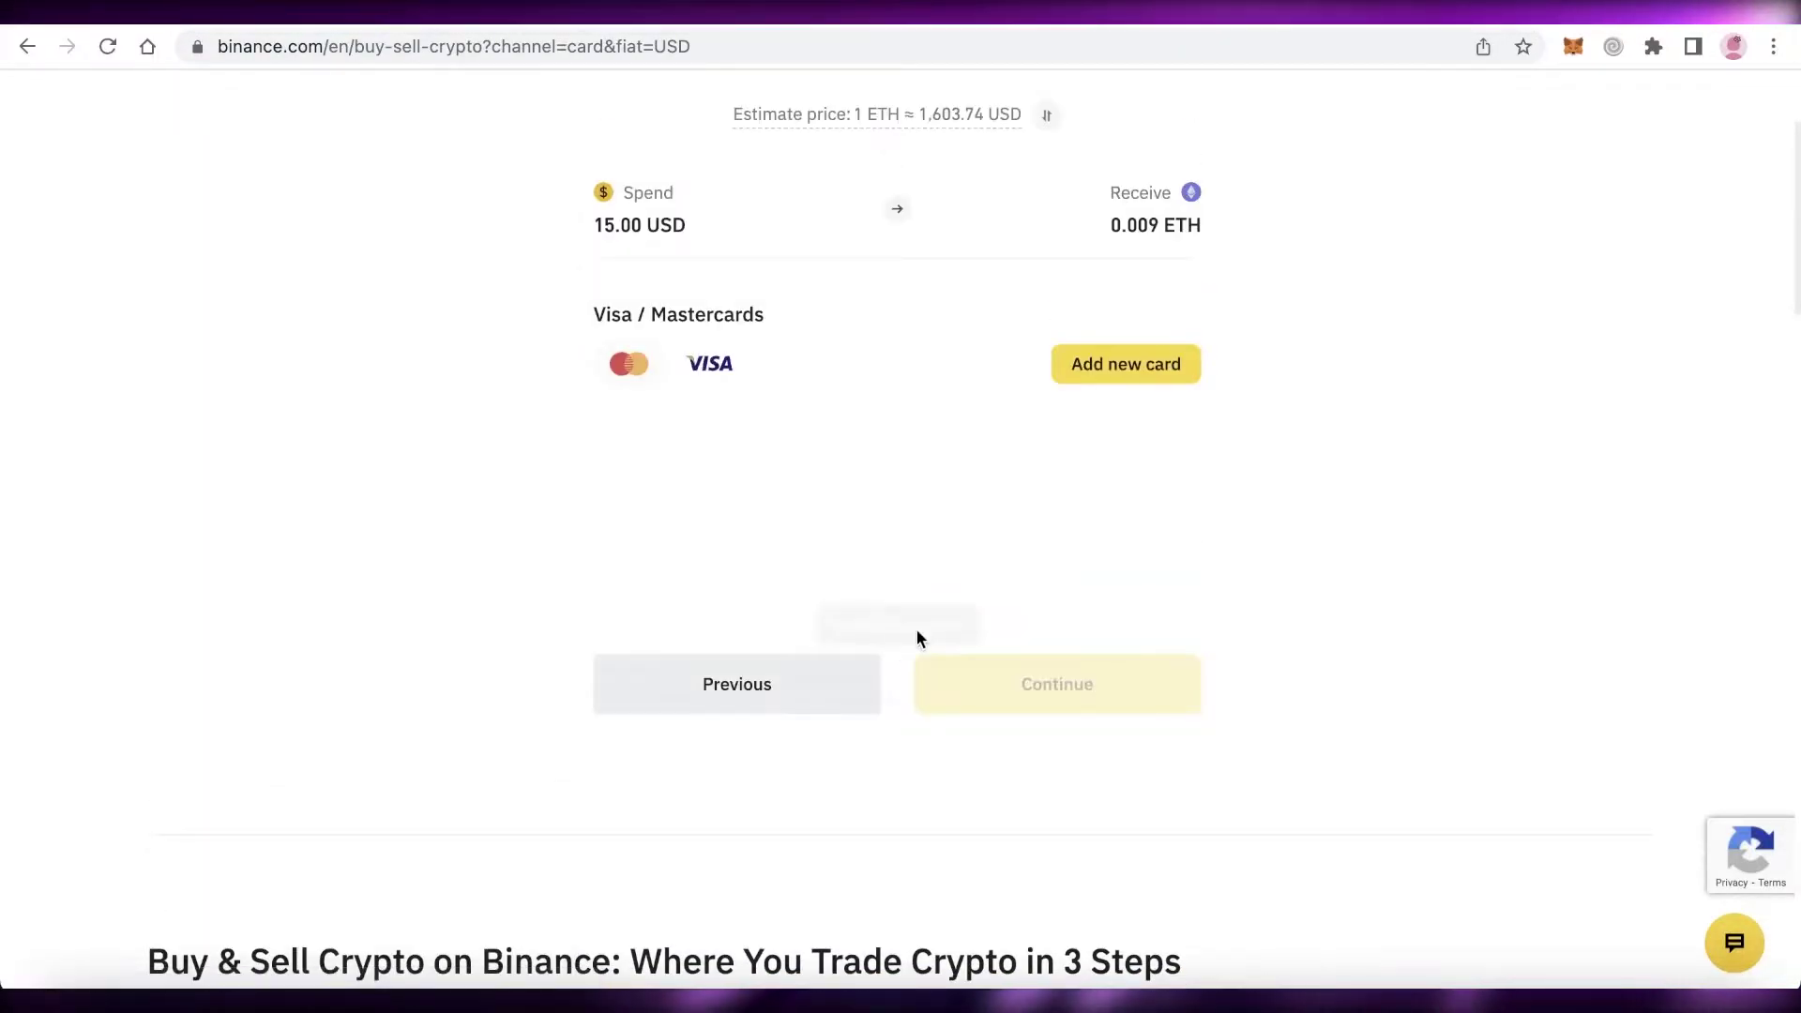
scroll(951, 408, up, 1)
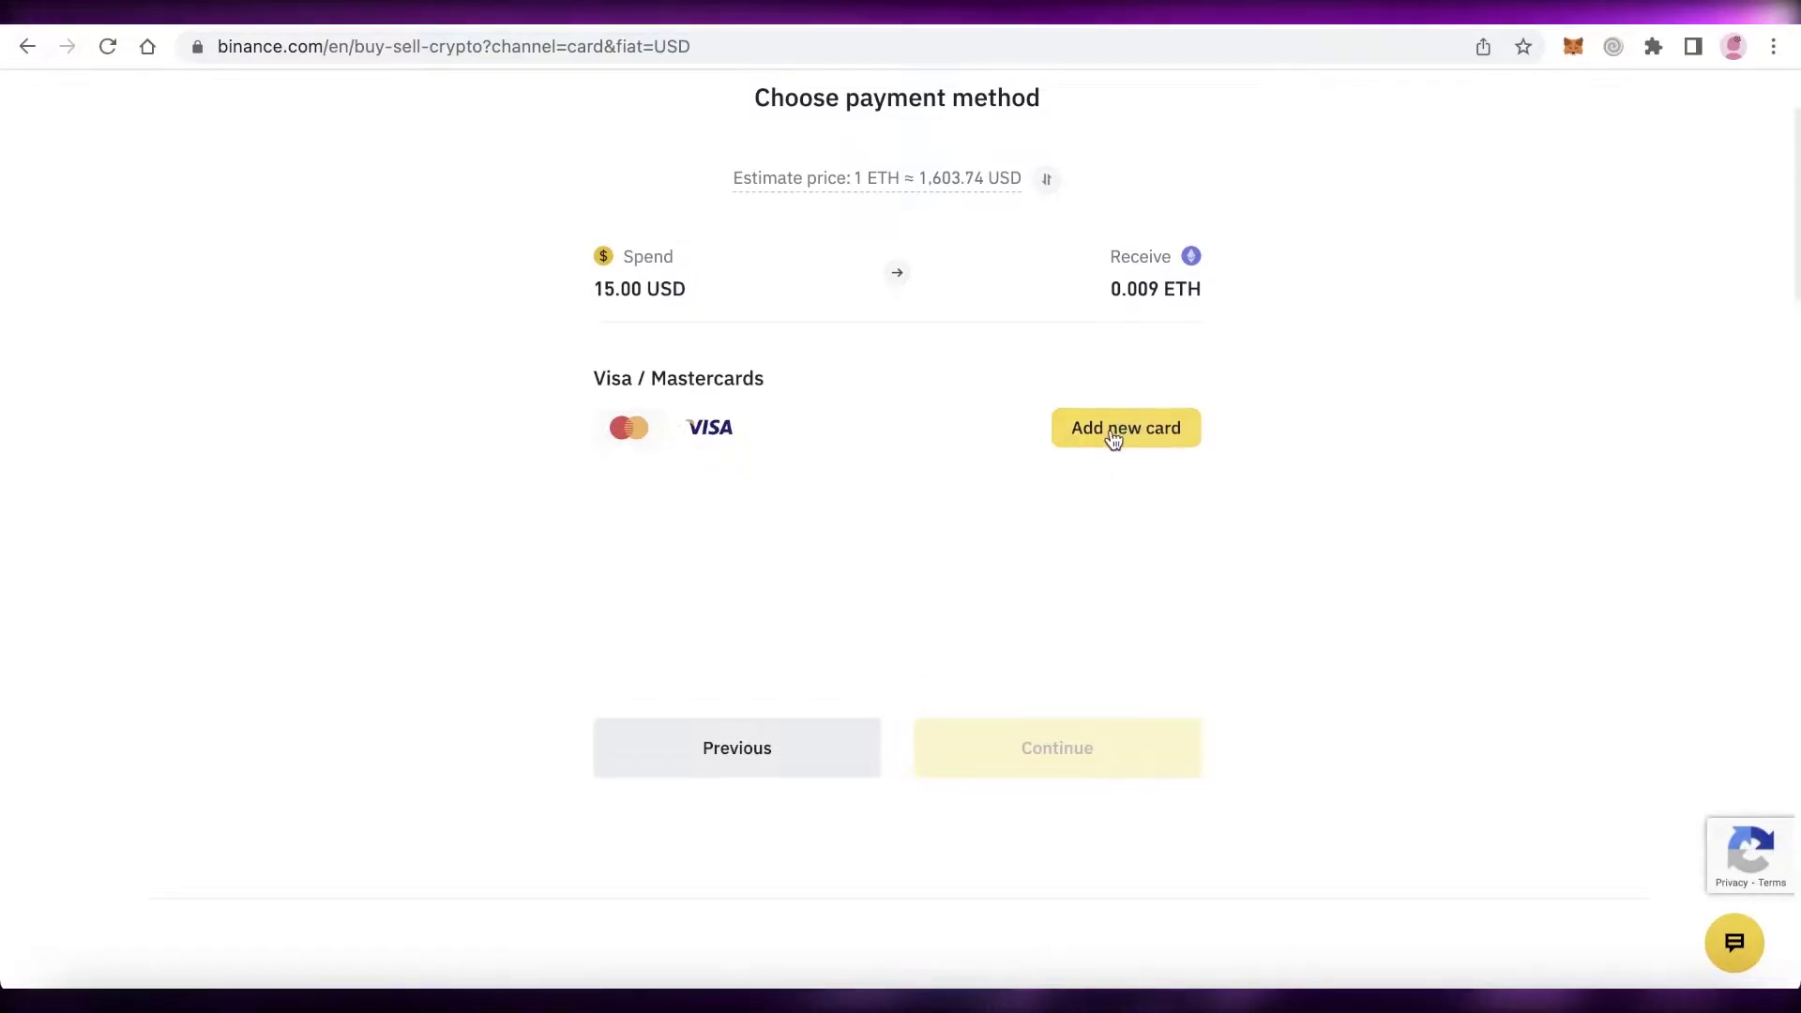
scroll(944, 482, up, 2)
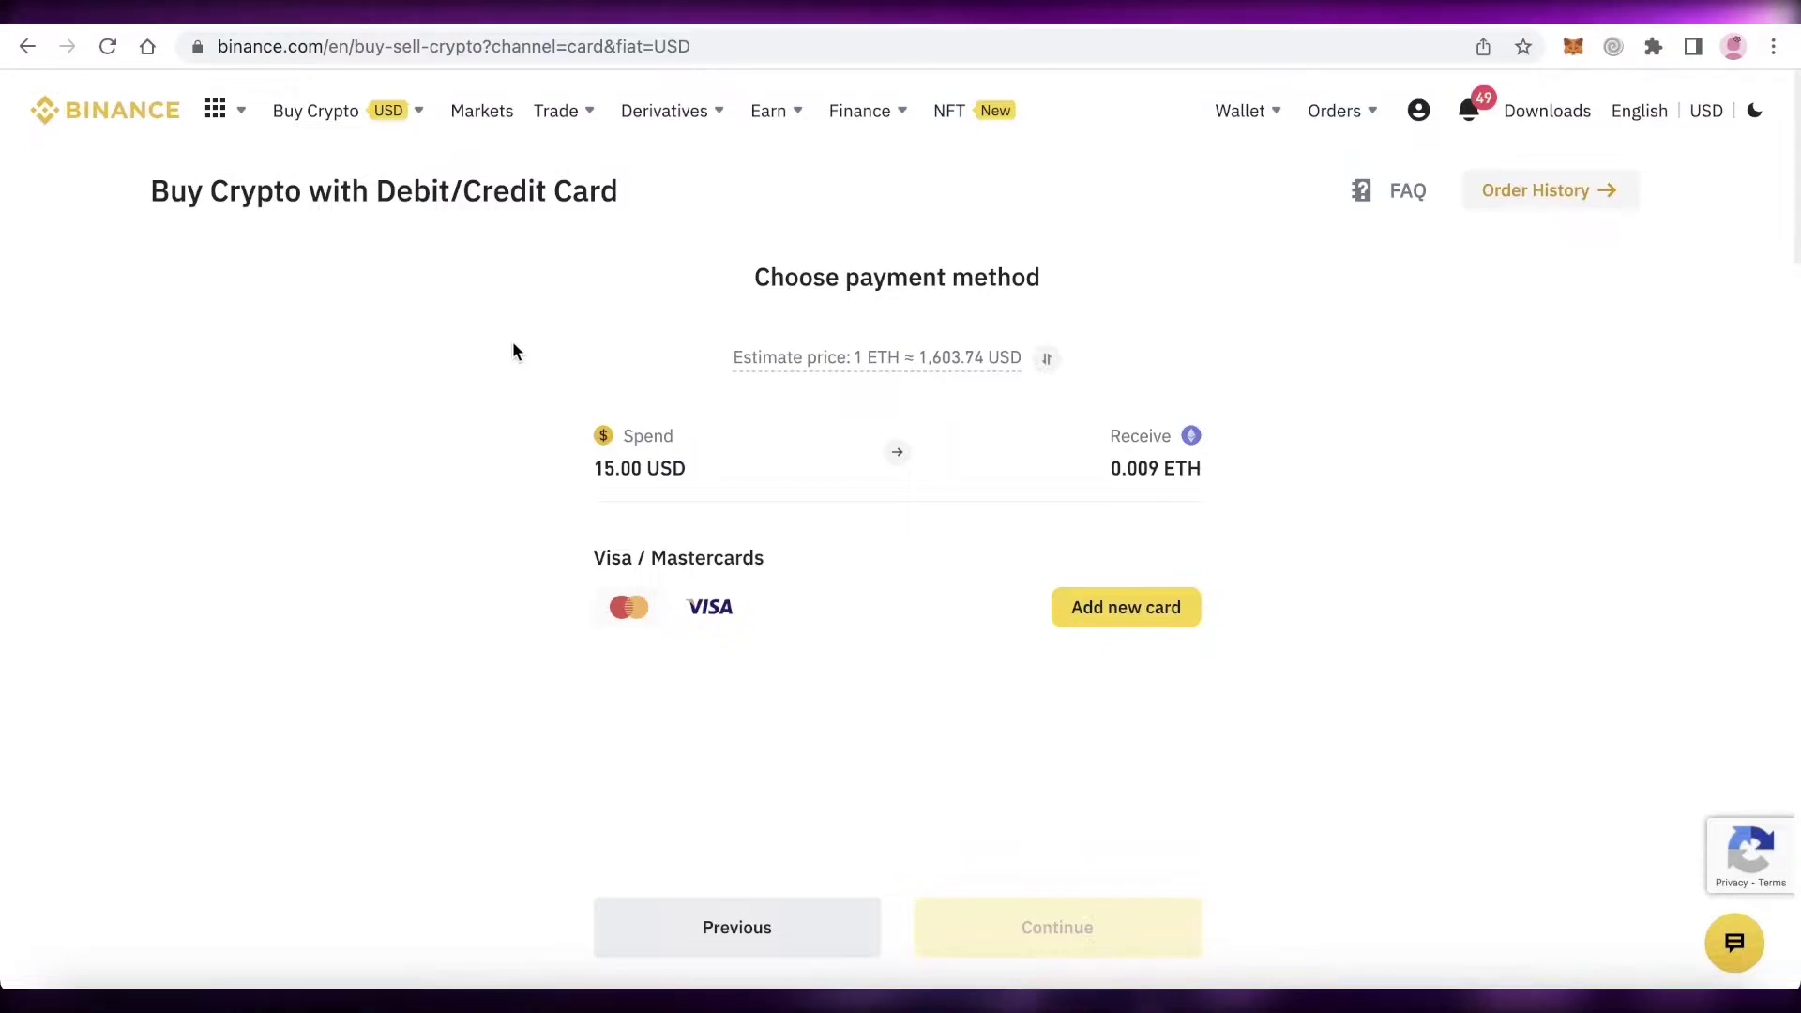
mouse_move(315, 111)
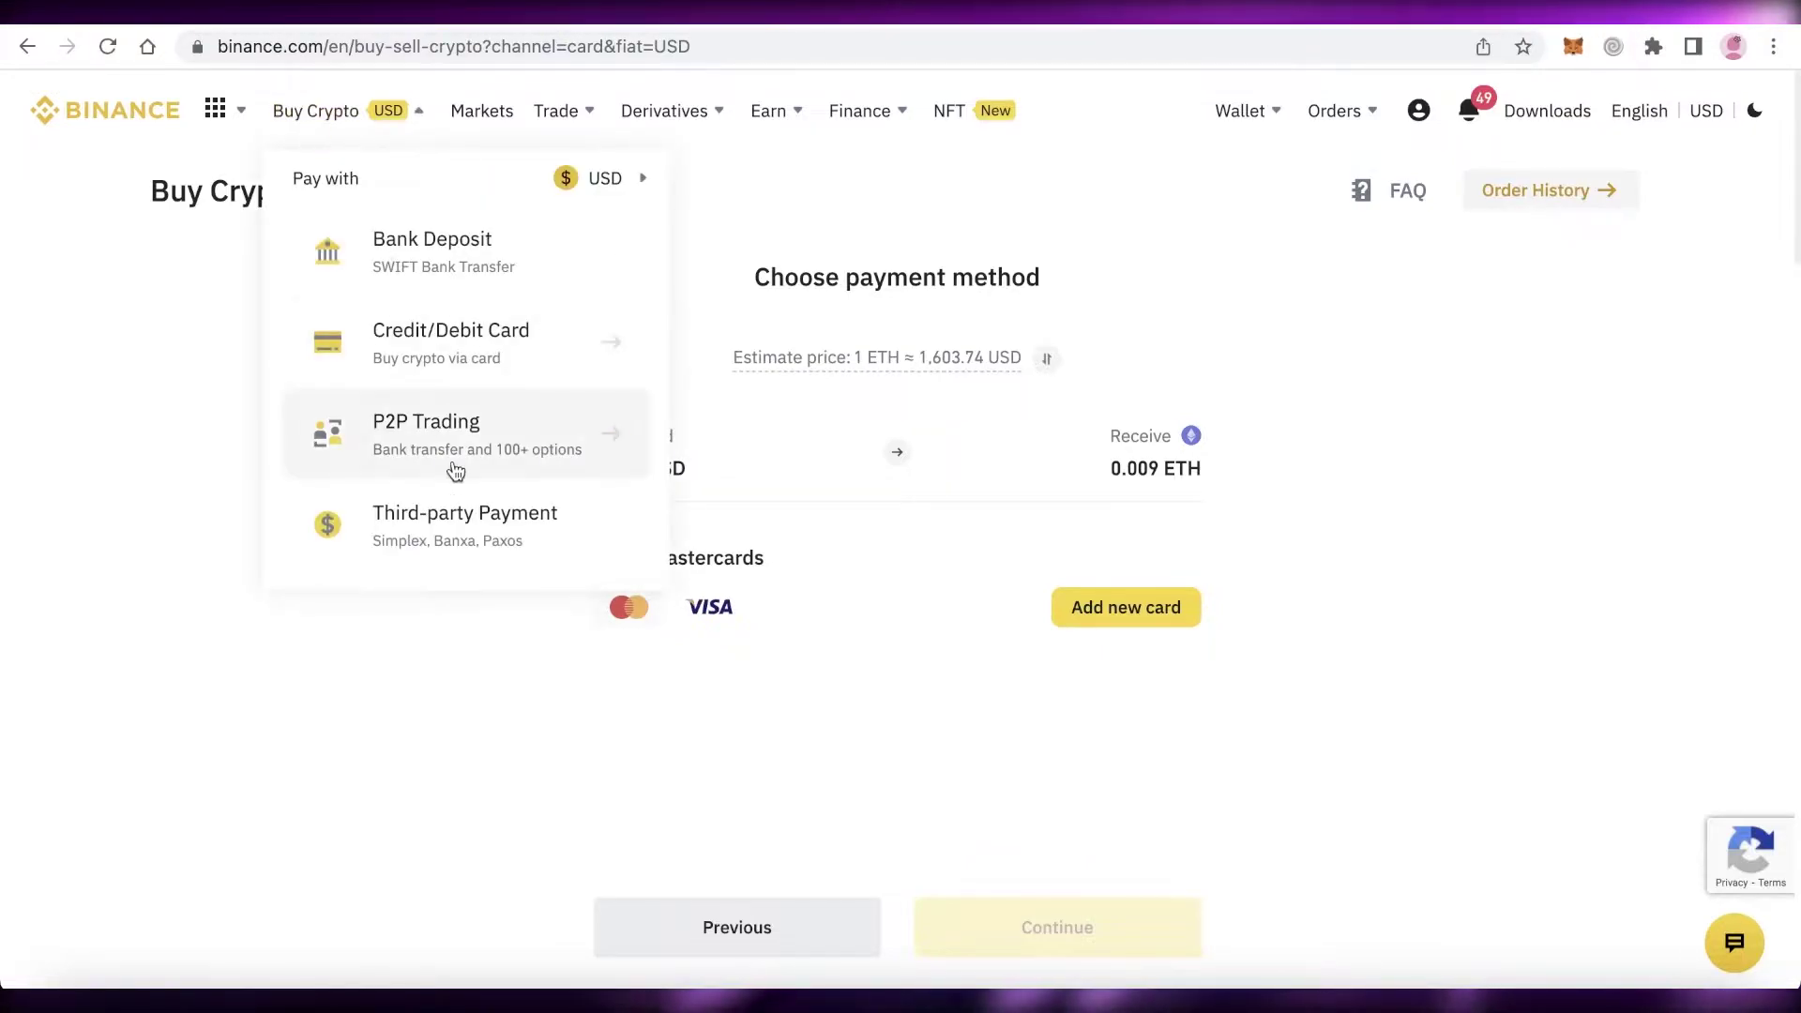
Open the Third-party Payment page and switch the receive coin from BUSD to ETH.
mouse_move(371, 117)
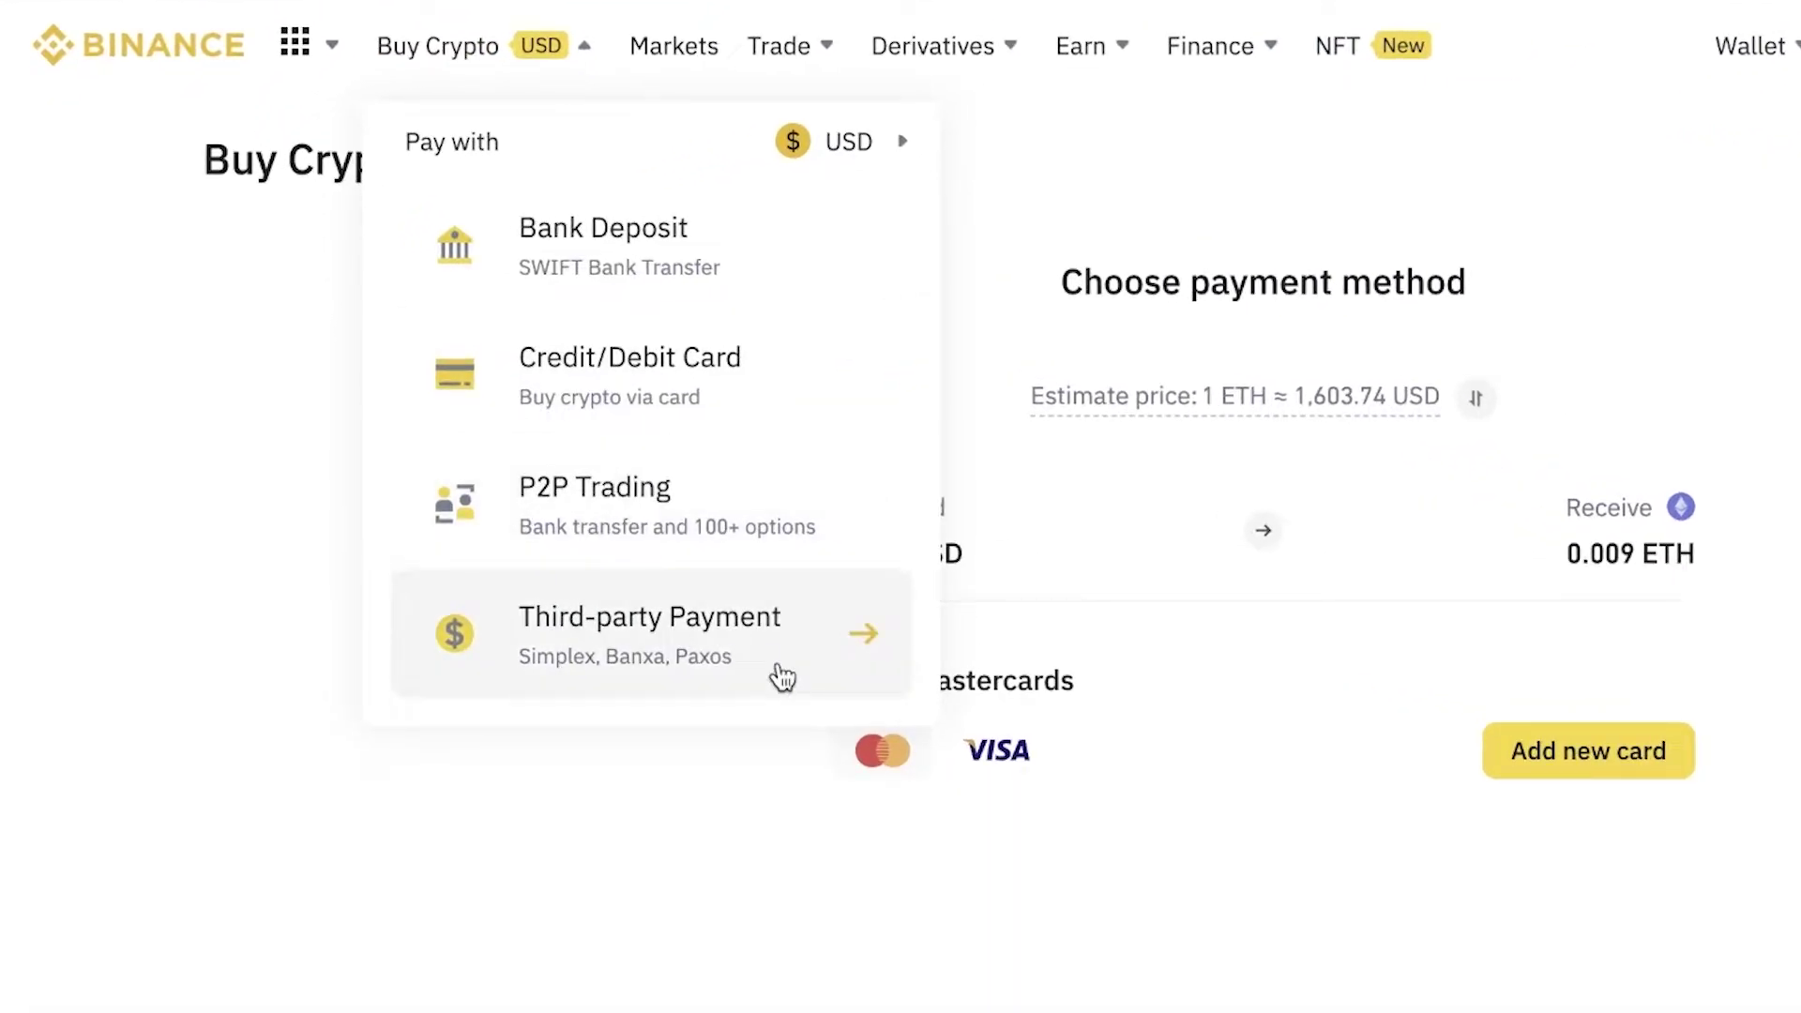
click(781, 677)
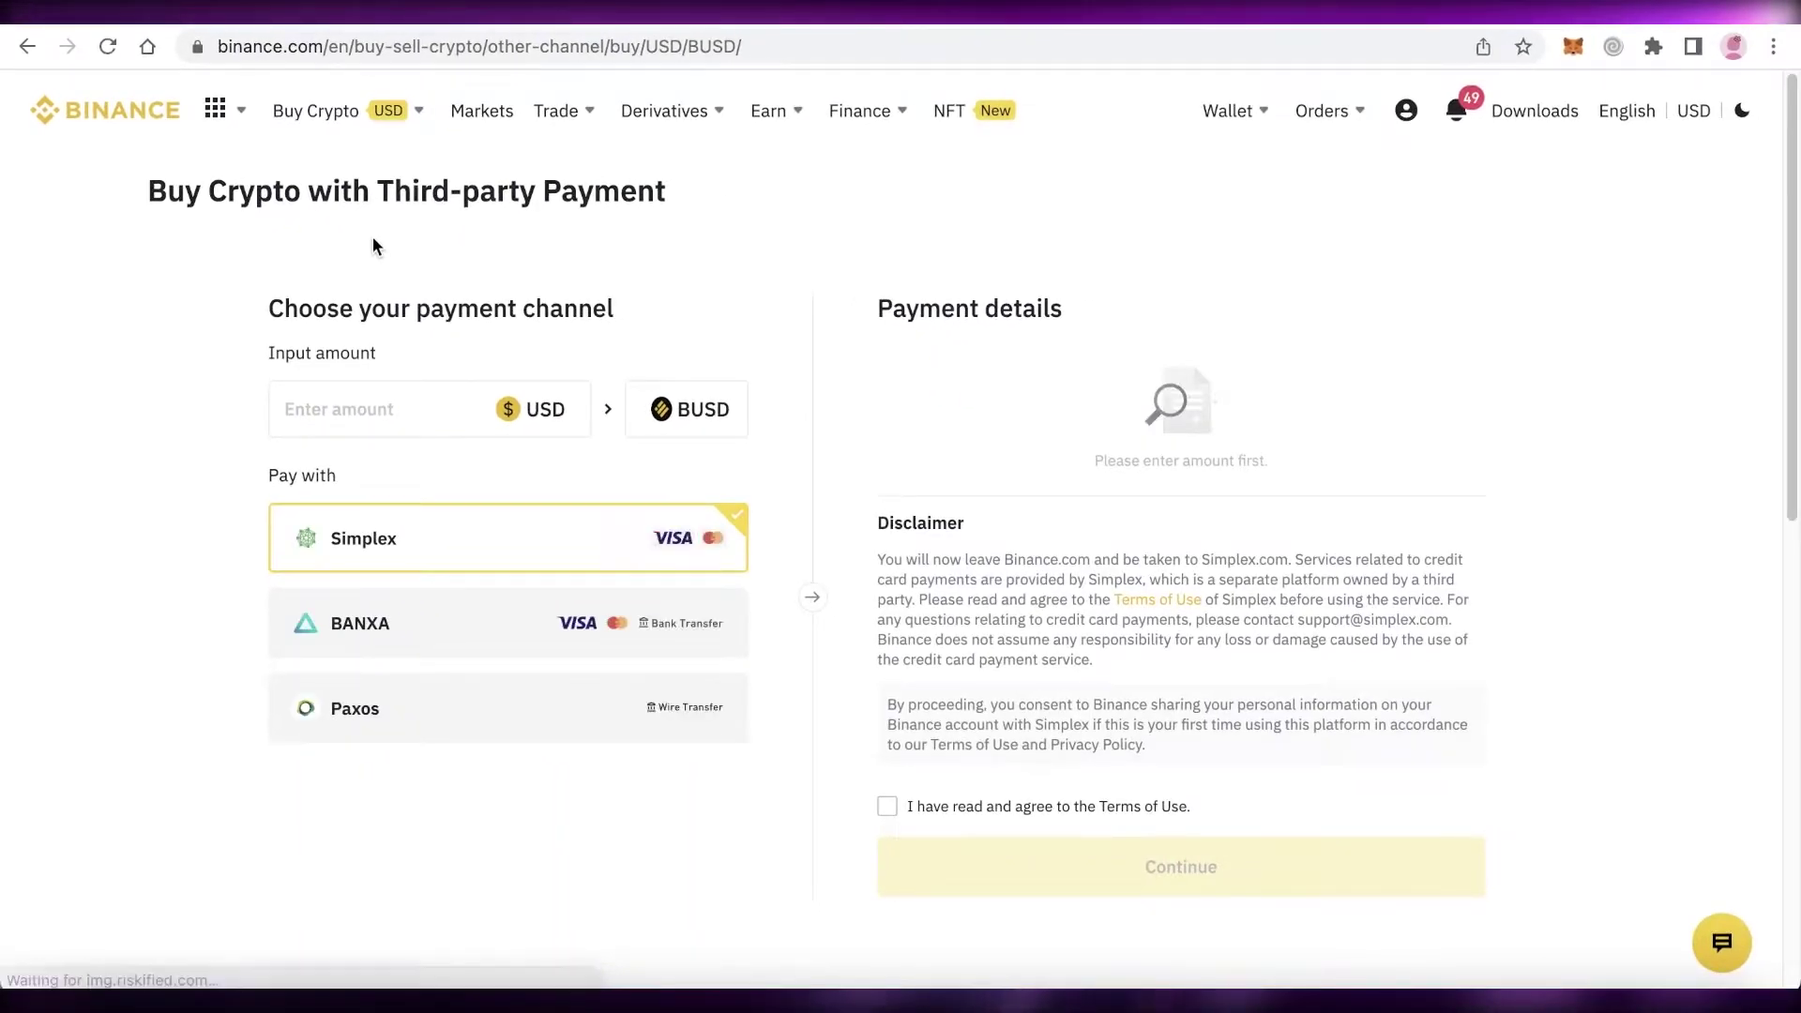
mouse_move(316, 110)
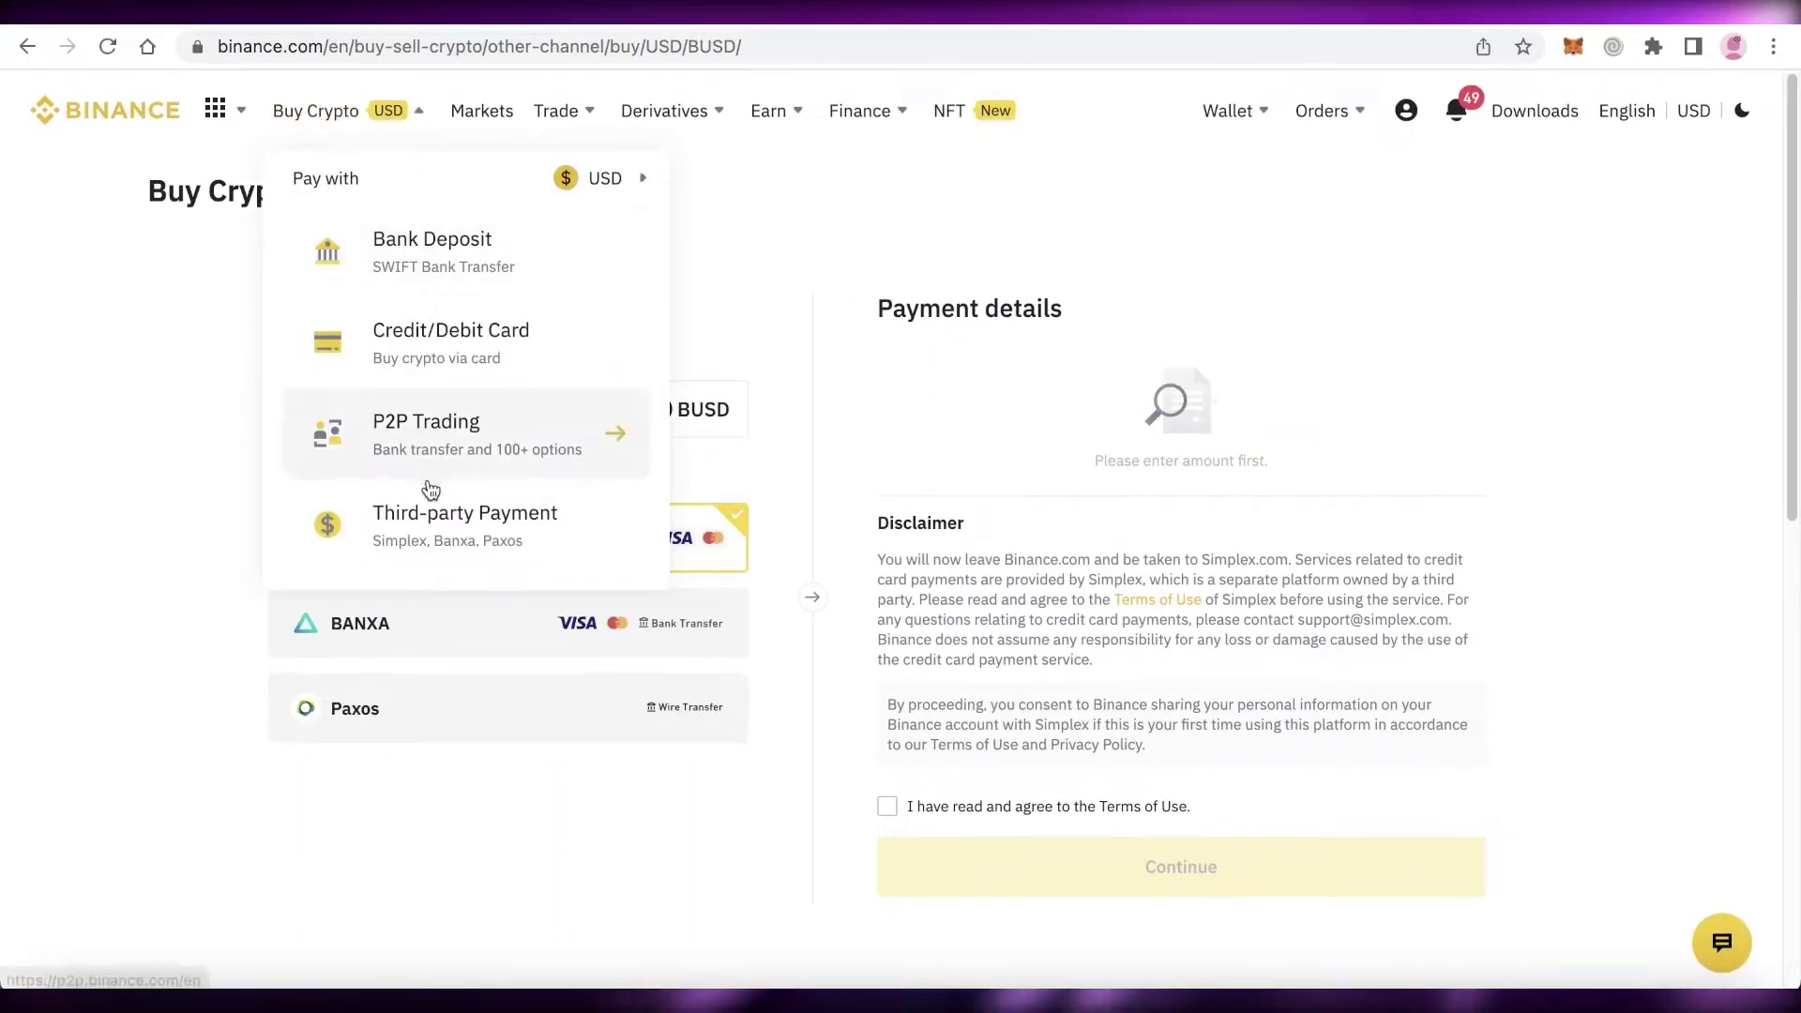
click(425, 524)
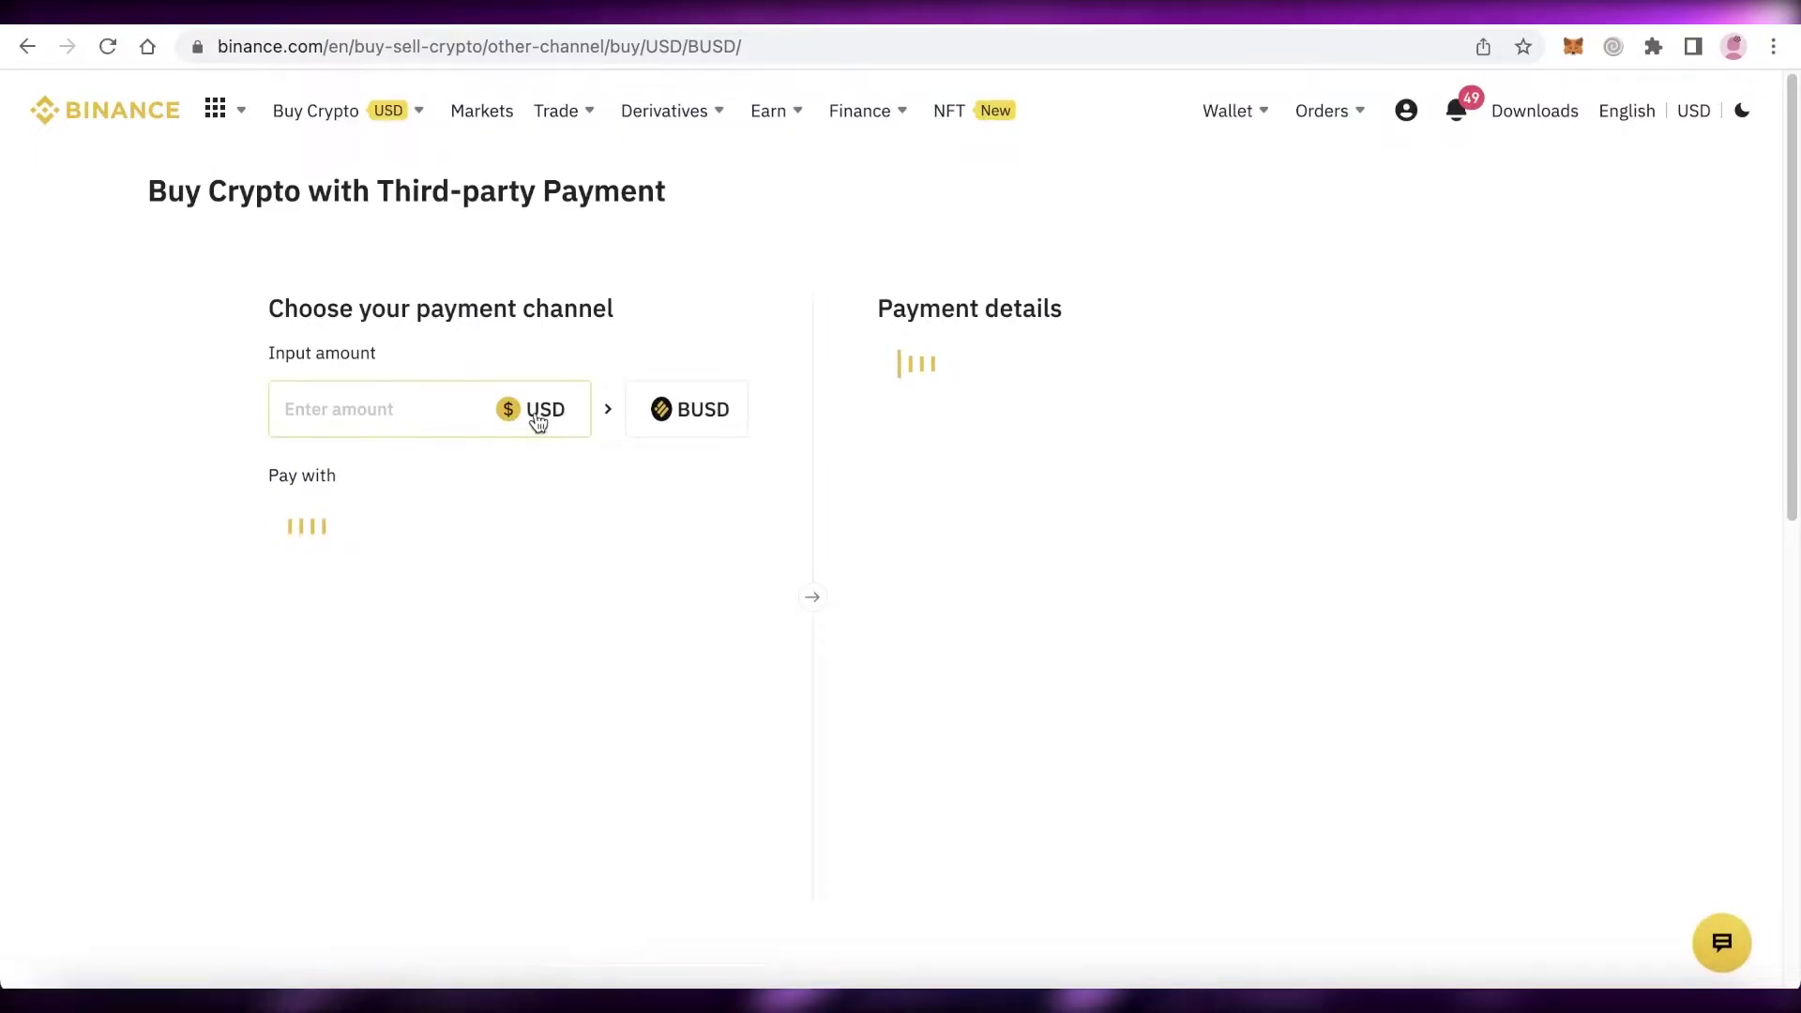
click(671, 413)
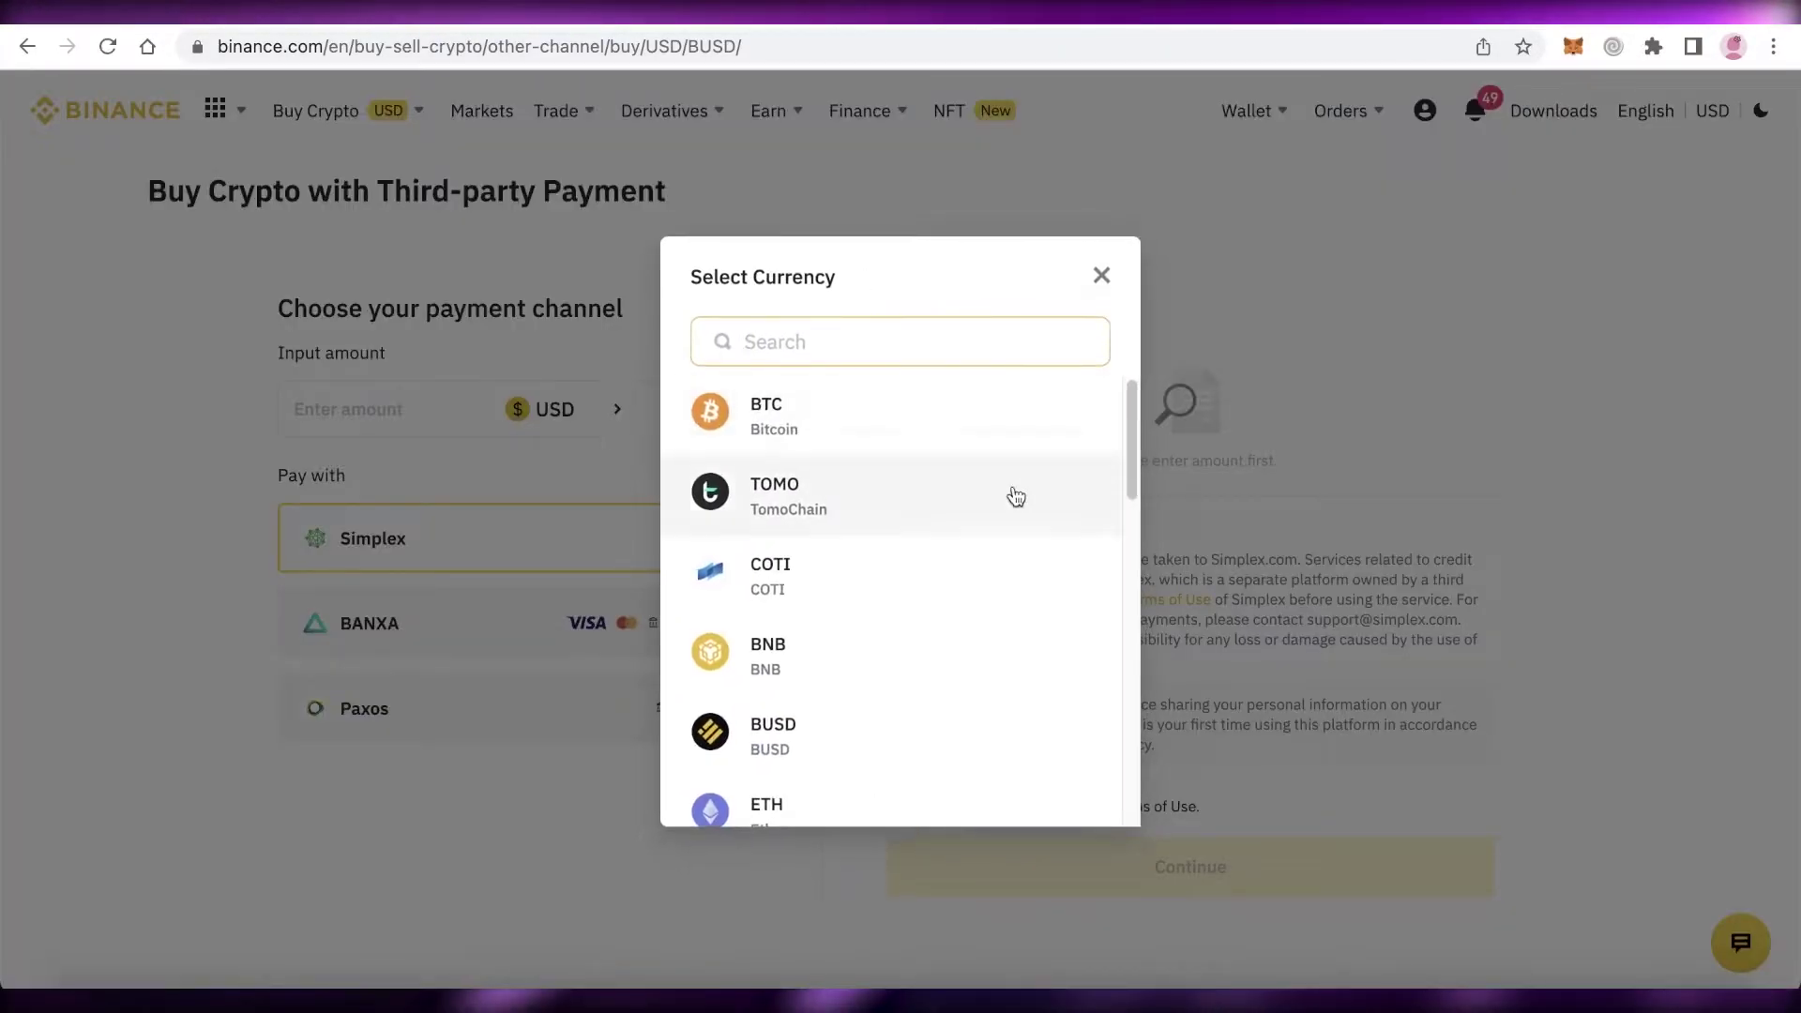
click(784, 795)
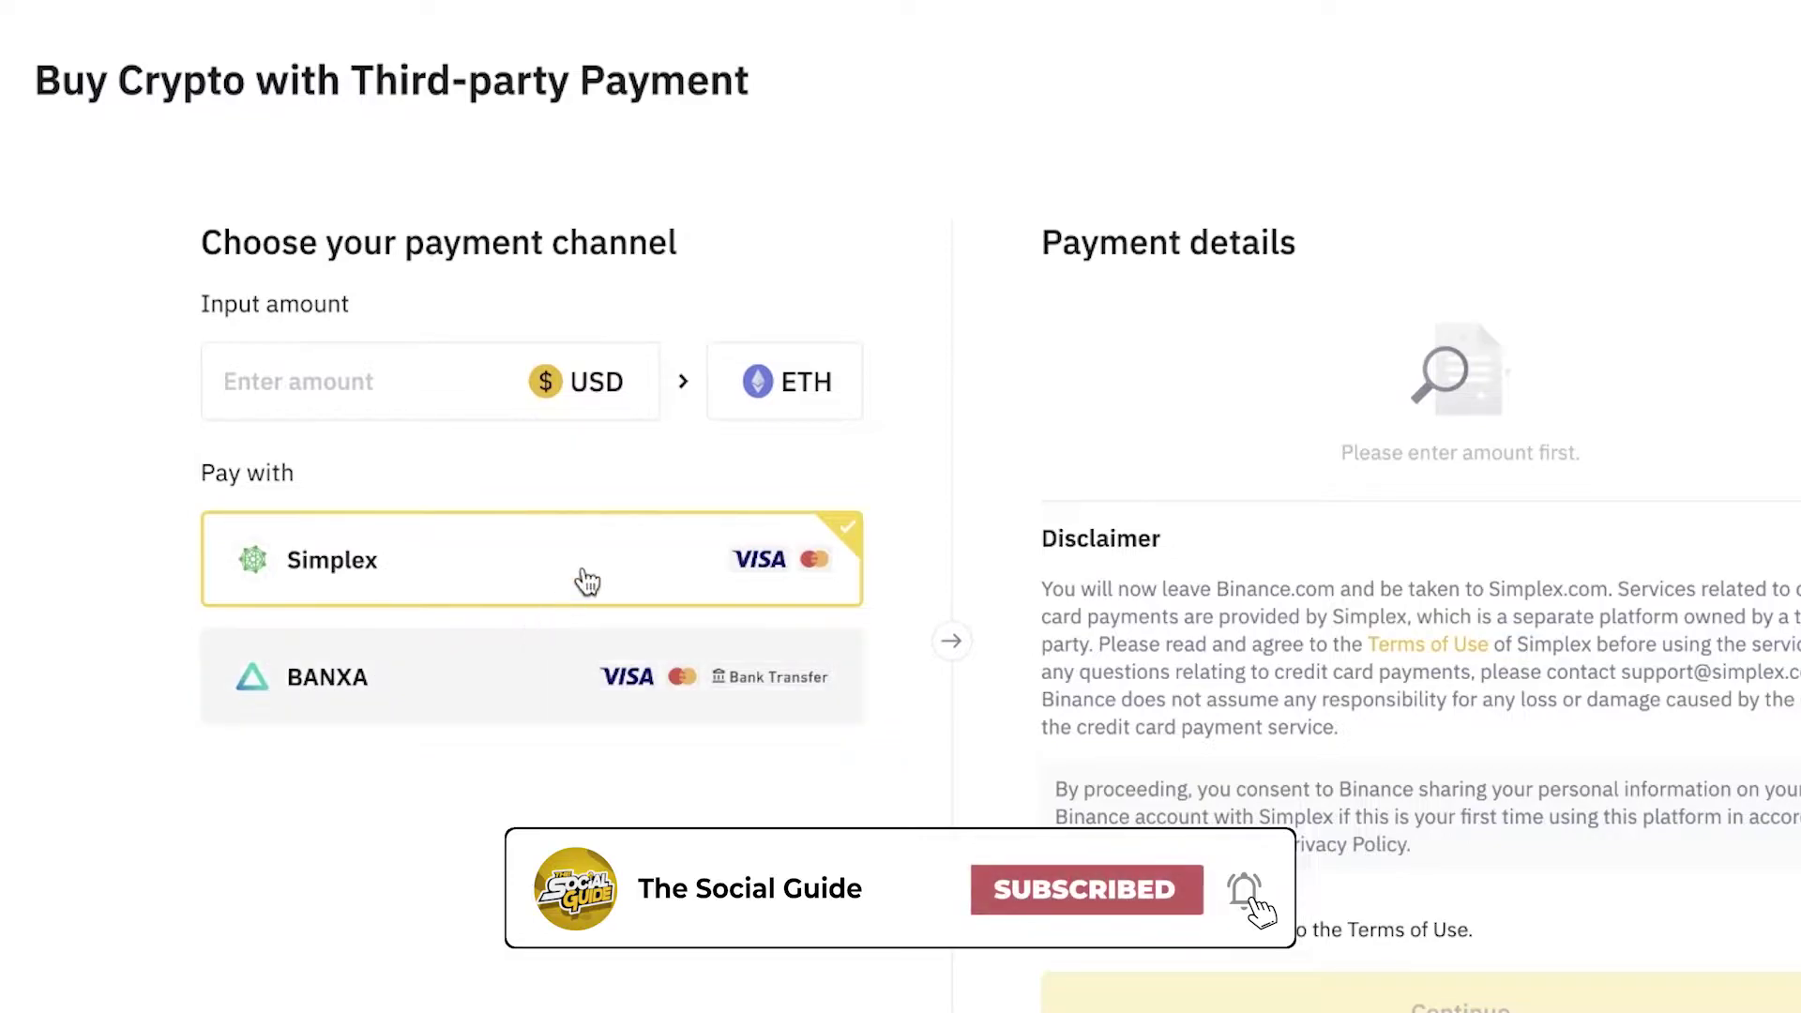
Return to the Binance home page via the logo.
scroll(179, 51, up, 1)
mouse_move(249, 49)
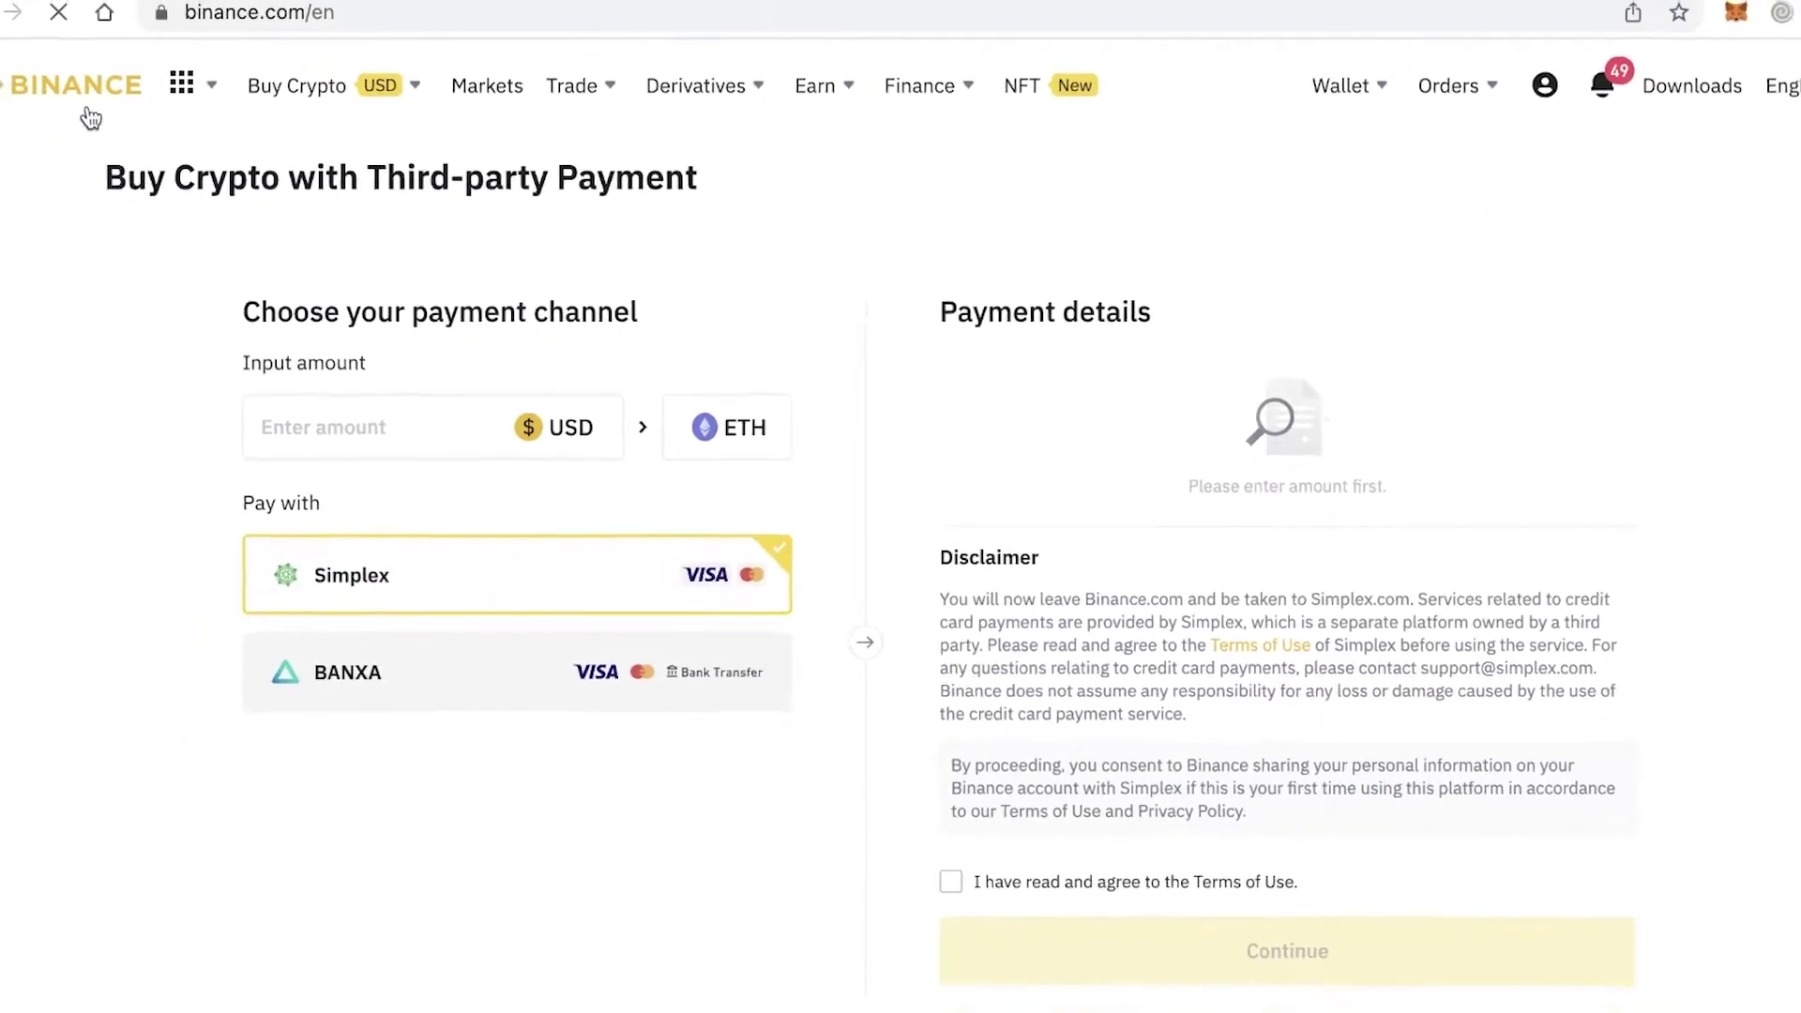
click(18, 79)
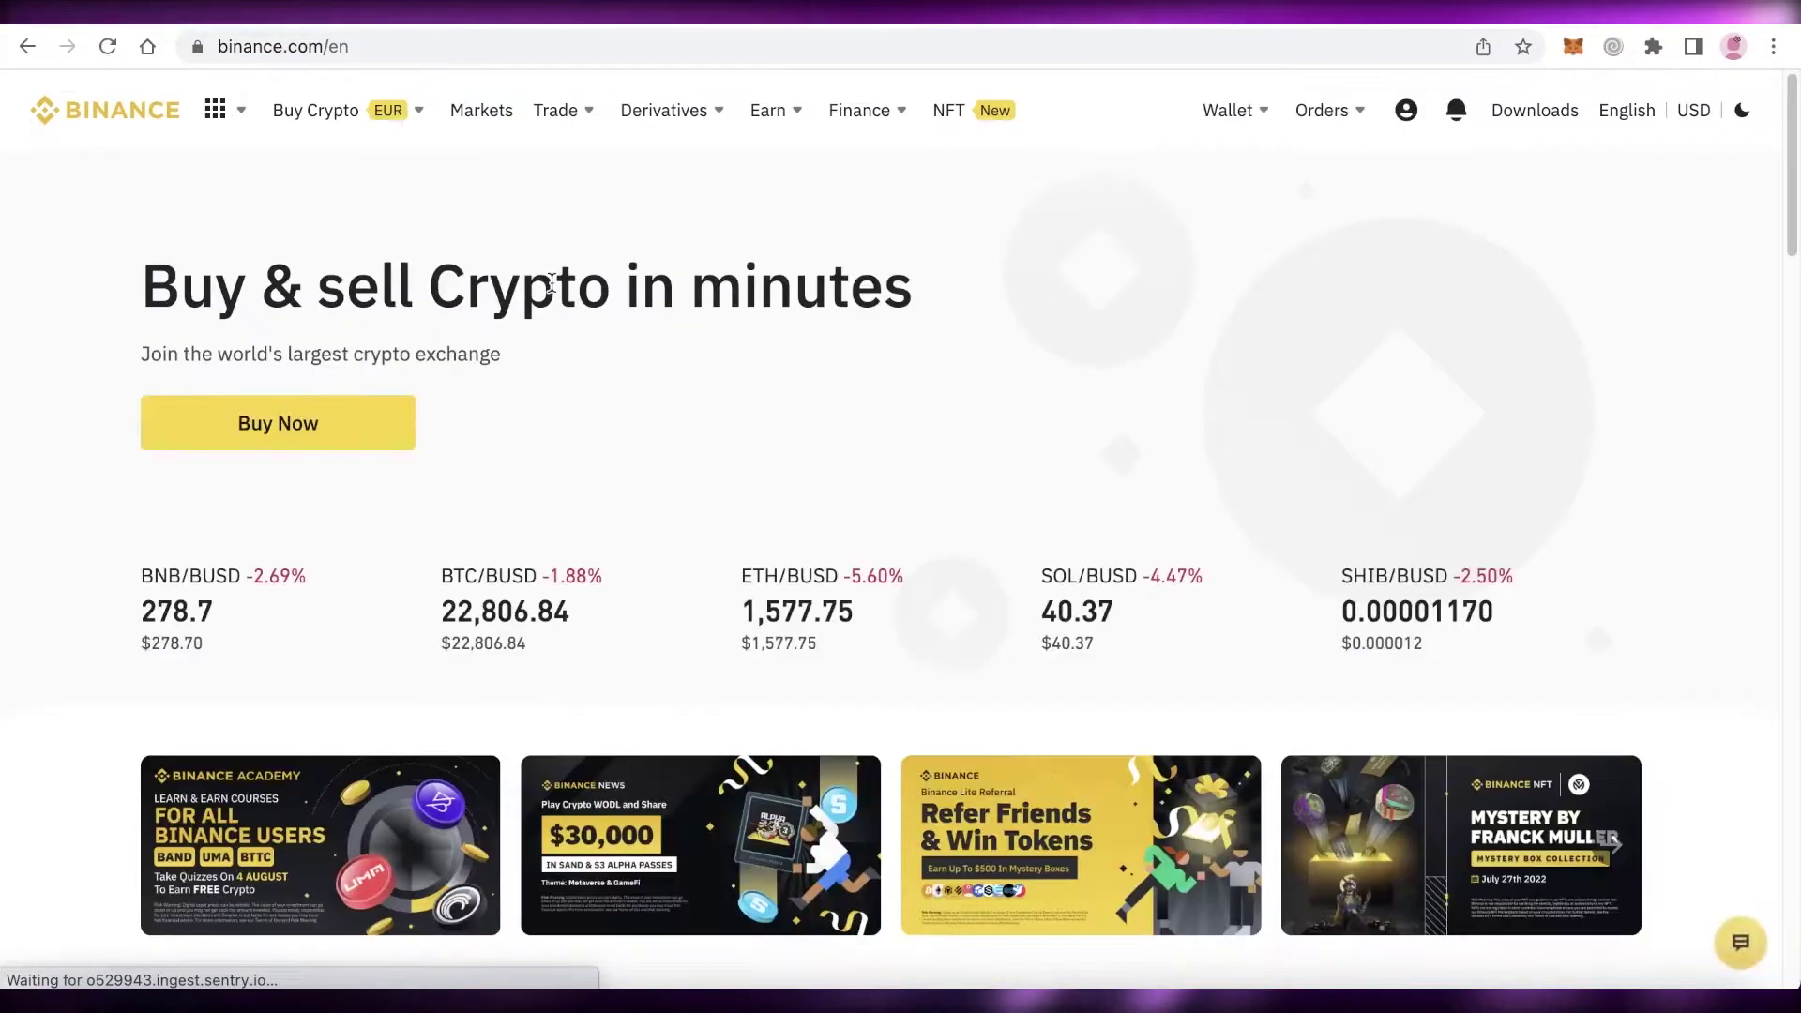
Open Wallet Overview and view the Fiat deposit option.
mouse_move(1251, 113)
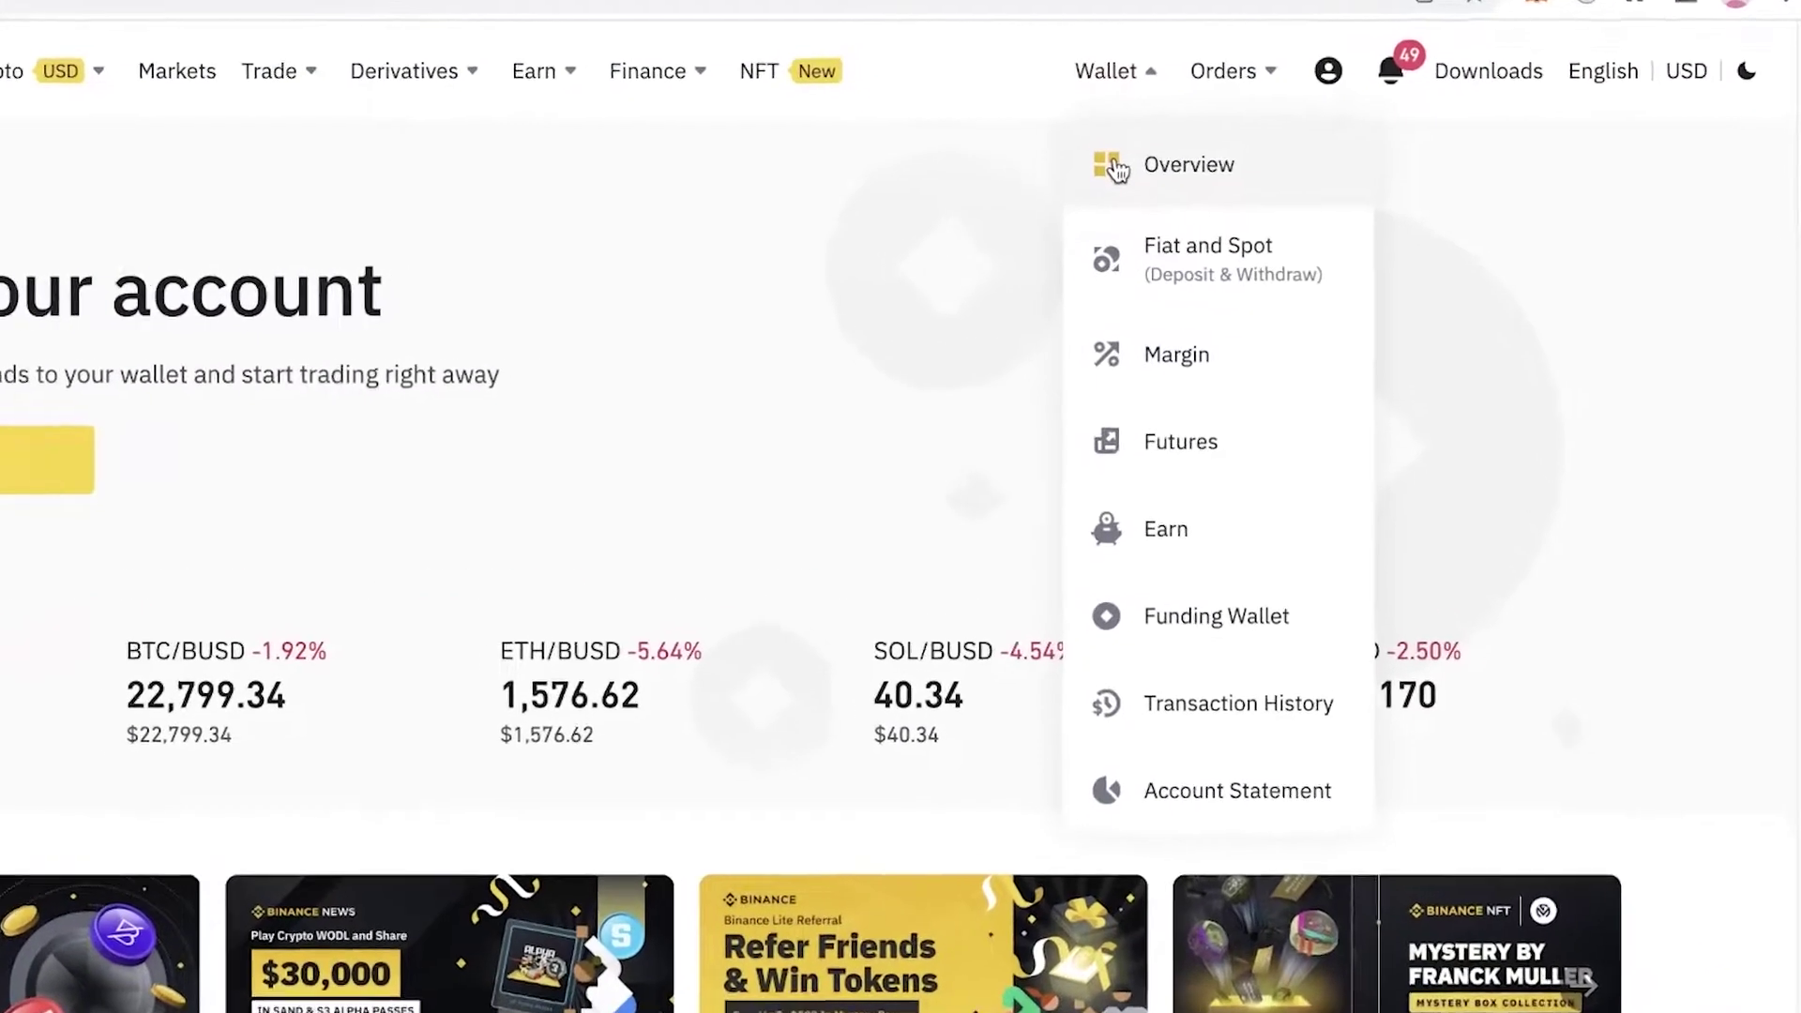
click(1112, 74)
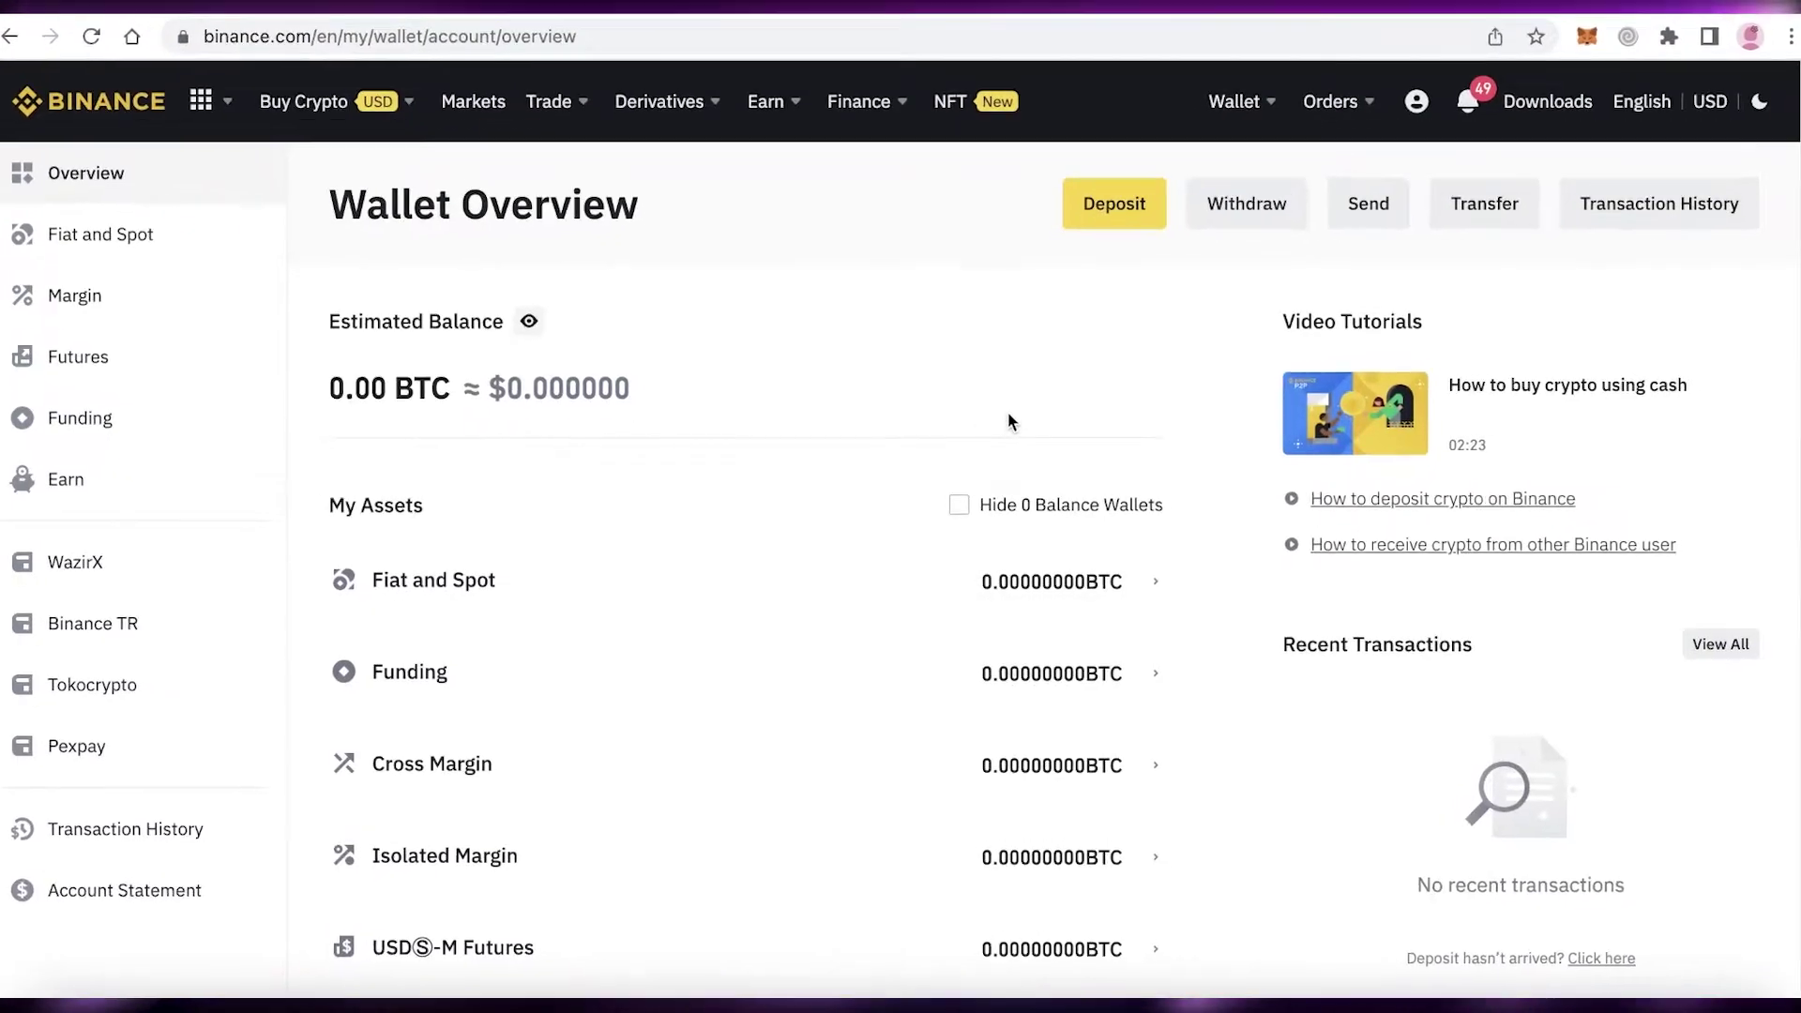
click(1114, 203)
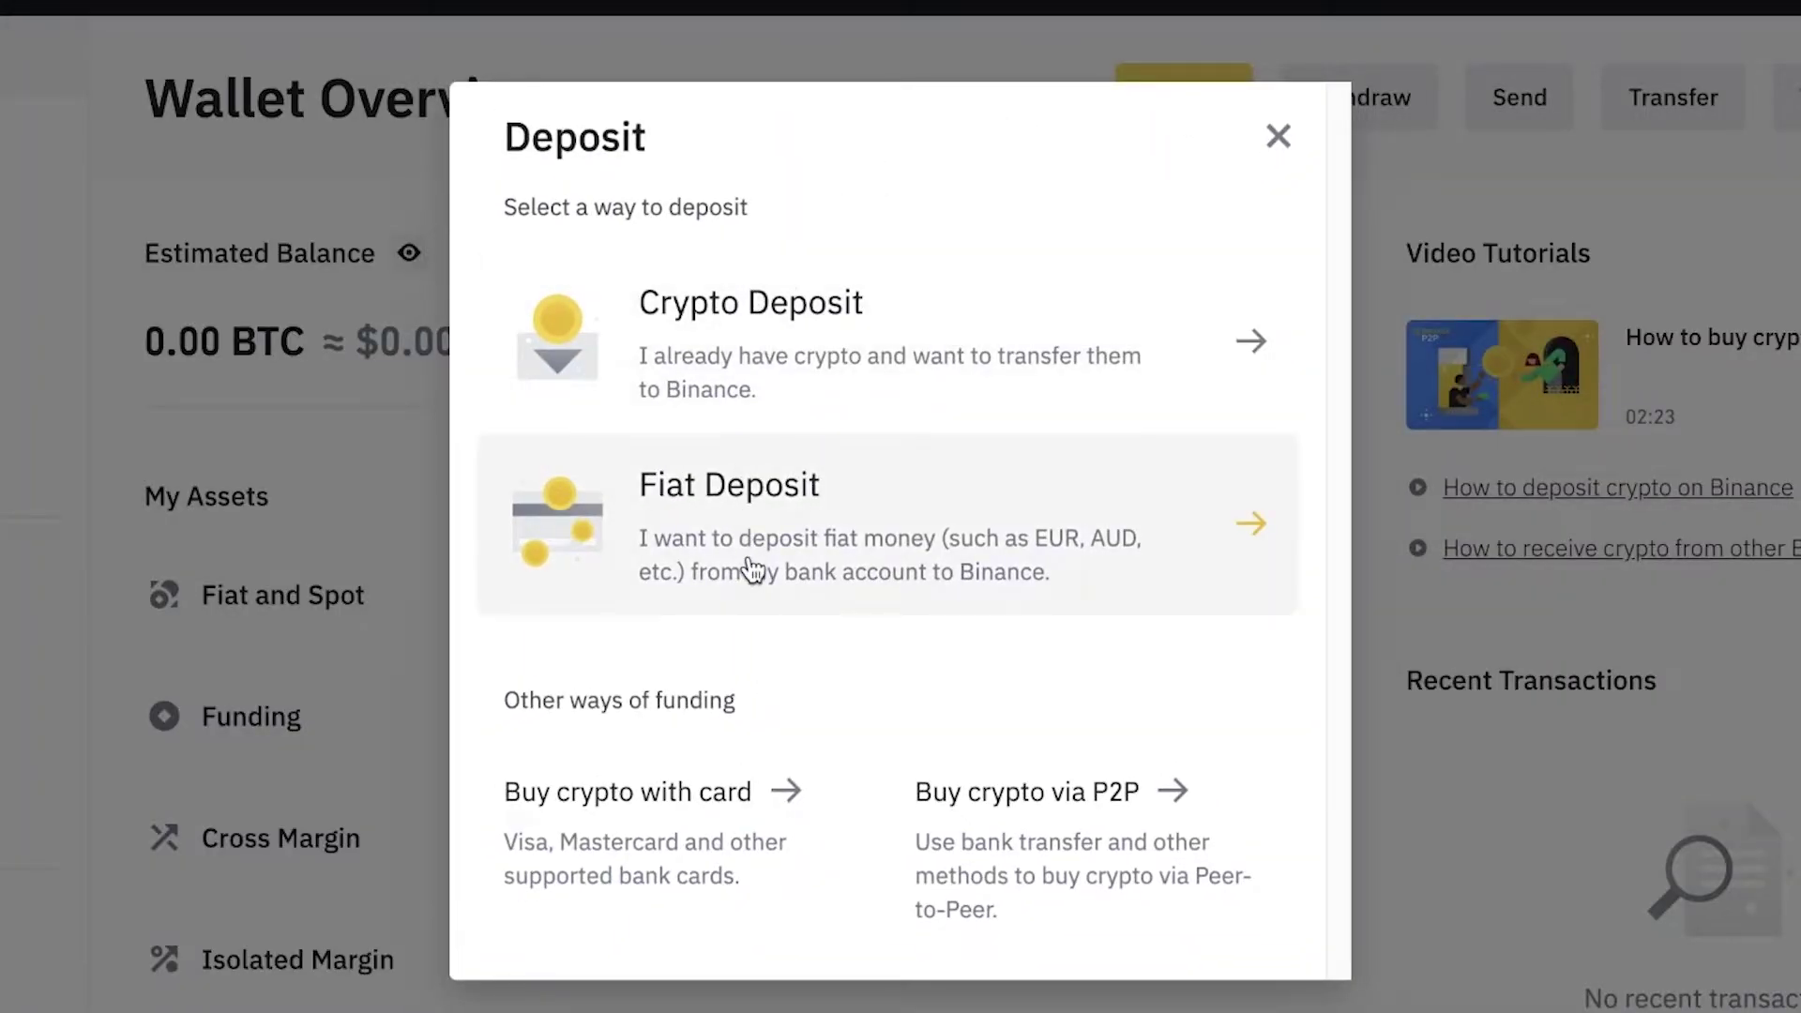
click(751, 568)
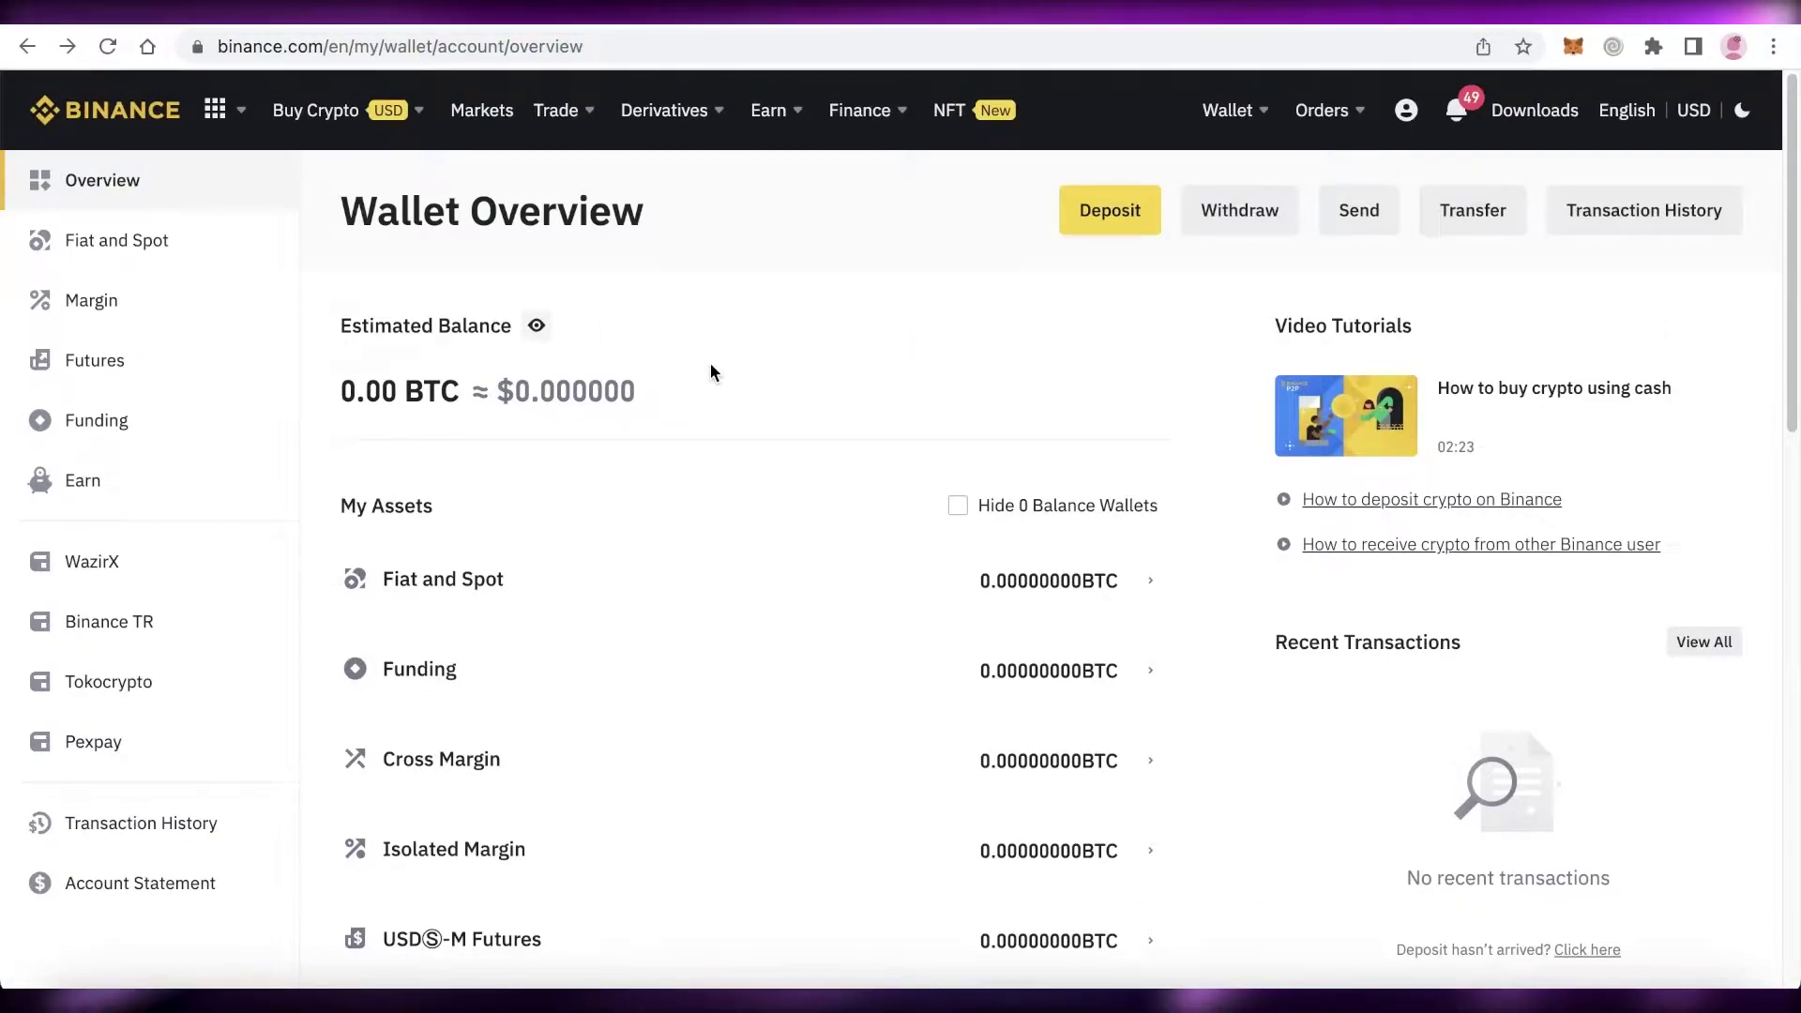
click(1132, 222)
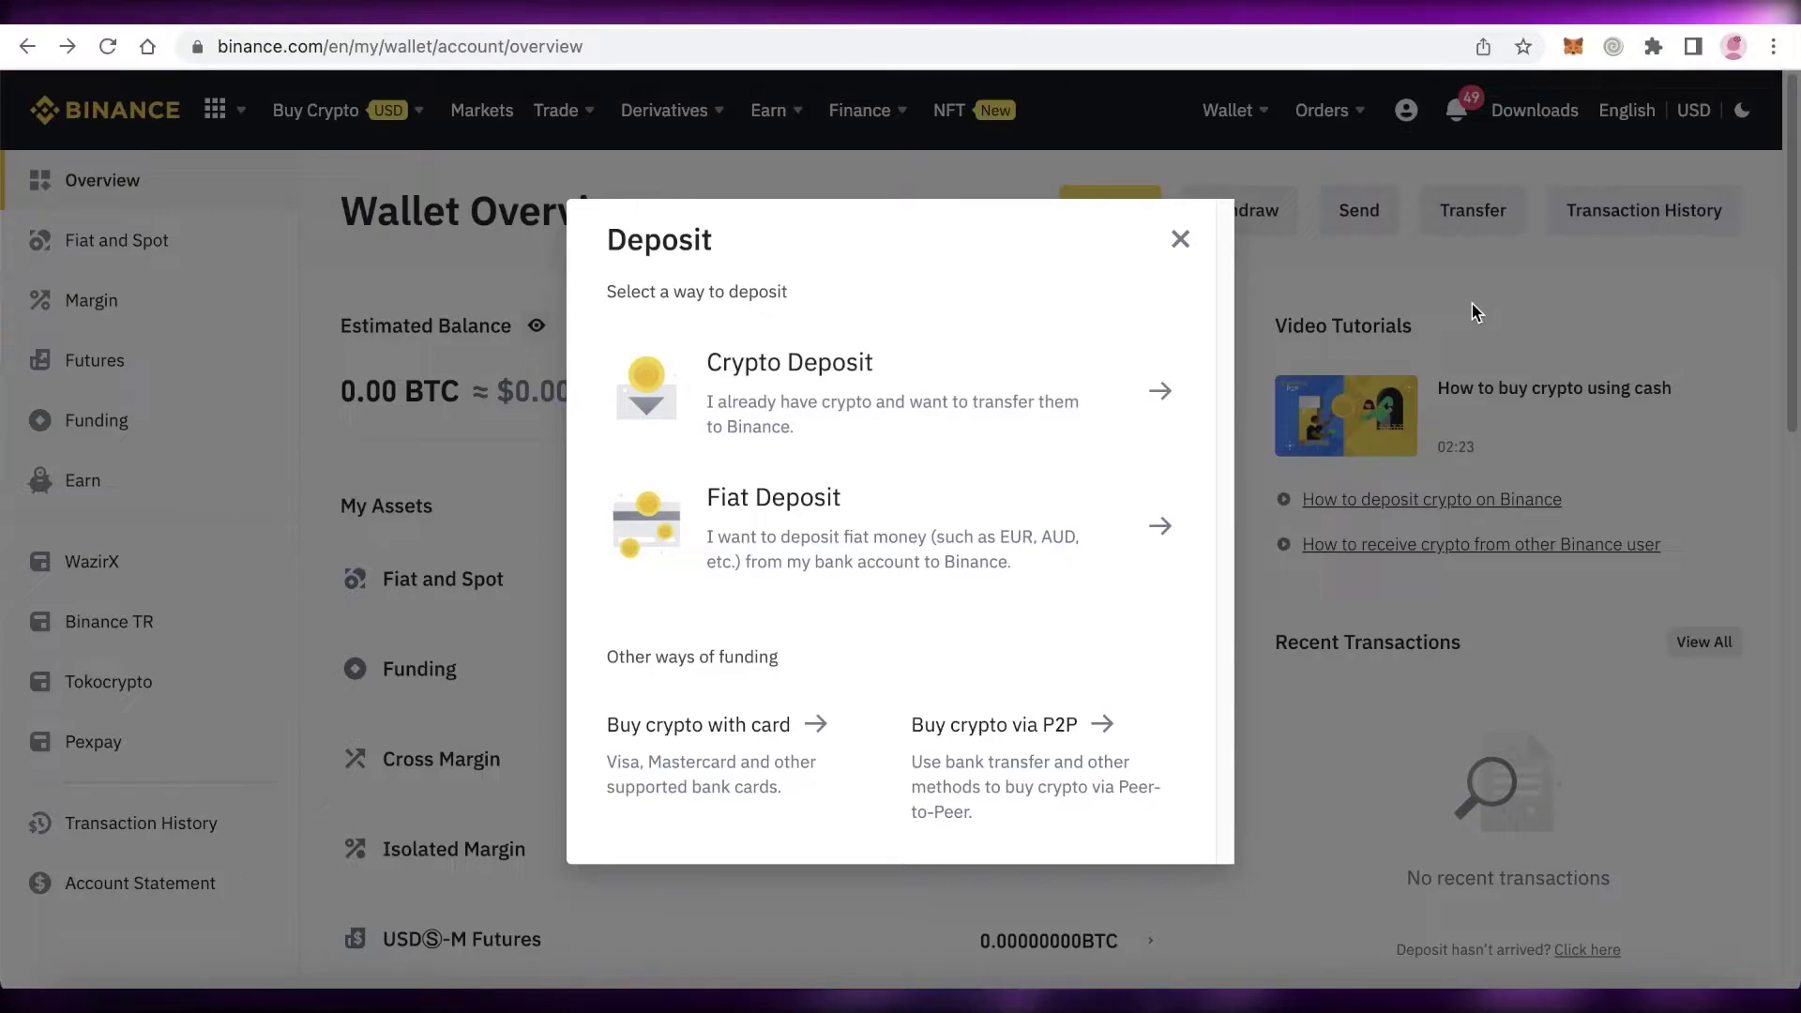
Dismiss the MetaMask popup, view the Crypto deposit page, and return to Wallet Overview.
click(1572, 47)
click(975, 305)
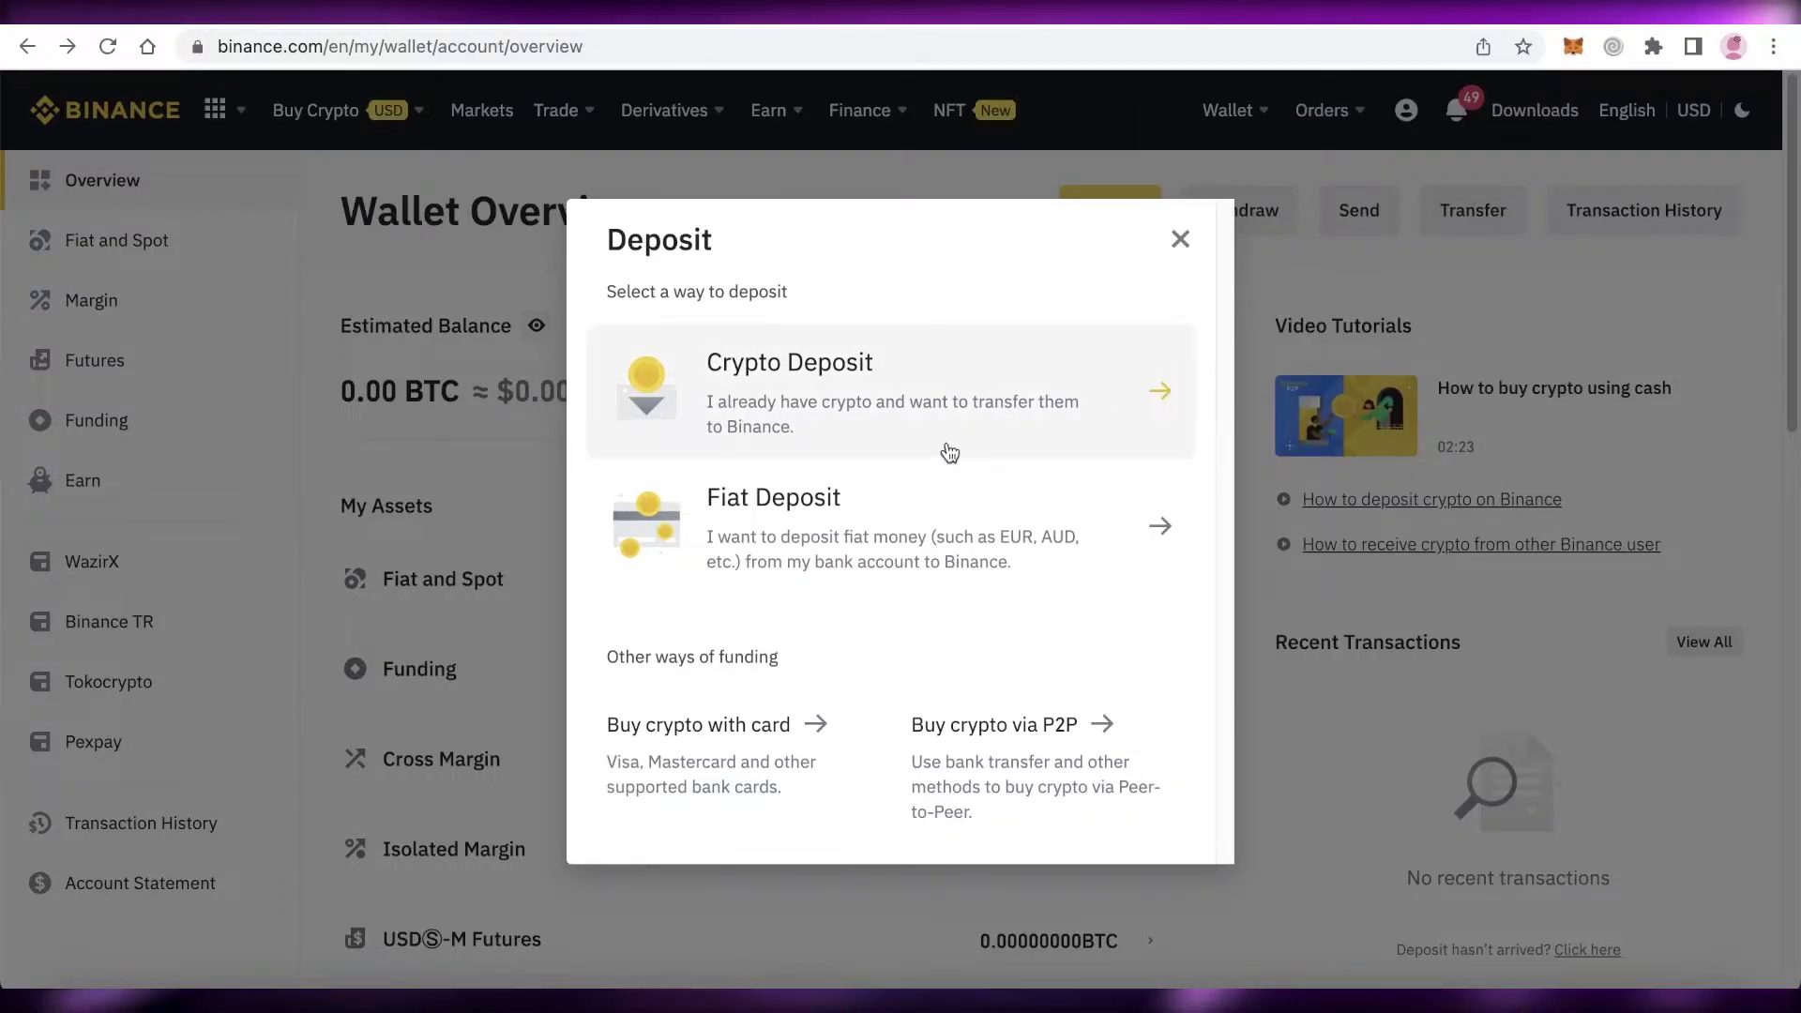
click(860, 383)
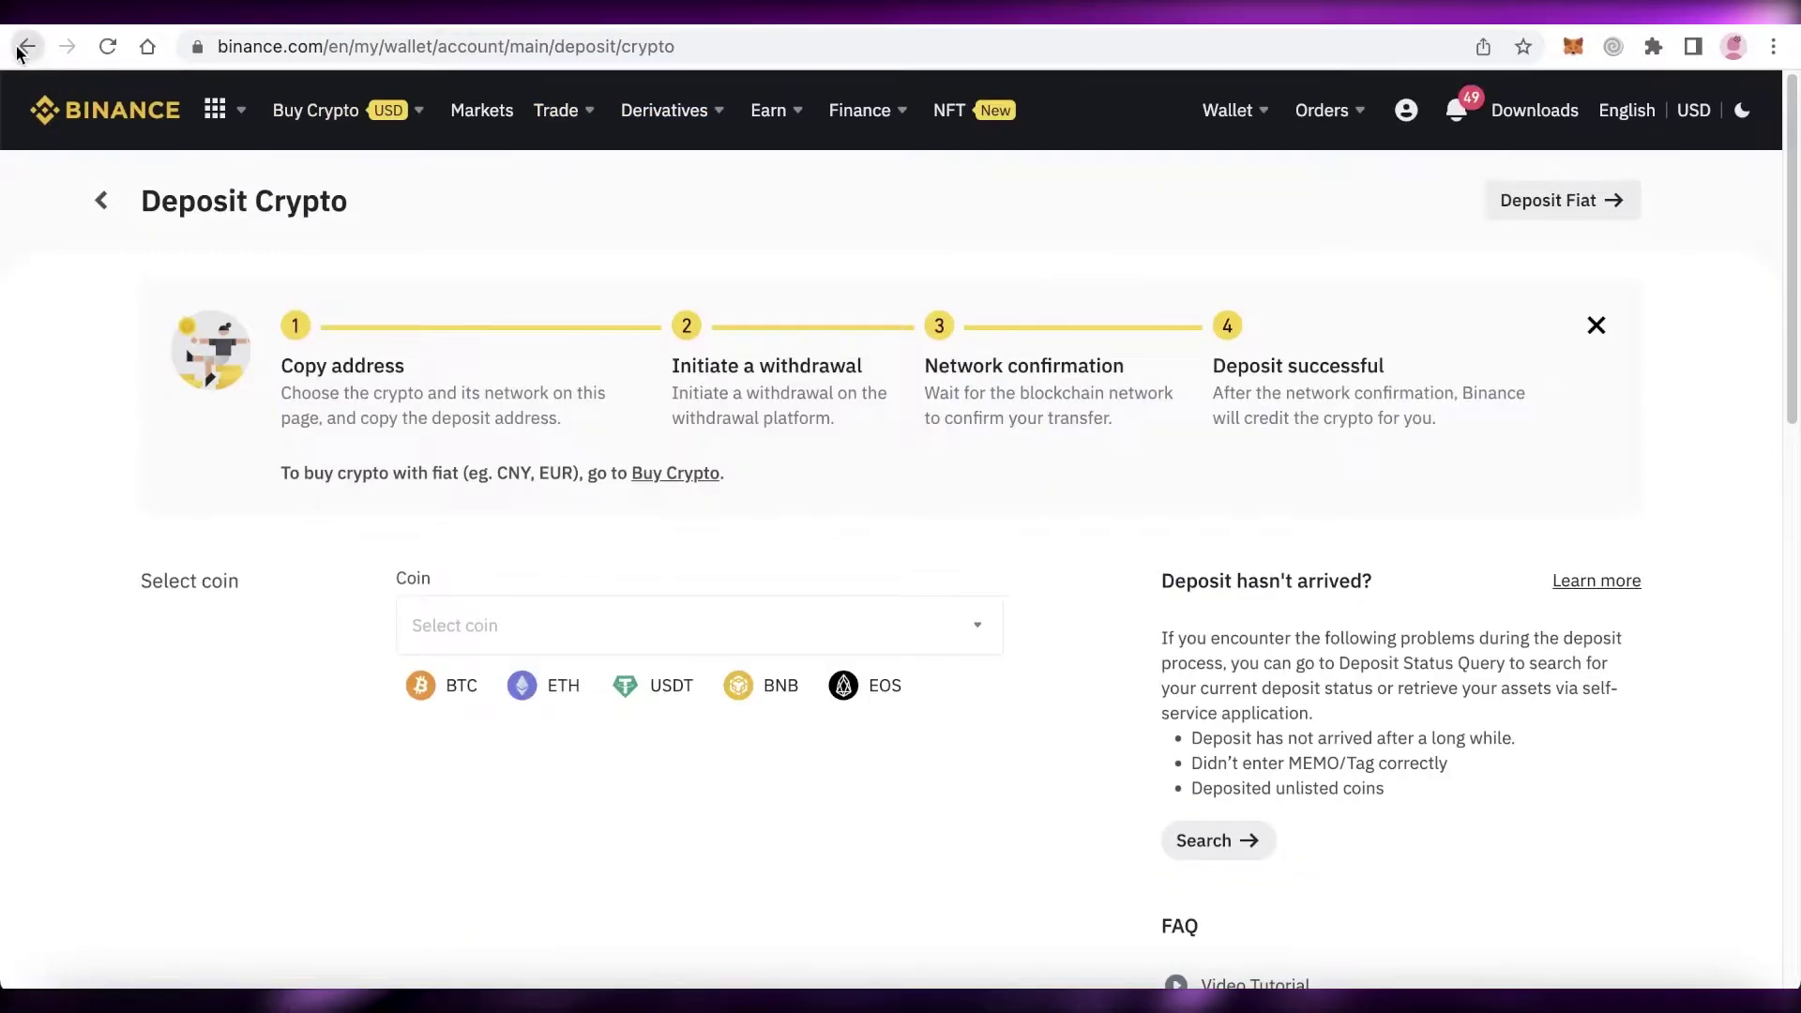
click(25, 47)
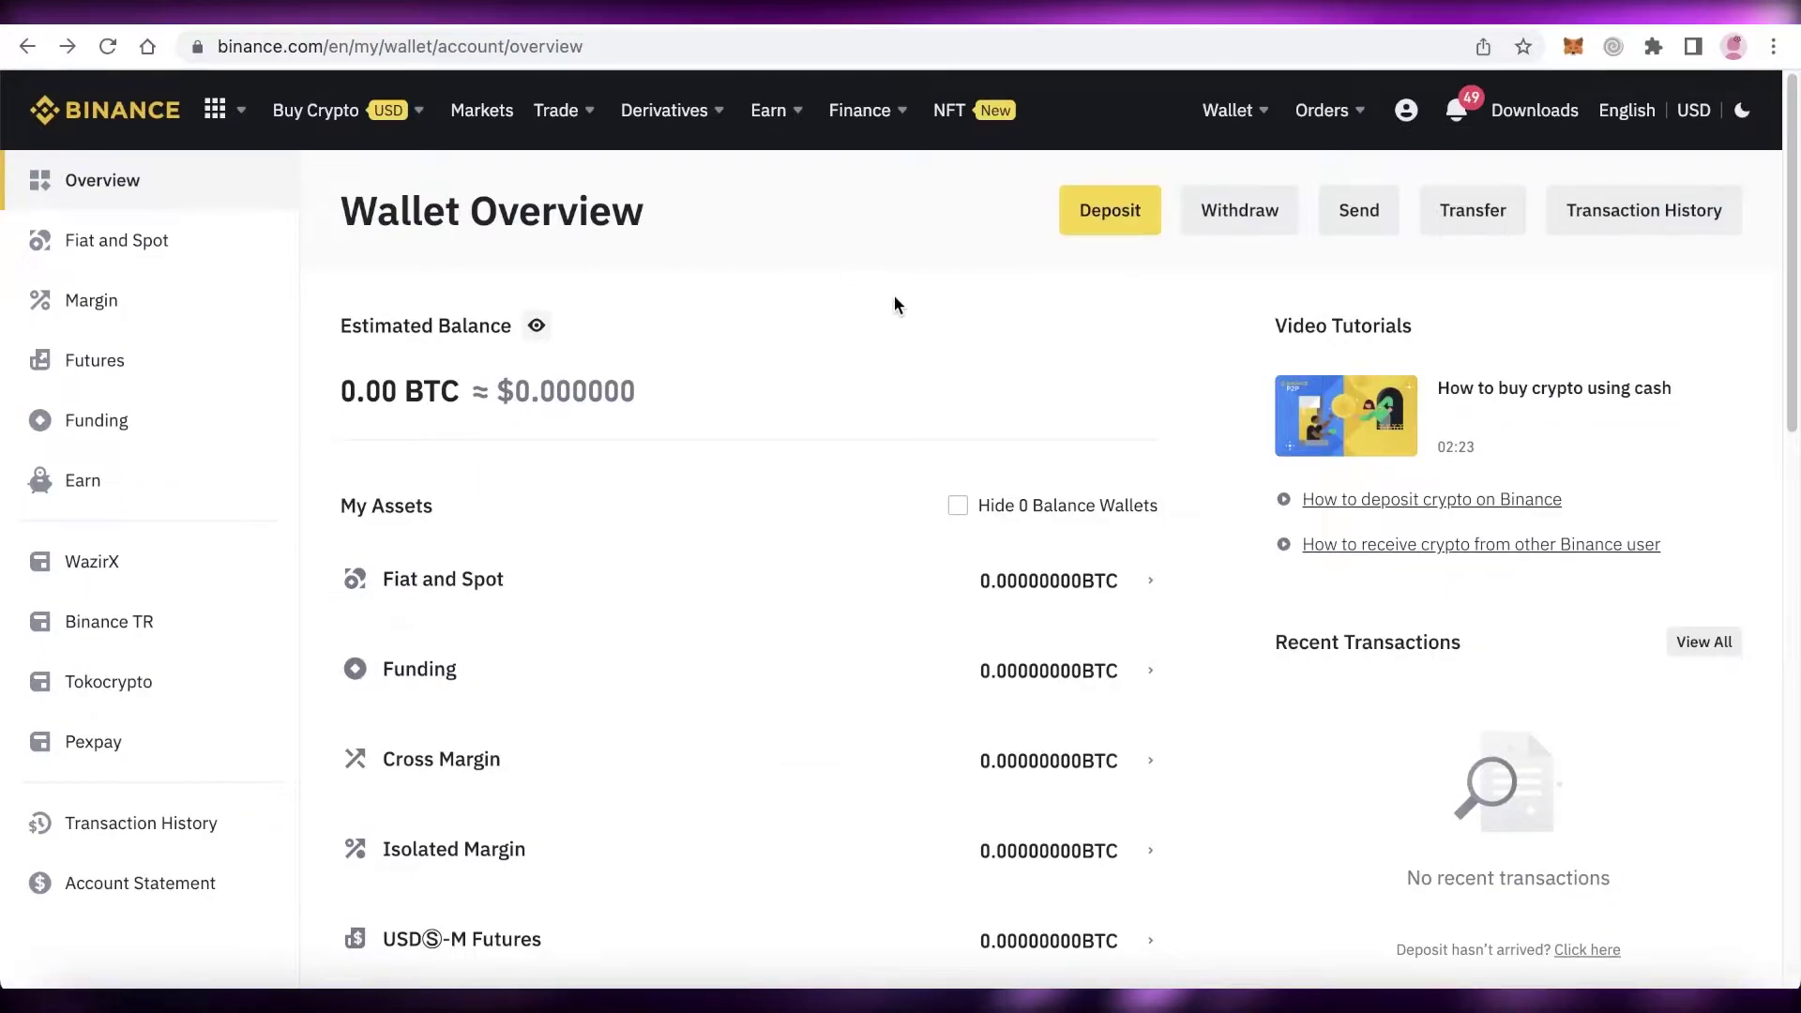
click(1473, 210)
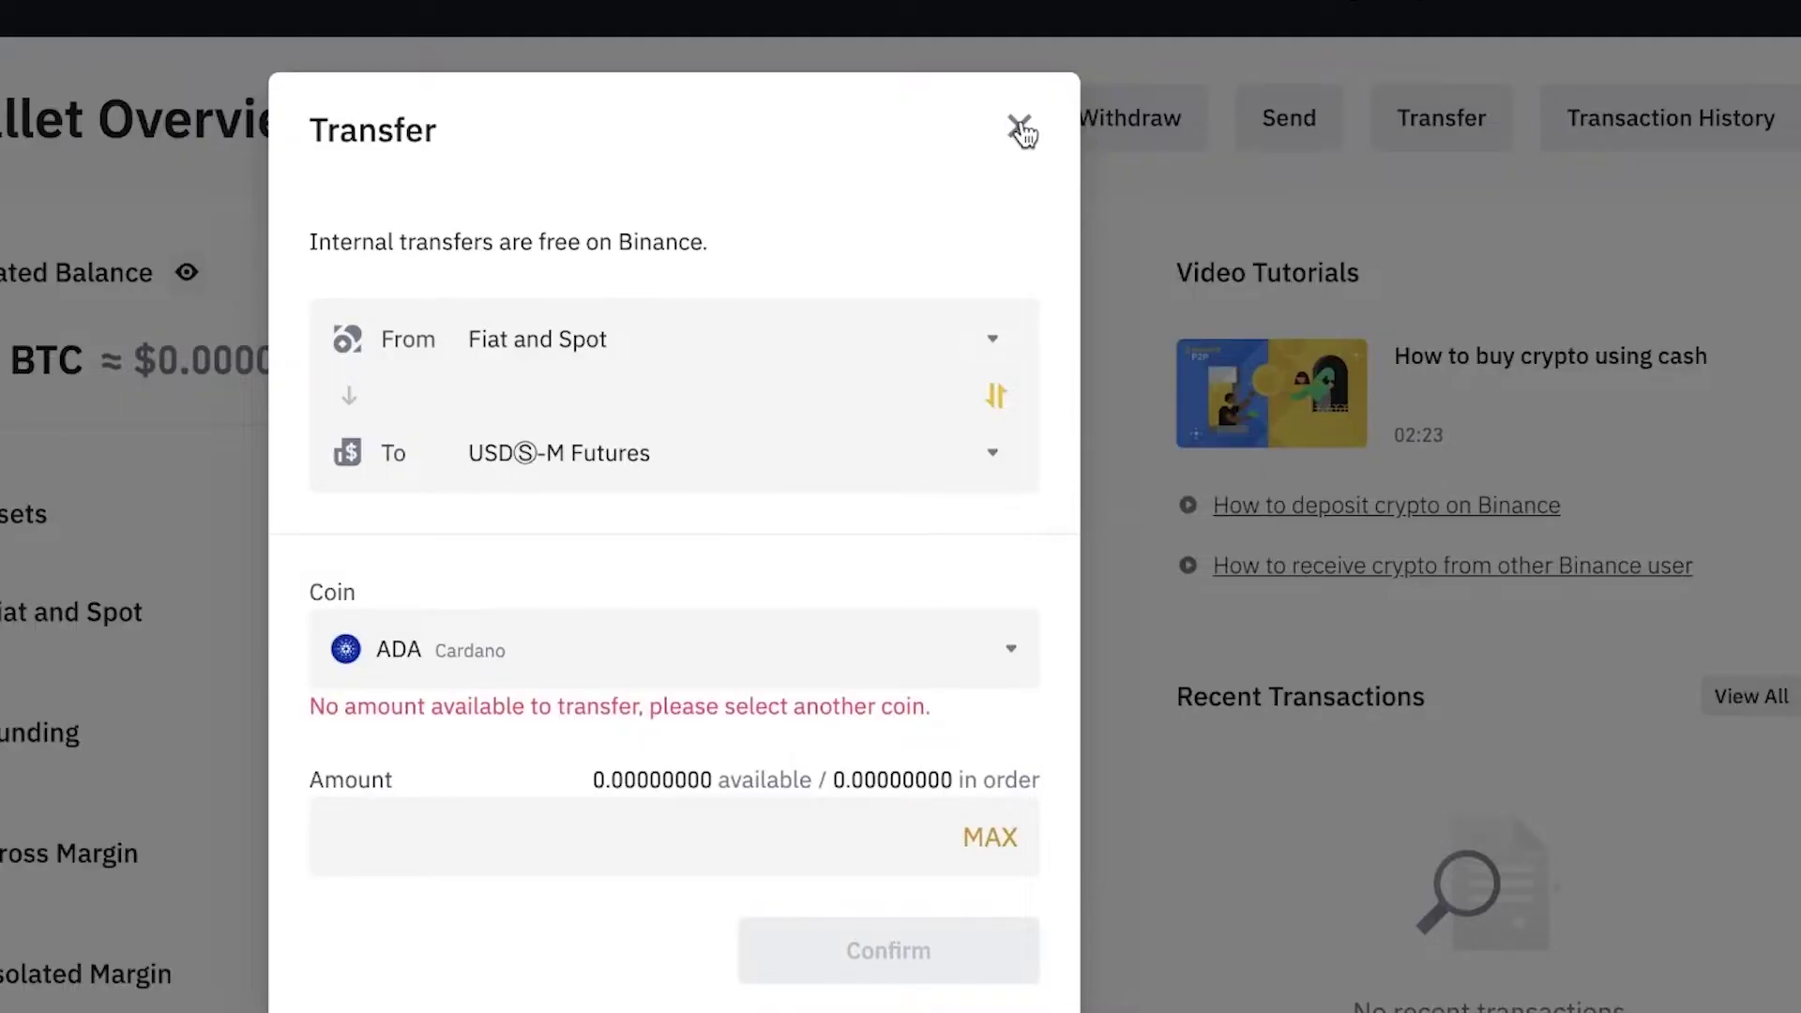
click(1021, 129)
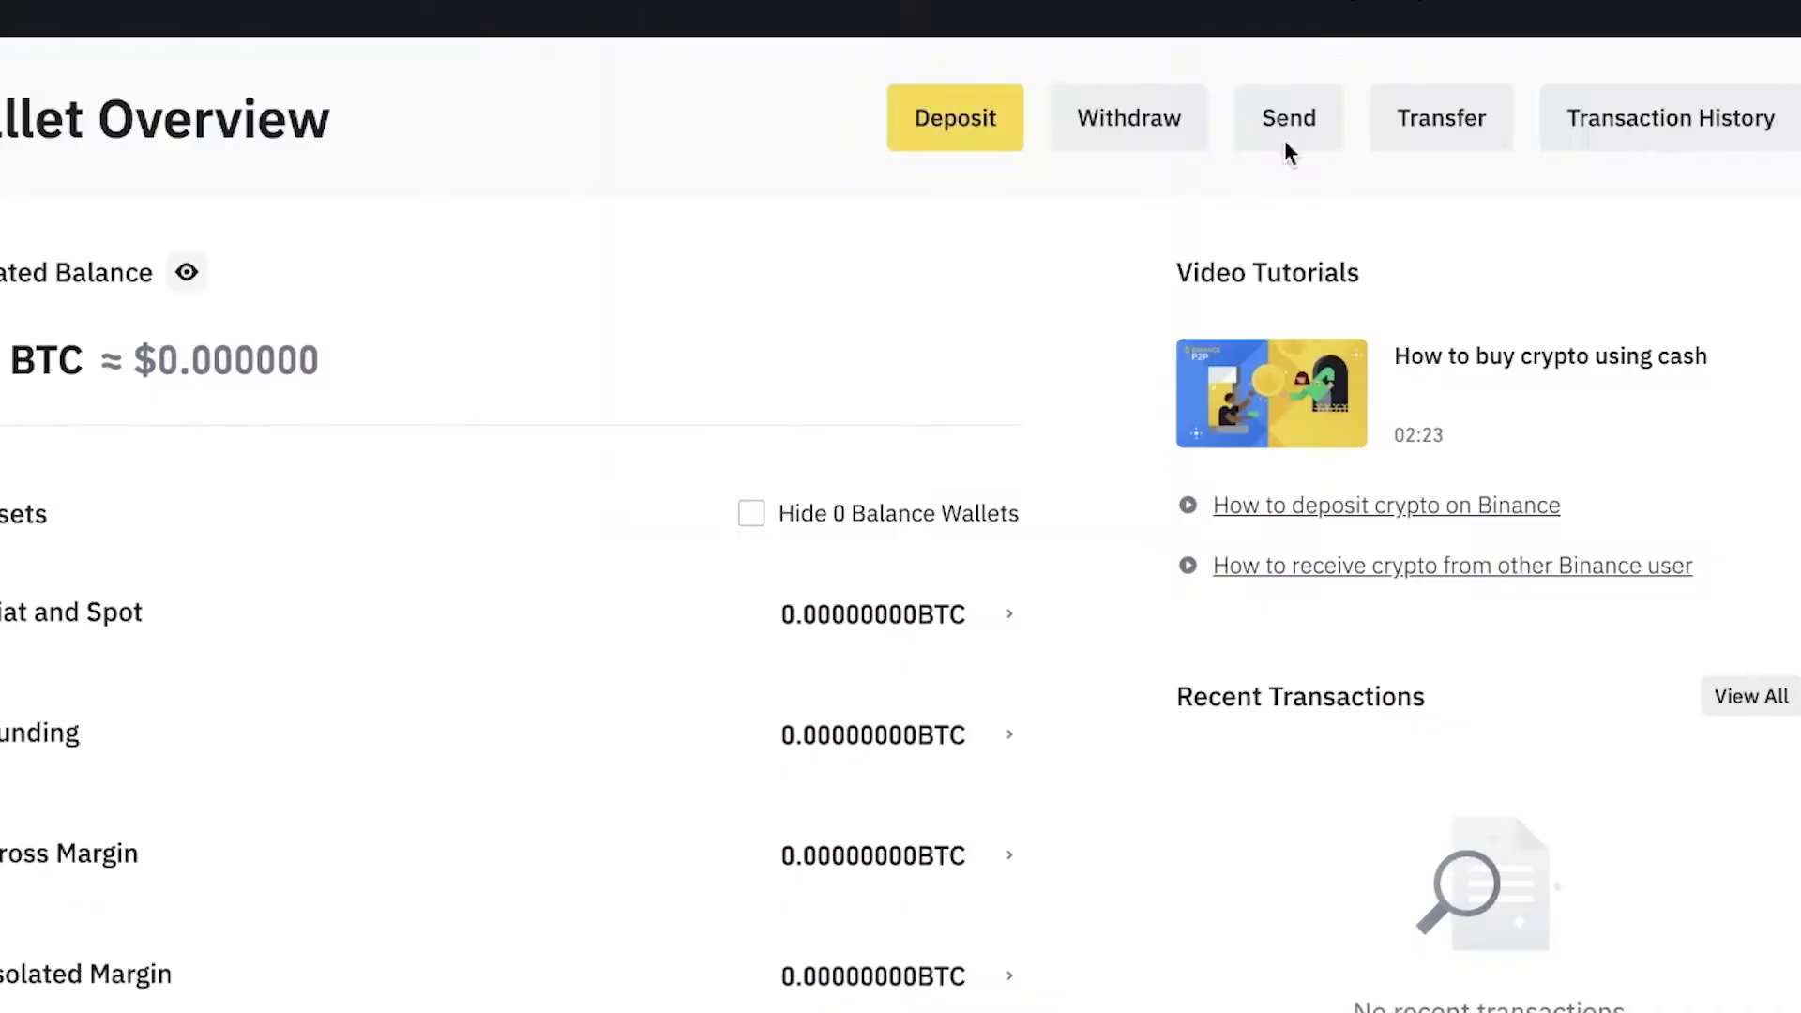
click(1391, 139)
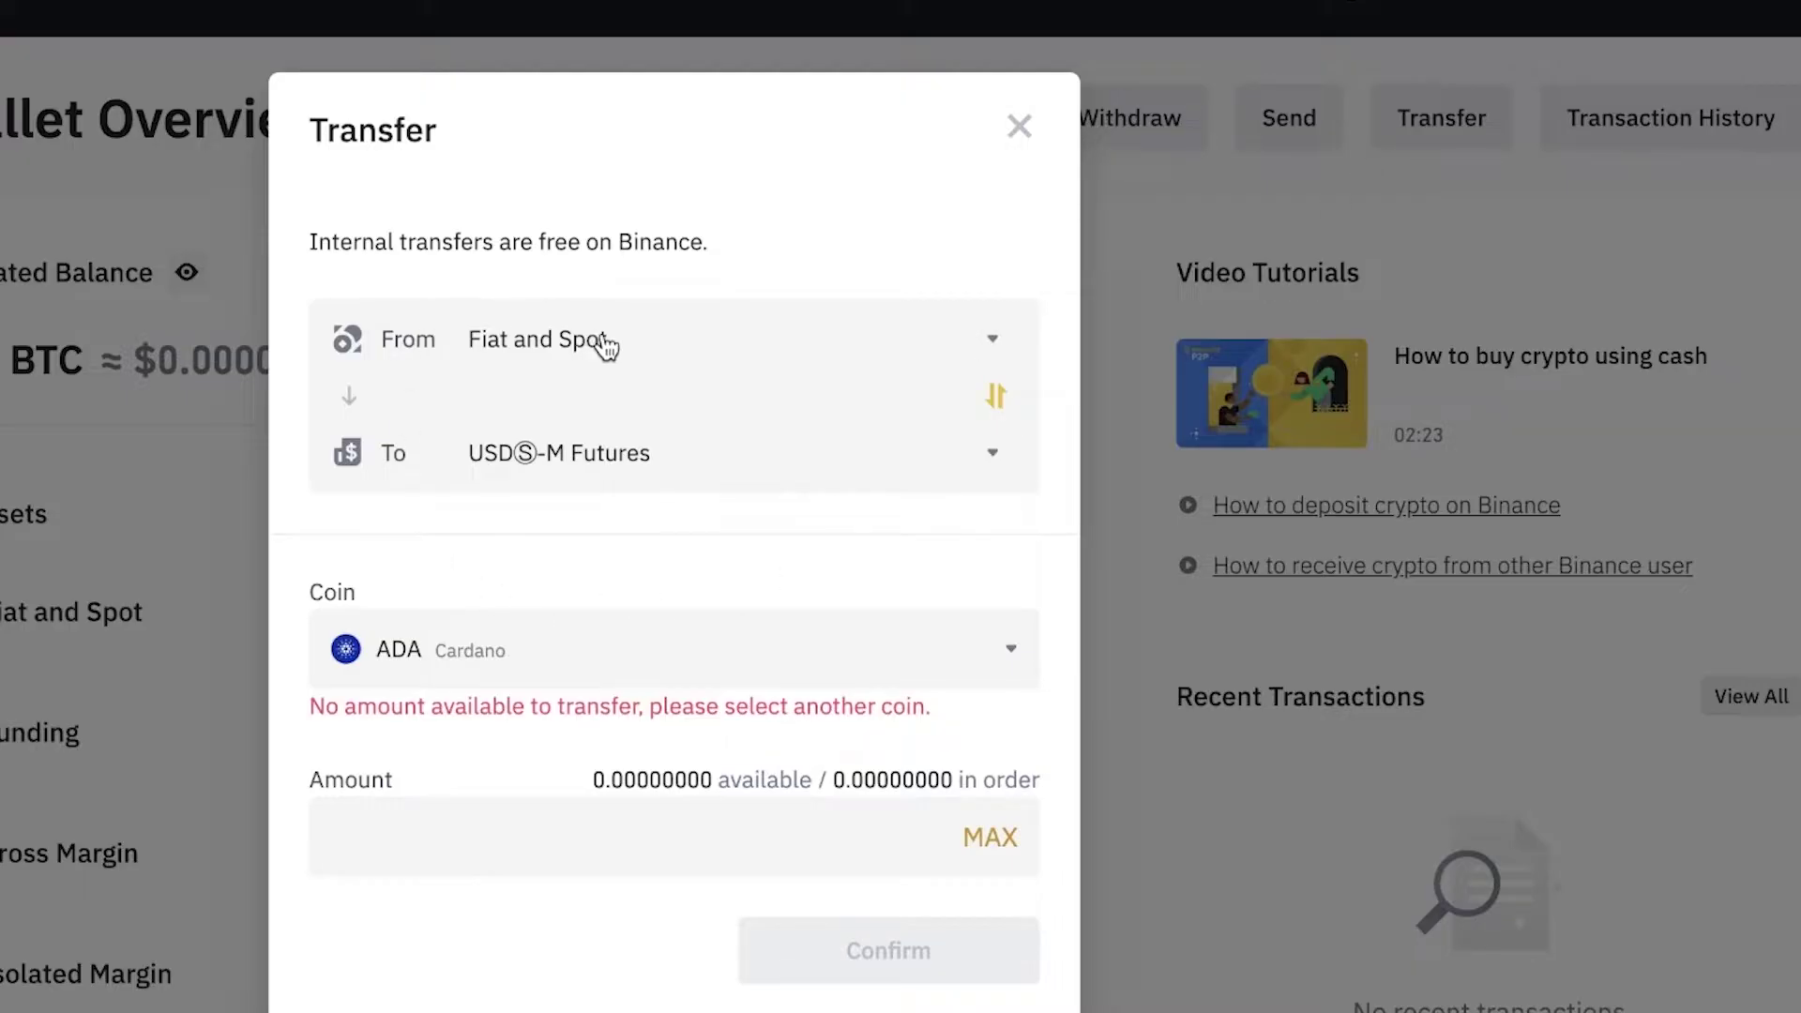
click(1048, 126)
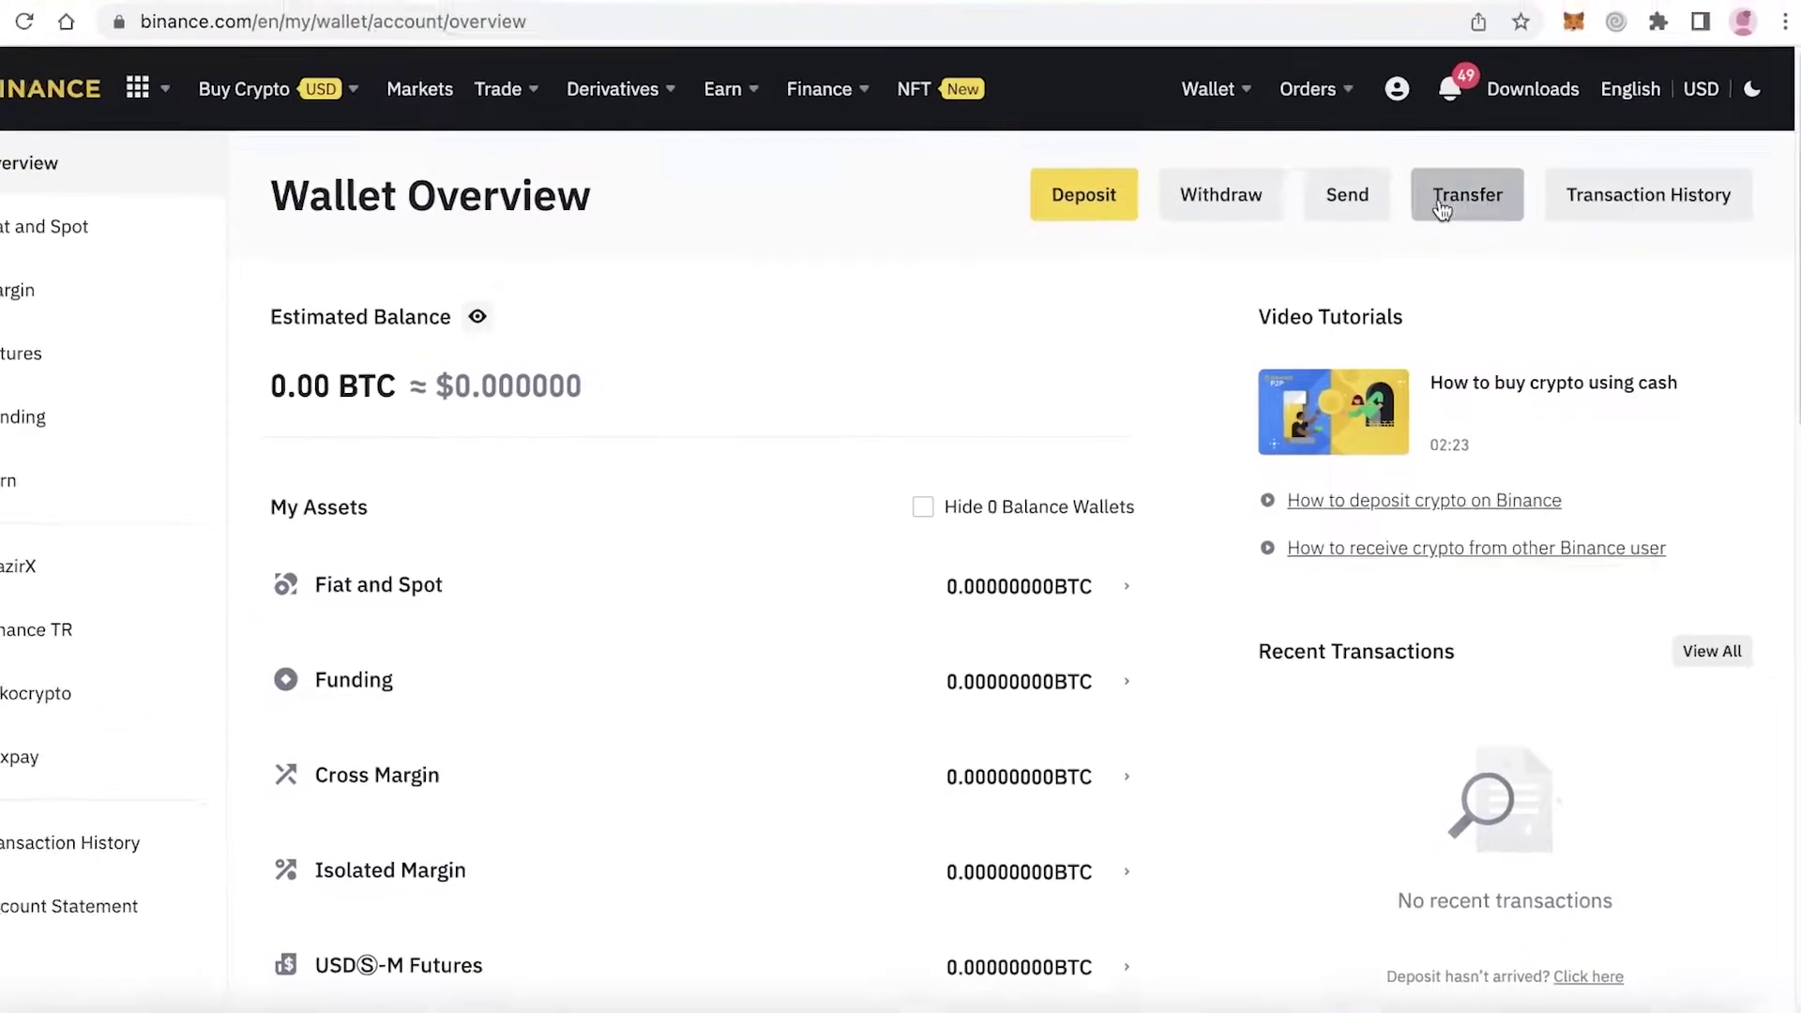
click(1442, 209)
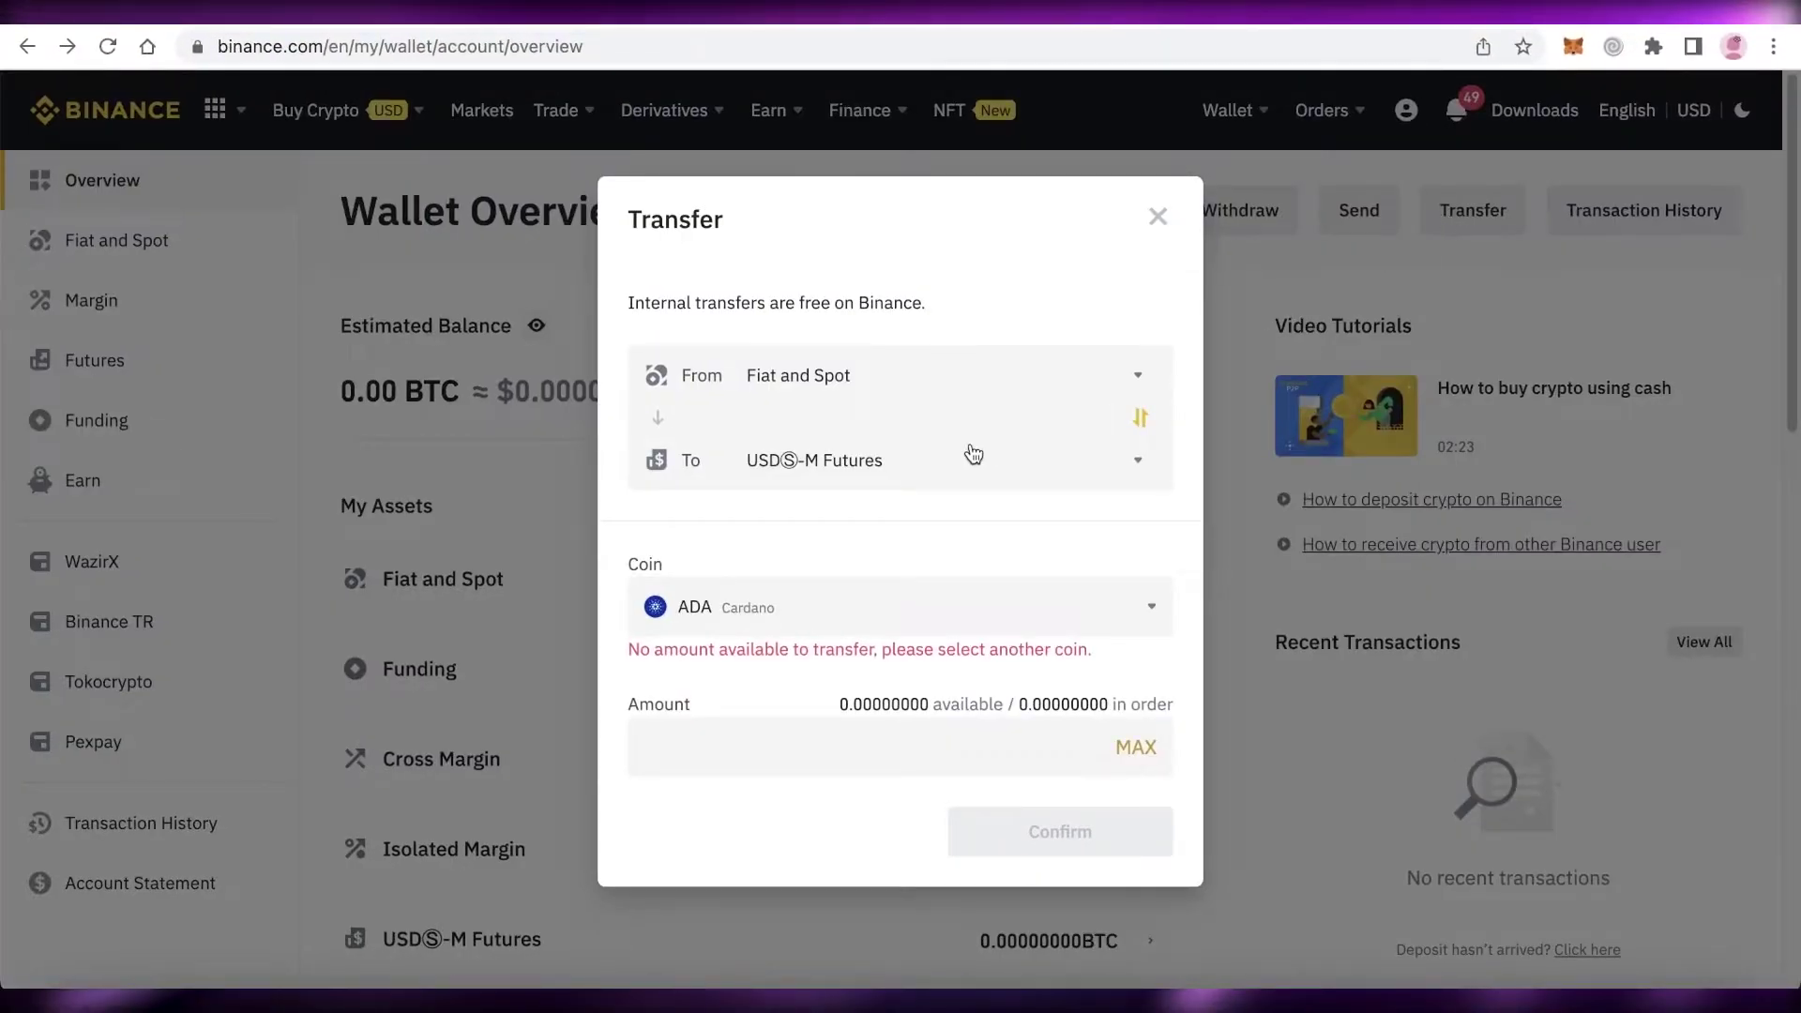
click(936, 452)
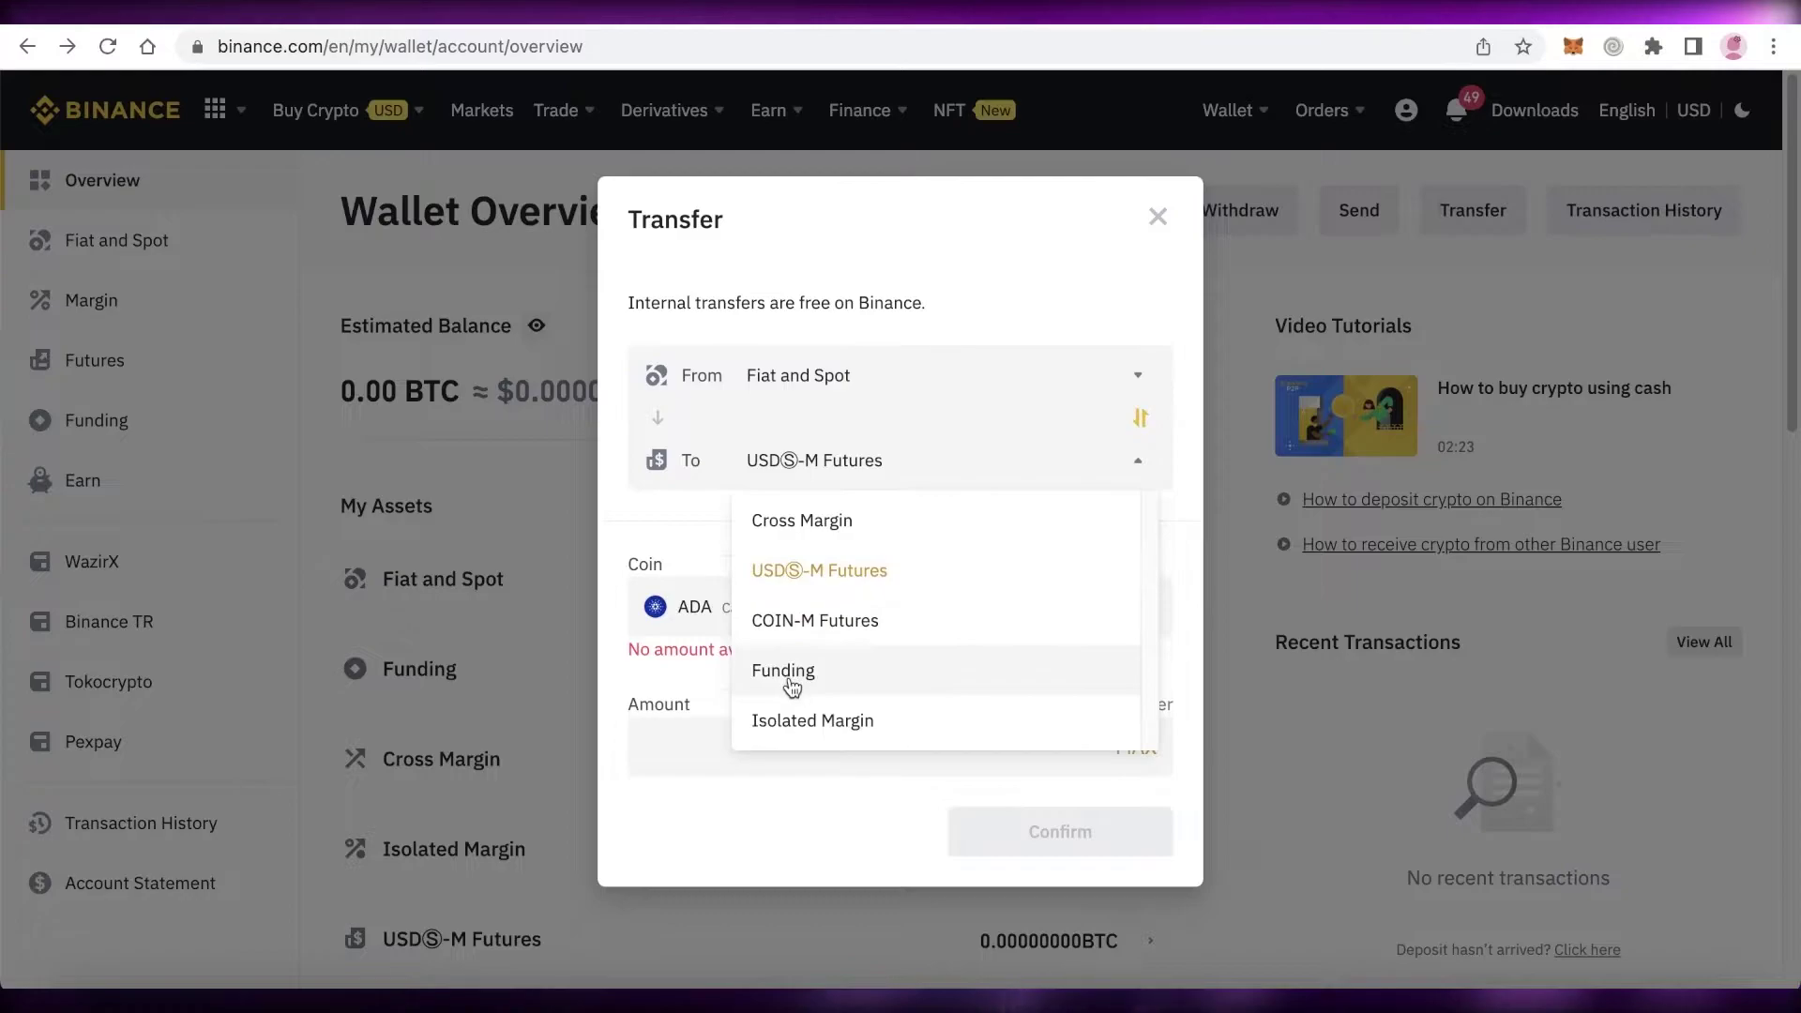
click(1157, 217)
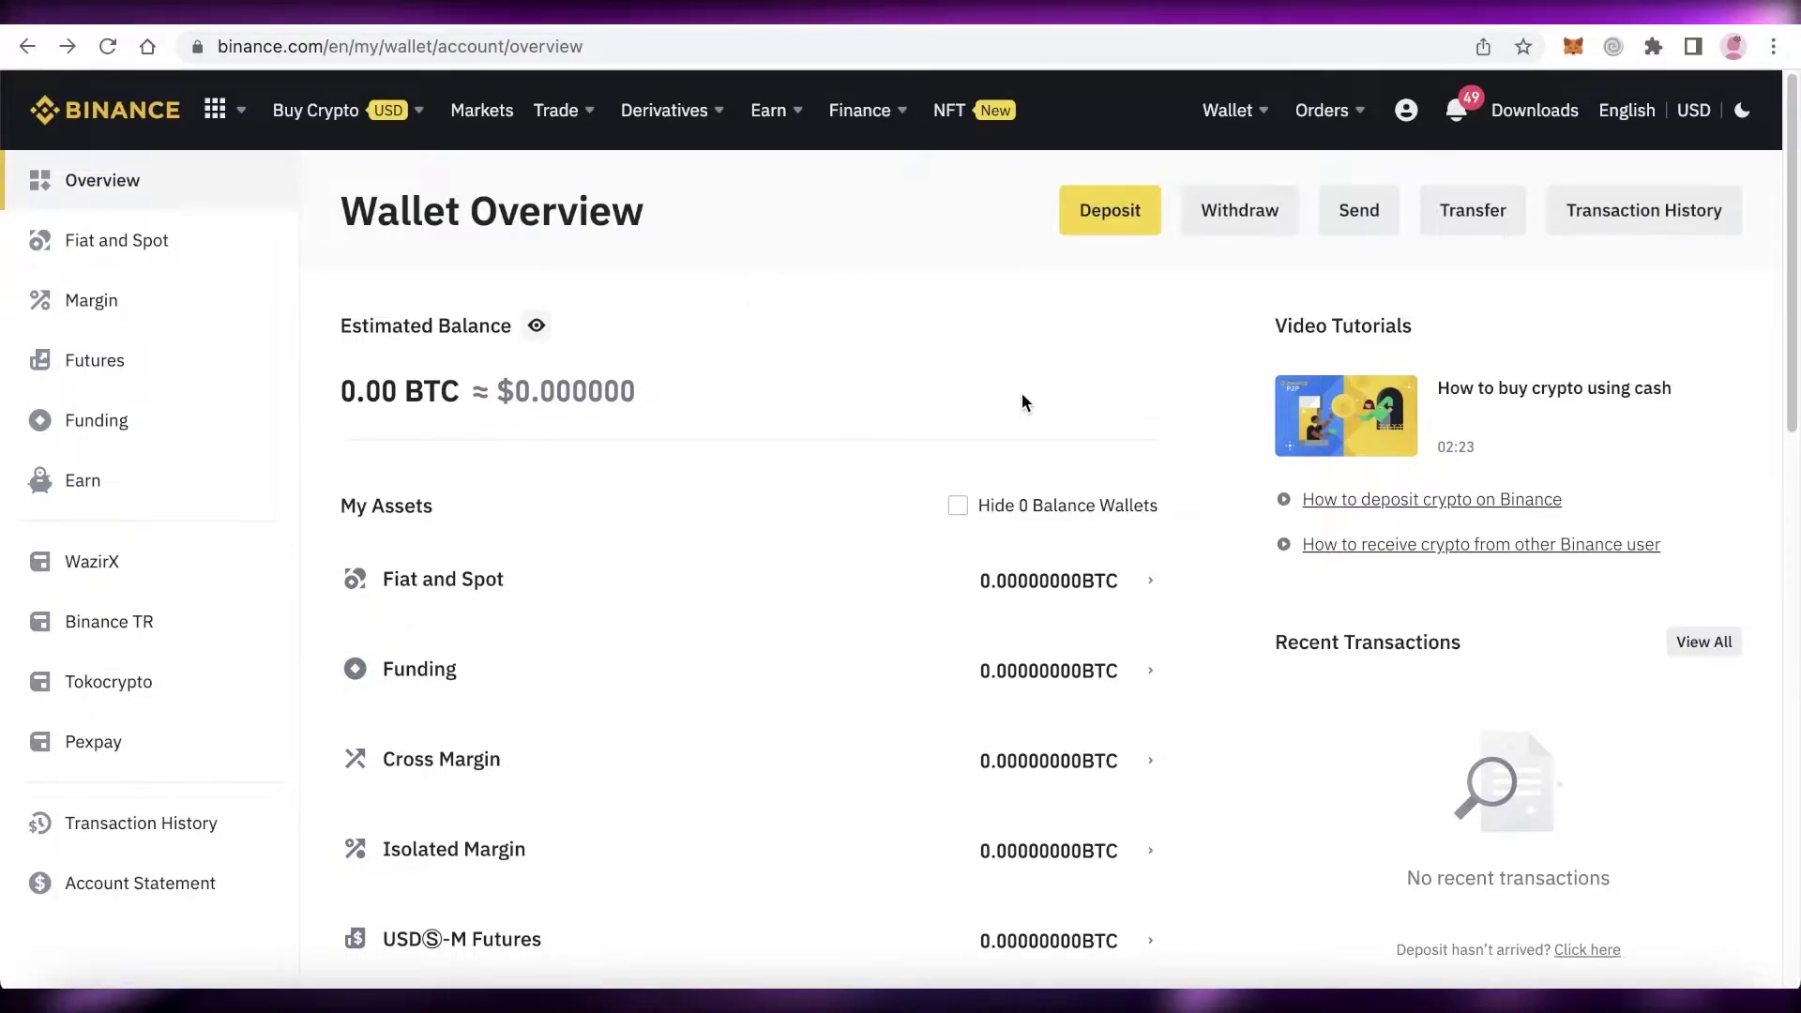
Open Binance Convert from the Trade menu, then bring the Trade dropdown back up.
mouse_move(830, 112)
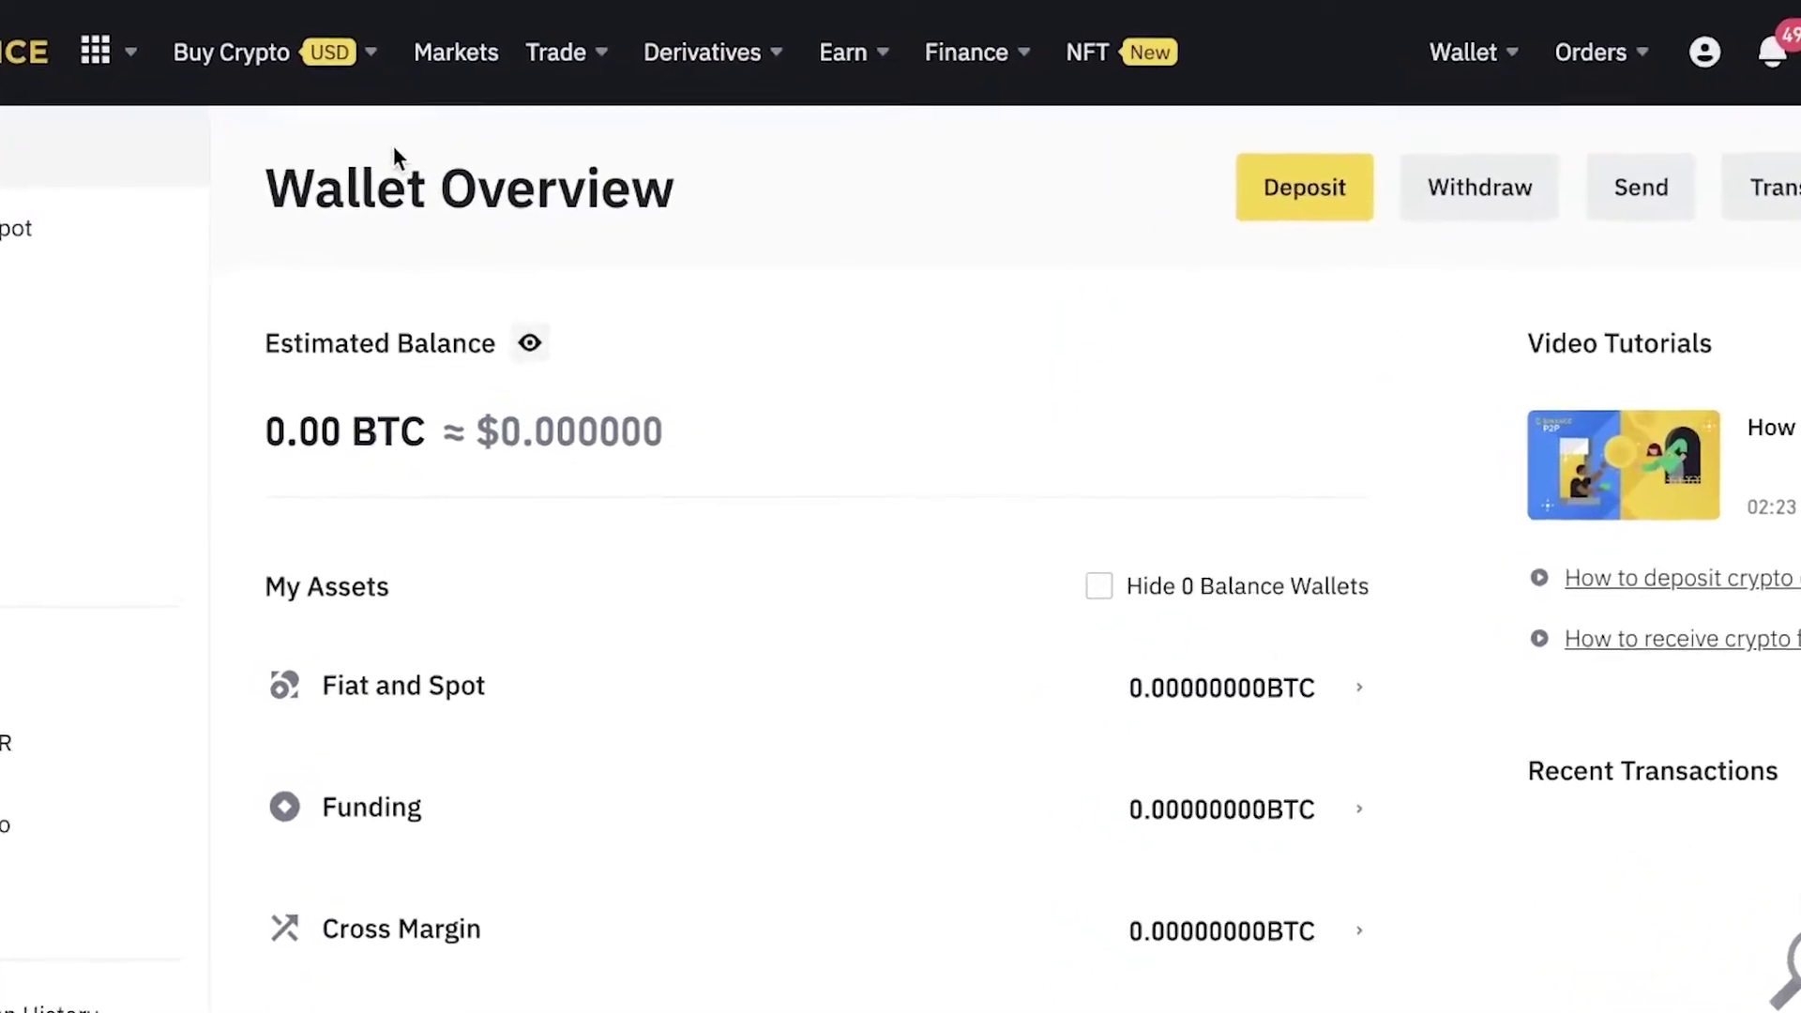
mouse_move(548, 122)
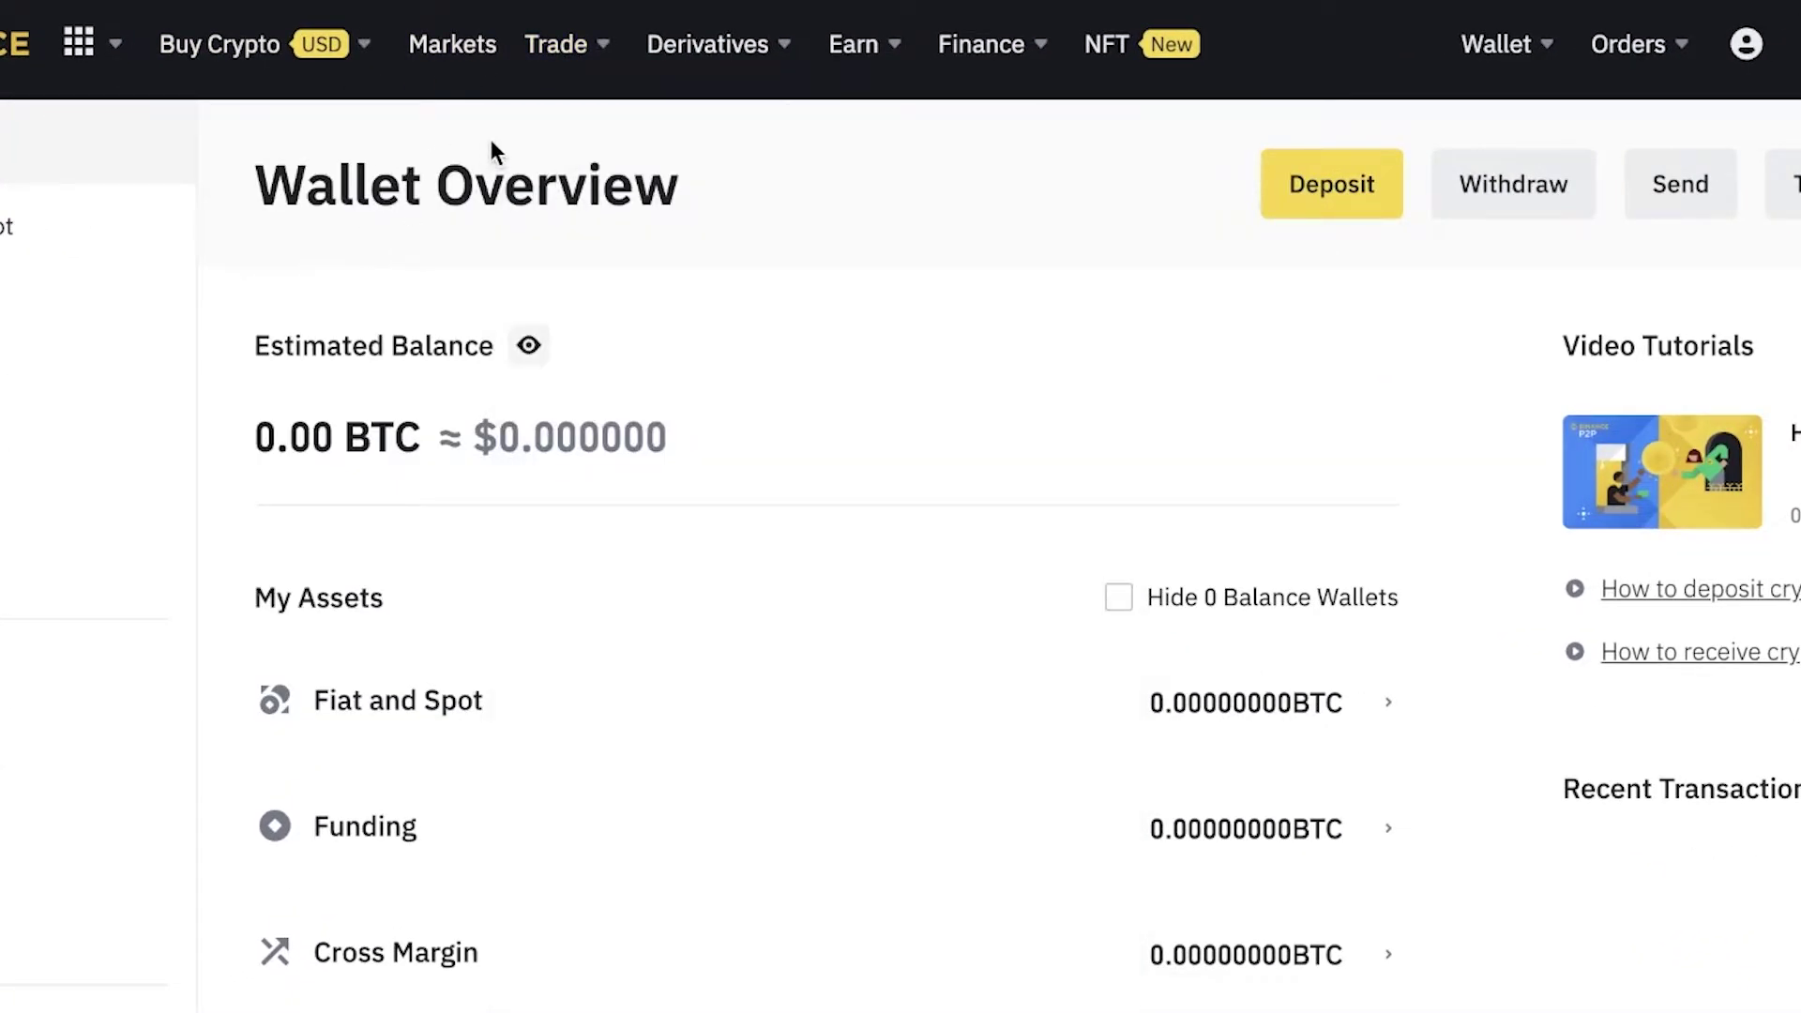
mouse_move(555, 83)
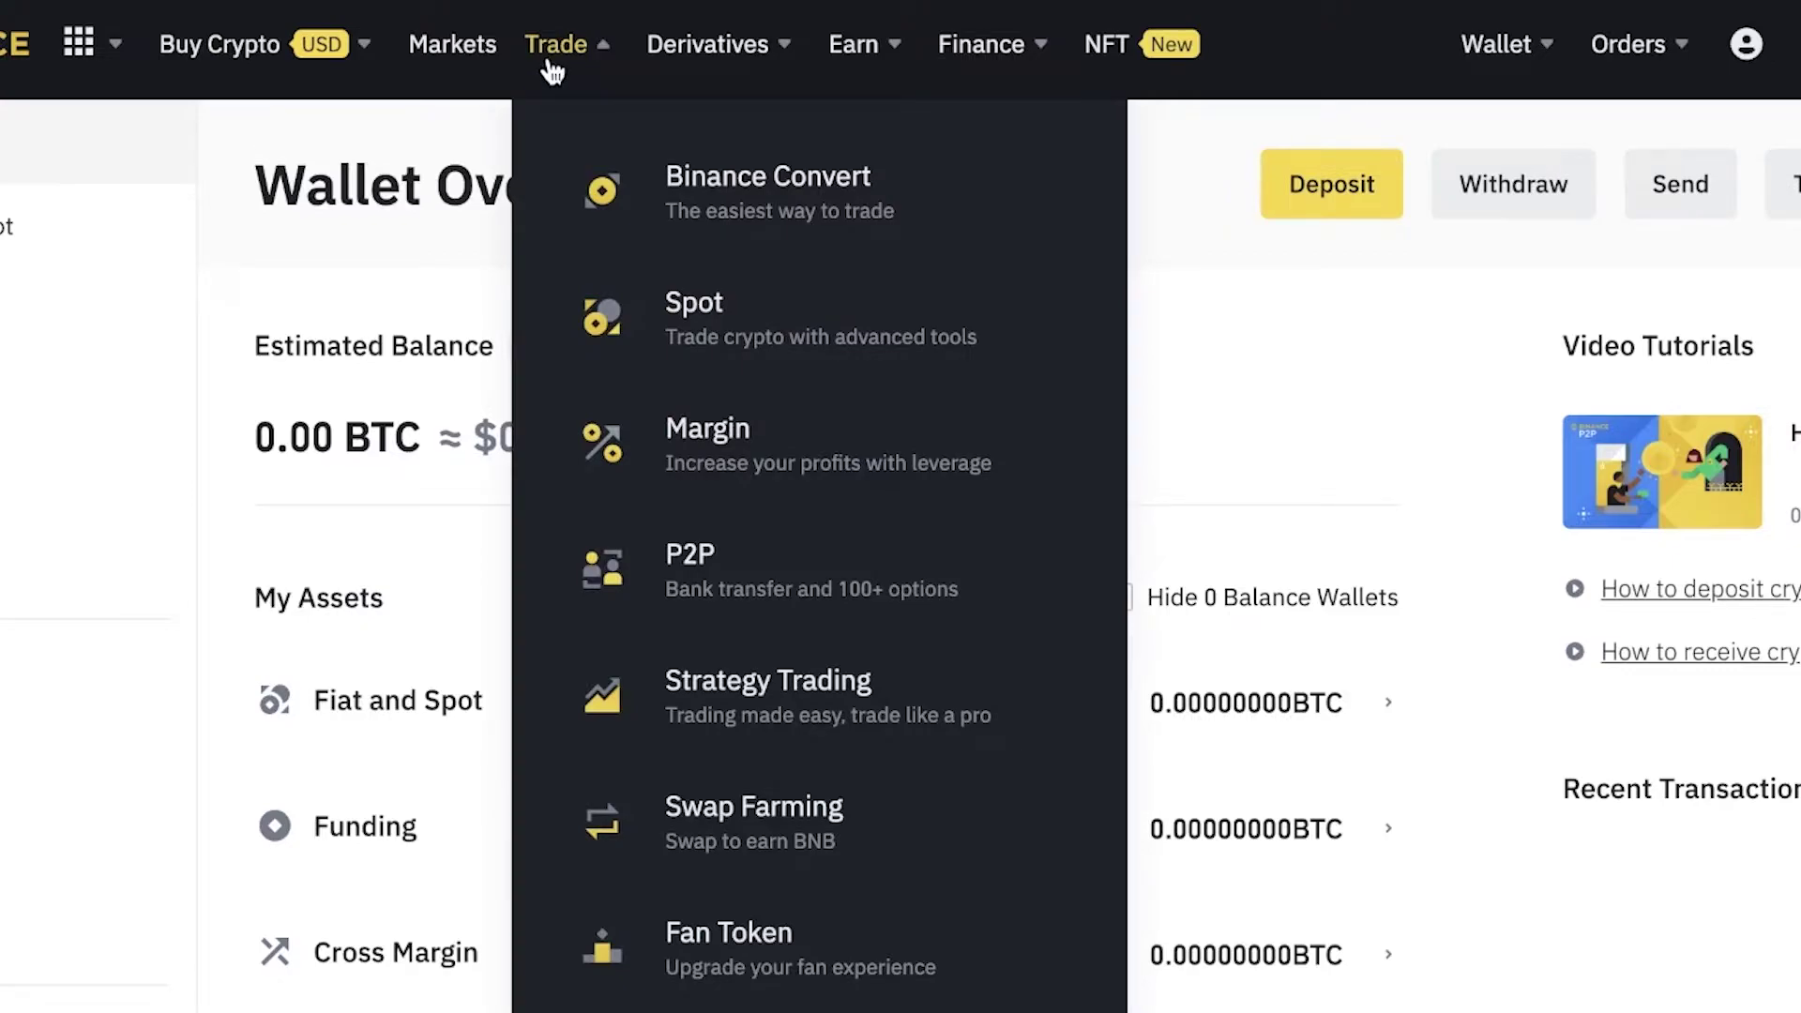
click(645, 223)
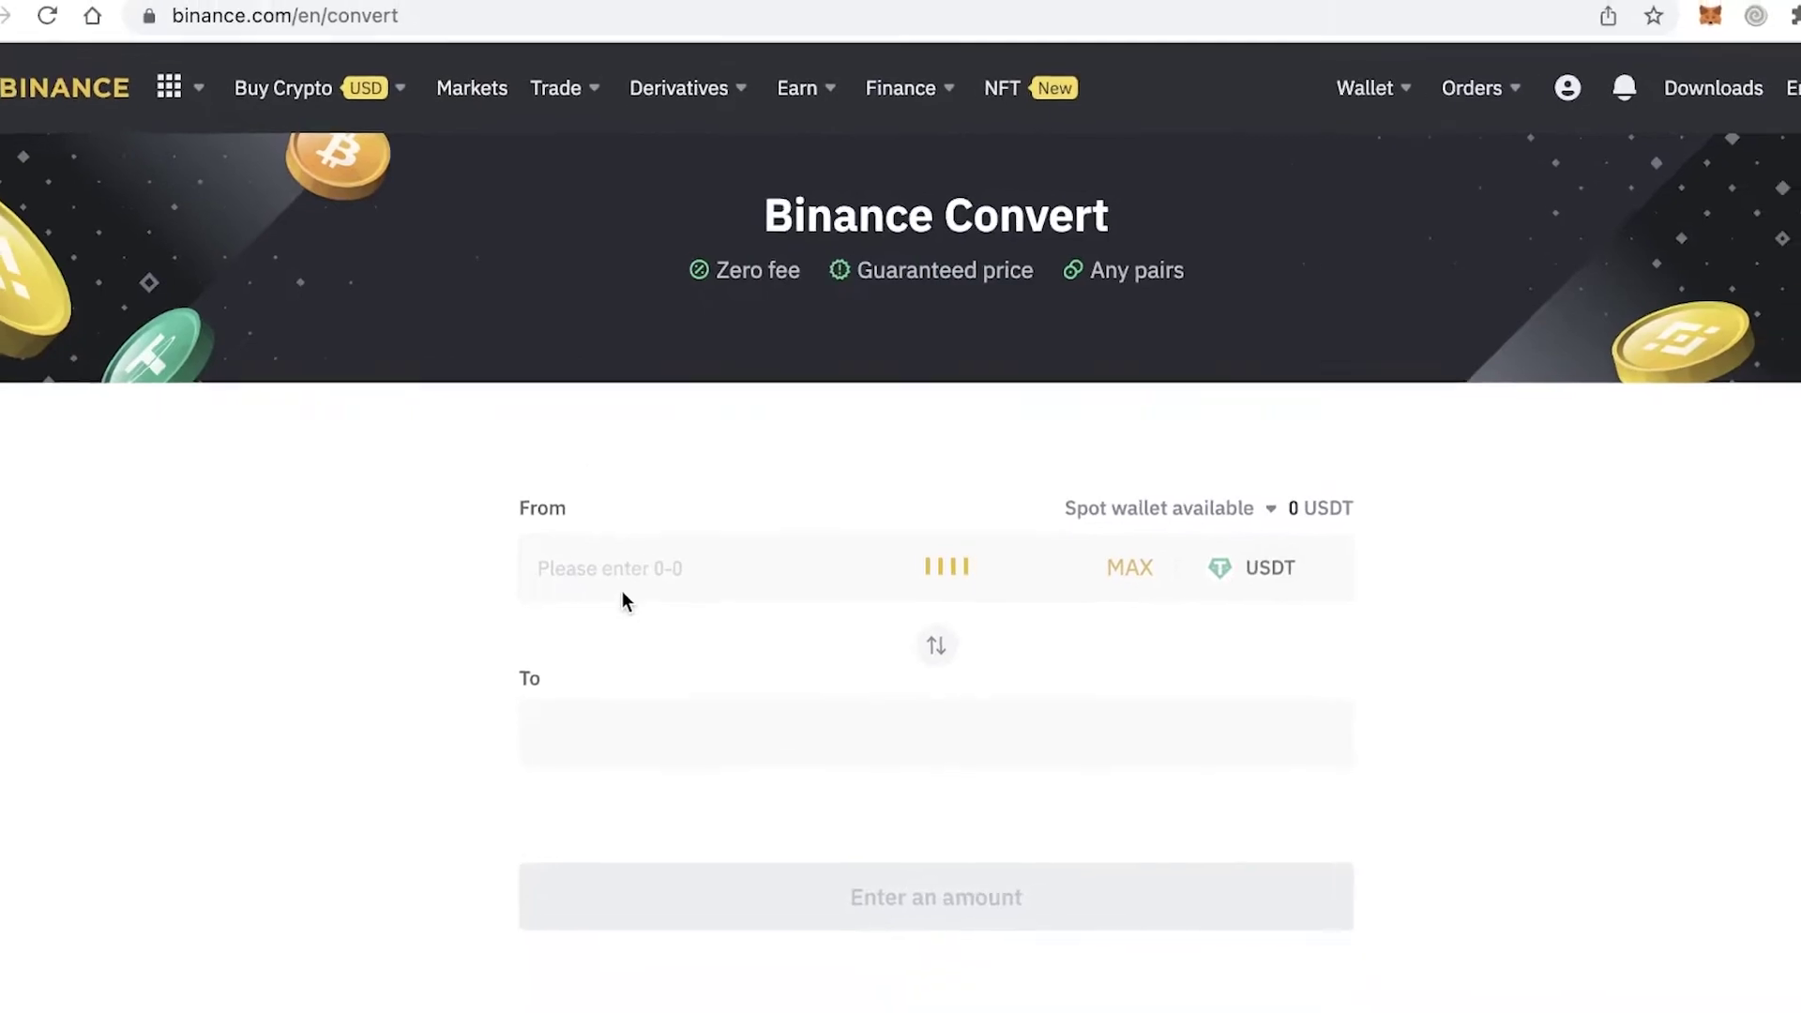
scroll(858, 584, down, 3)
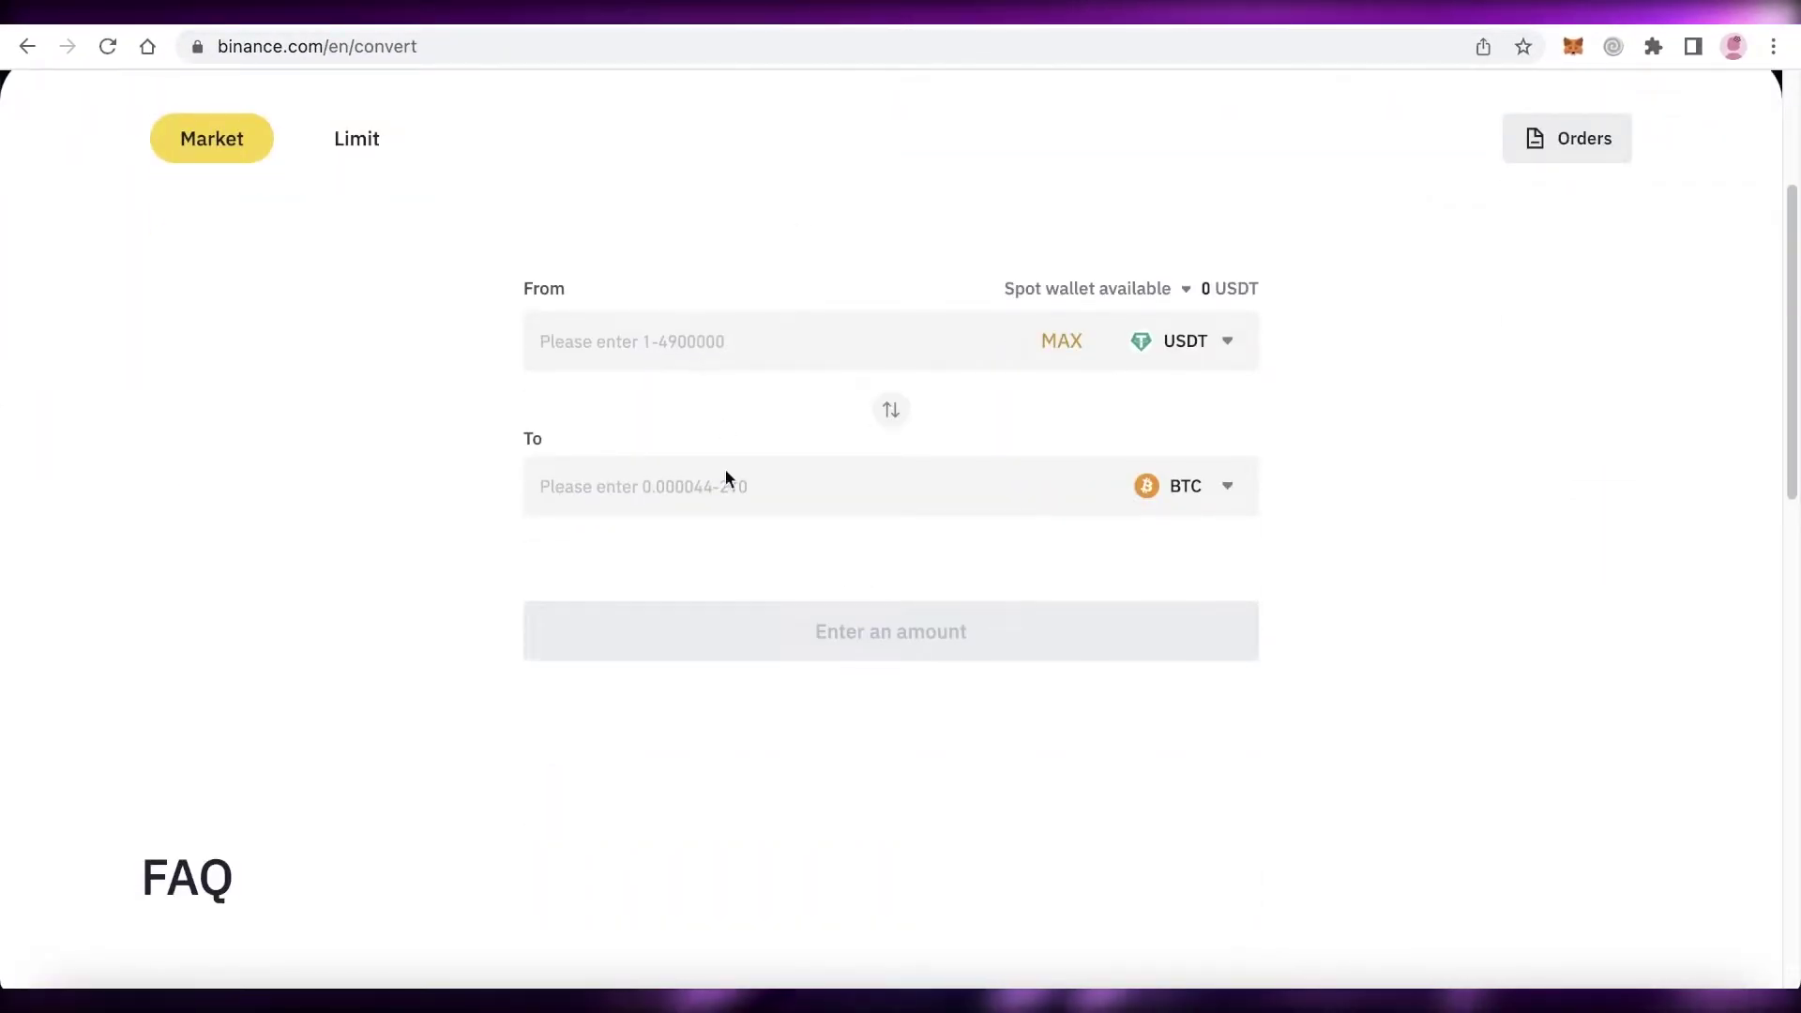
scroll(694, 441, up, 3)
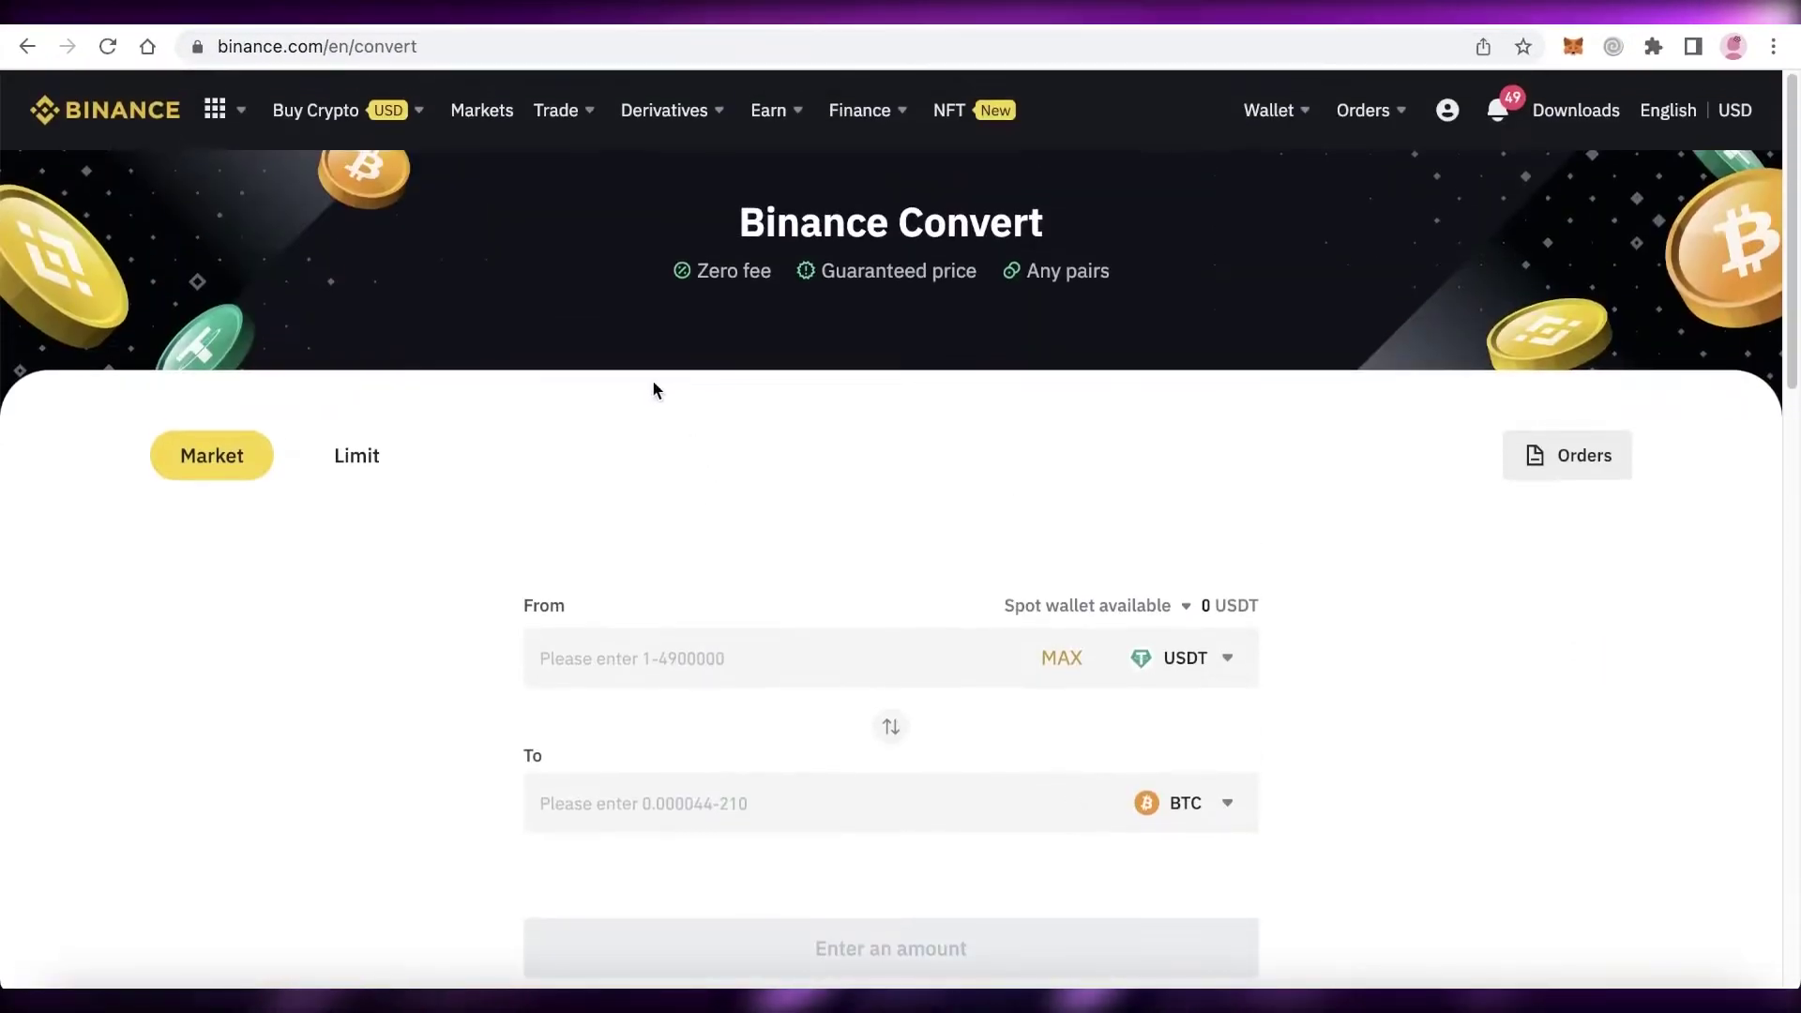
mouse_move(560, 109)
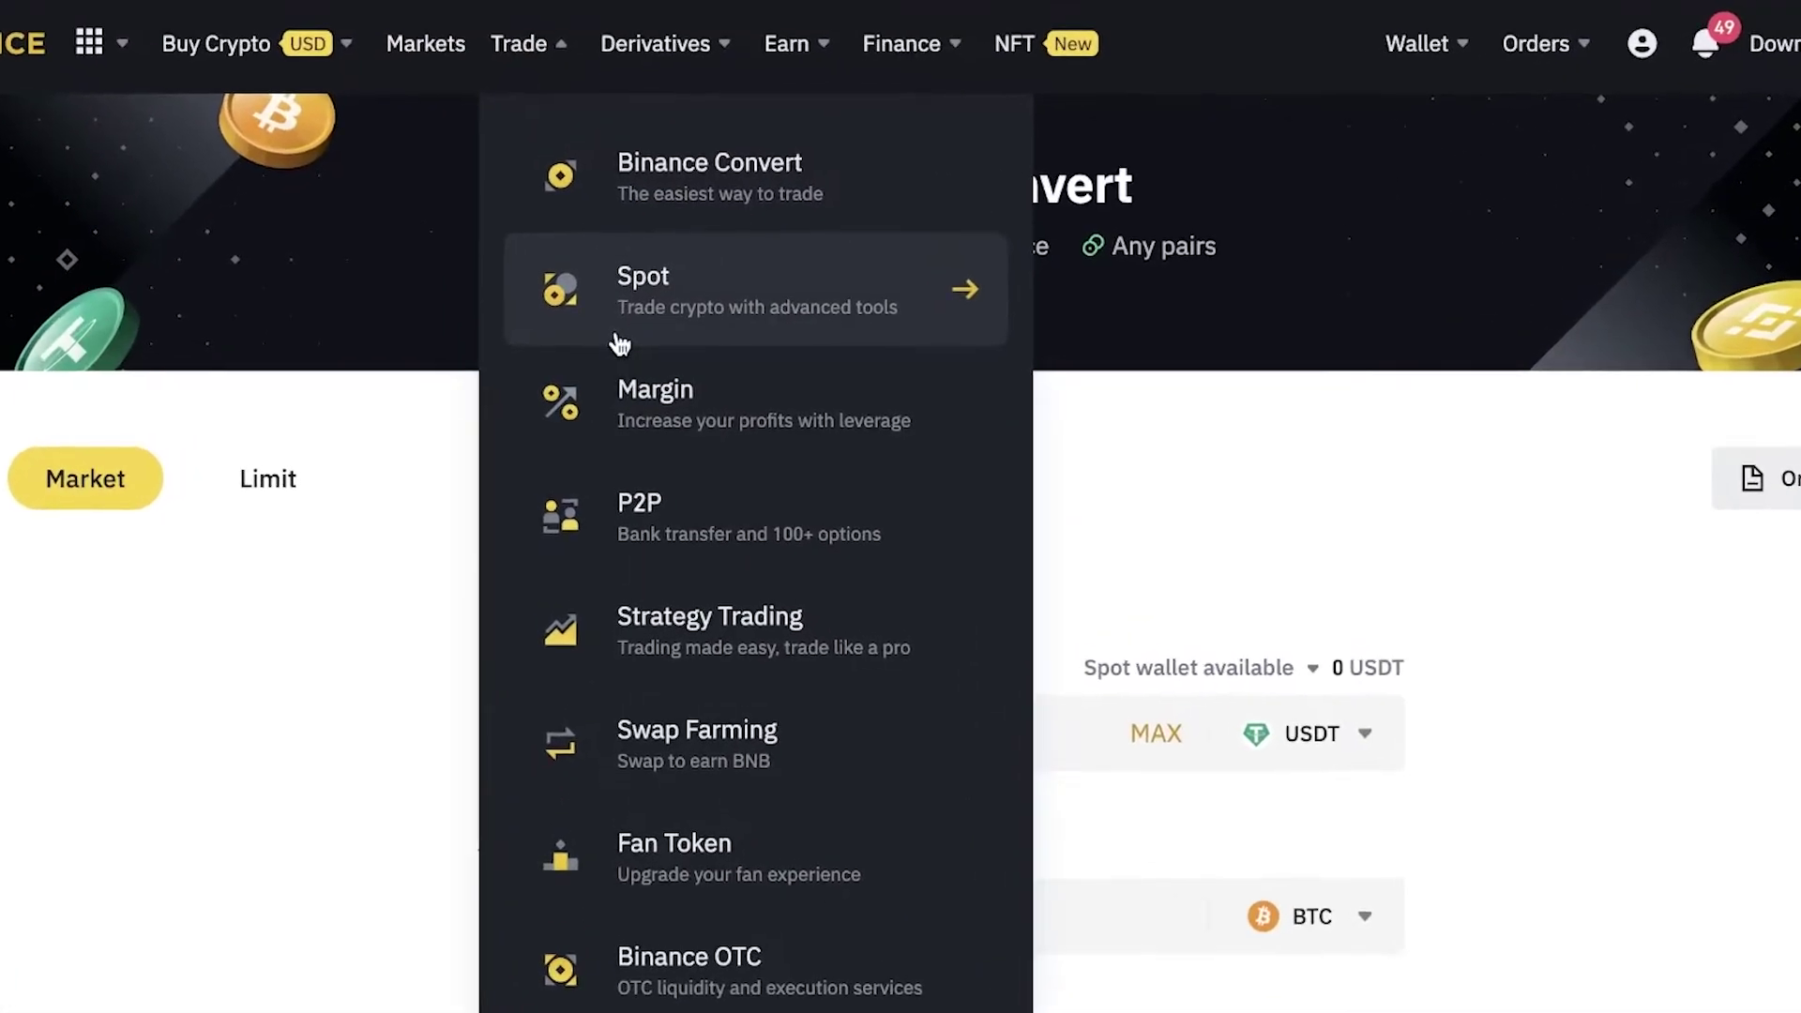
Open BTC/USDT Spot trading and pan the daily chart to run through 08/21.
click(621, 336)
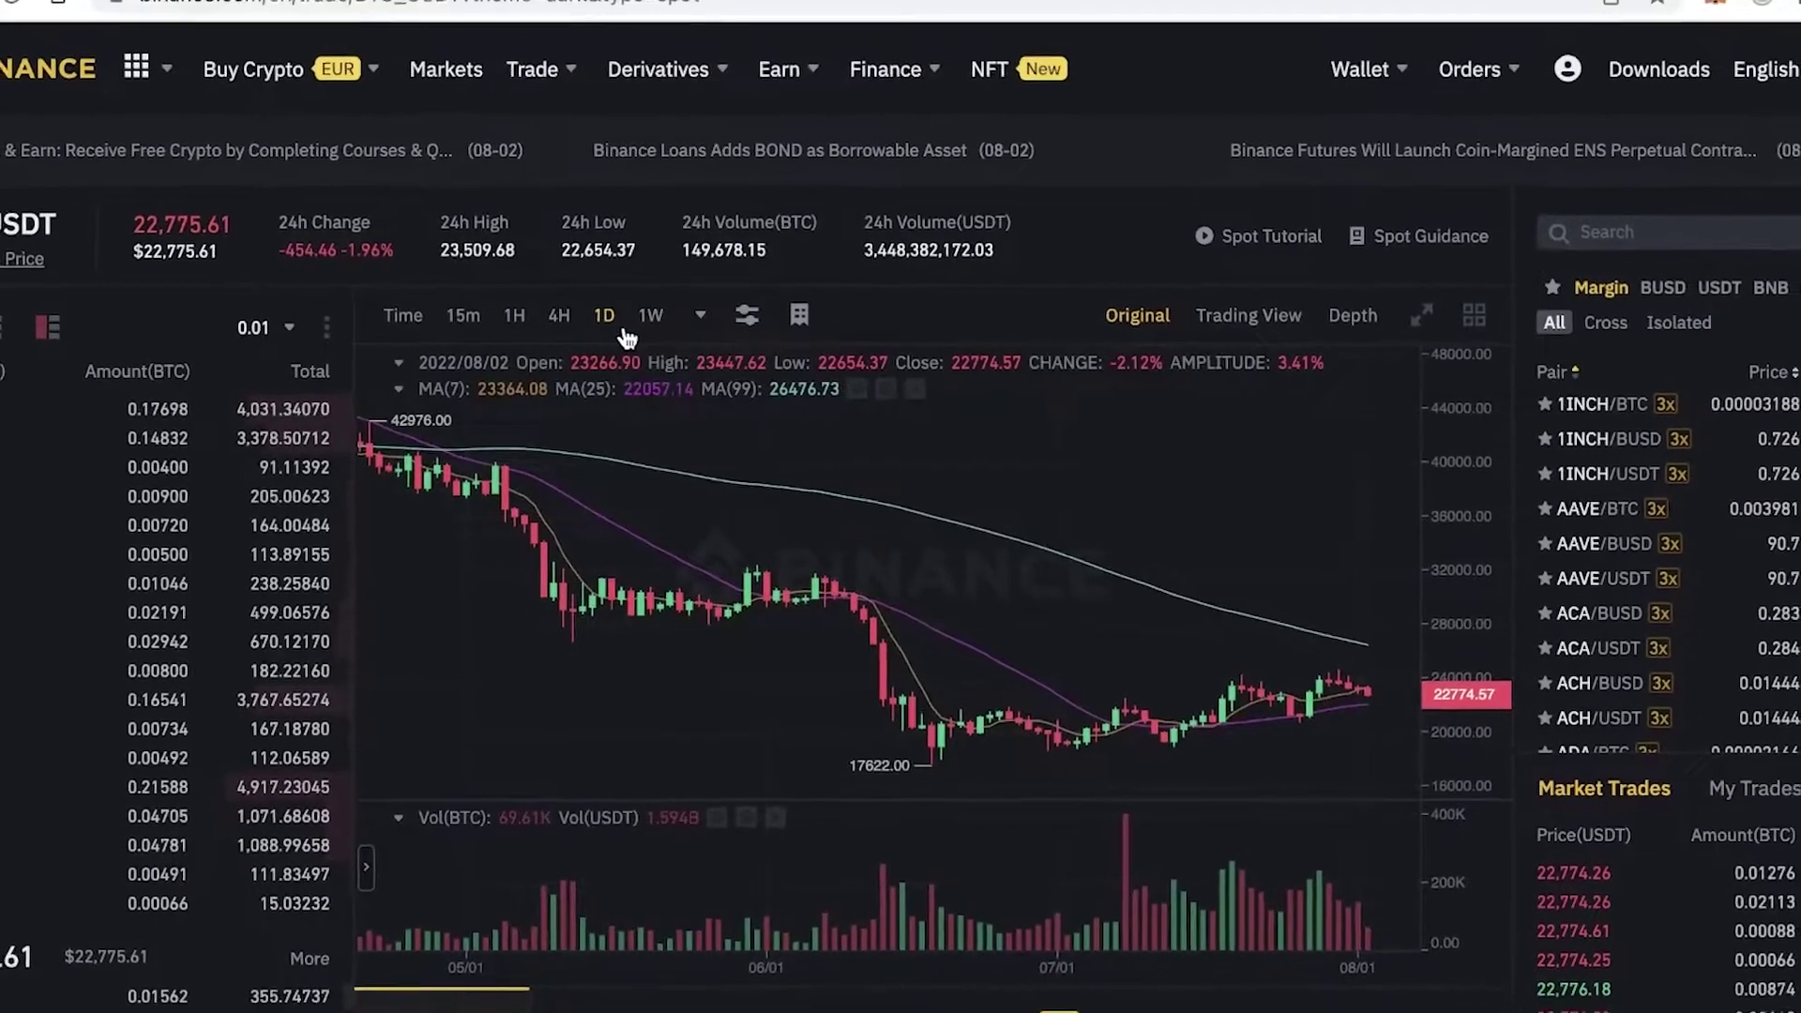
scroll(1242, 645, up, 5)
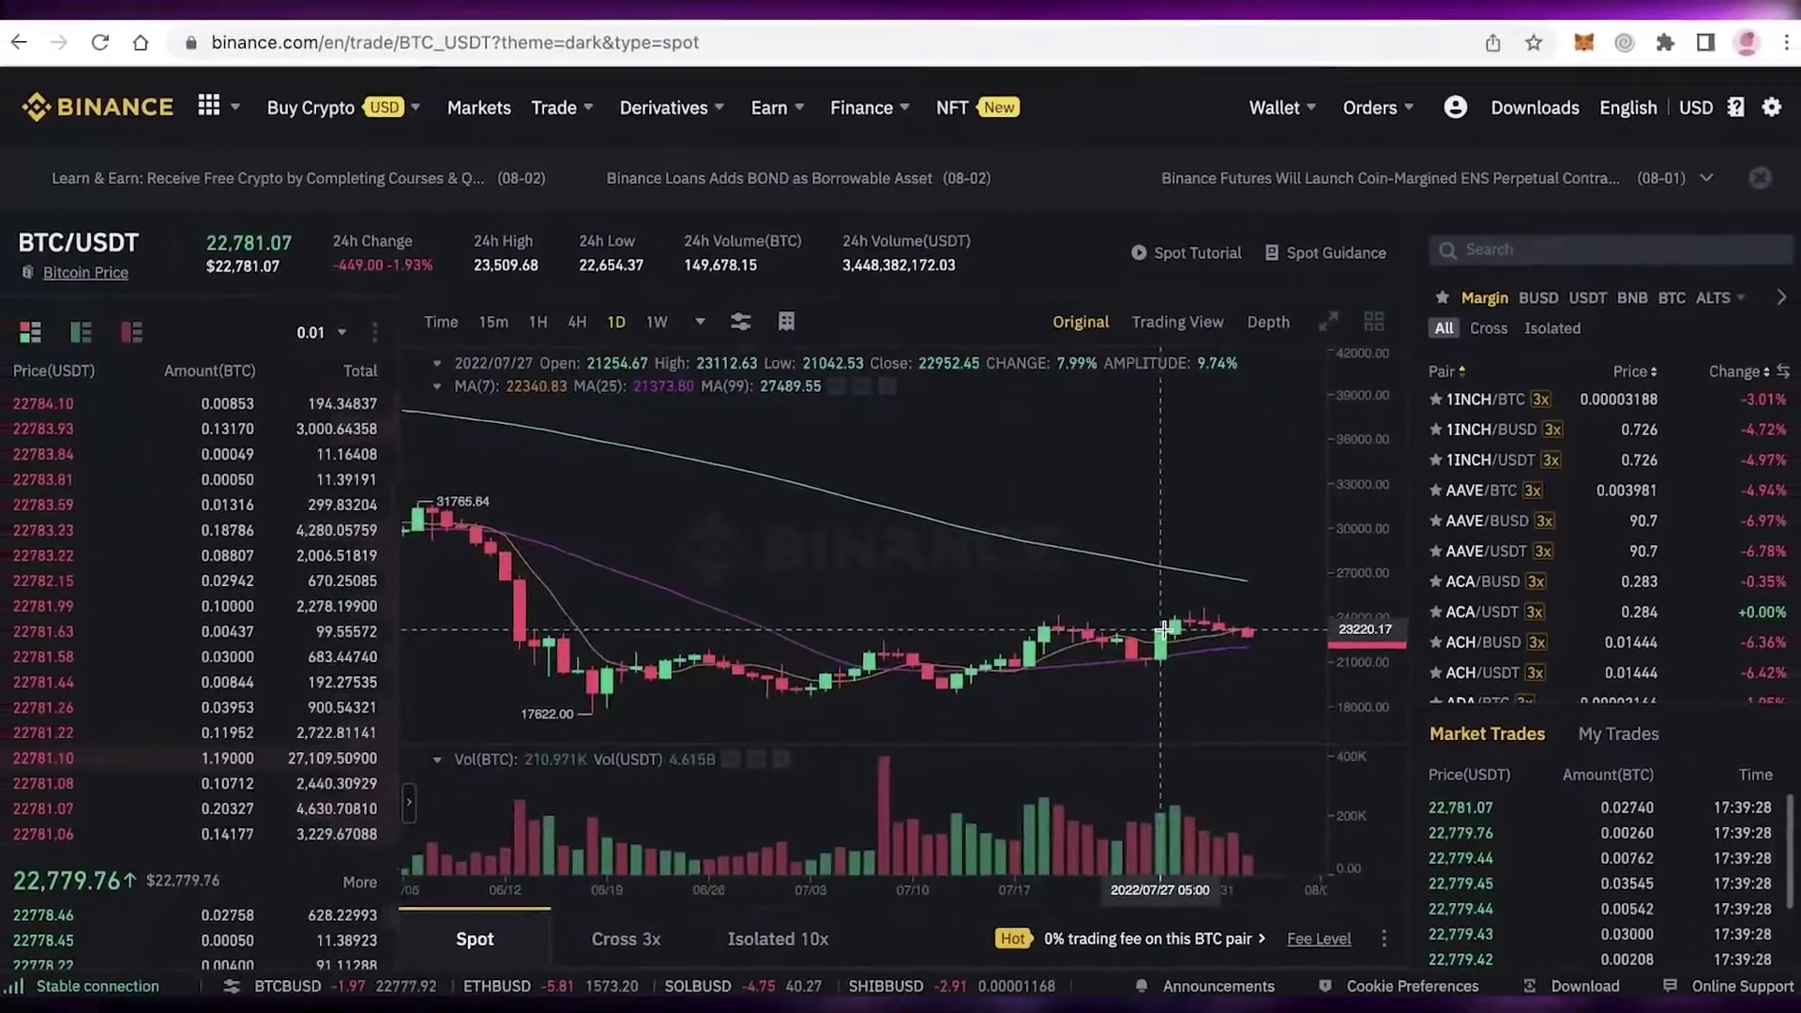
drag(1166, 606, 919, 615)
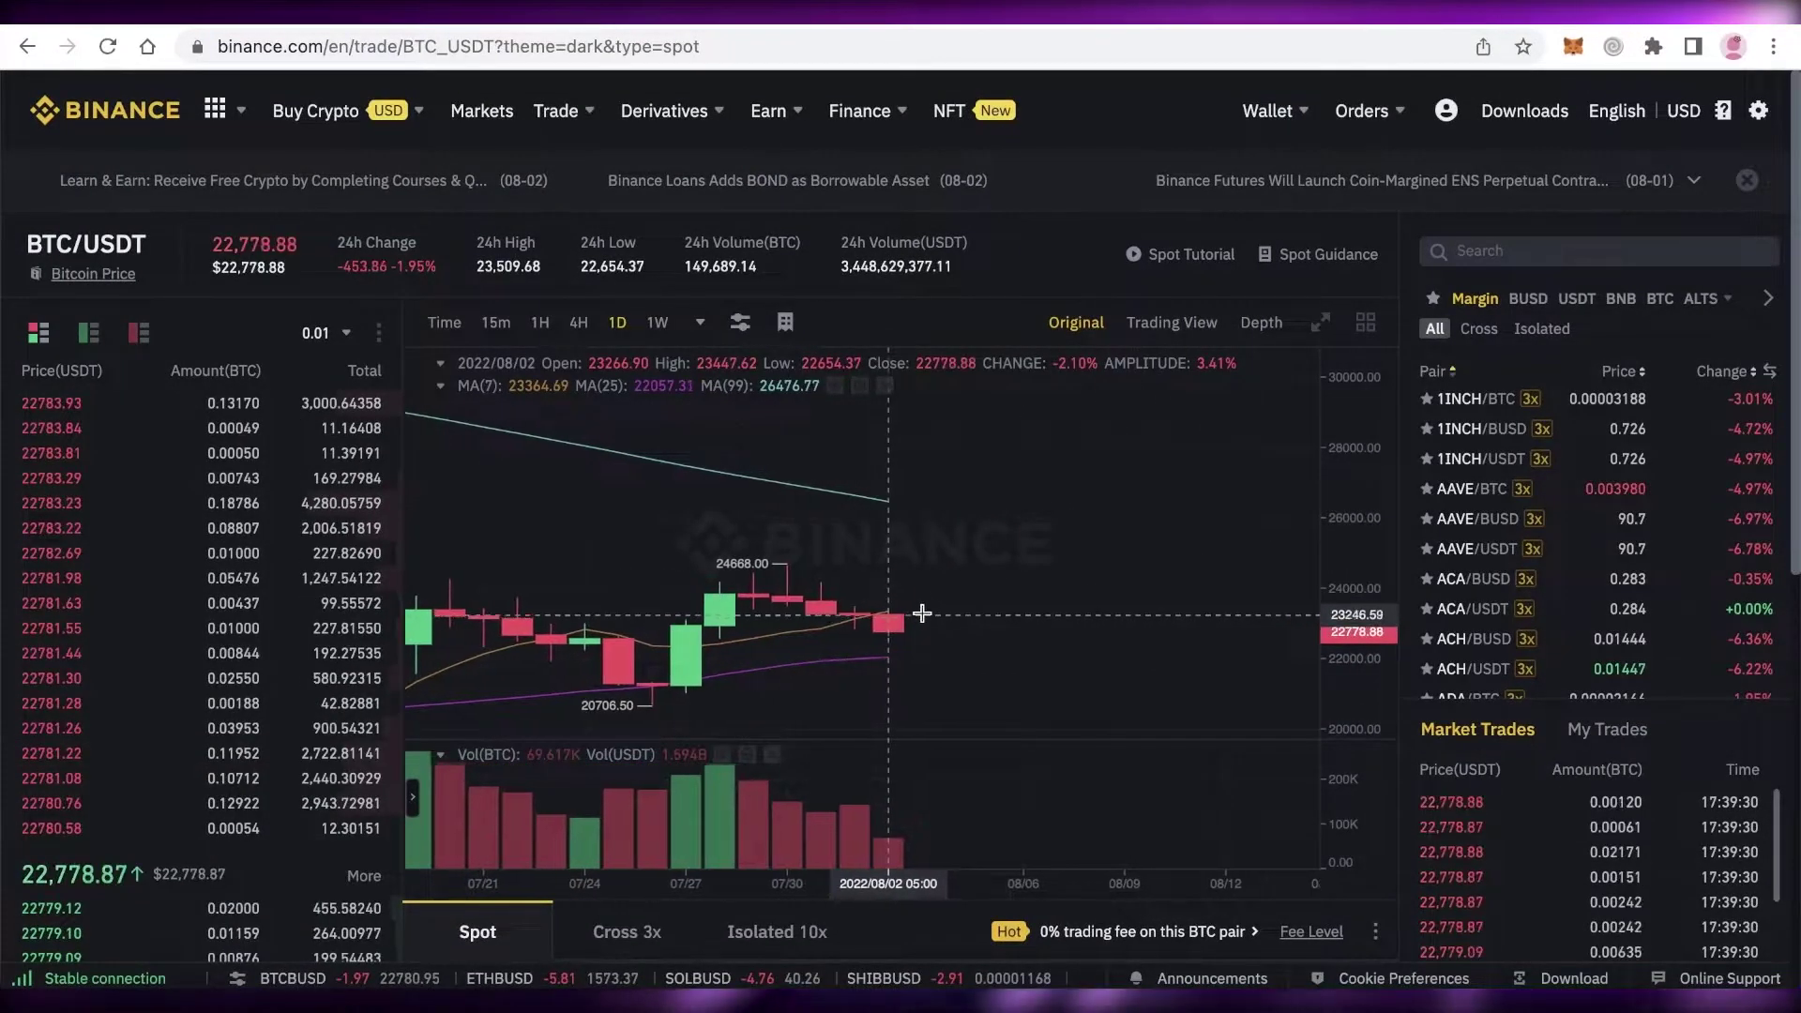
scroll(938, 591, down, 2)
scroll(972, 575, down, 3)
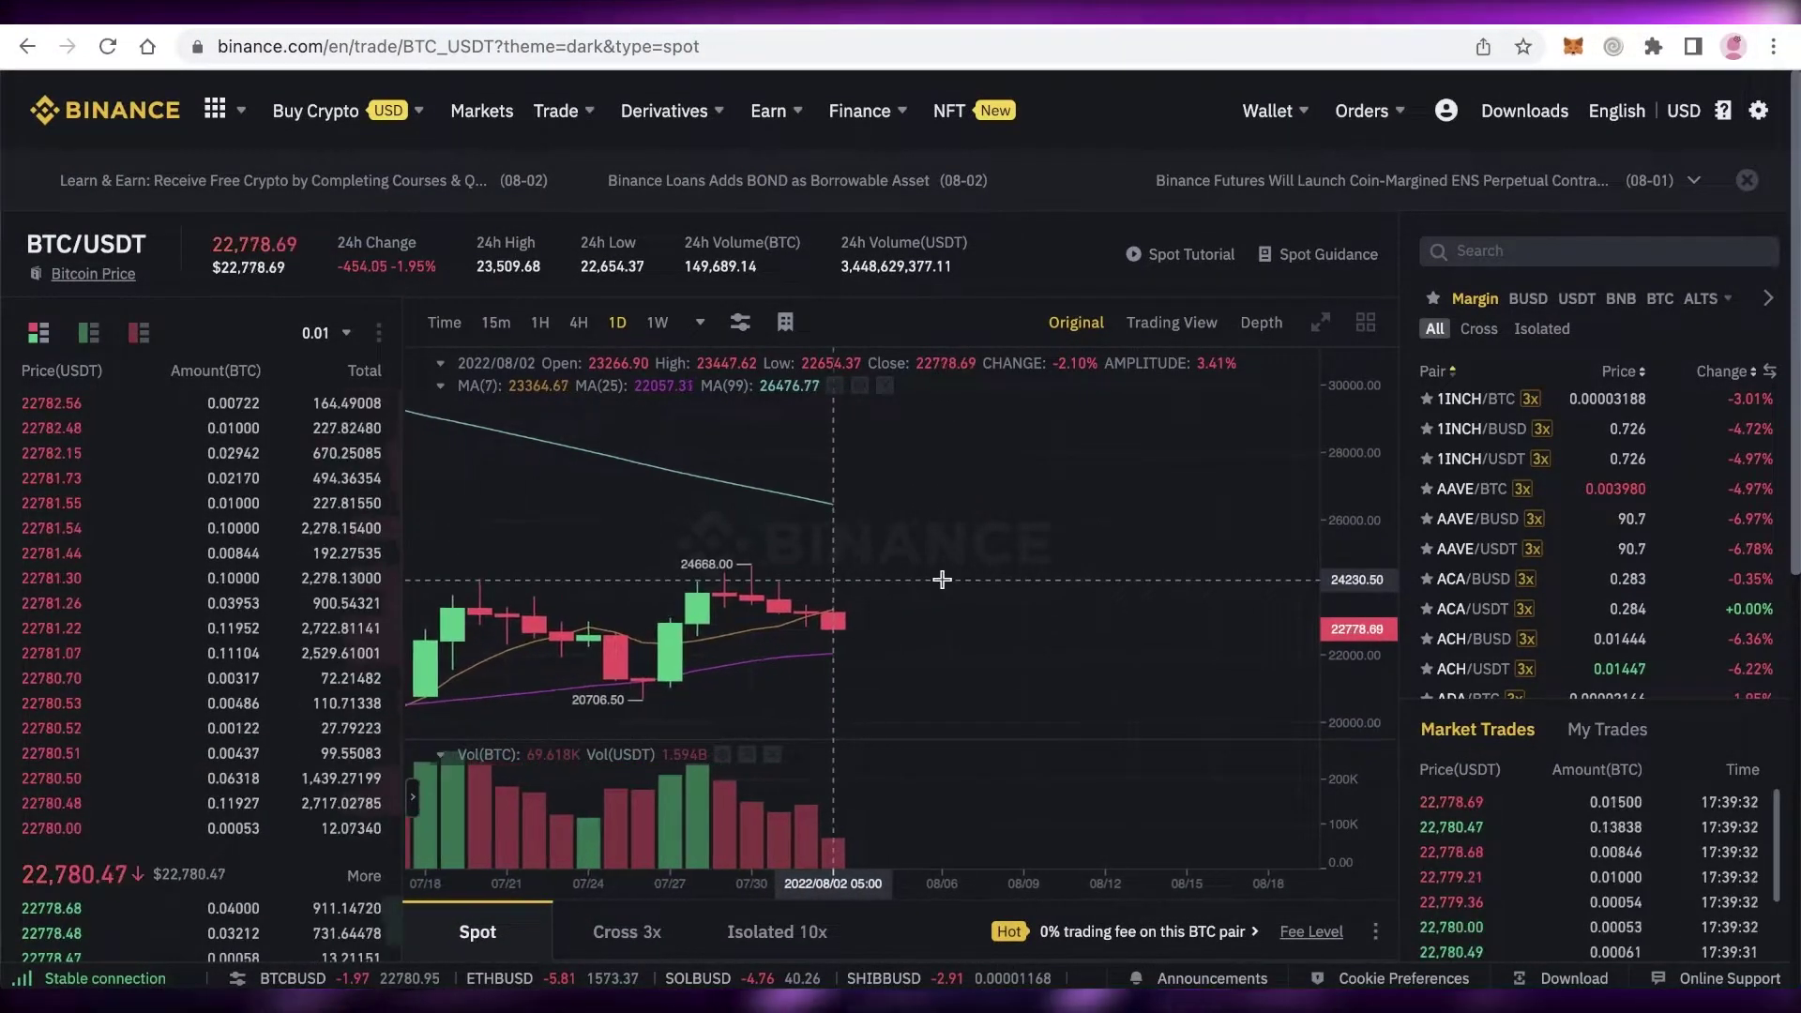
drag(951, 567, 893, 570)
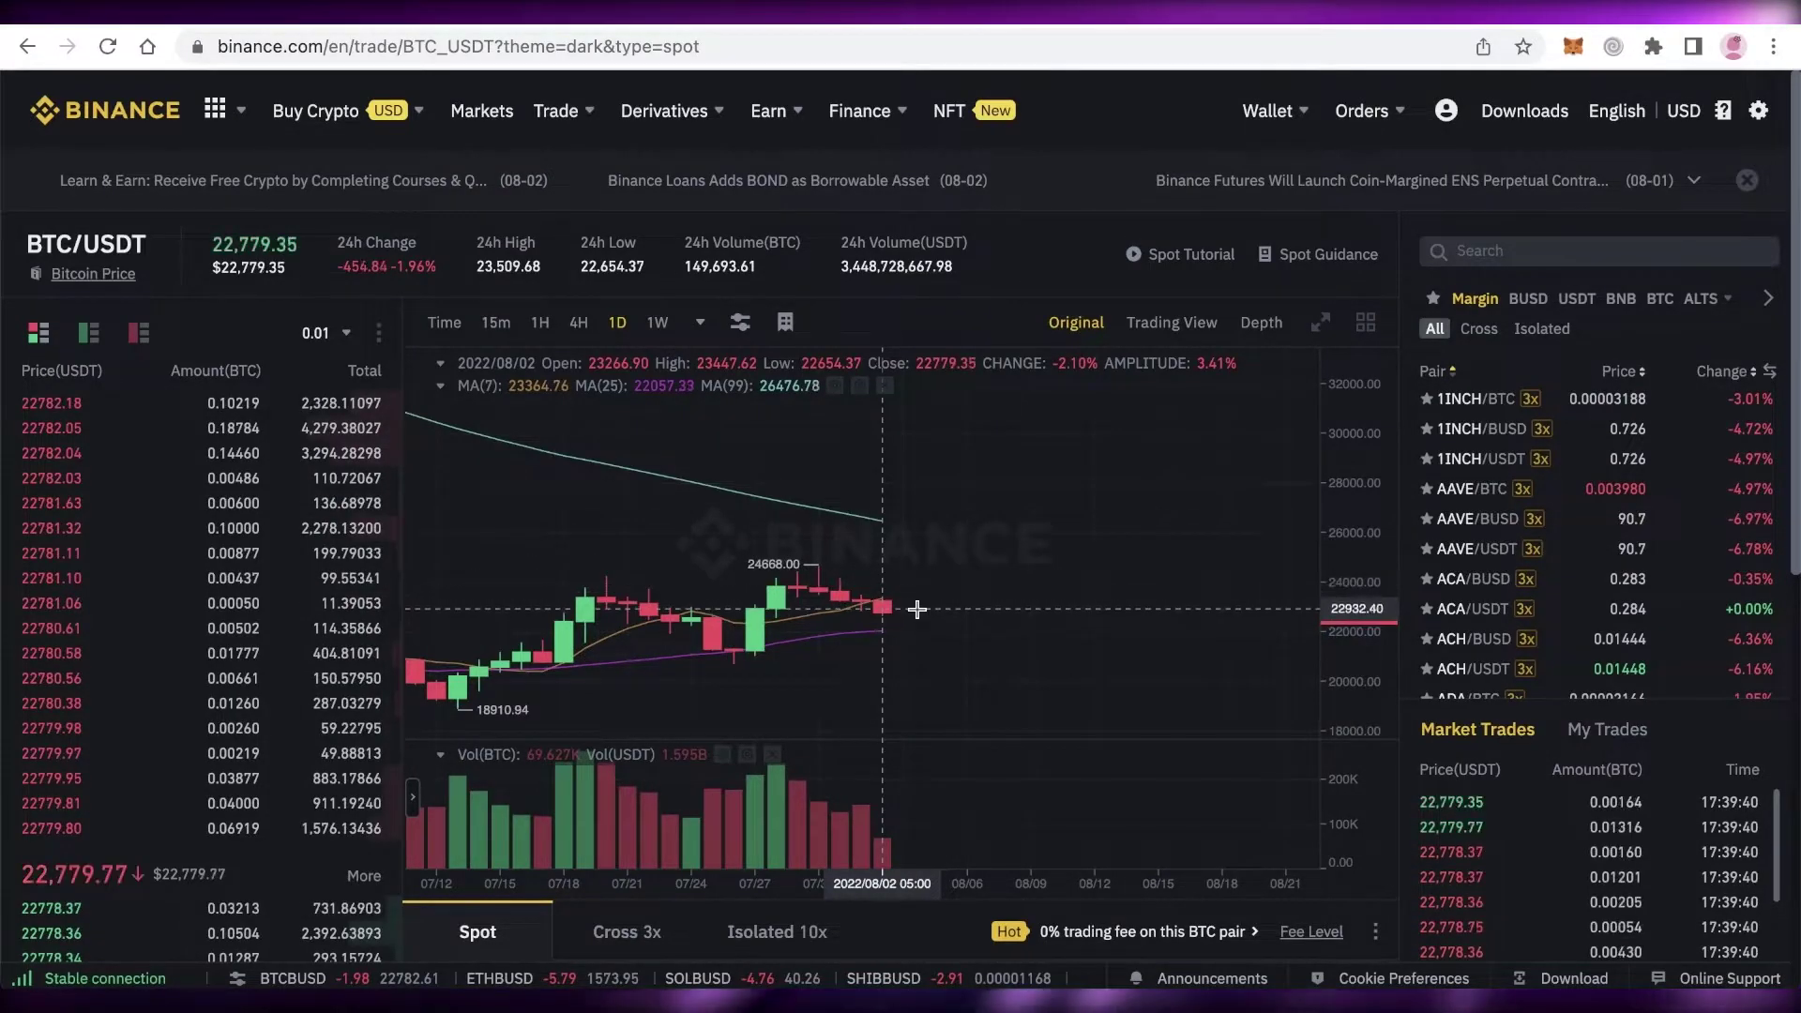
scroll(919, 610, up, 3)
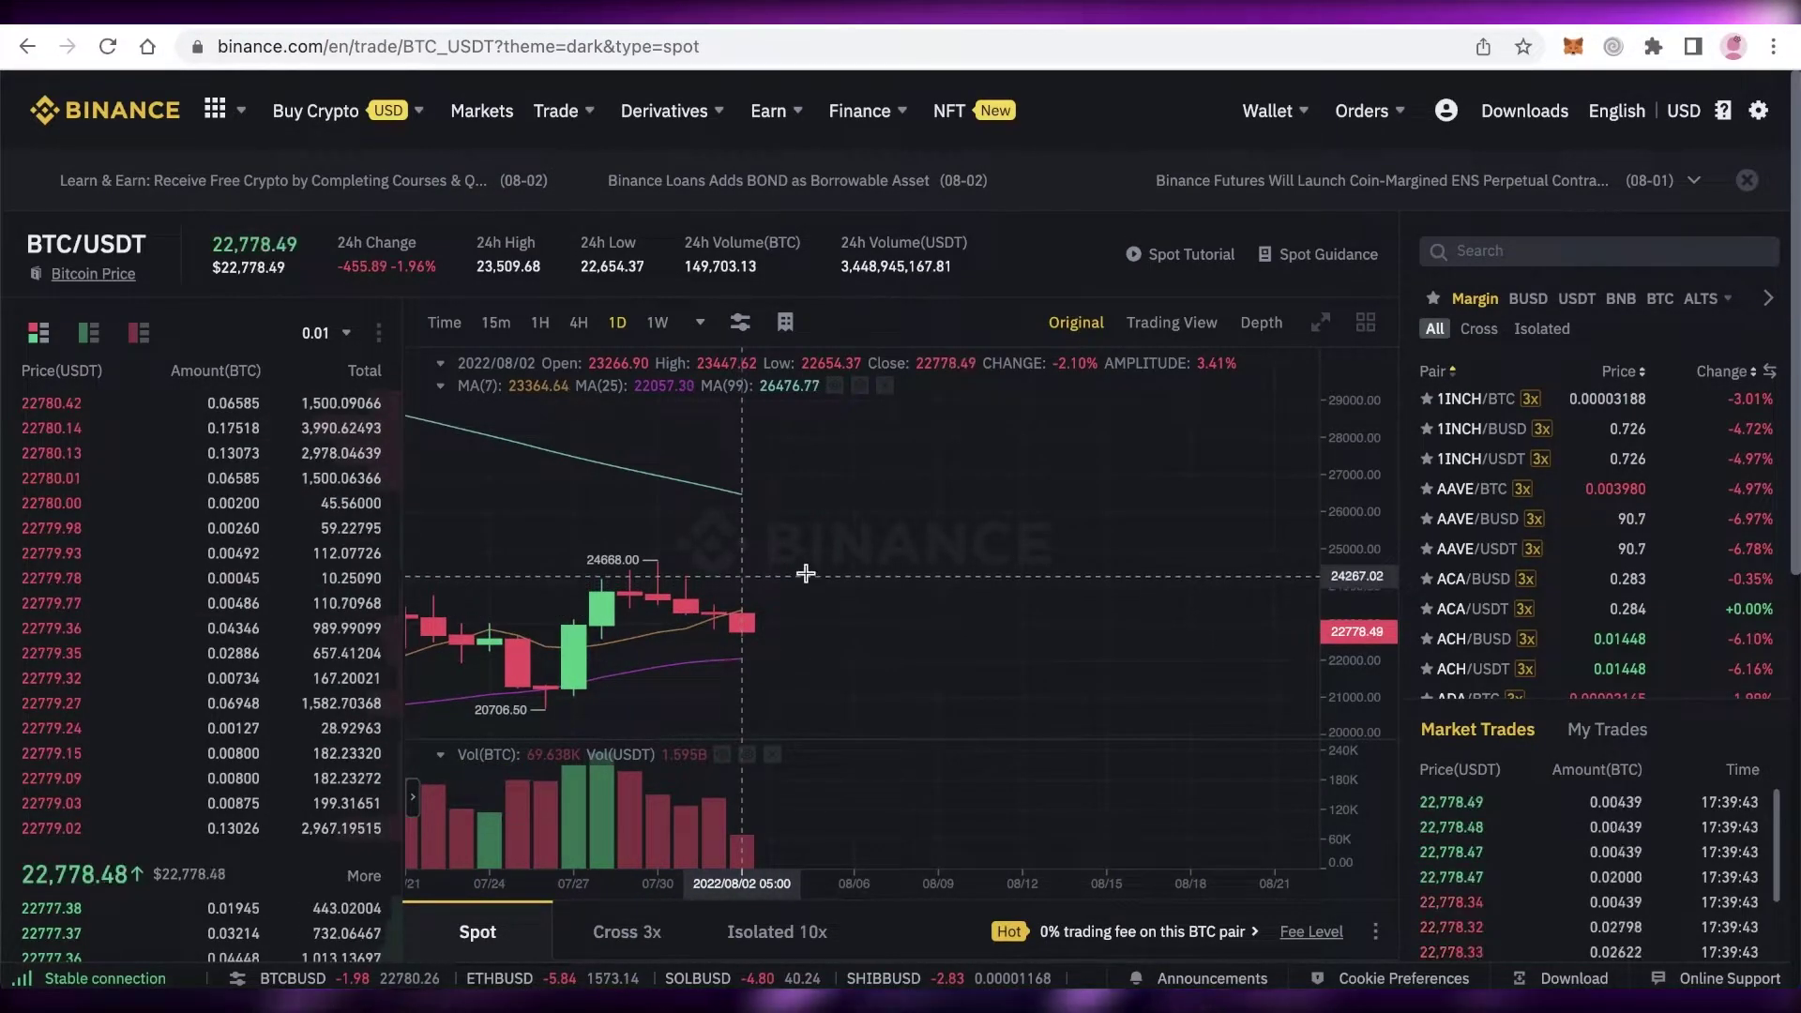
mouse_move(586, 117)
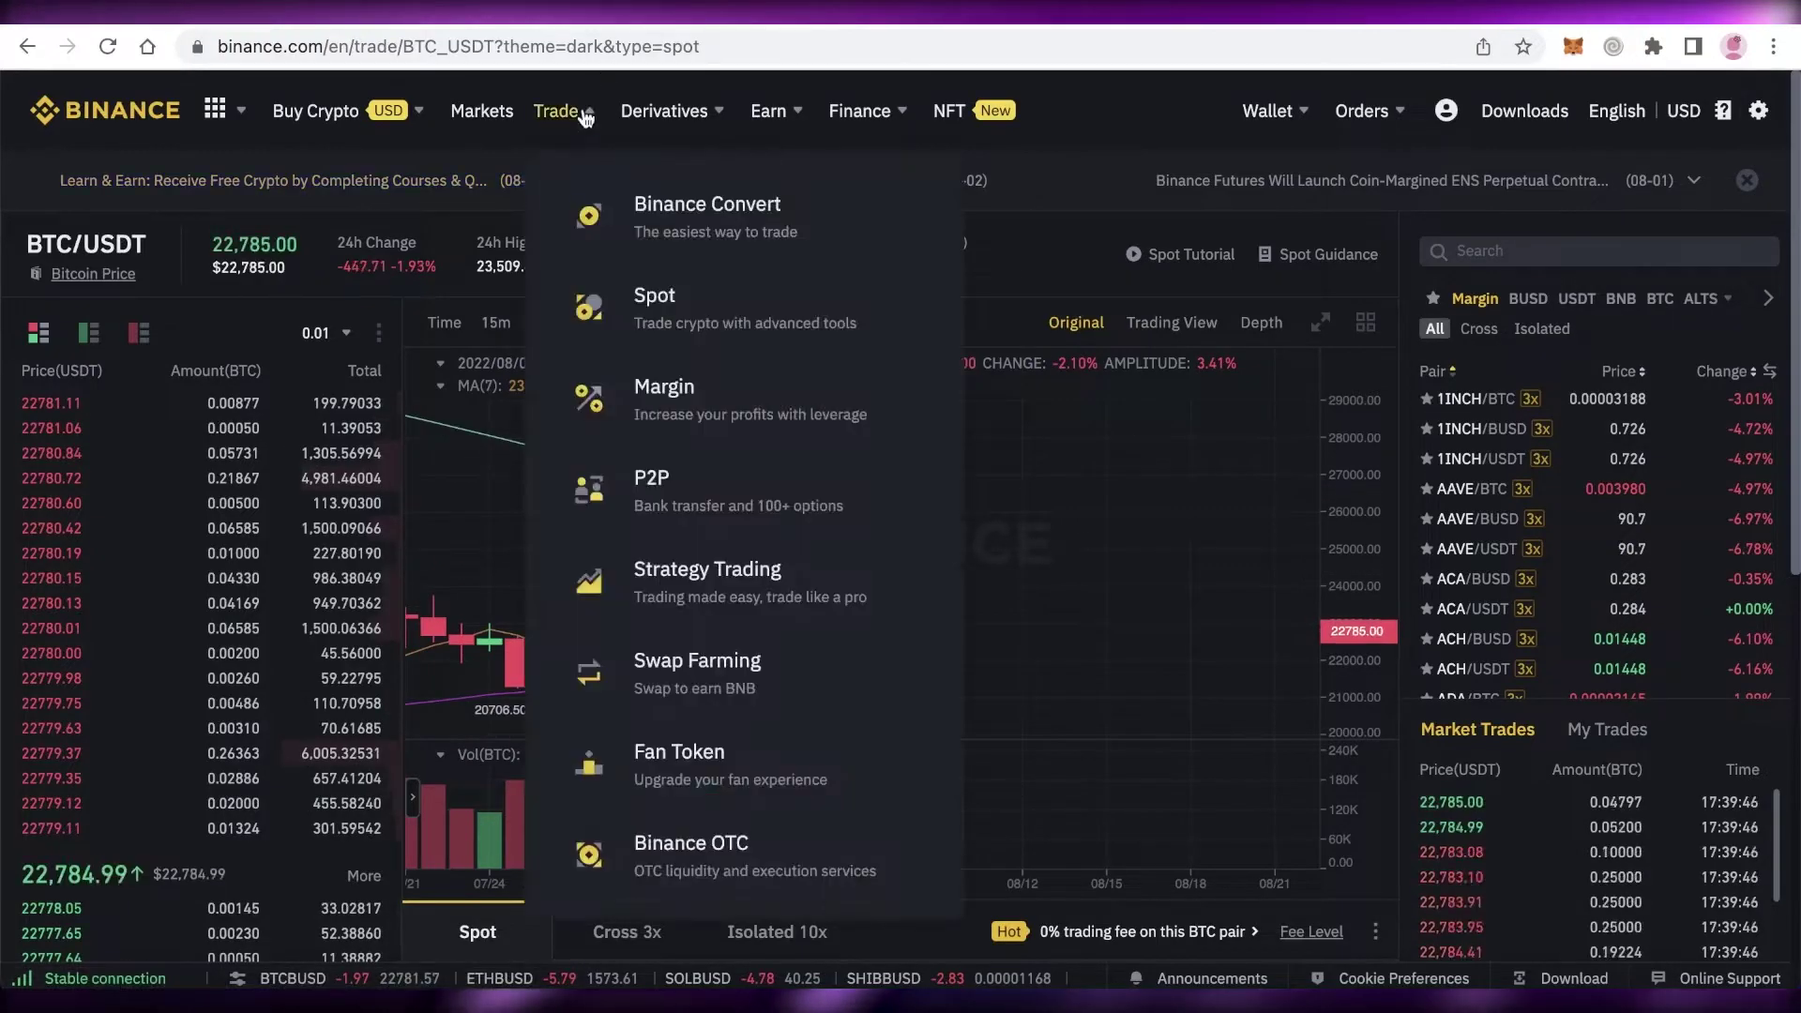
click(909, 306)
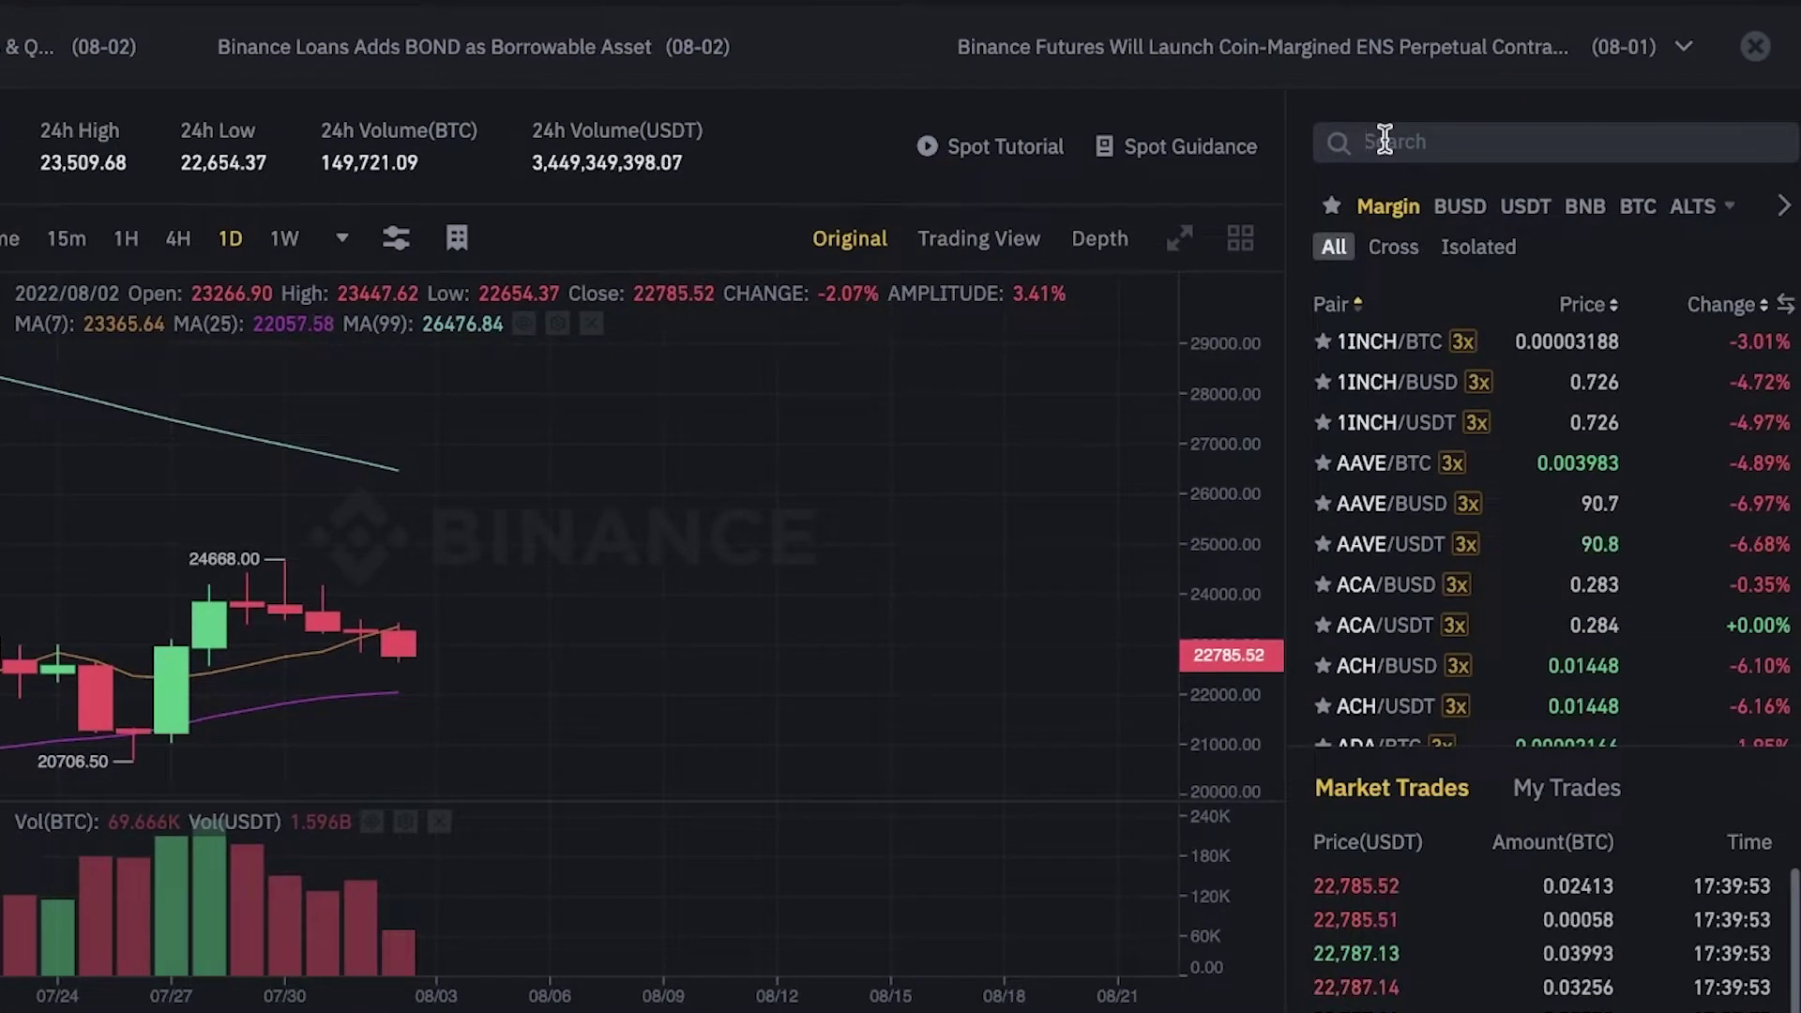
Search 'eth', load the ETH/USDT Cross 3x pair, and dismiss the Margin welcome message.
click(1385, 141)
text(eth)
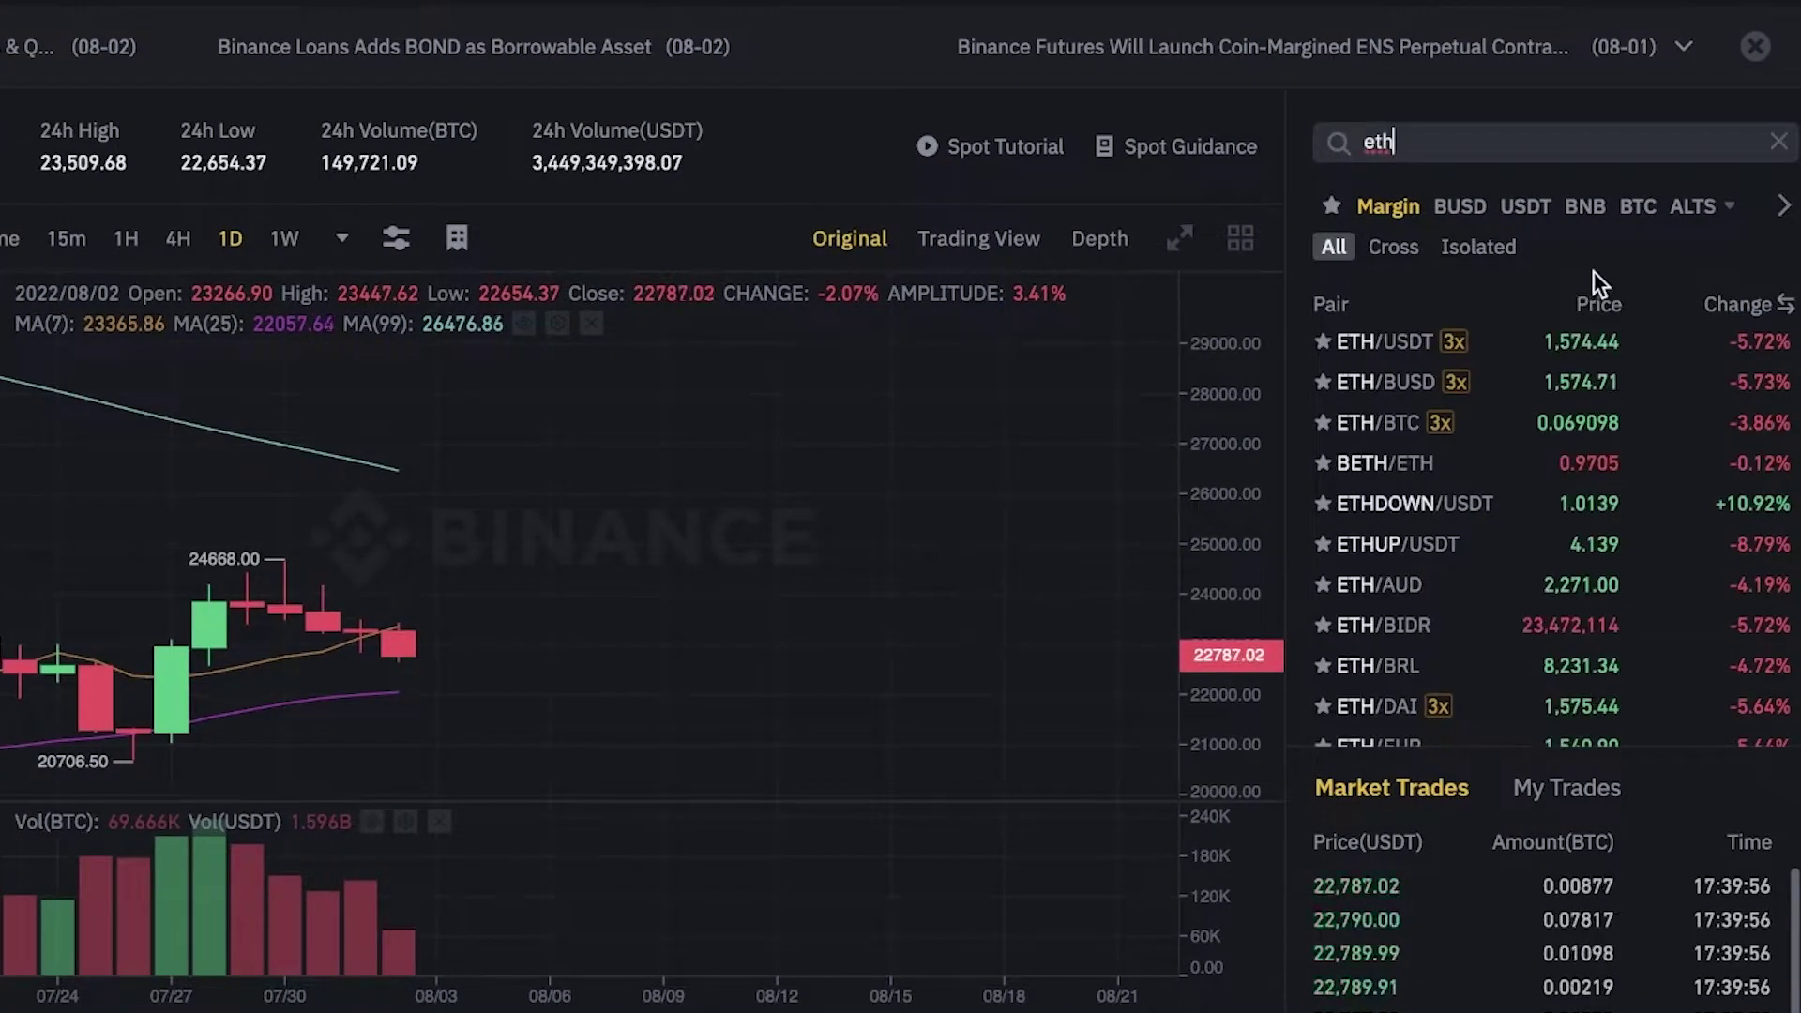
click(1373, 347)
click(878, 879)
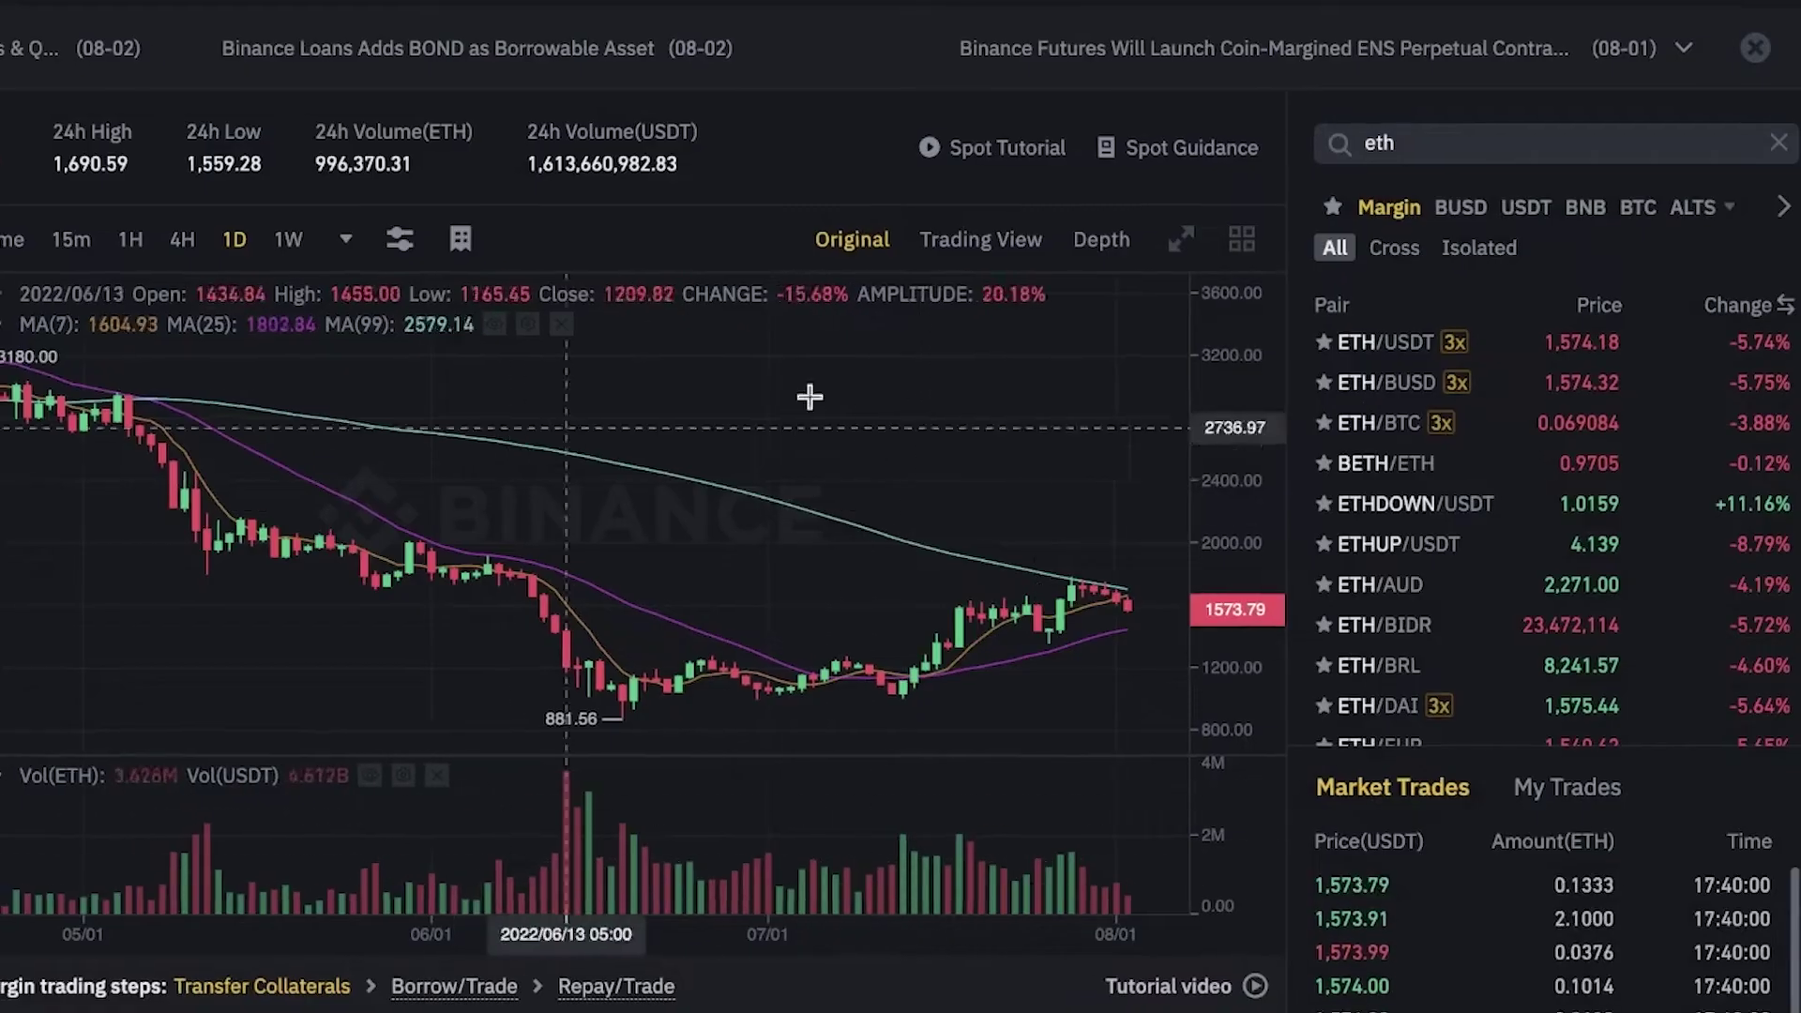
scroll(877, 612, up, 3)
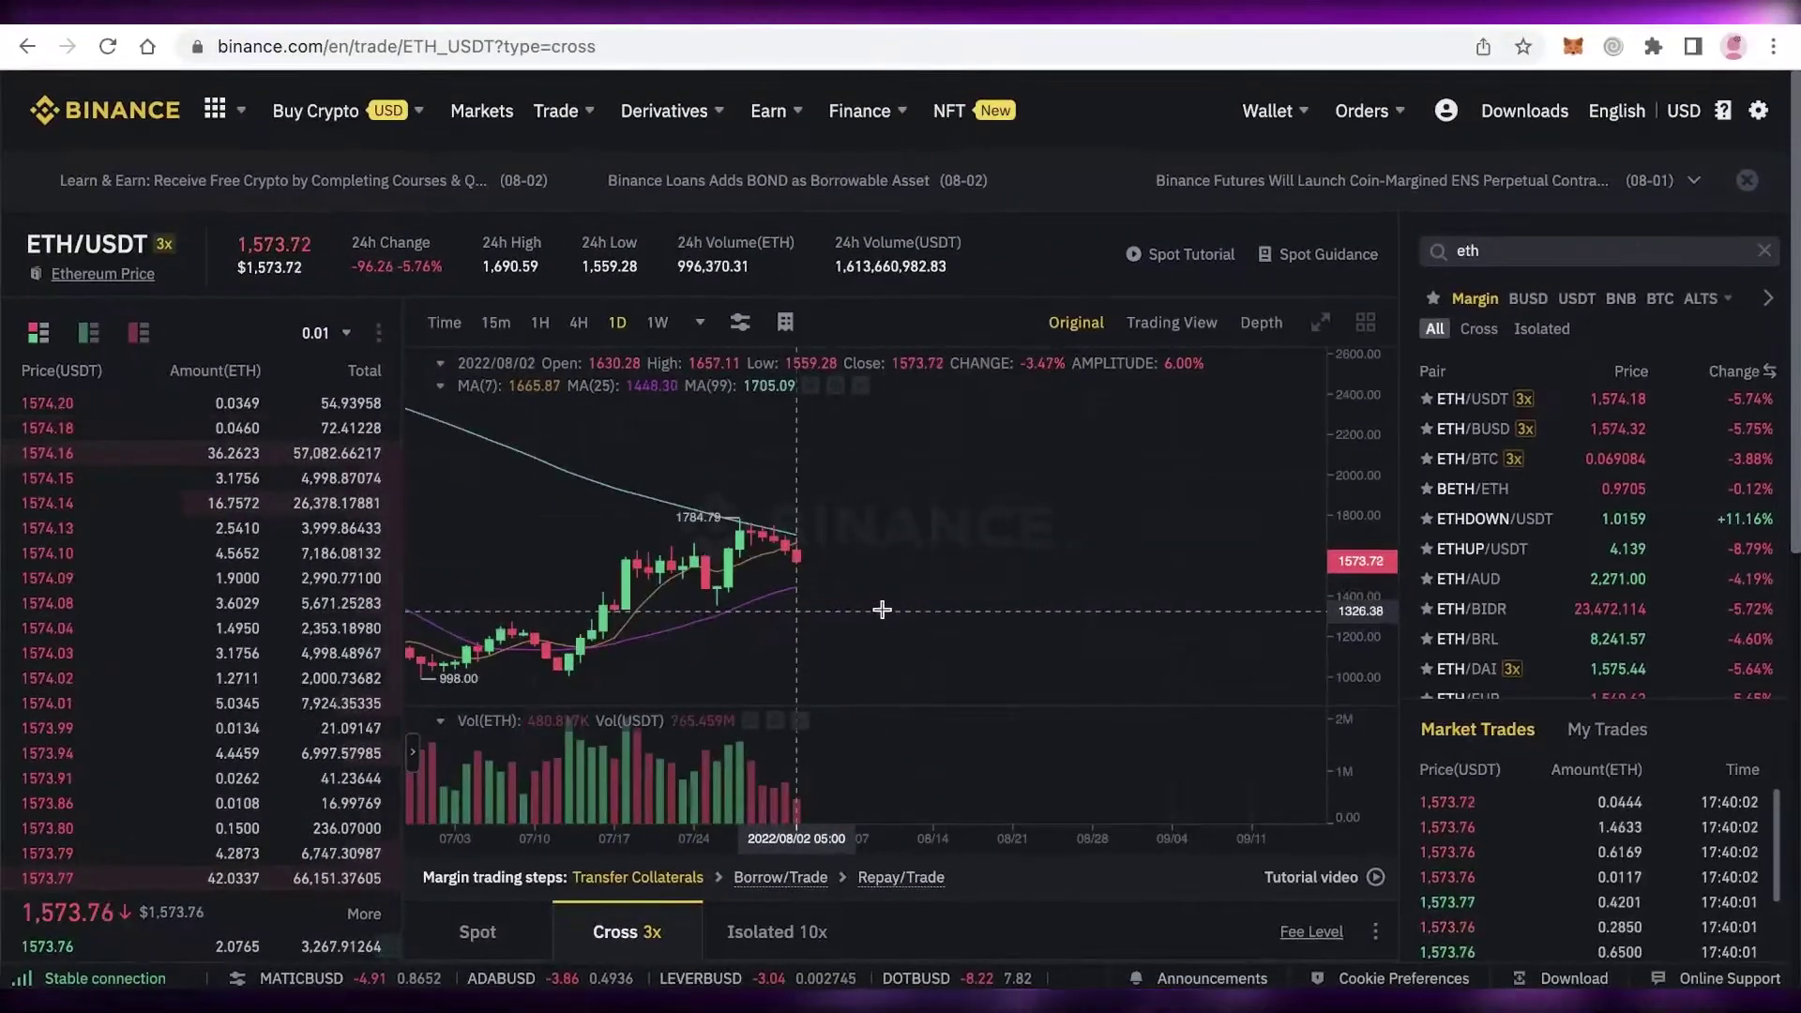
scroll(825, 551, up, 3)
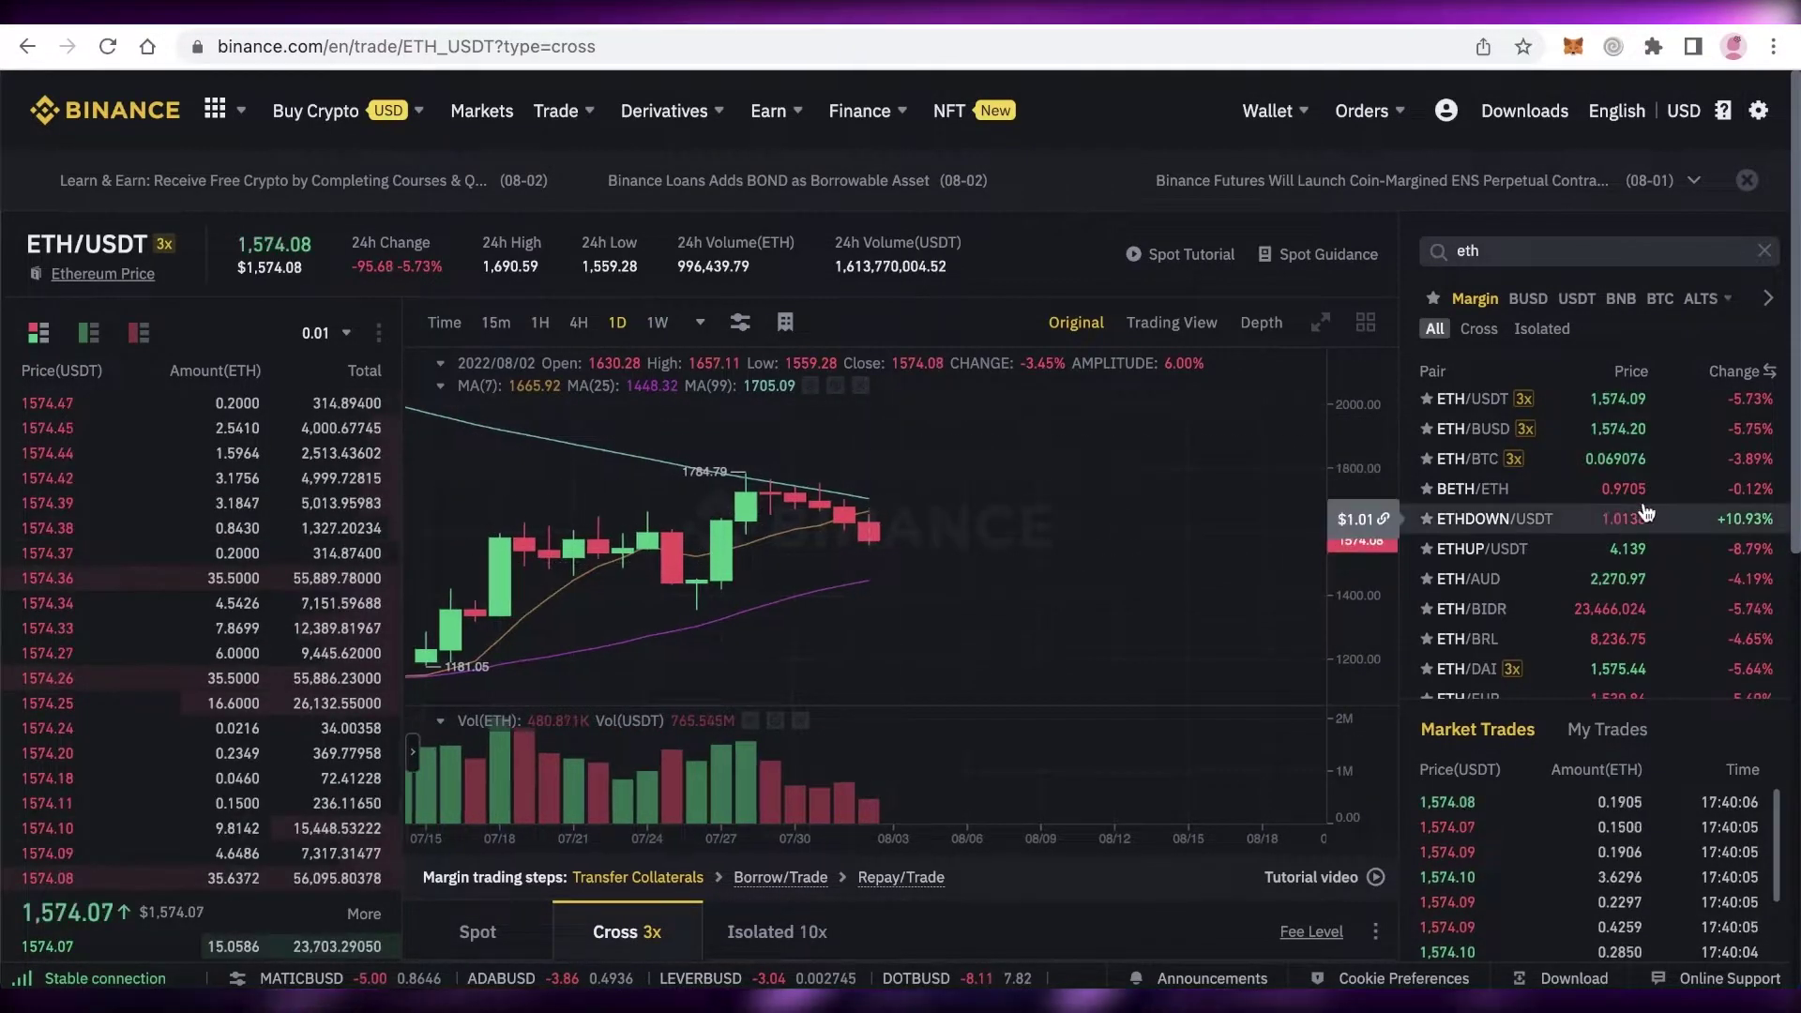
scroll(627, 568, down, 8)
scroll(627, 569, up, 6)
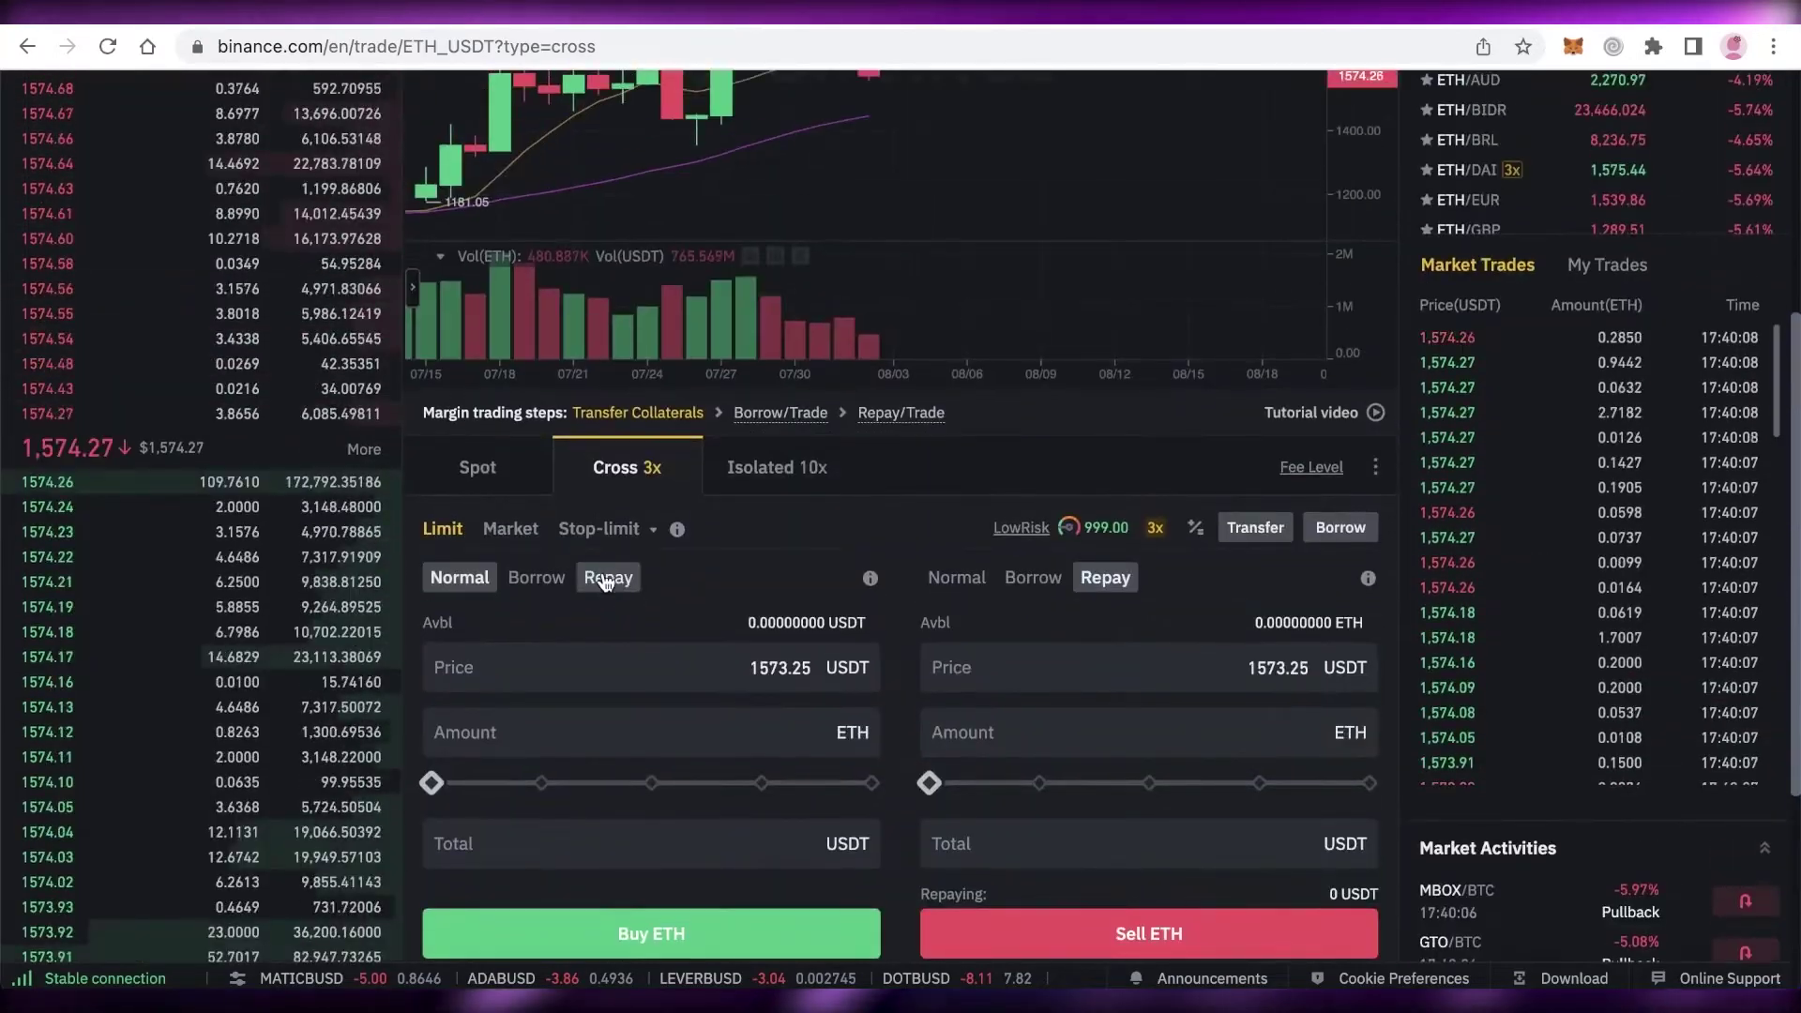
Switch to Spot and fill the limit buy: price 1500 USDT, amount 2 ETH (3000 USDT).
click(492, 771)
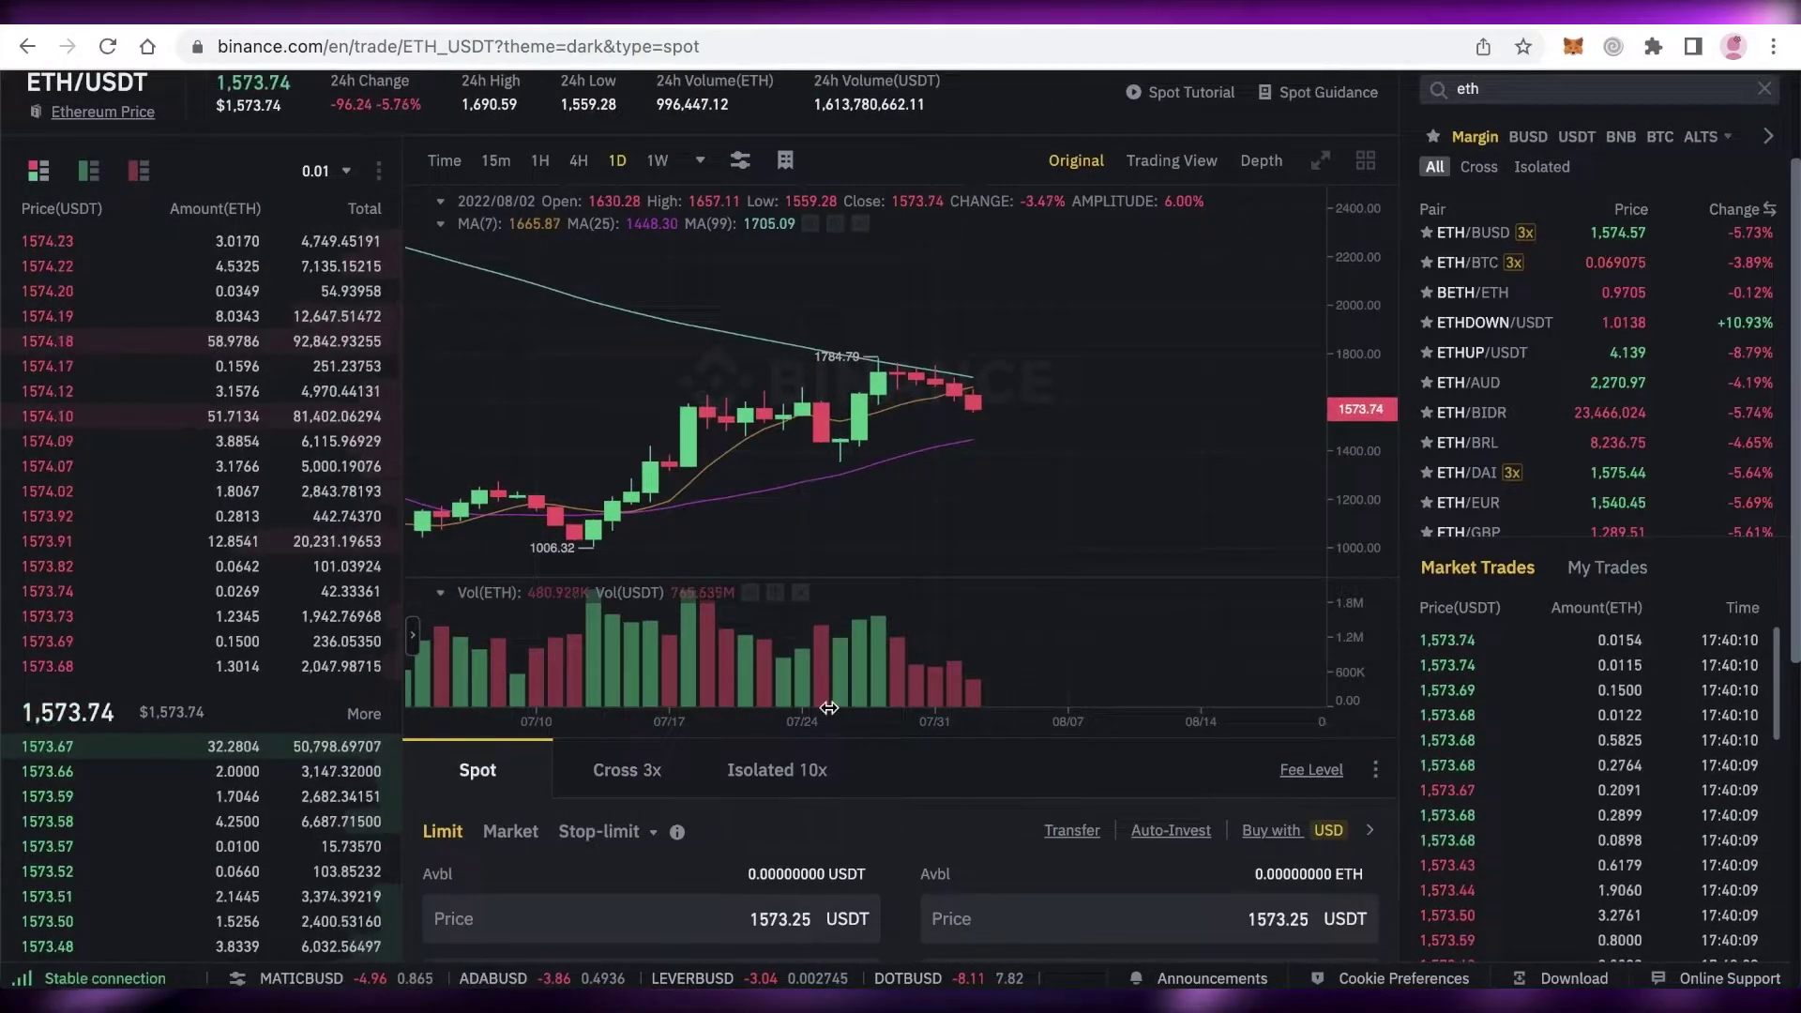
scroll(451, 469, down, 6)
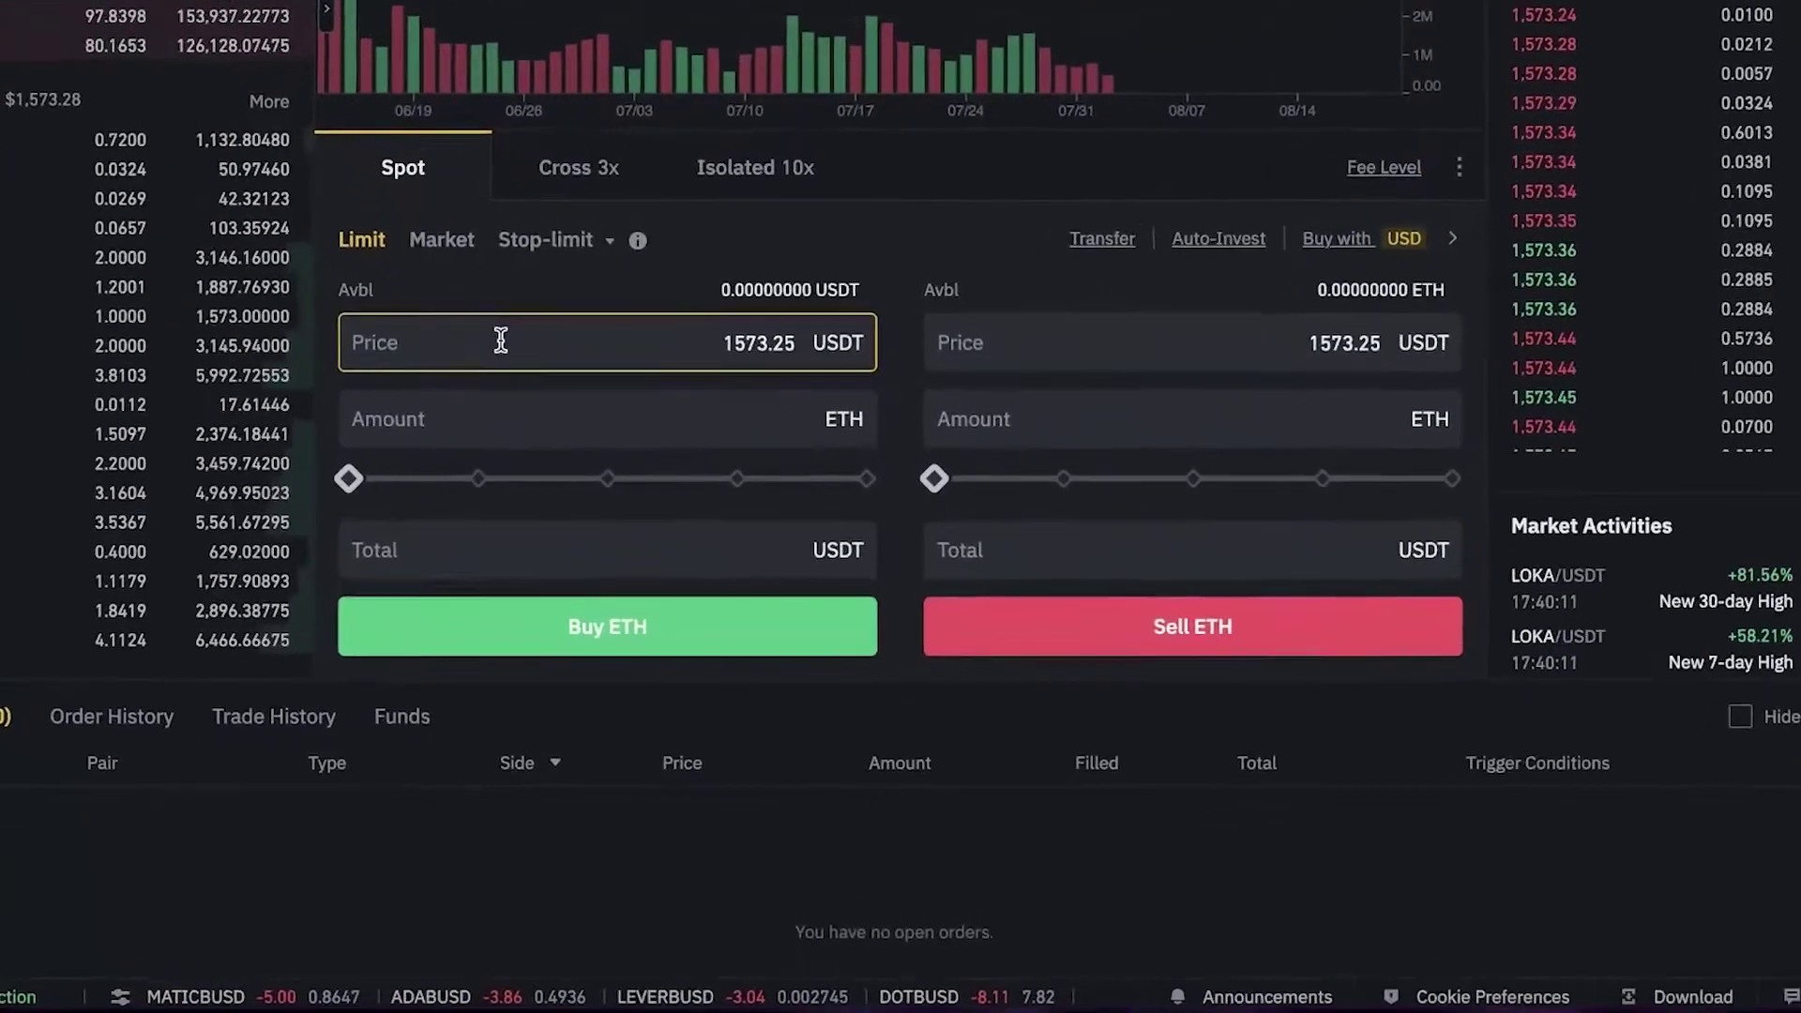
click(435, 386)
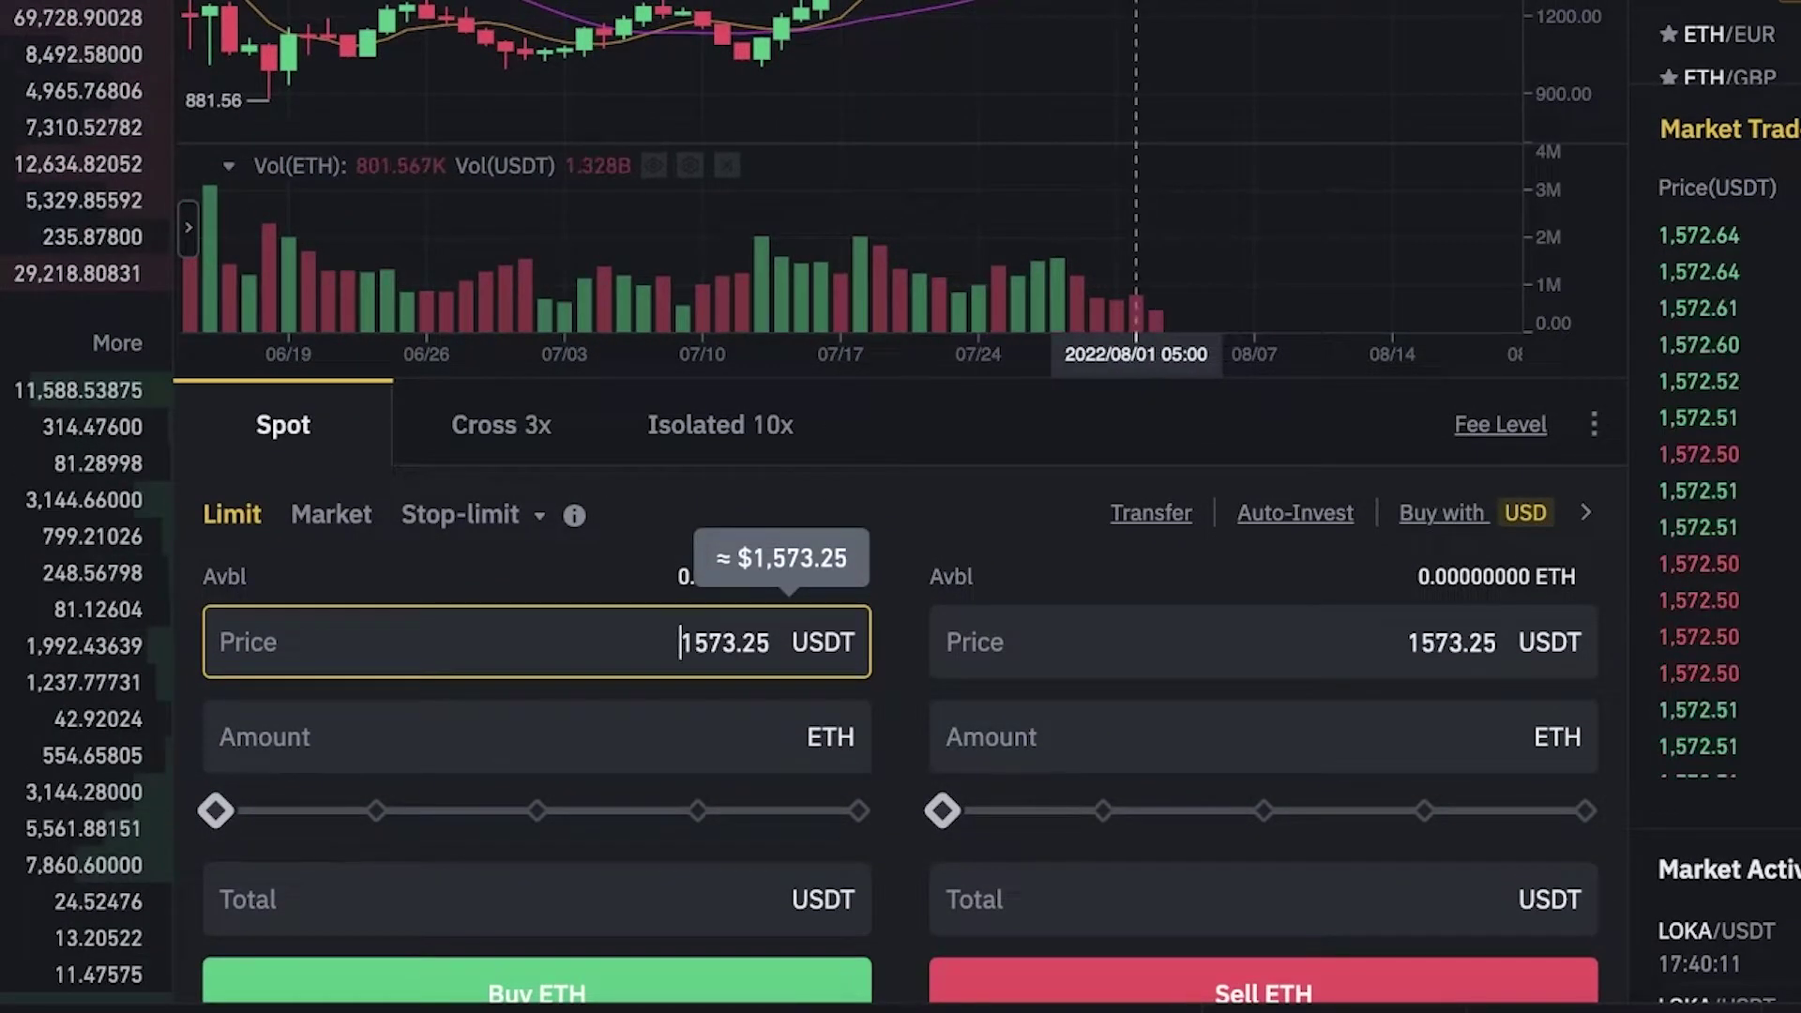
scroll(1143, 235, up, 1)
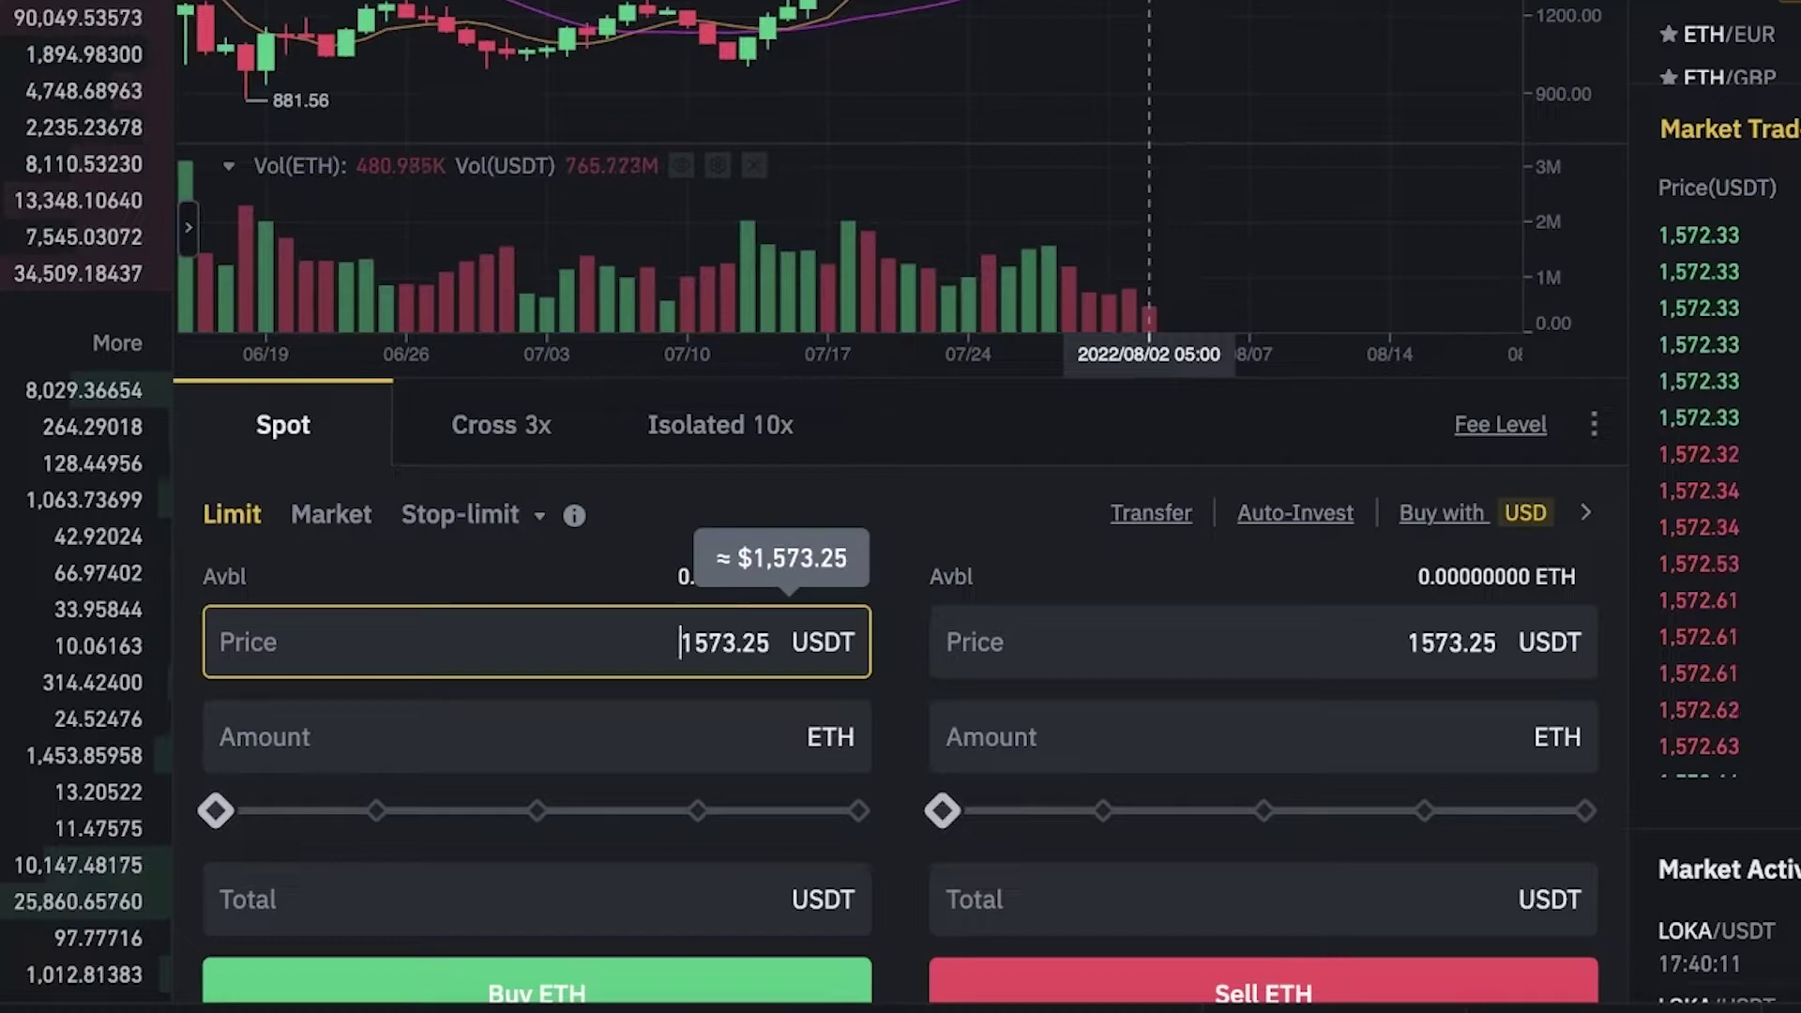
scroll(1149, 235, up, 2)
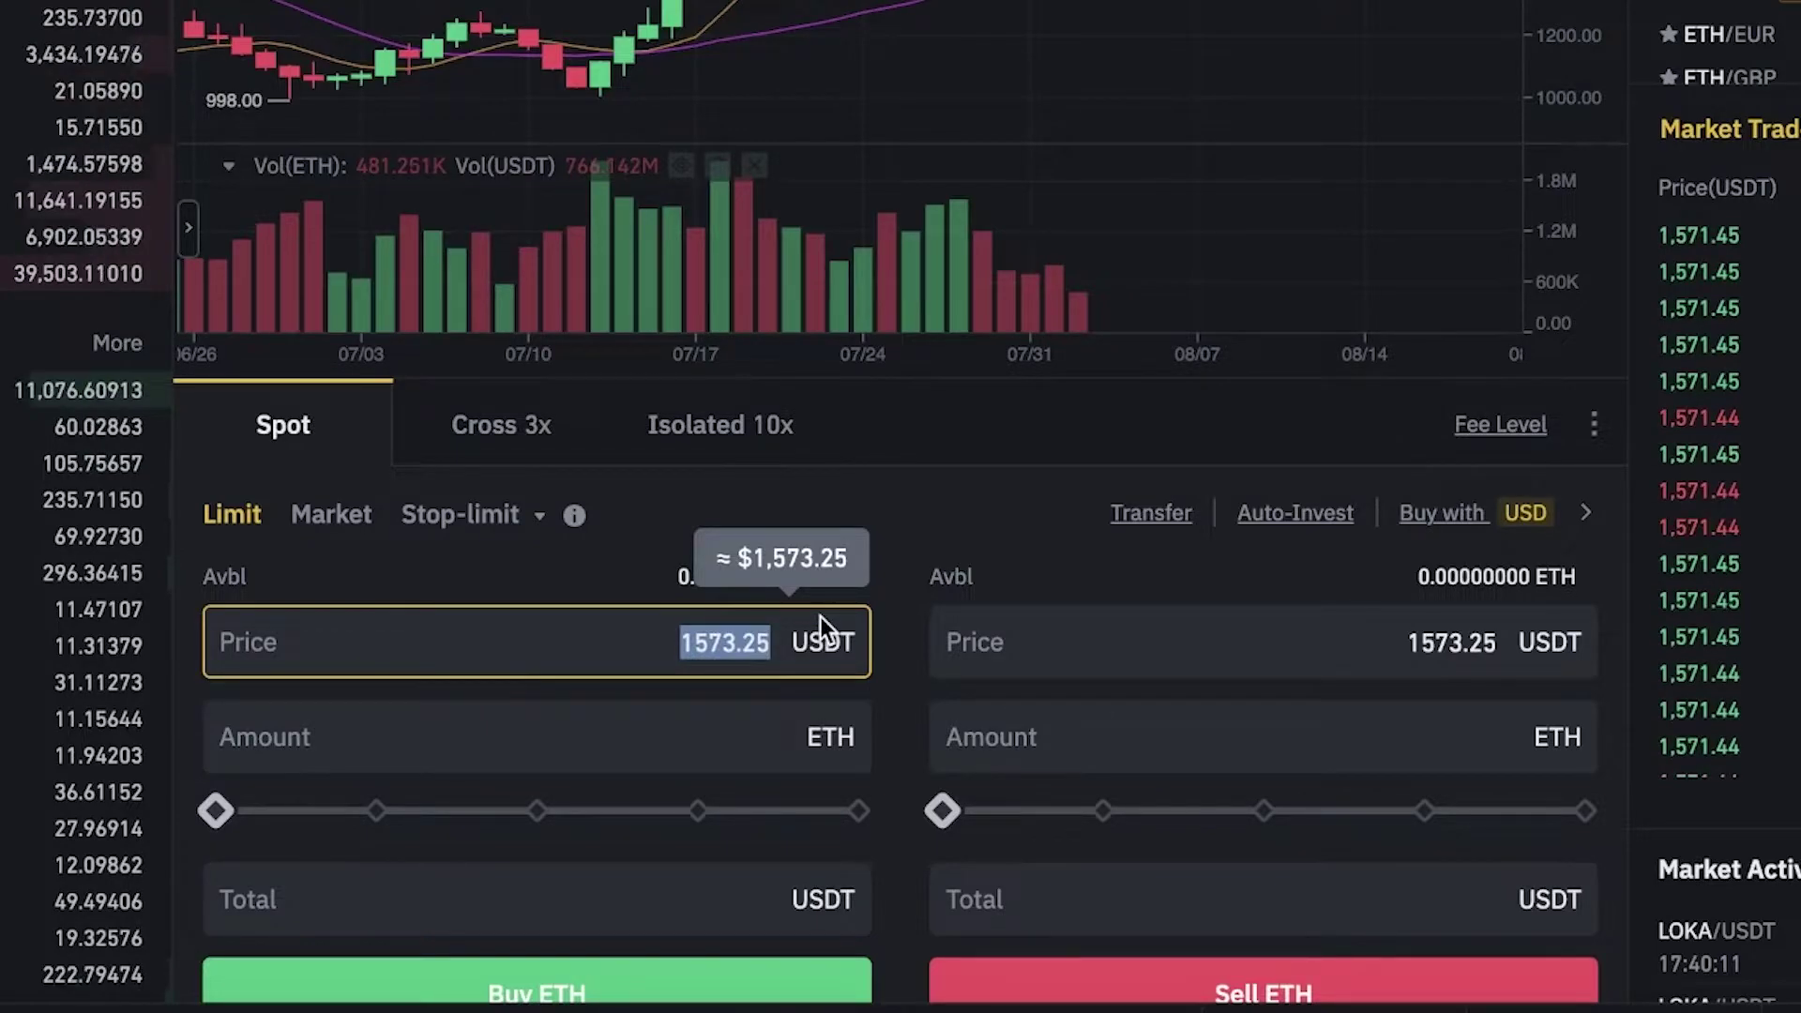
text(1500)
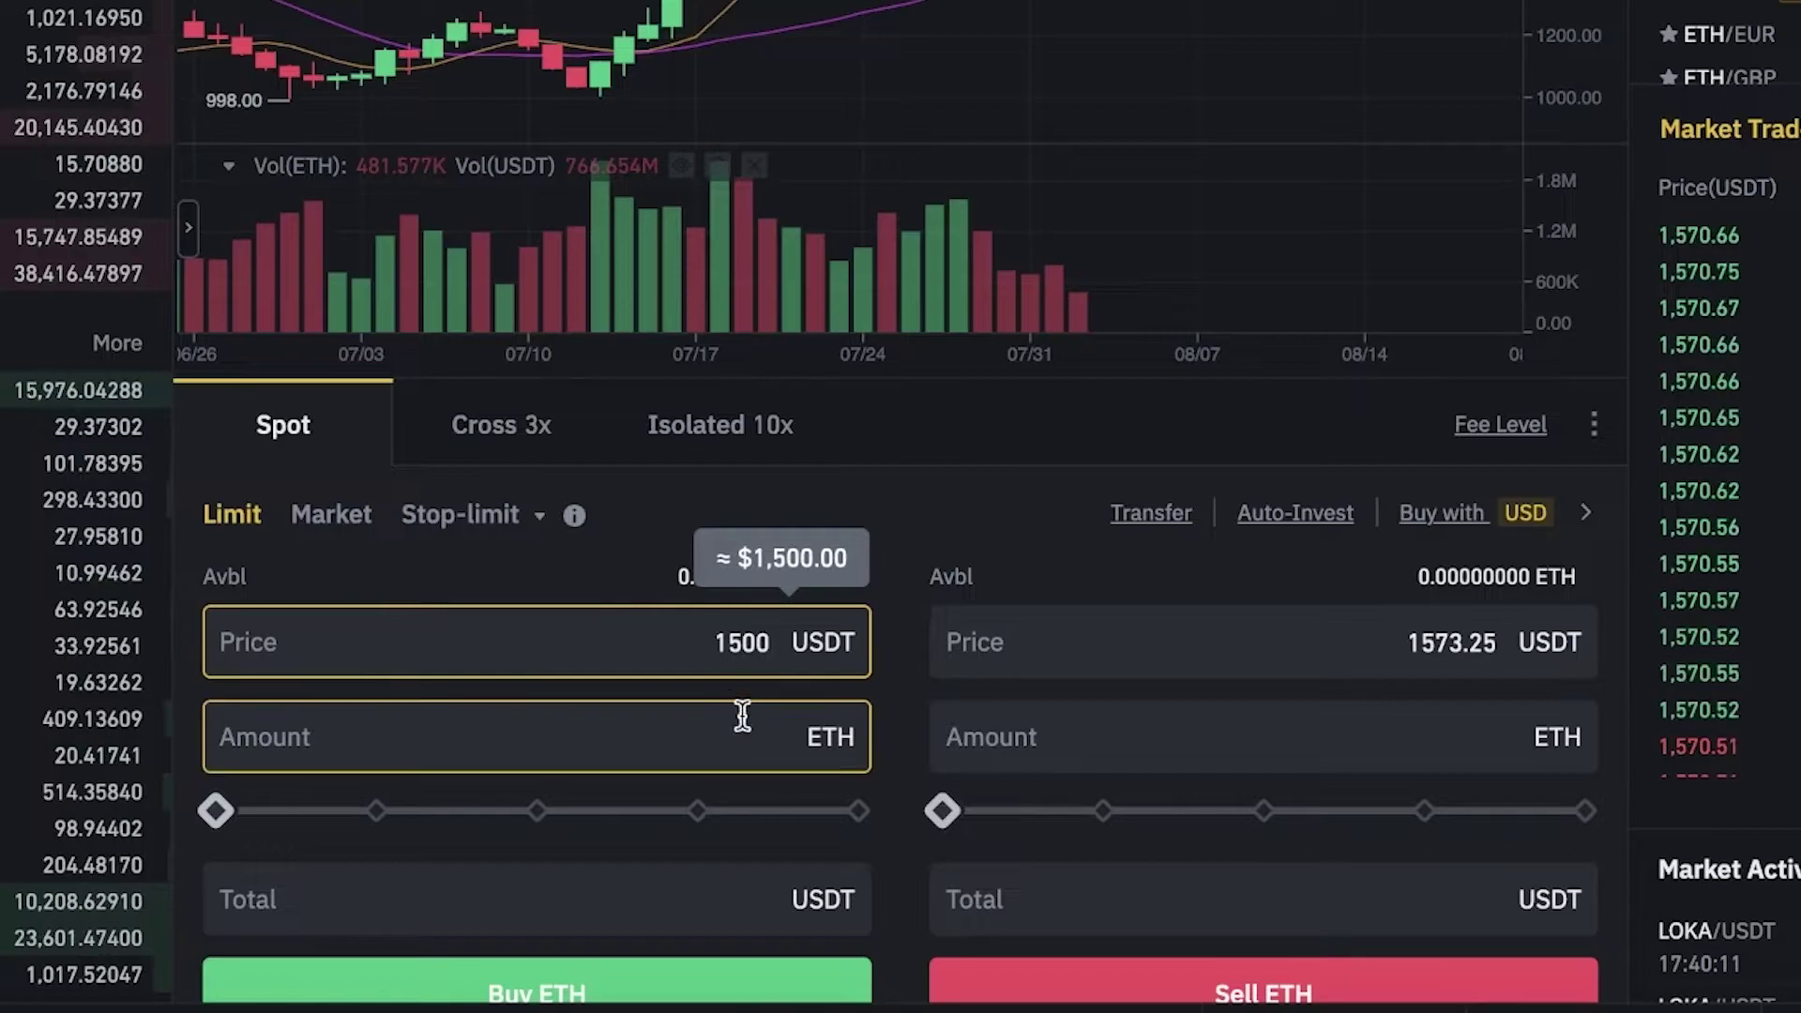
click(456, 720)
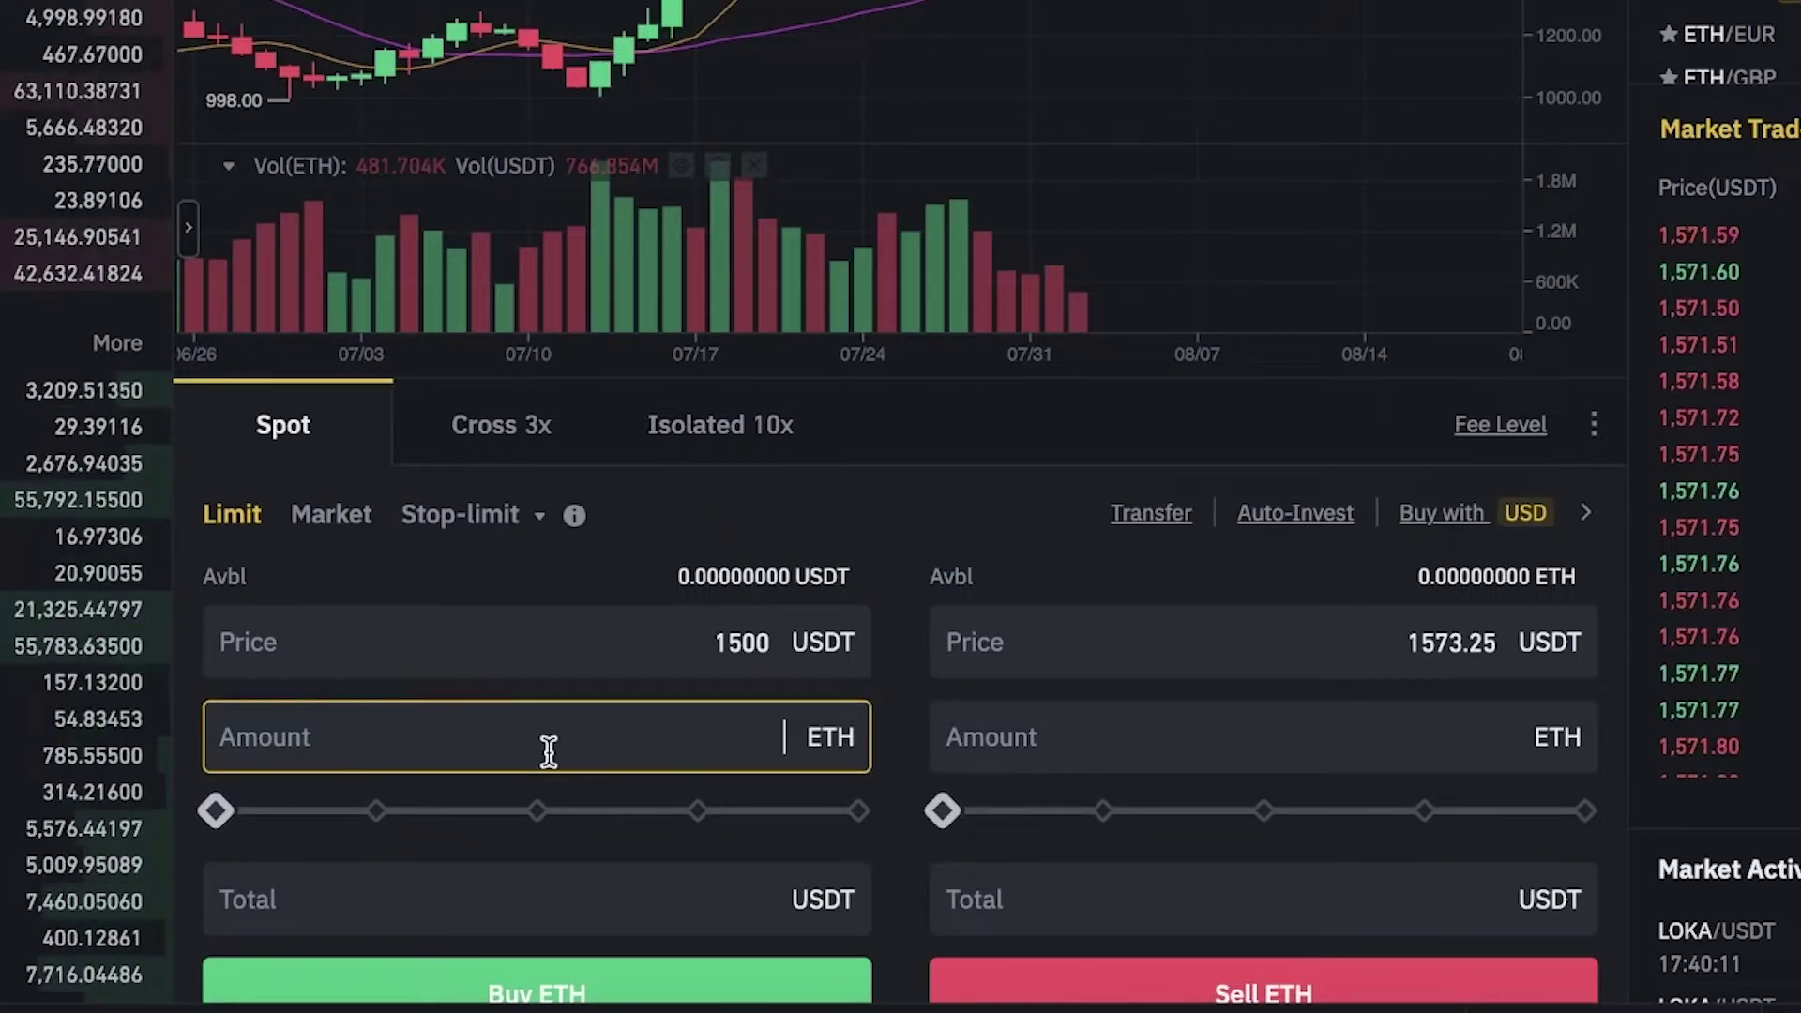
text(2)
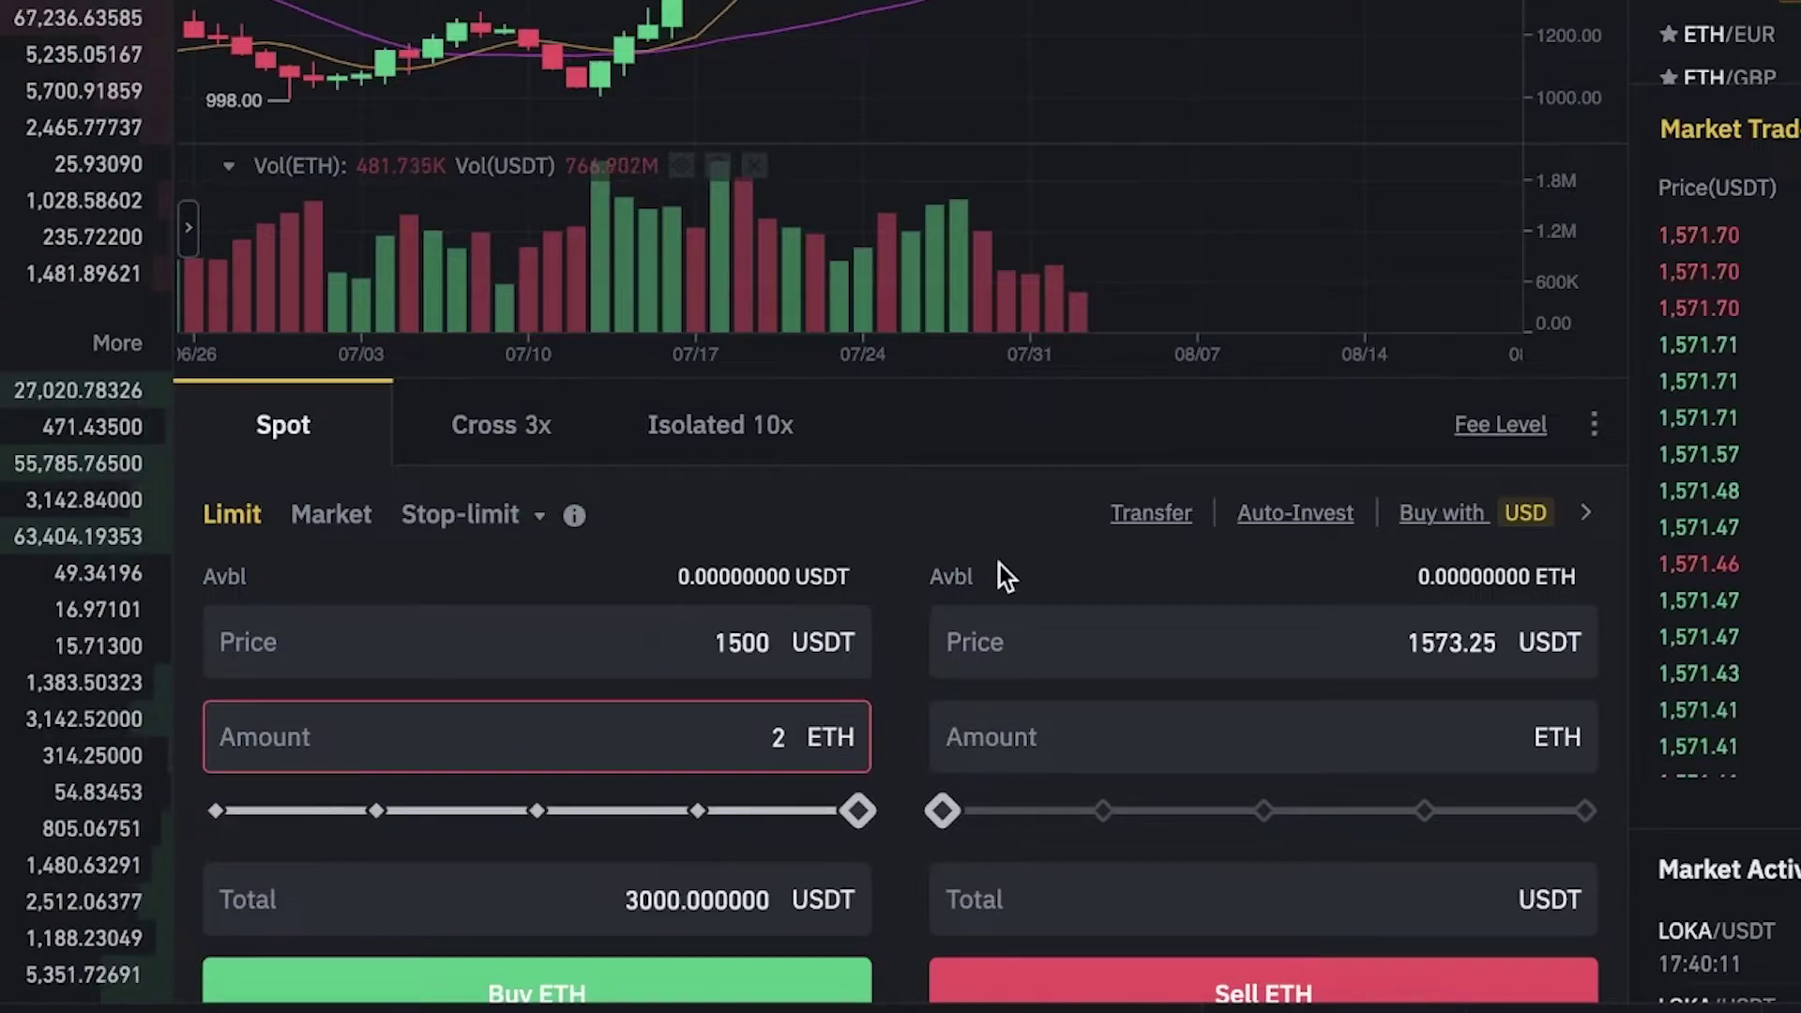
scroll(638, 765, down, 3)
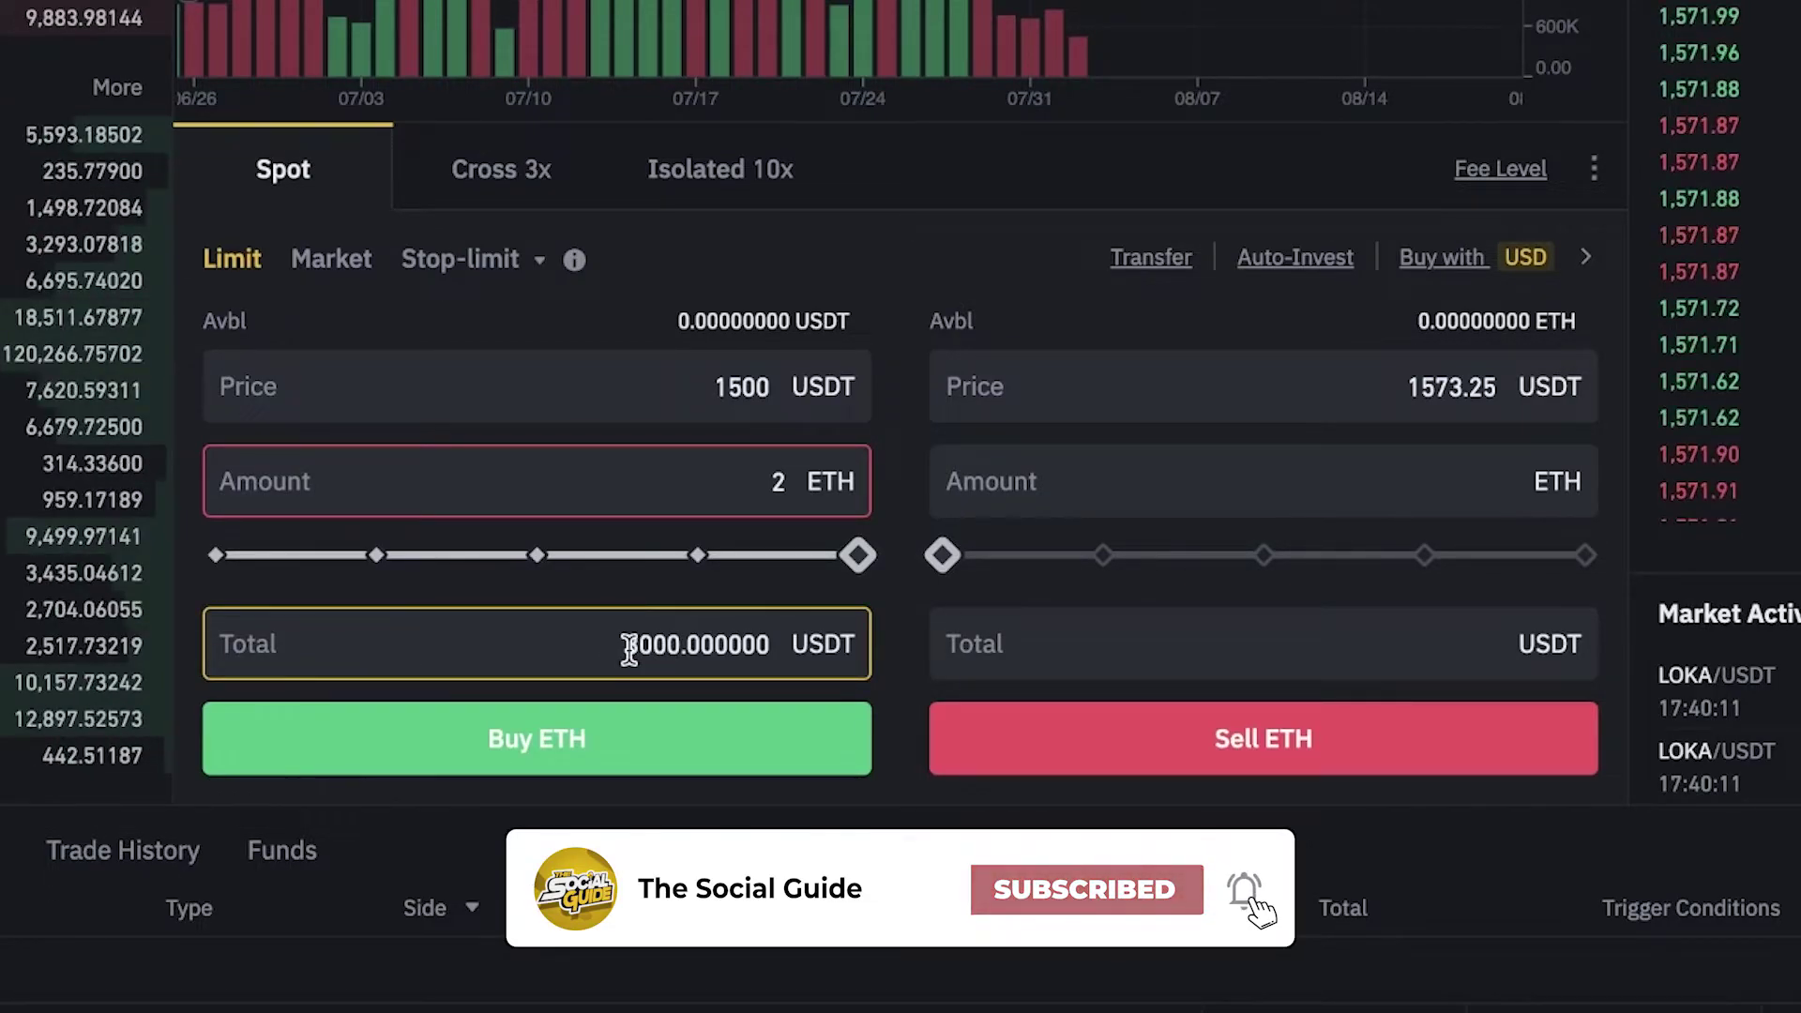
click(914, 341)
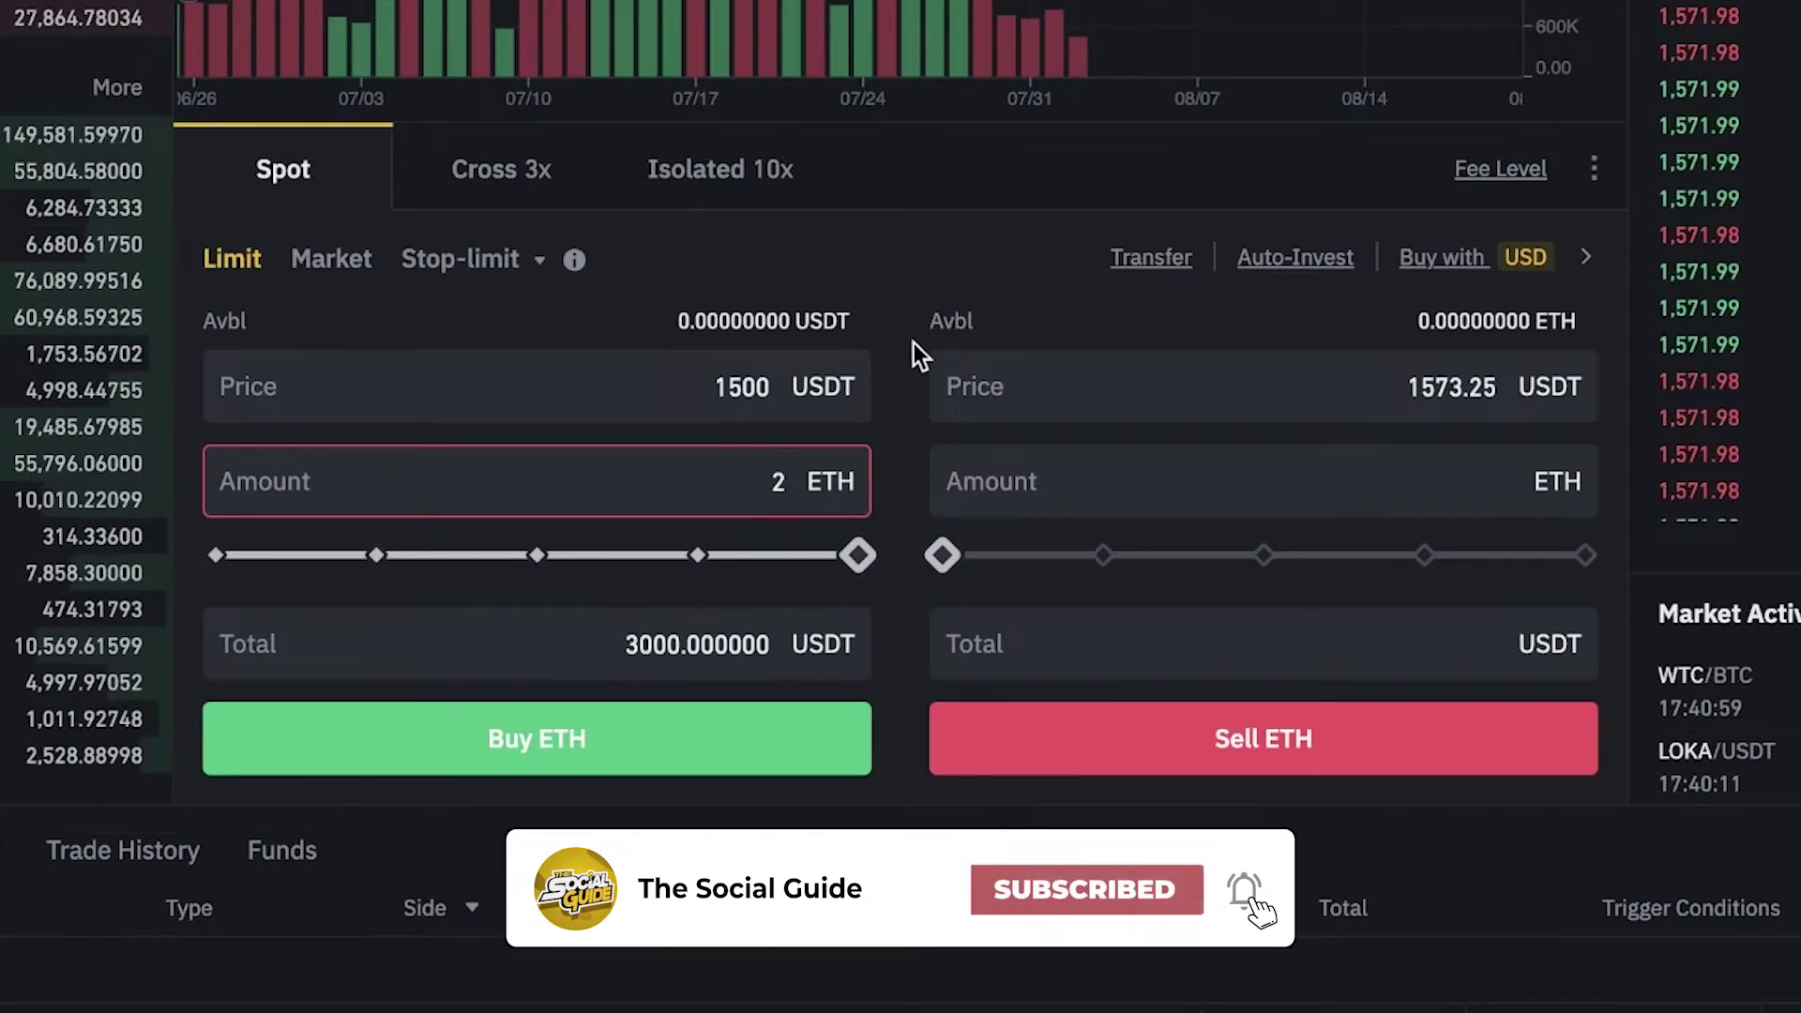
scroll(356, 778, down, 3)
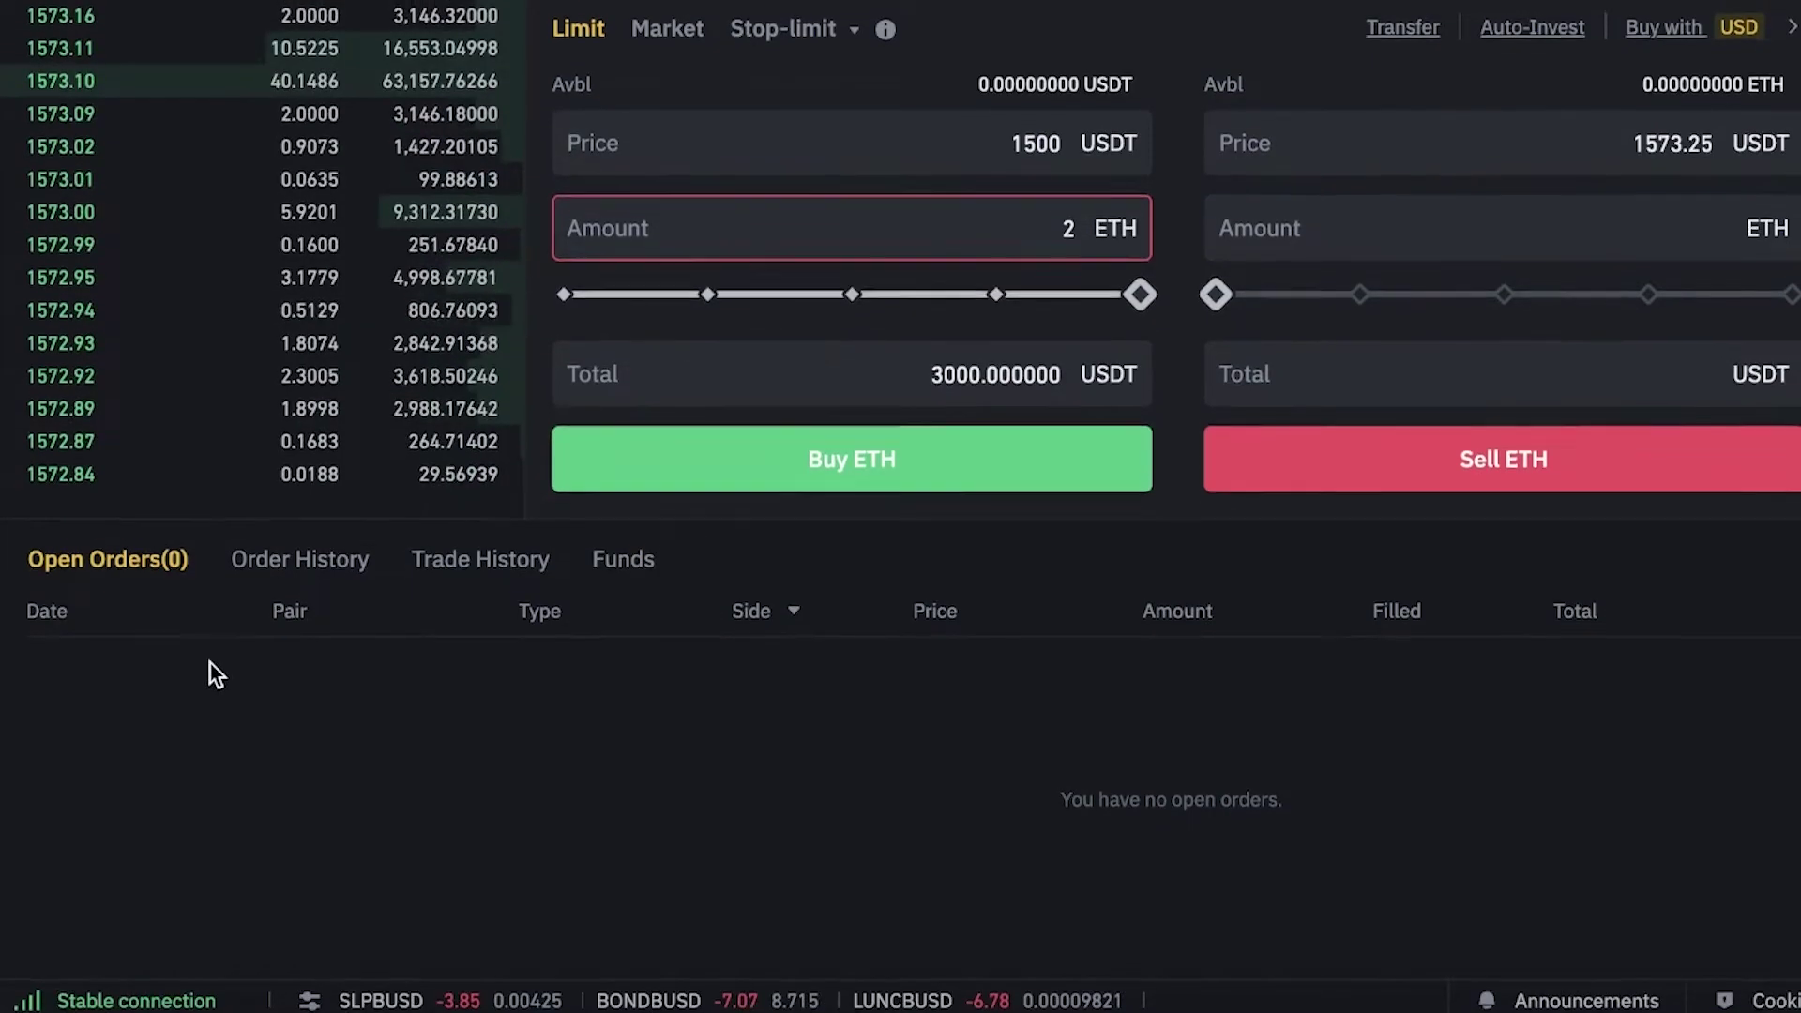
scroll(209, 672, up, 1)
mouse_move(204, 401)
scroll(205, 401, up, 5)
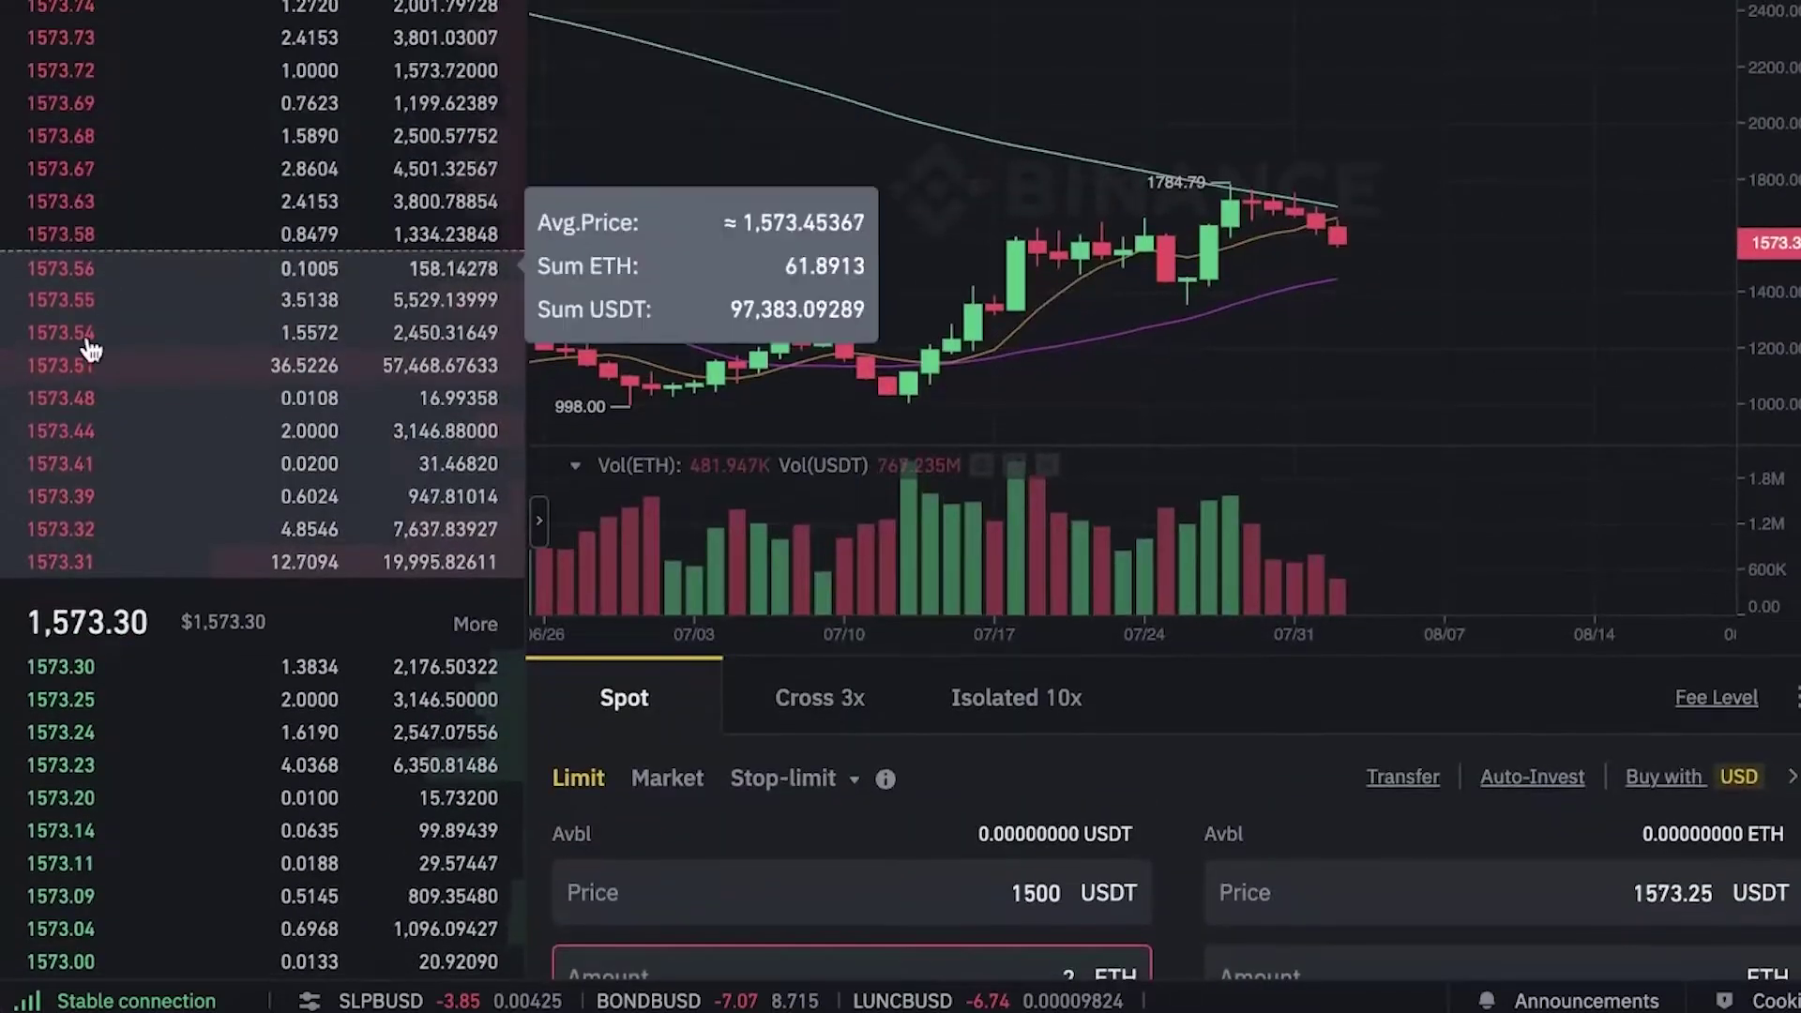
scroll(111, 717, up, 2)
scroll(237, 952, down, 1)
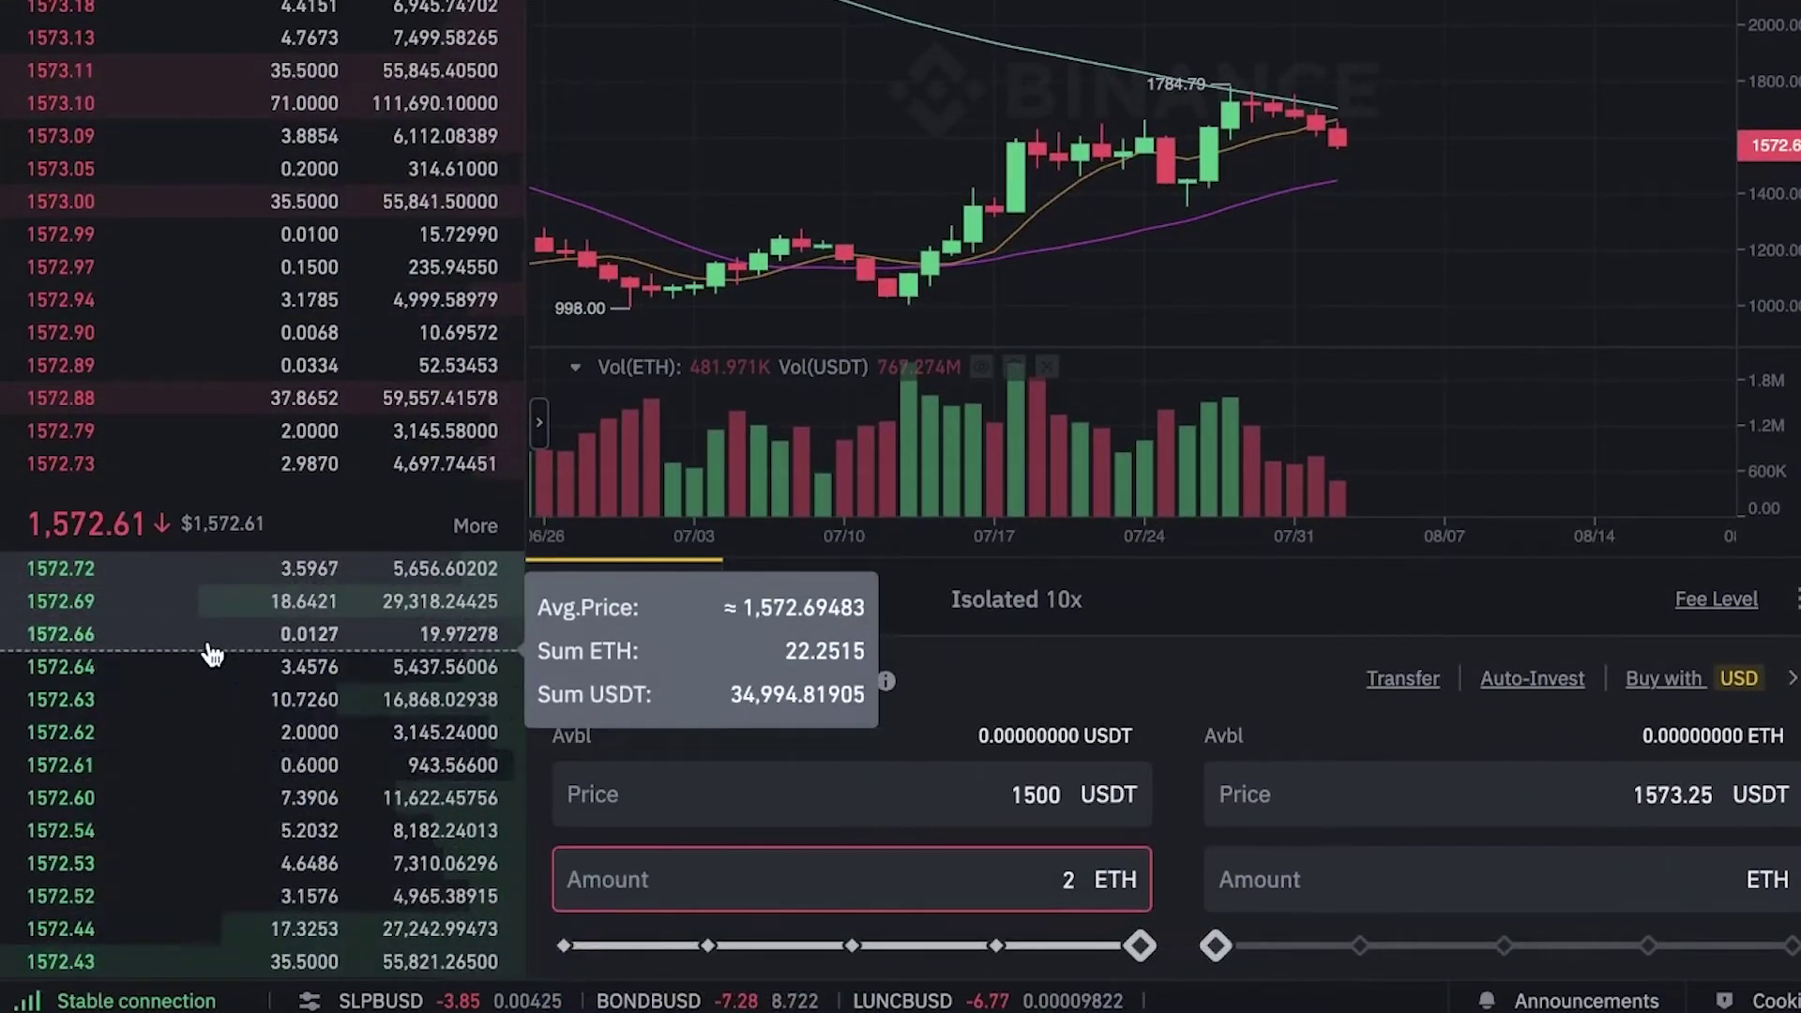
scroll(211, 634, down, 3)
scroll(164, 725, up, 6)
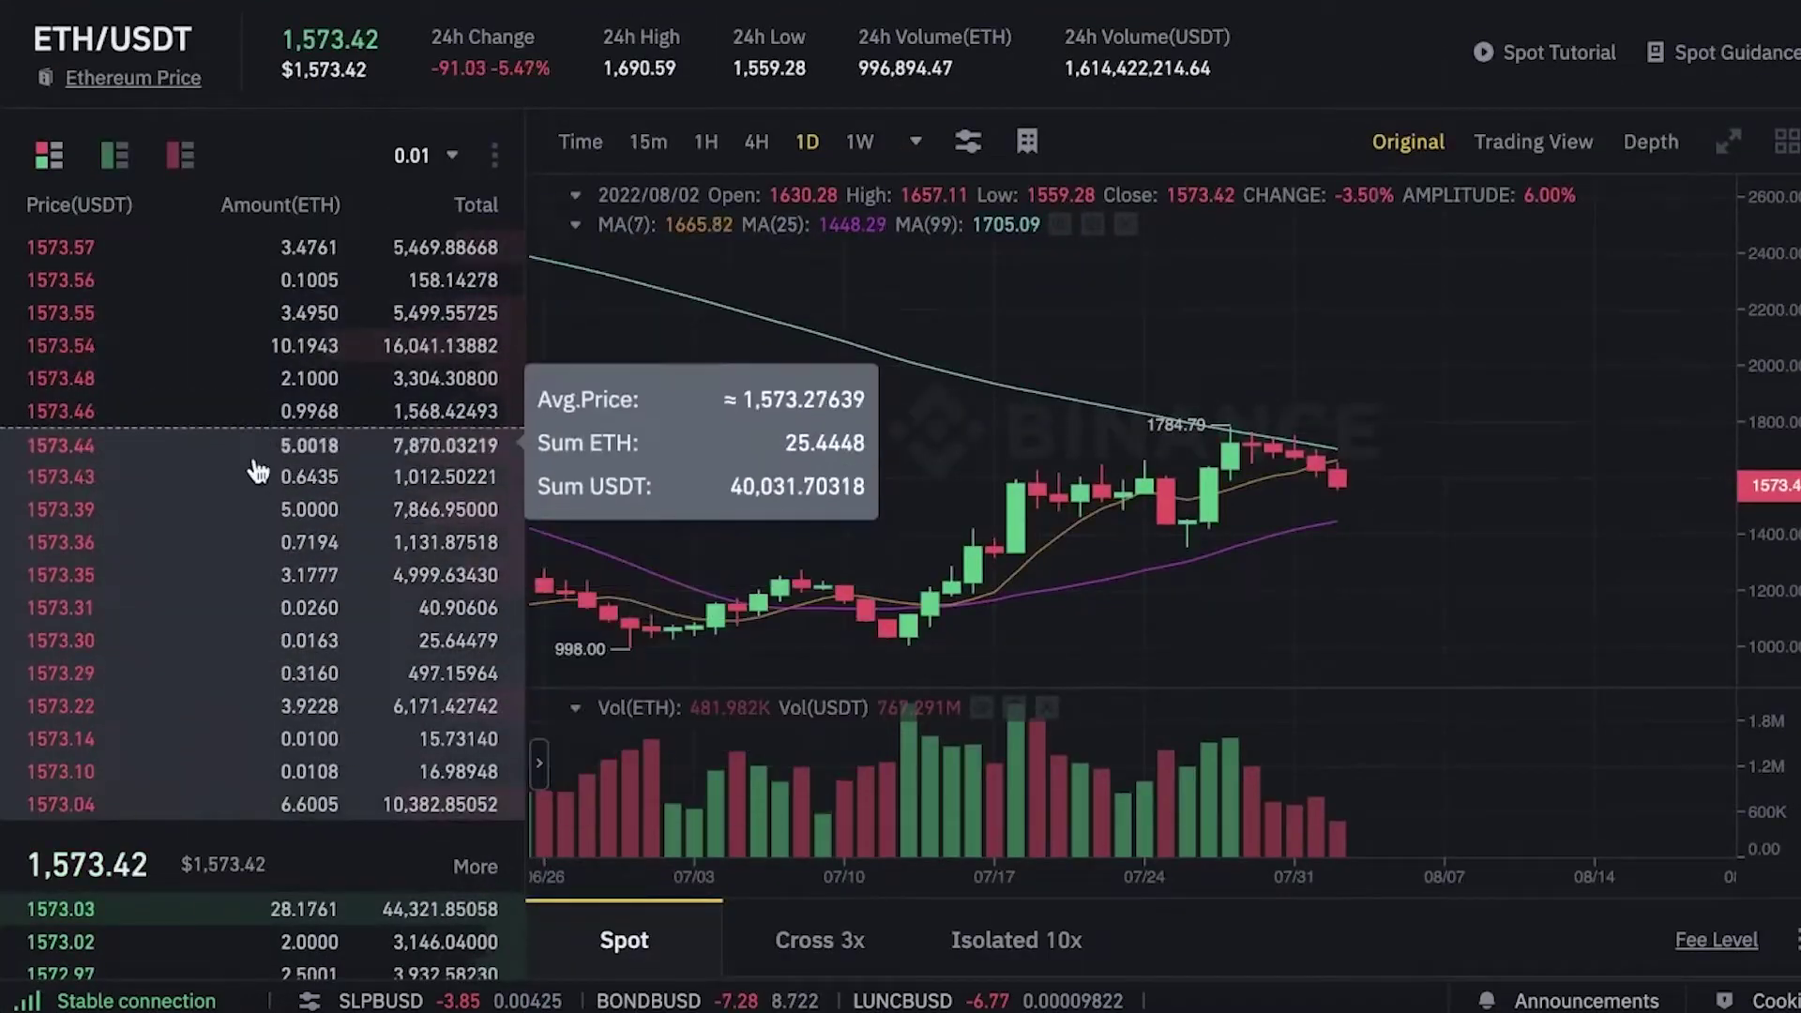
scroll(242, 598, down, 2)
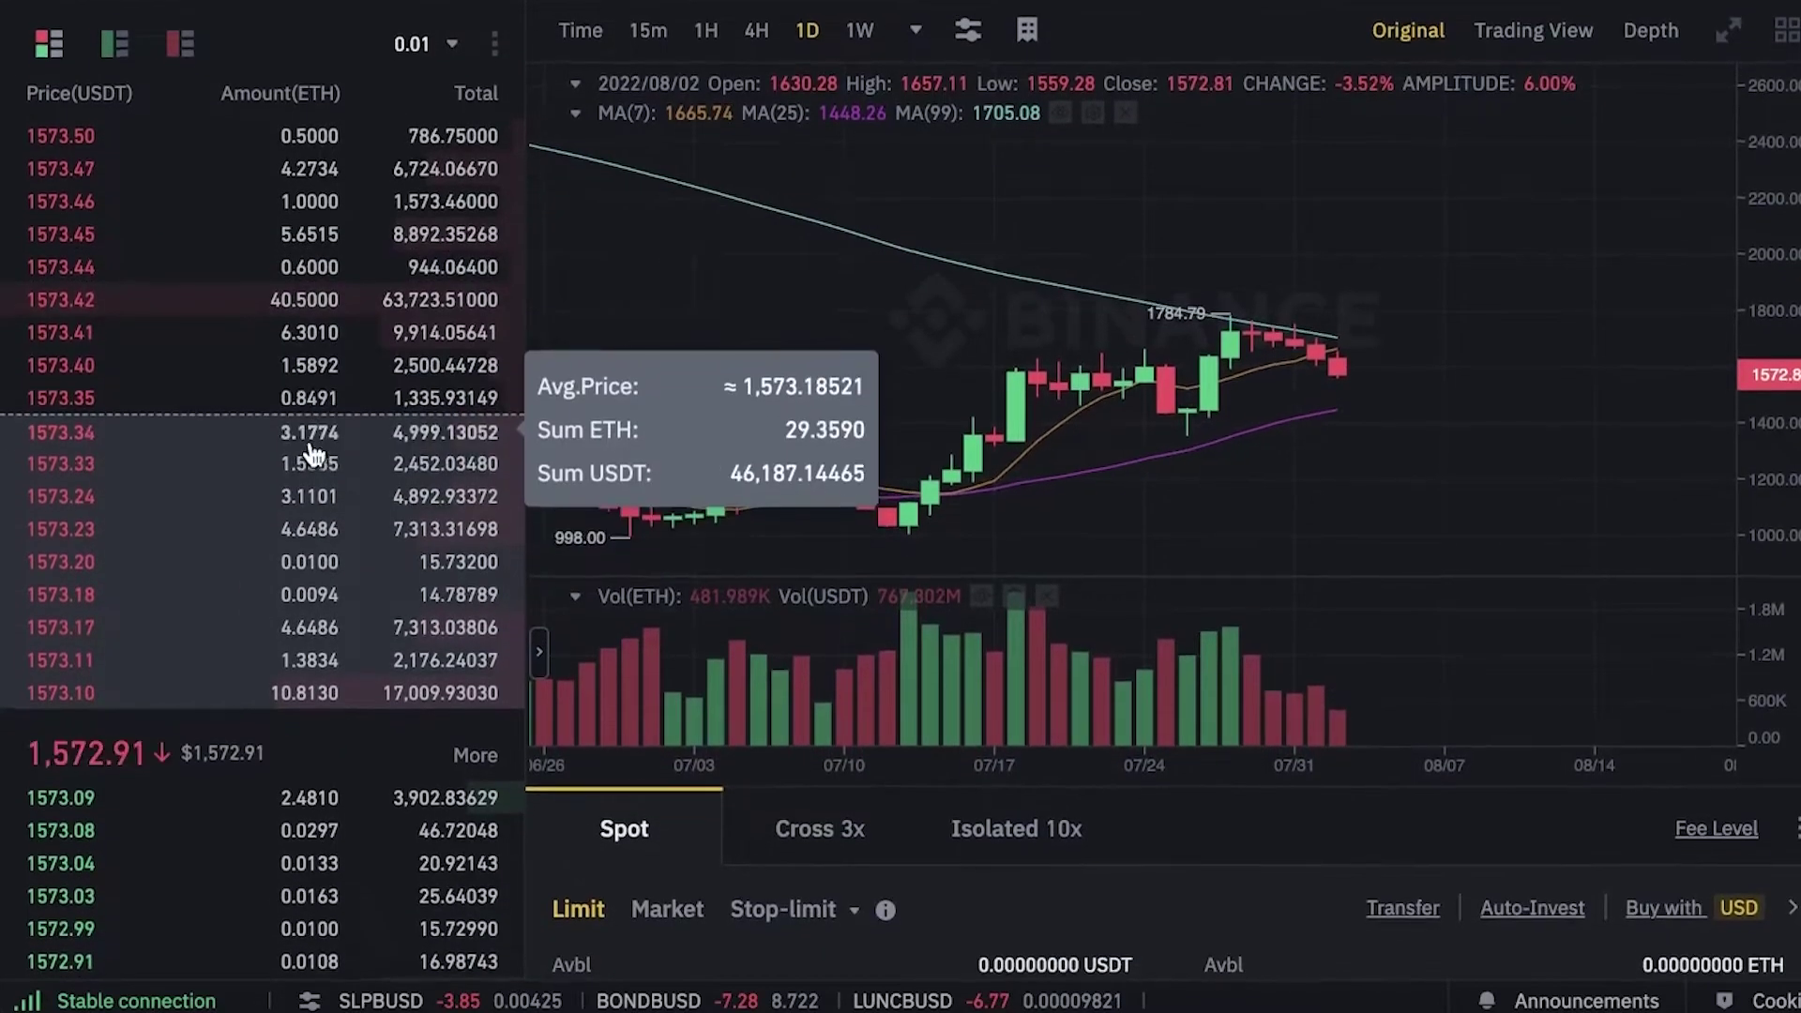
scroll(378, 467, down, 6)
scroll(378, 466, down, 1)
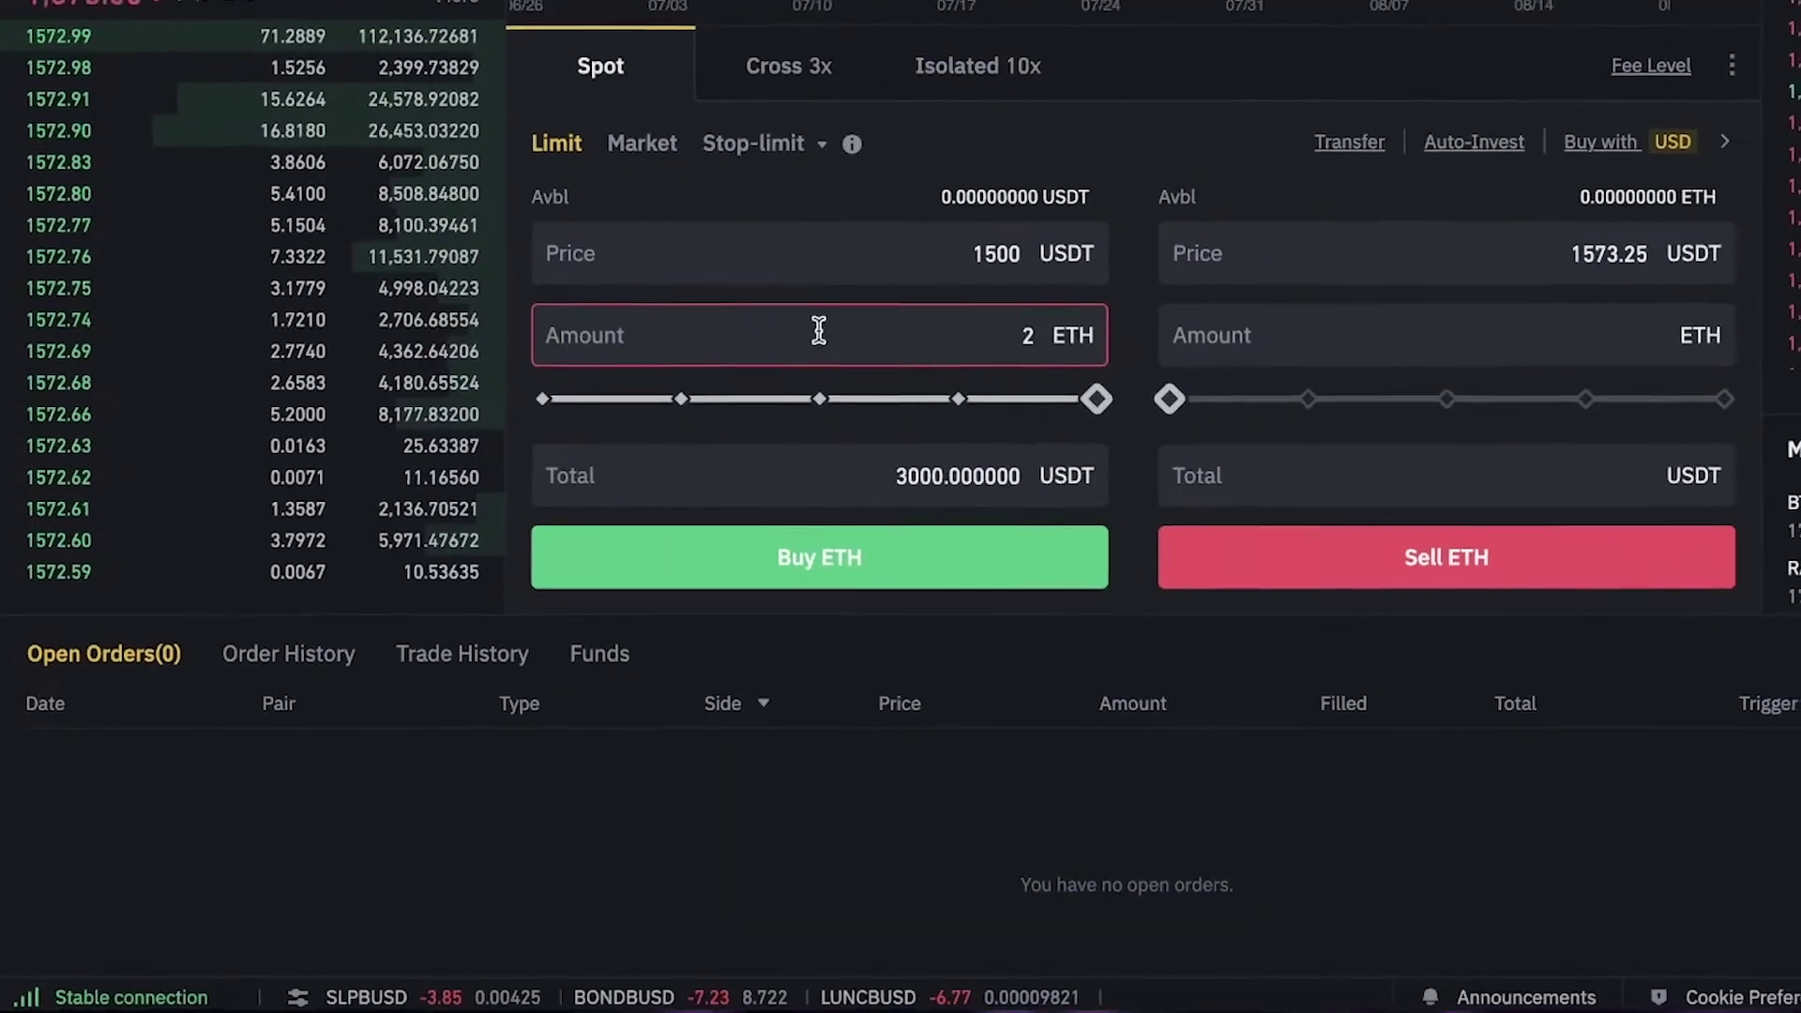
Change the buy limit price to 1570 USDT, making the 2 ETH total 3140 USDT.
click(887, 334)
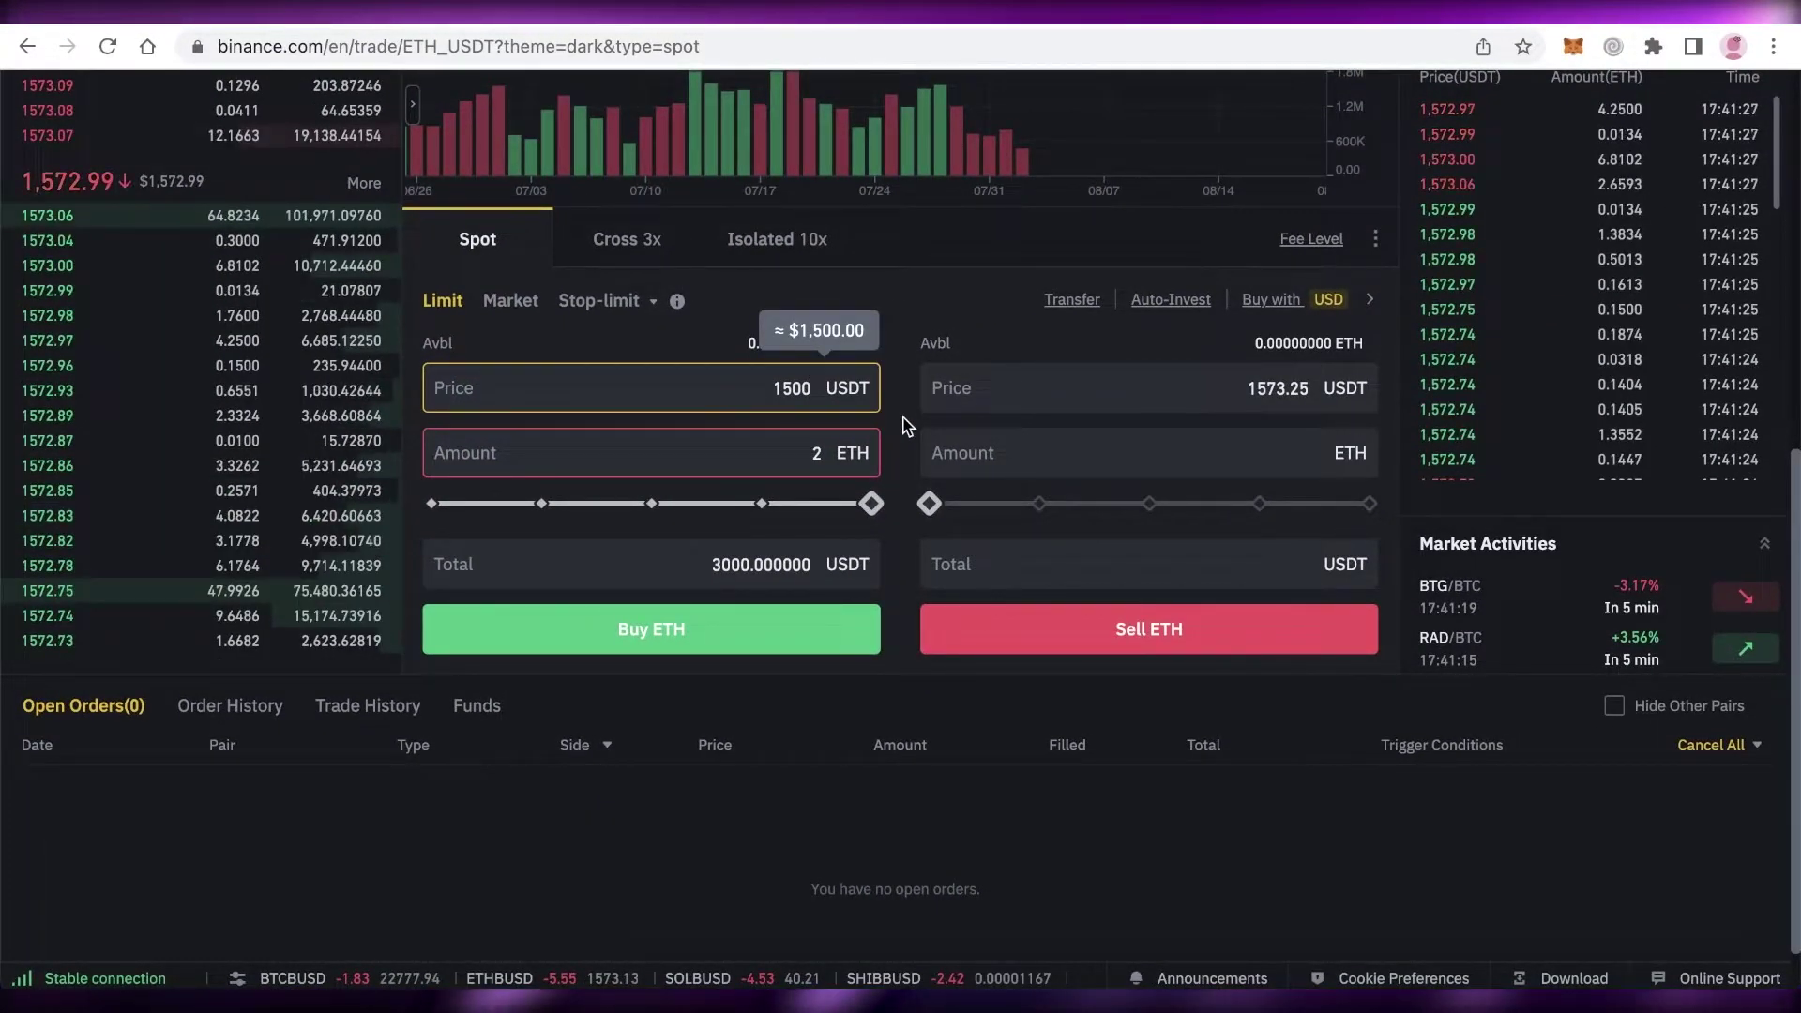
key(BackSpace)
key(BackSpace)
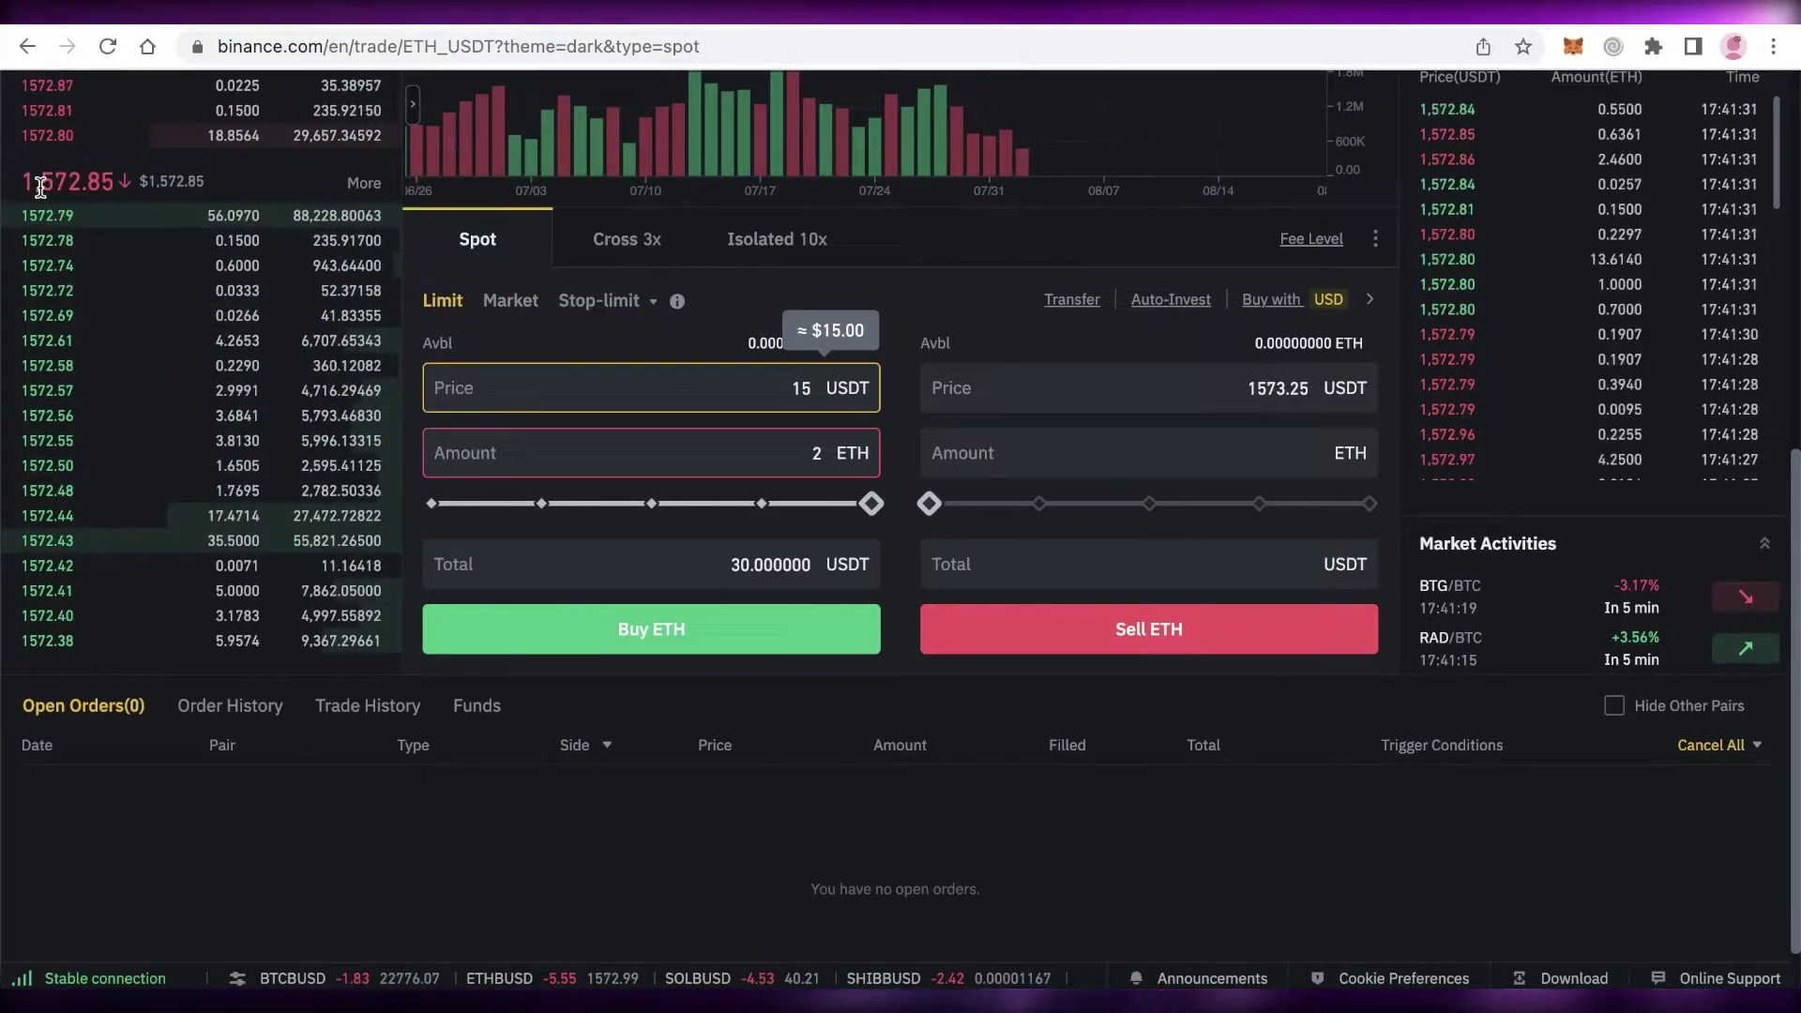
text(70)
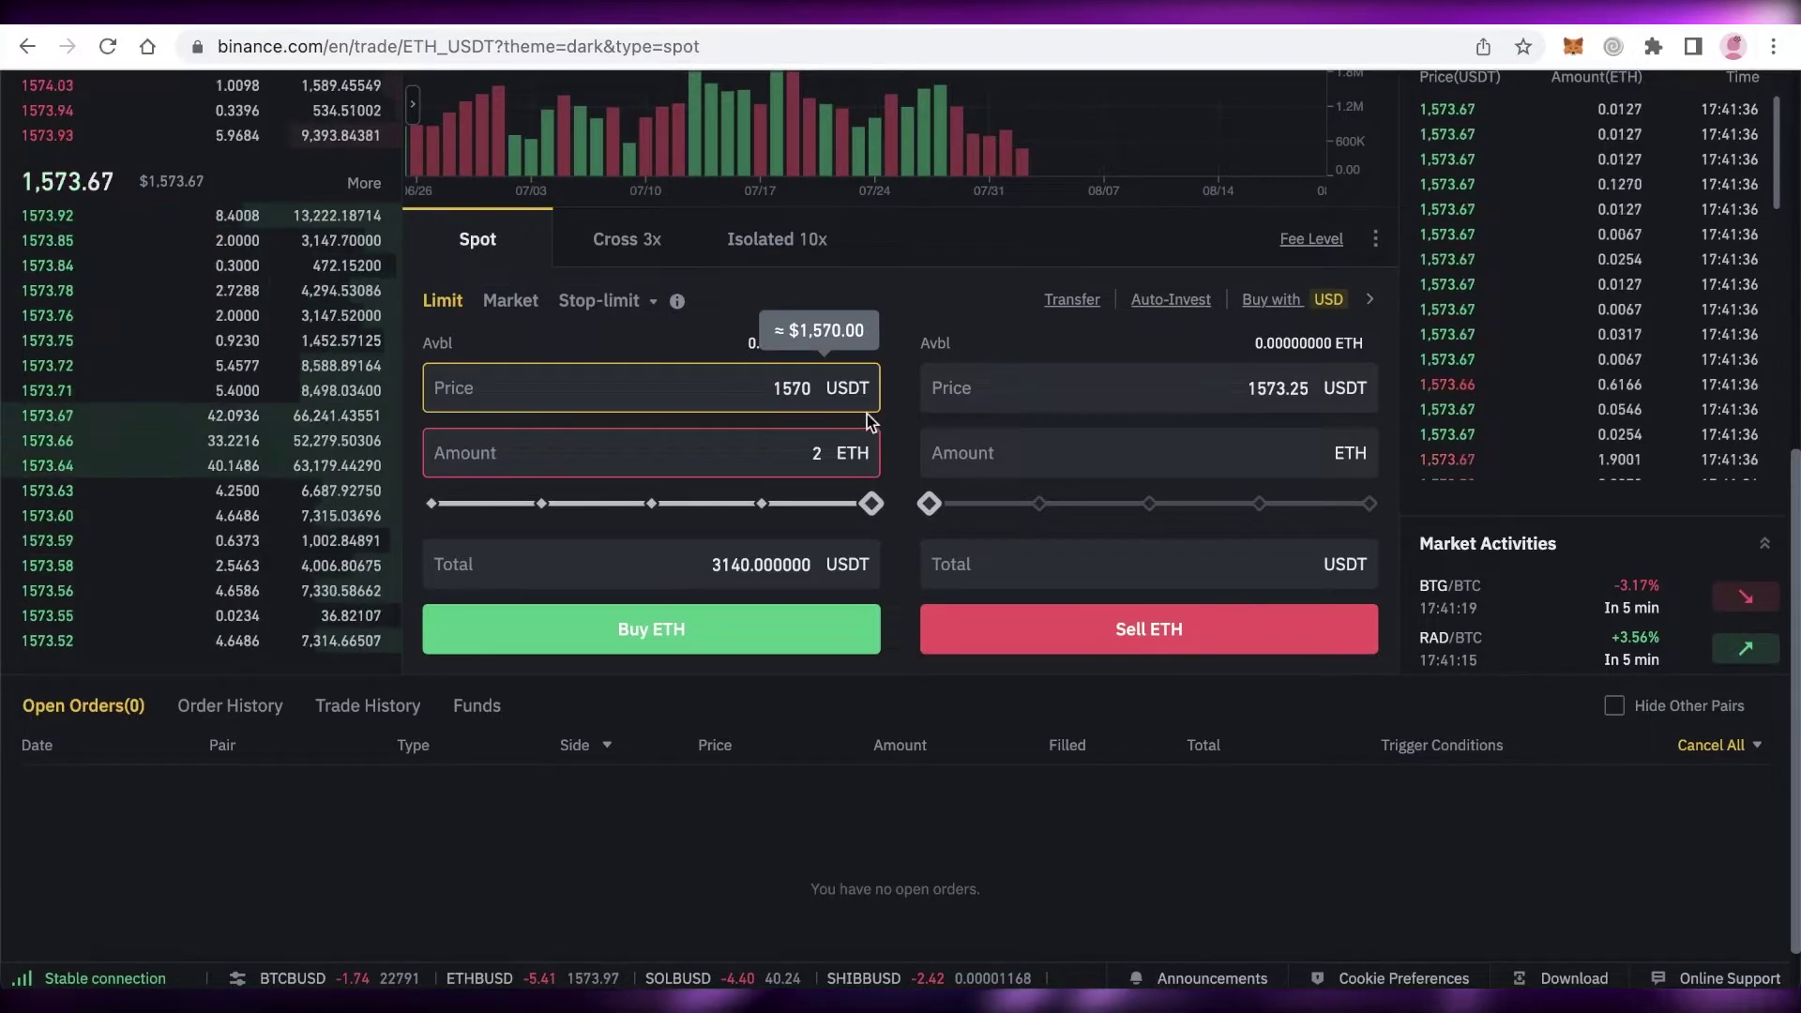
Open and close the Transfer dialog, then scroll around the spot page.
click(1055, 302)
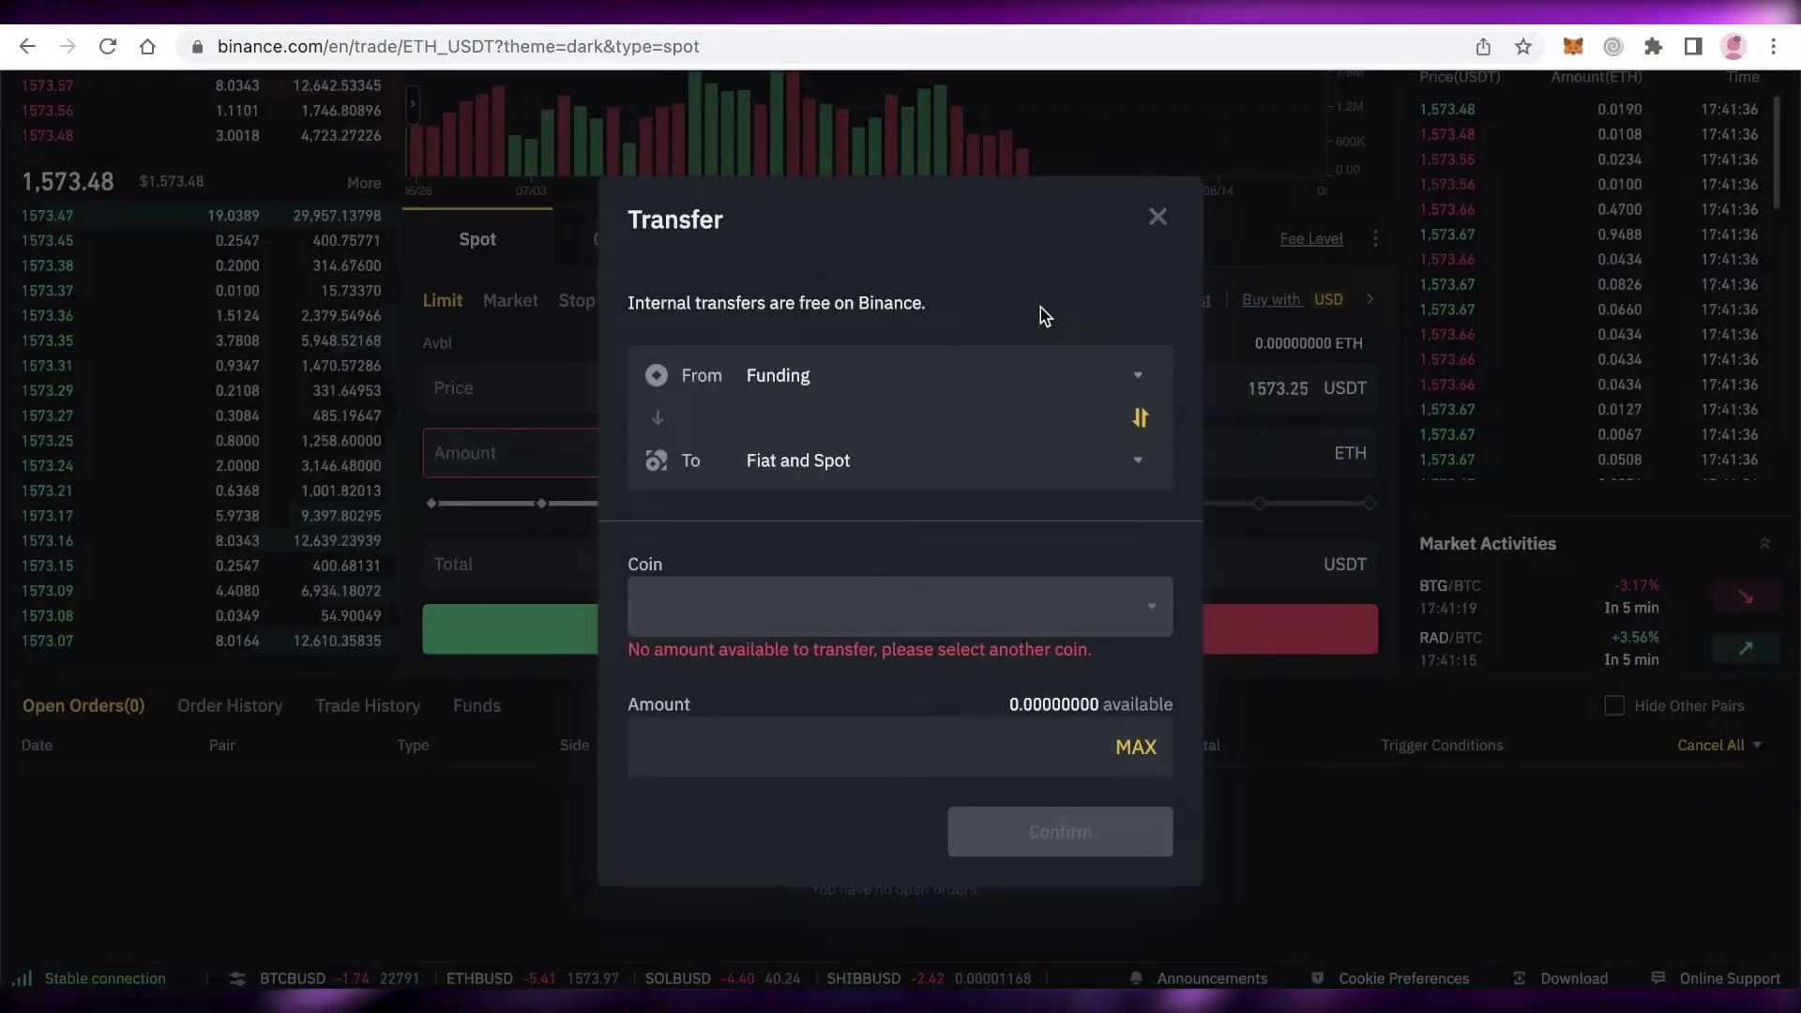
click(1156, 218)
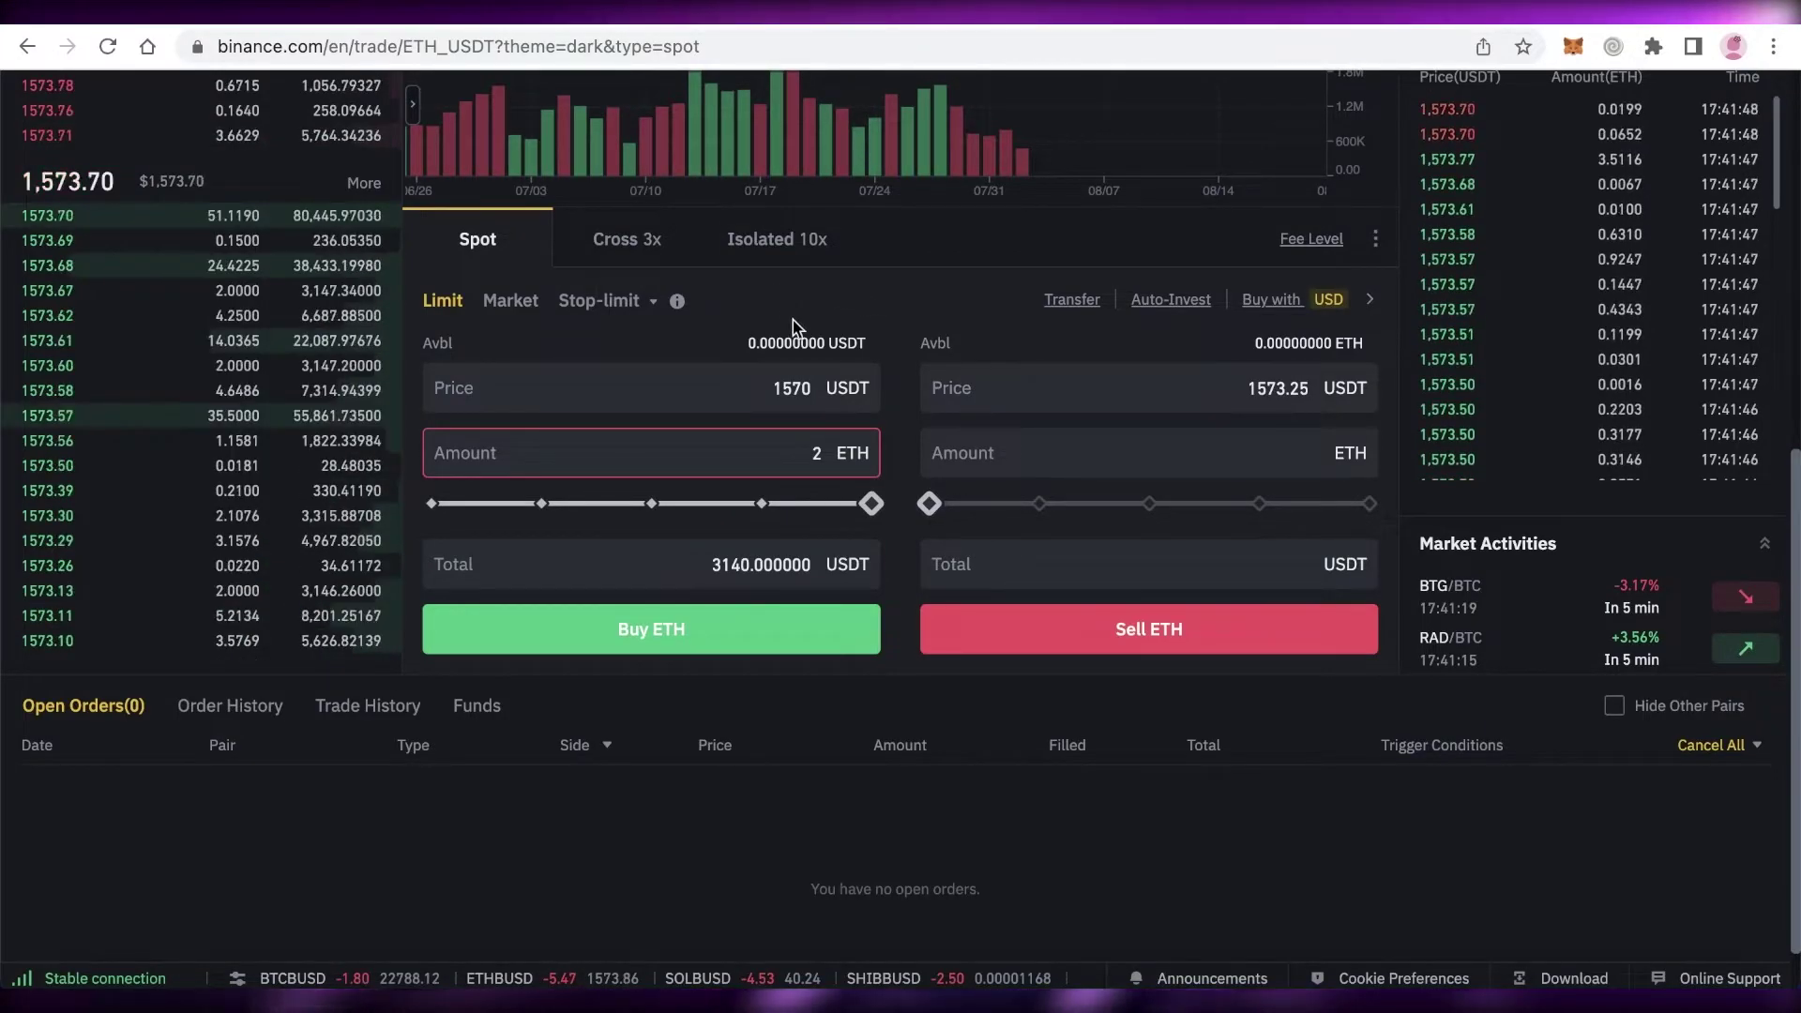
scroll(792, 319, up, 1)
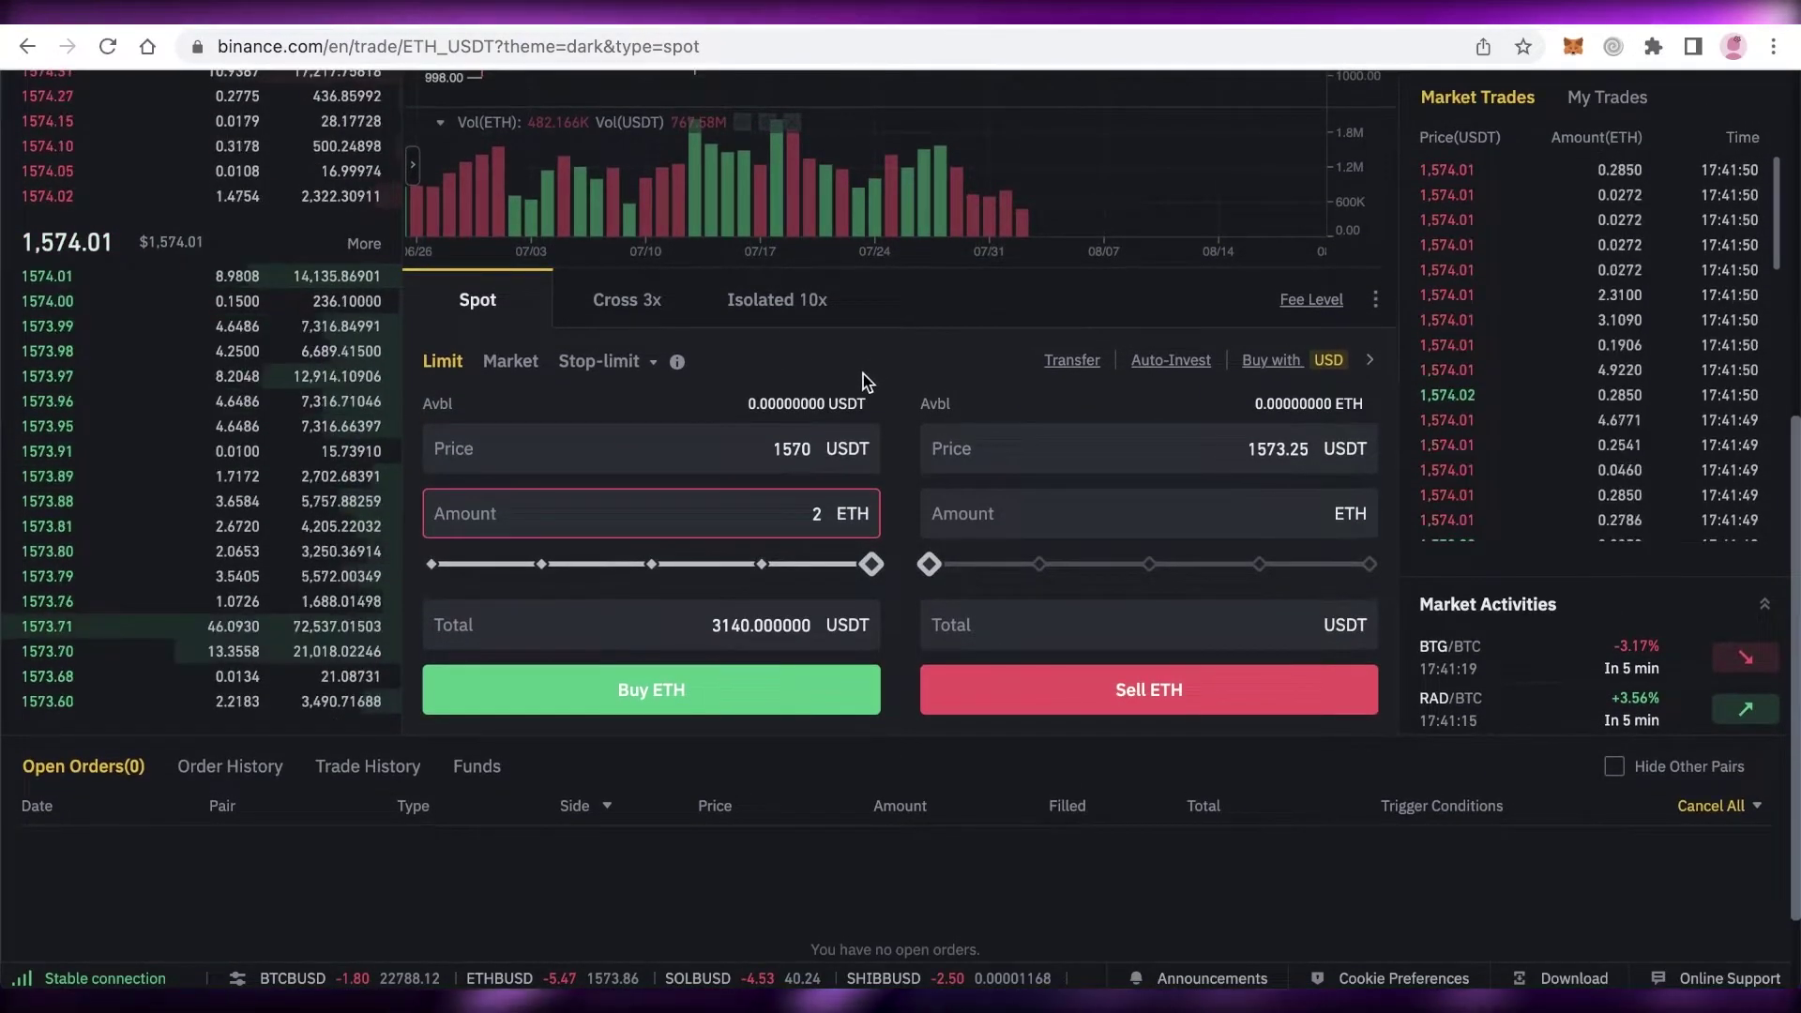
scroll(876, 355, up, 3)
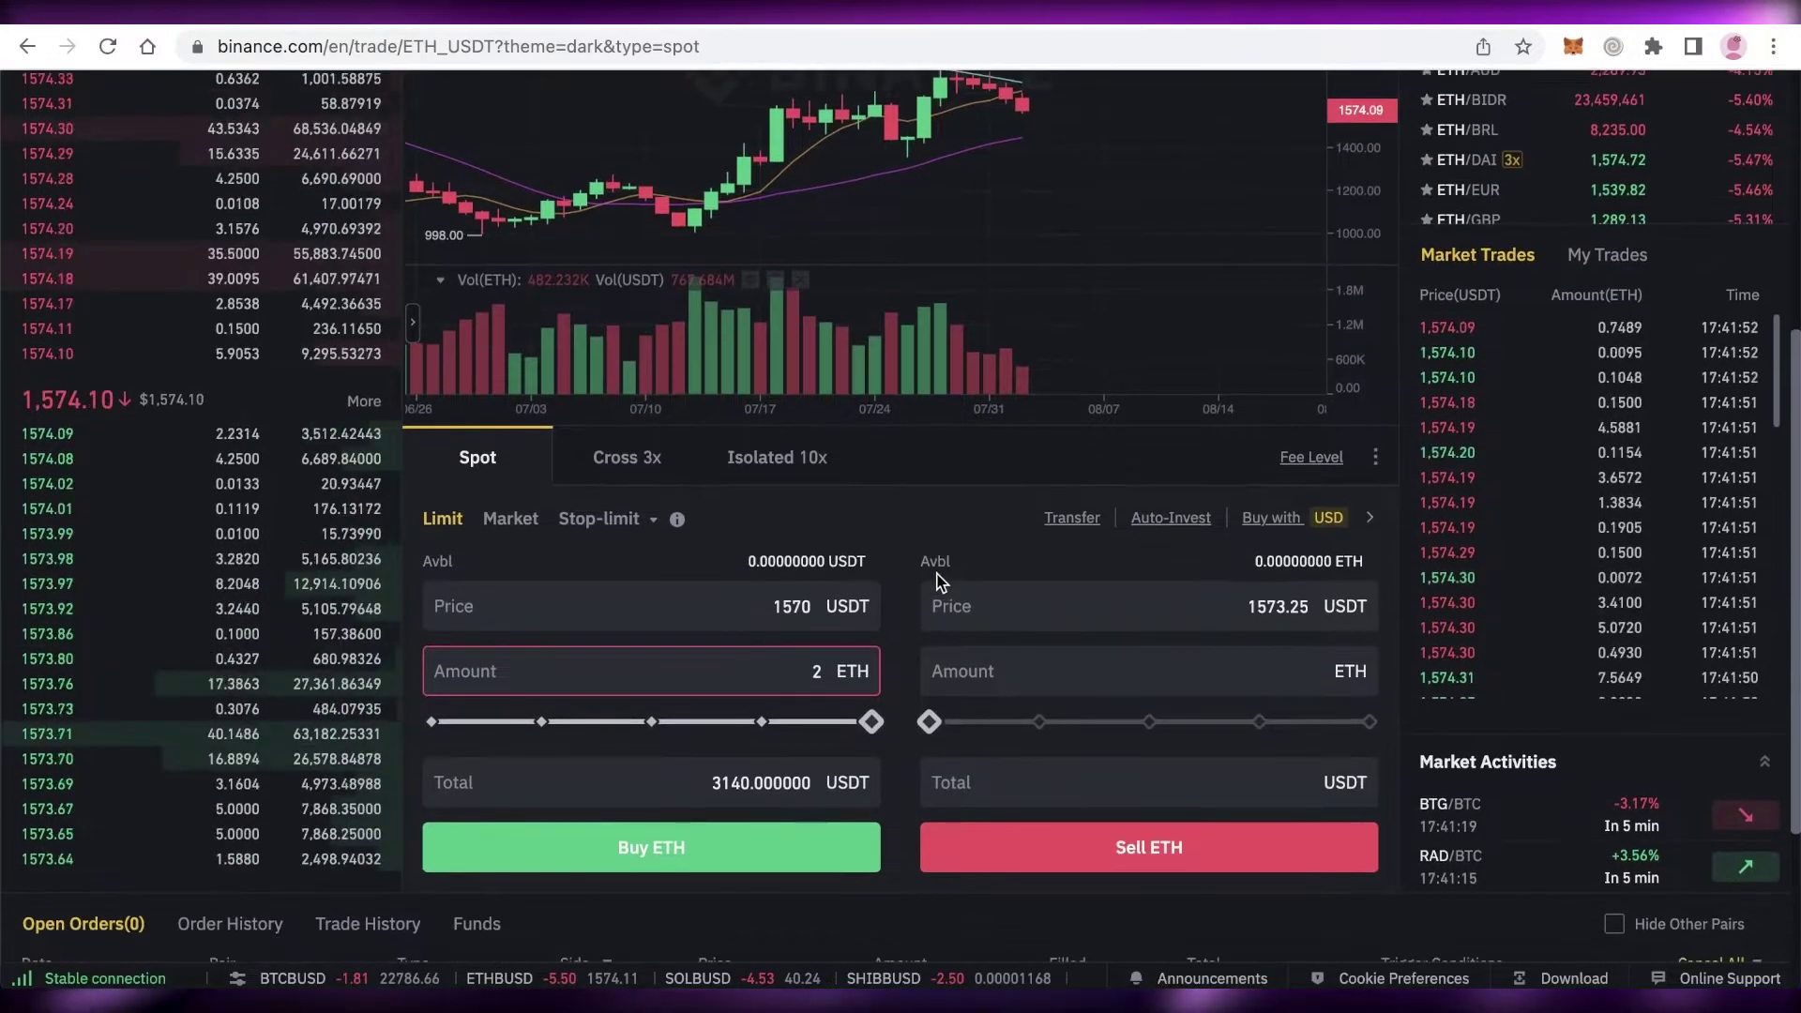
scroll(591, 512, down, 4)
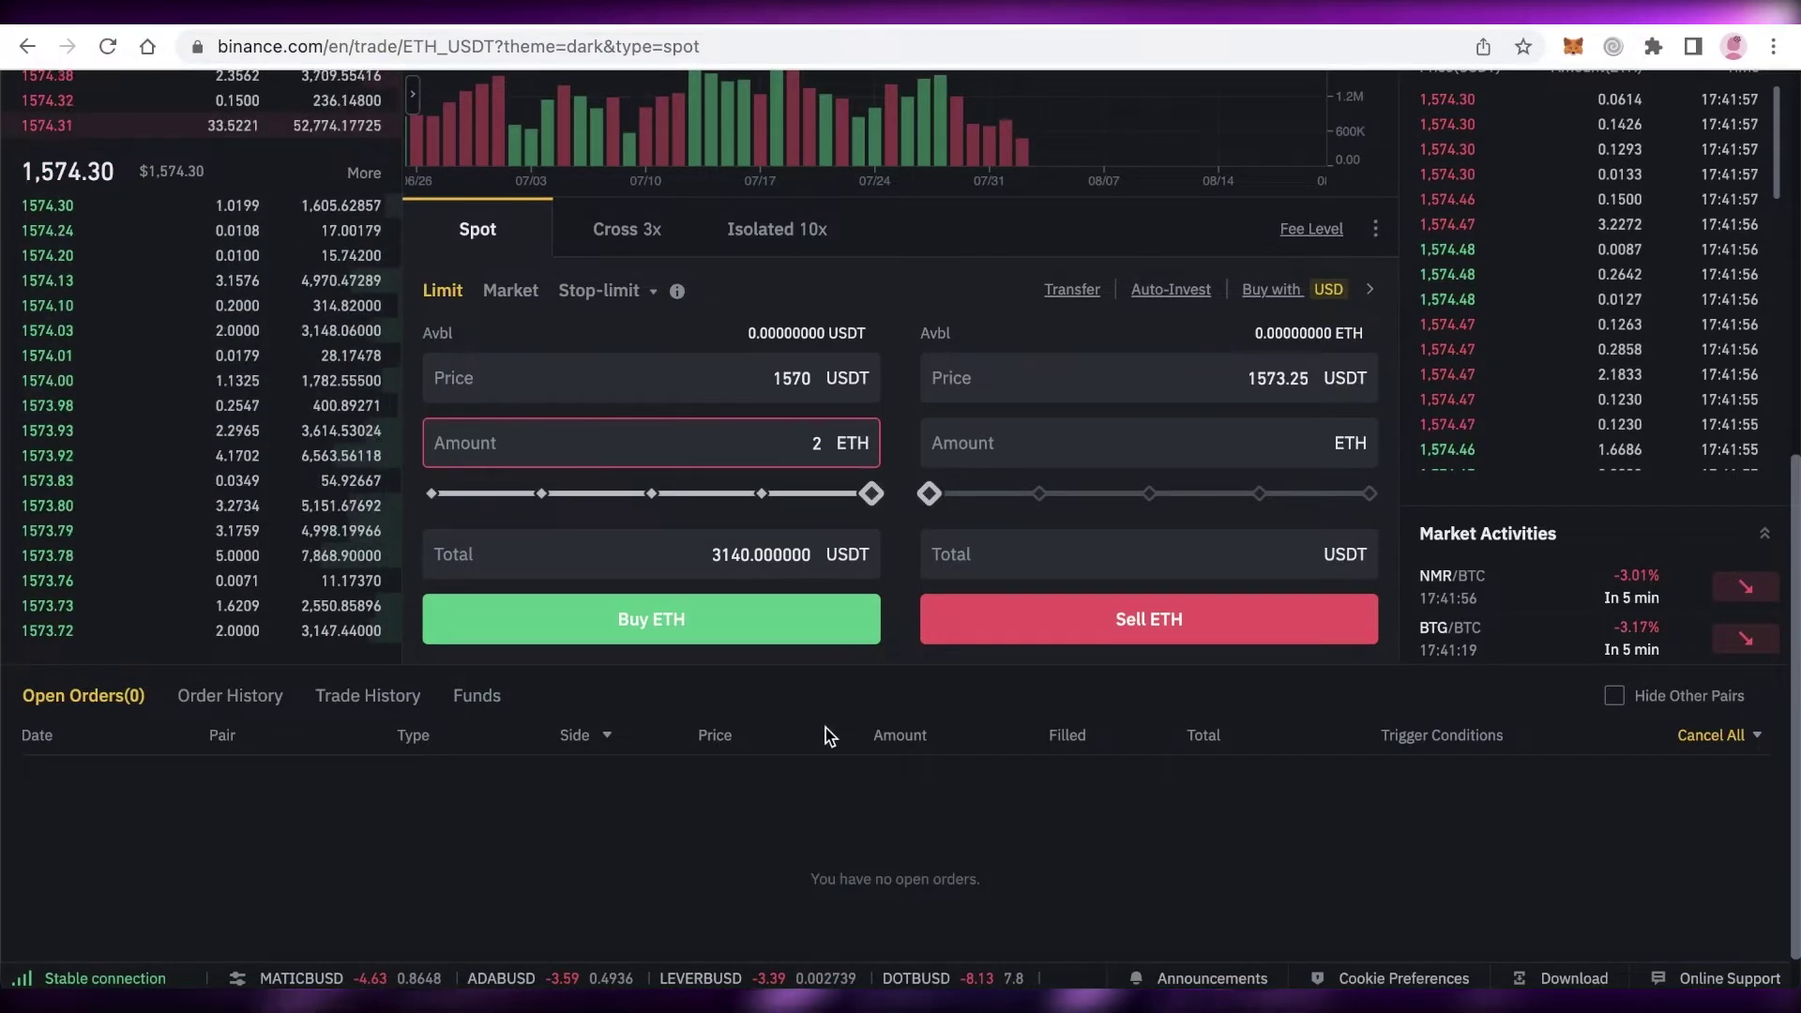
Replace the 1573.25 sell price with 1900 USDT.
double_click(1011, 390)
key(BackSpace)
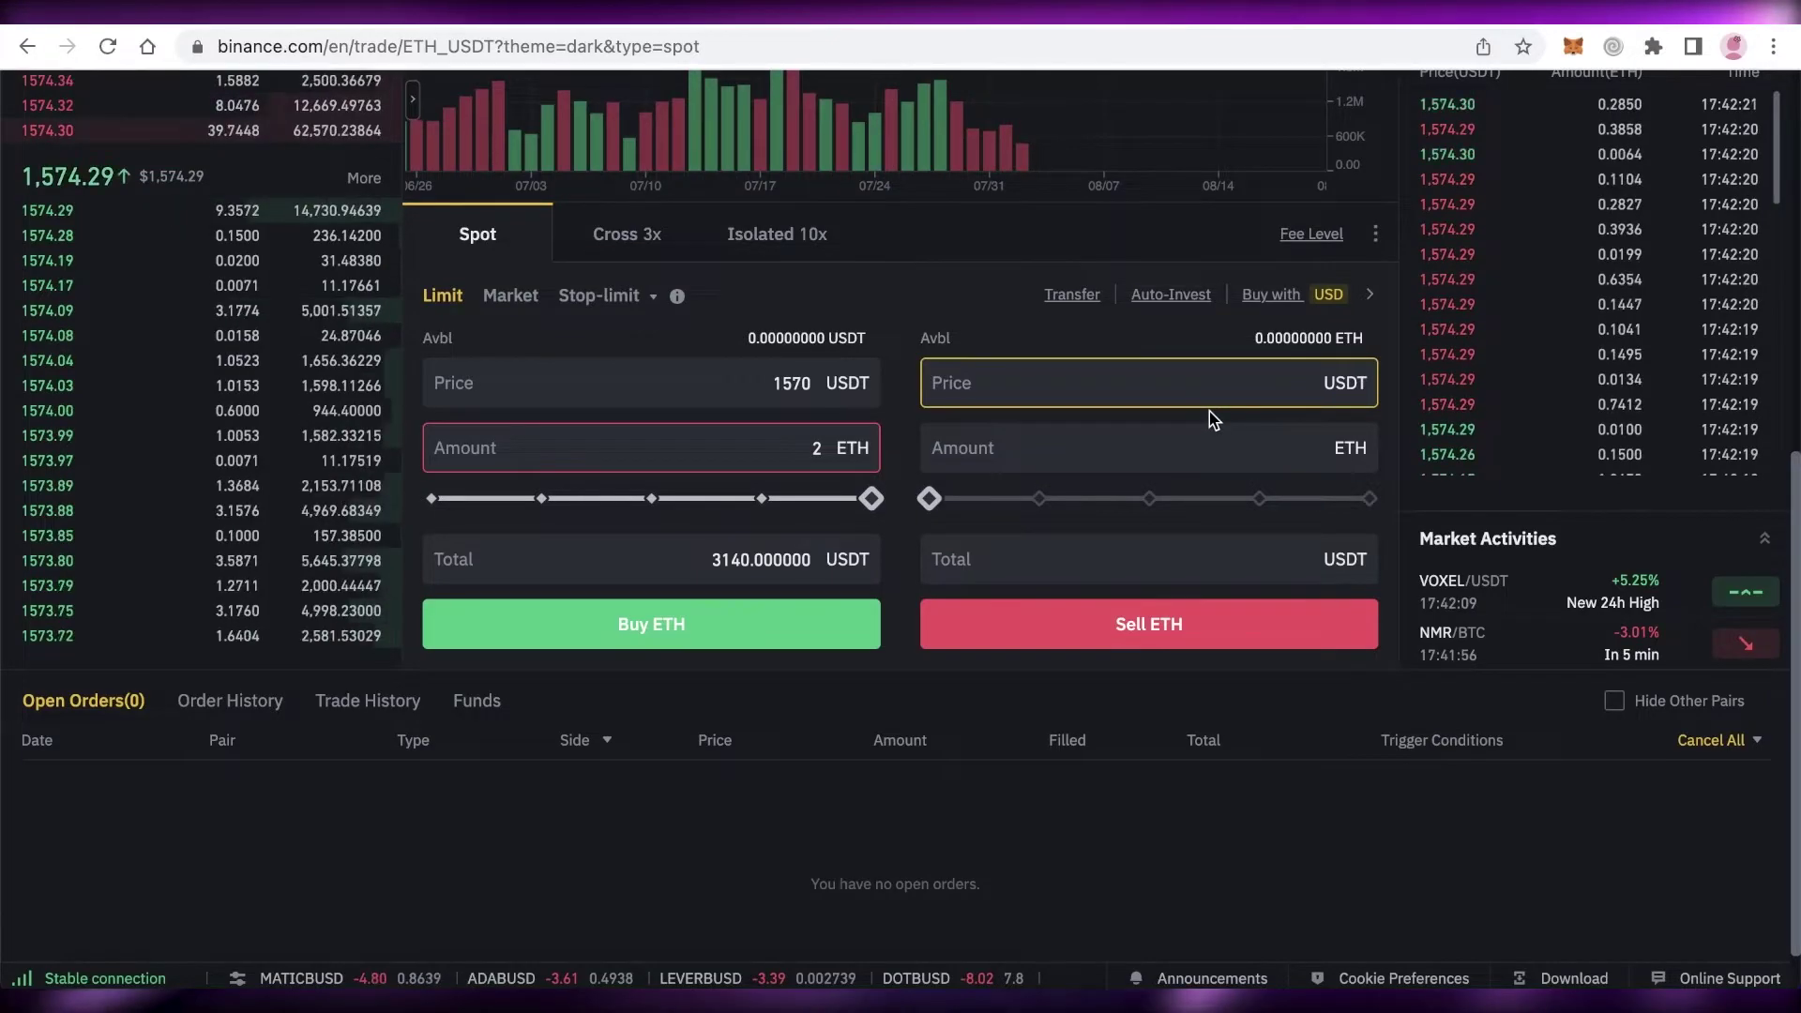
text(1)
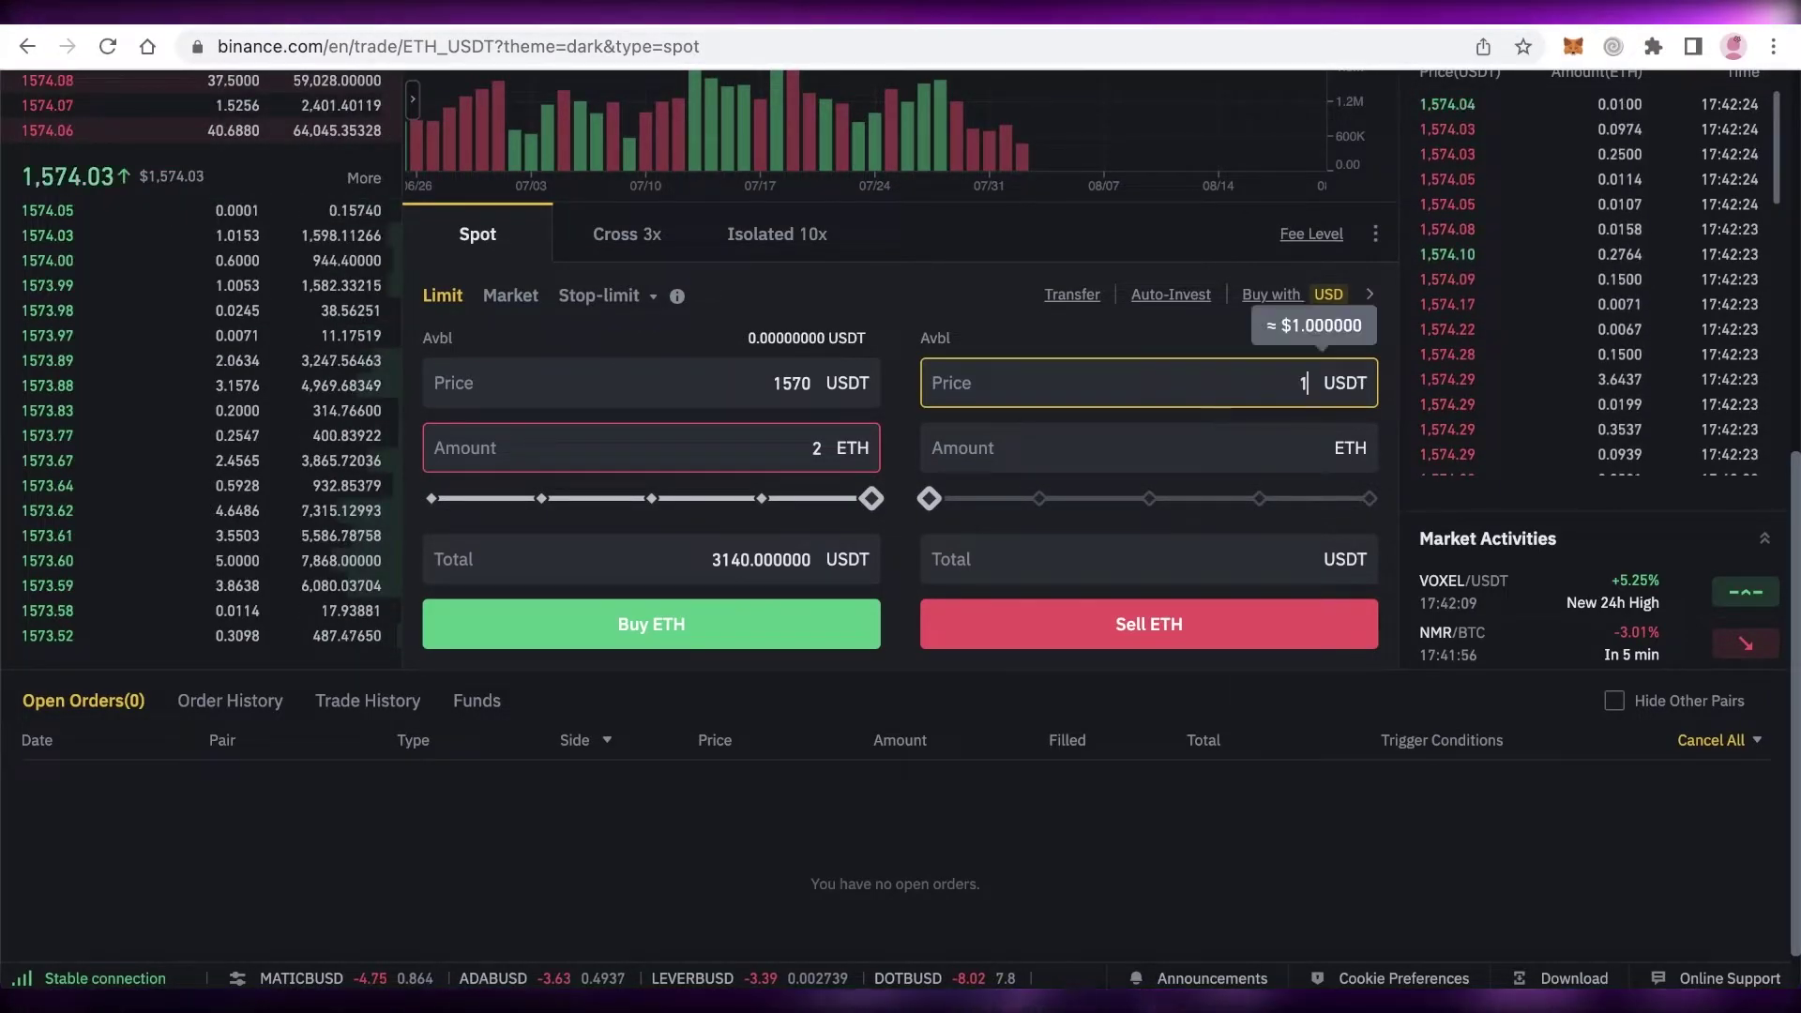
text(900)
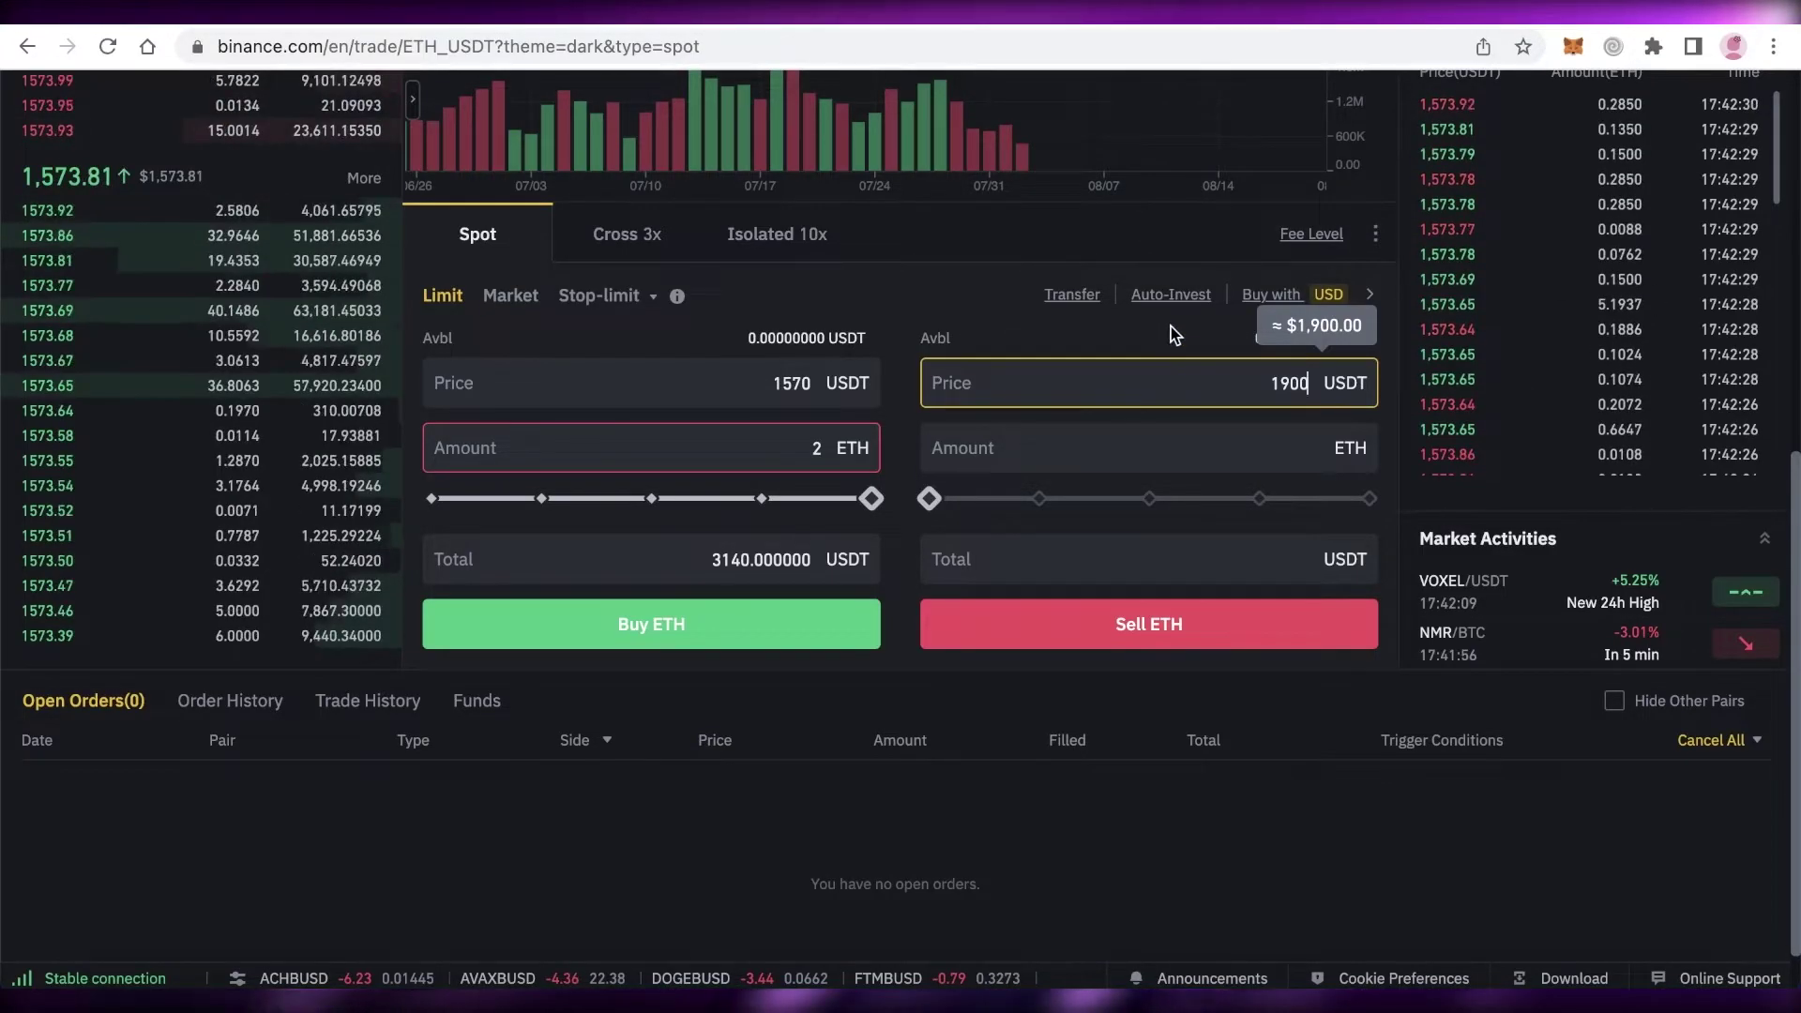
Enter a 2 ETH sell amount (3800 USDT total) and attempt Sell ETH.
click(1208, 491)
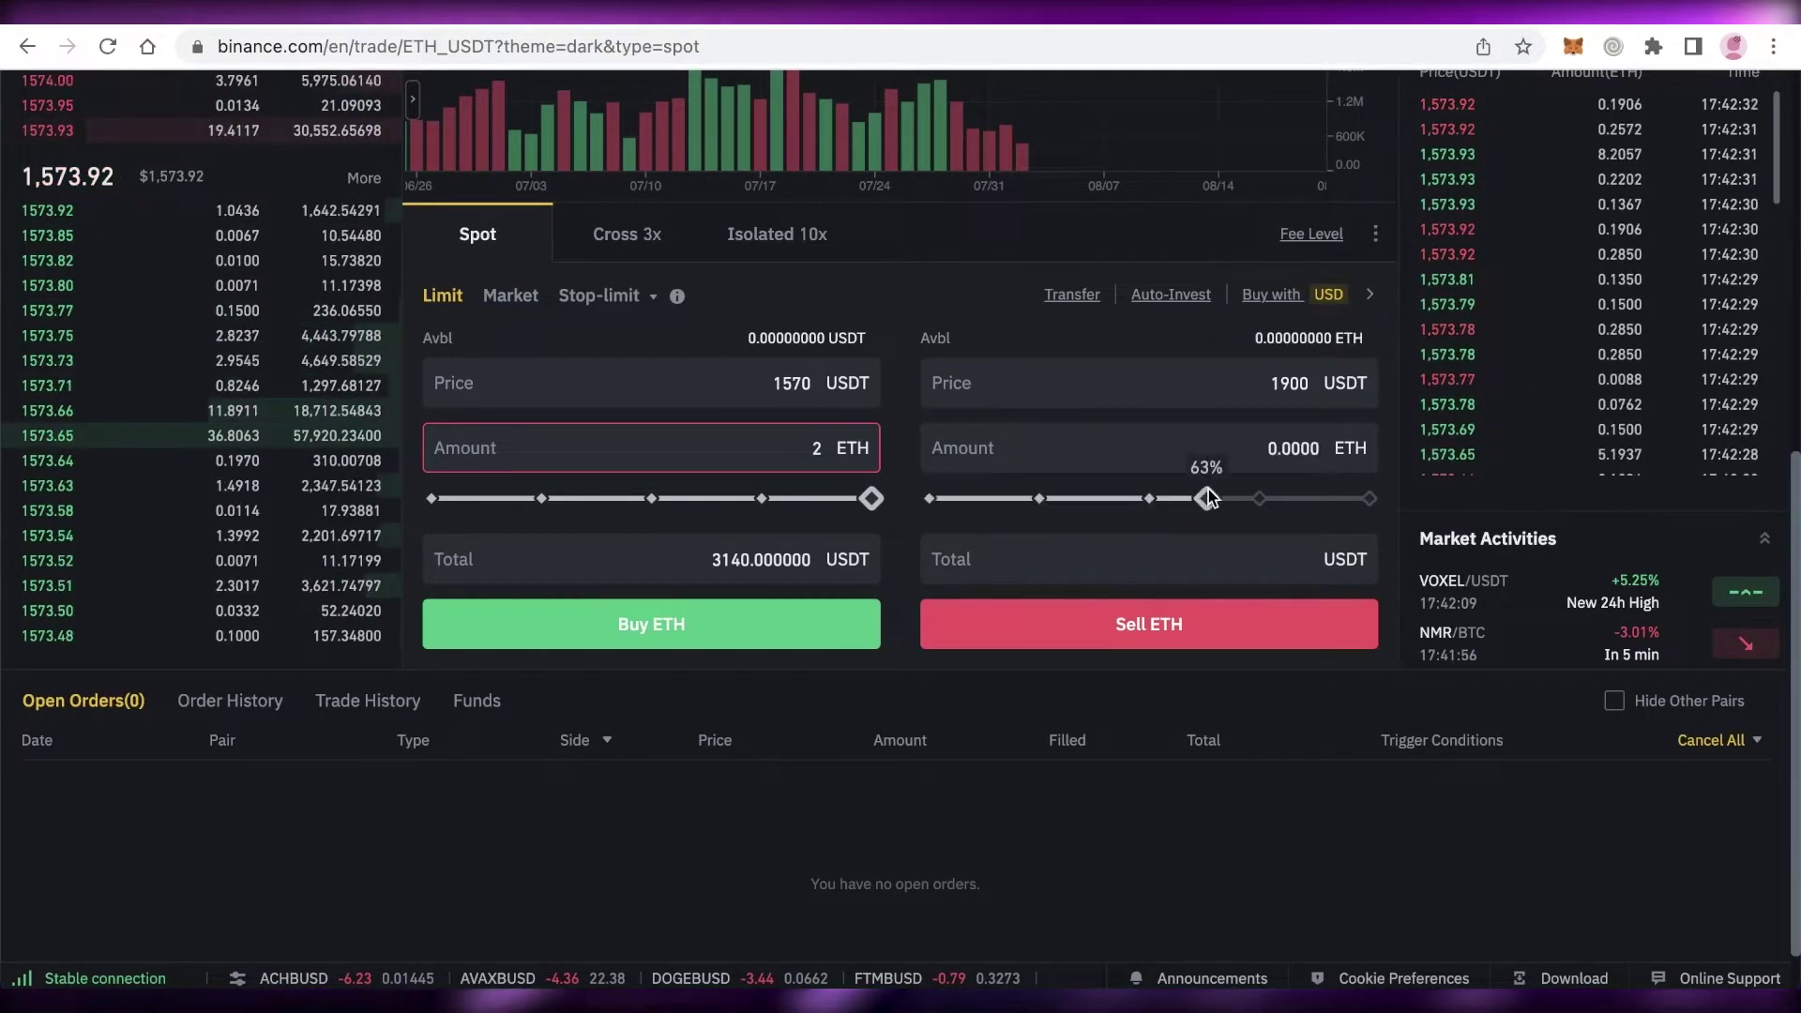
click(1138, 450)
text(2)
key(Delete)
key(Delete)
key(Delete)
key(Delete)
key(Delete)
key(Delete)
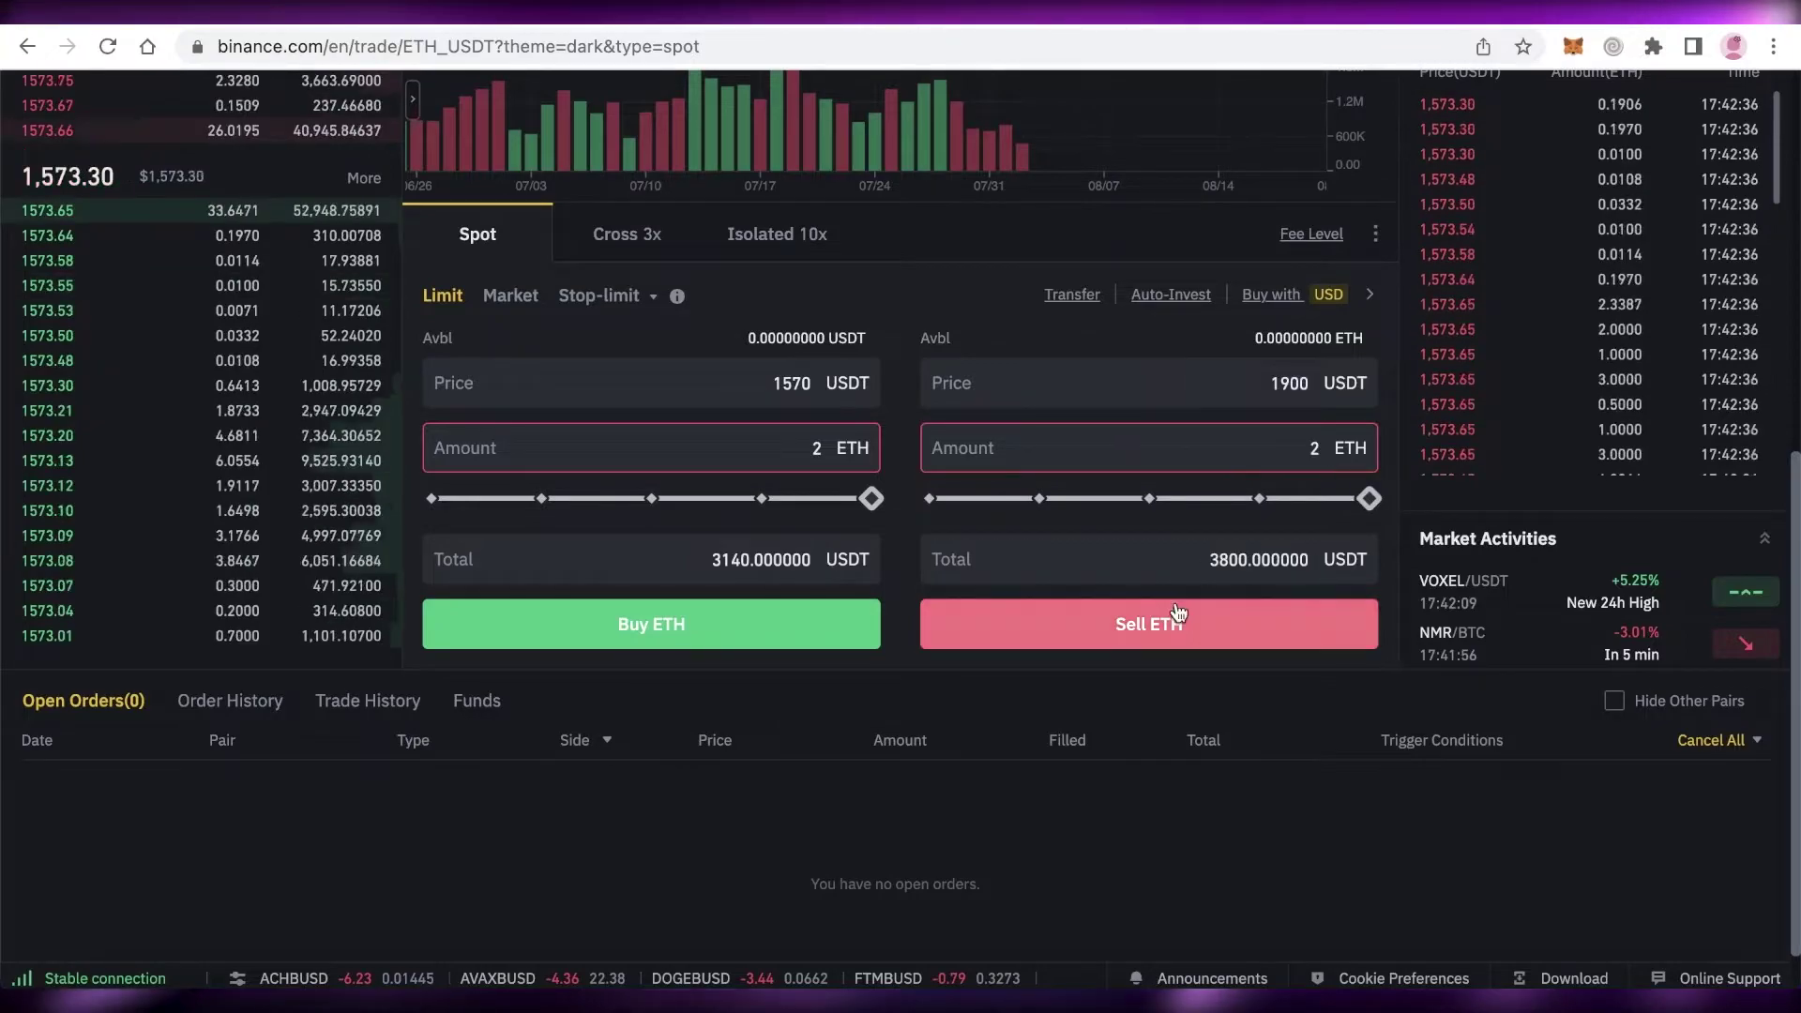
click(1173, 646)
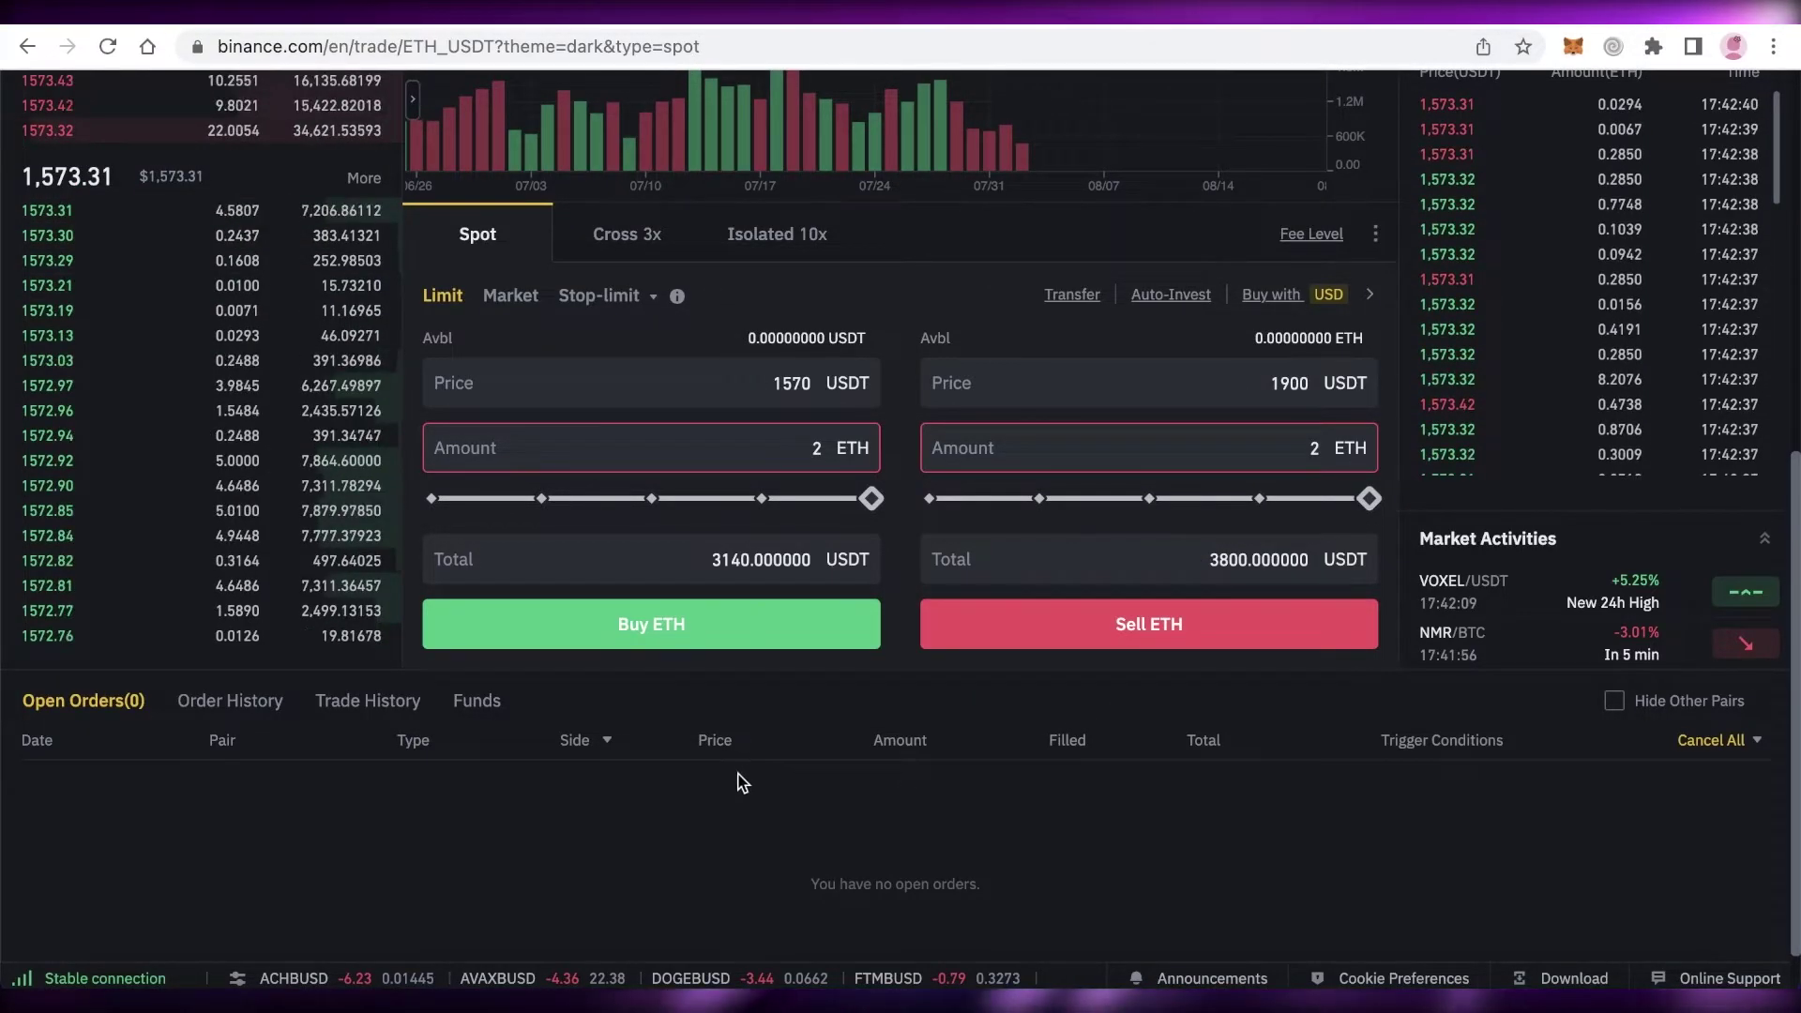
scroll(771, 732, down, 1)
scroll(844, 702, up, 3)
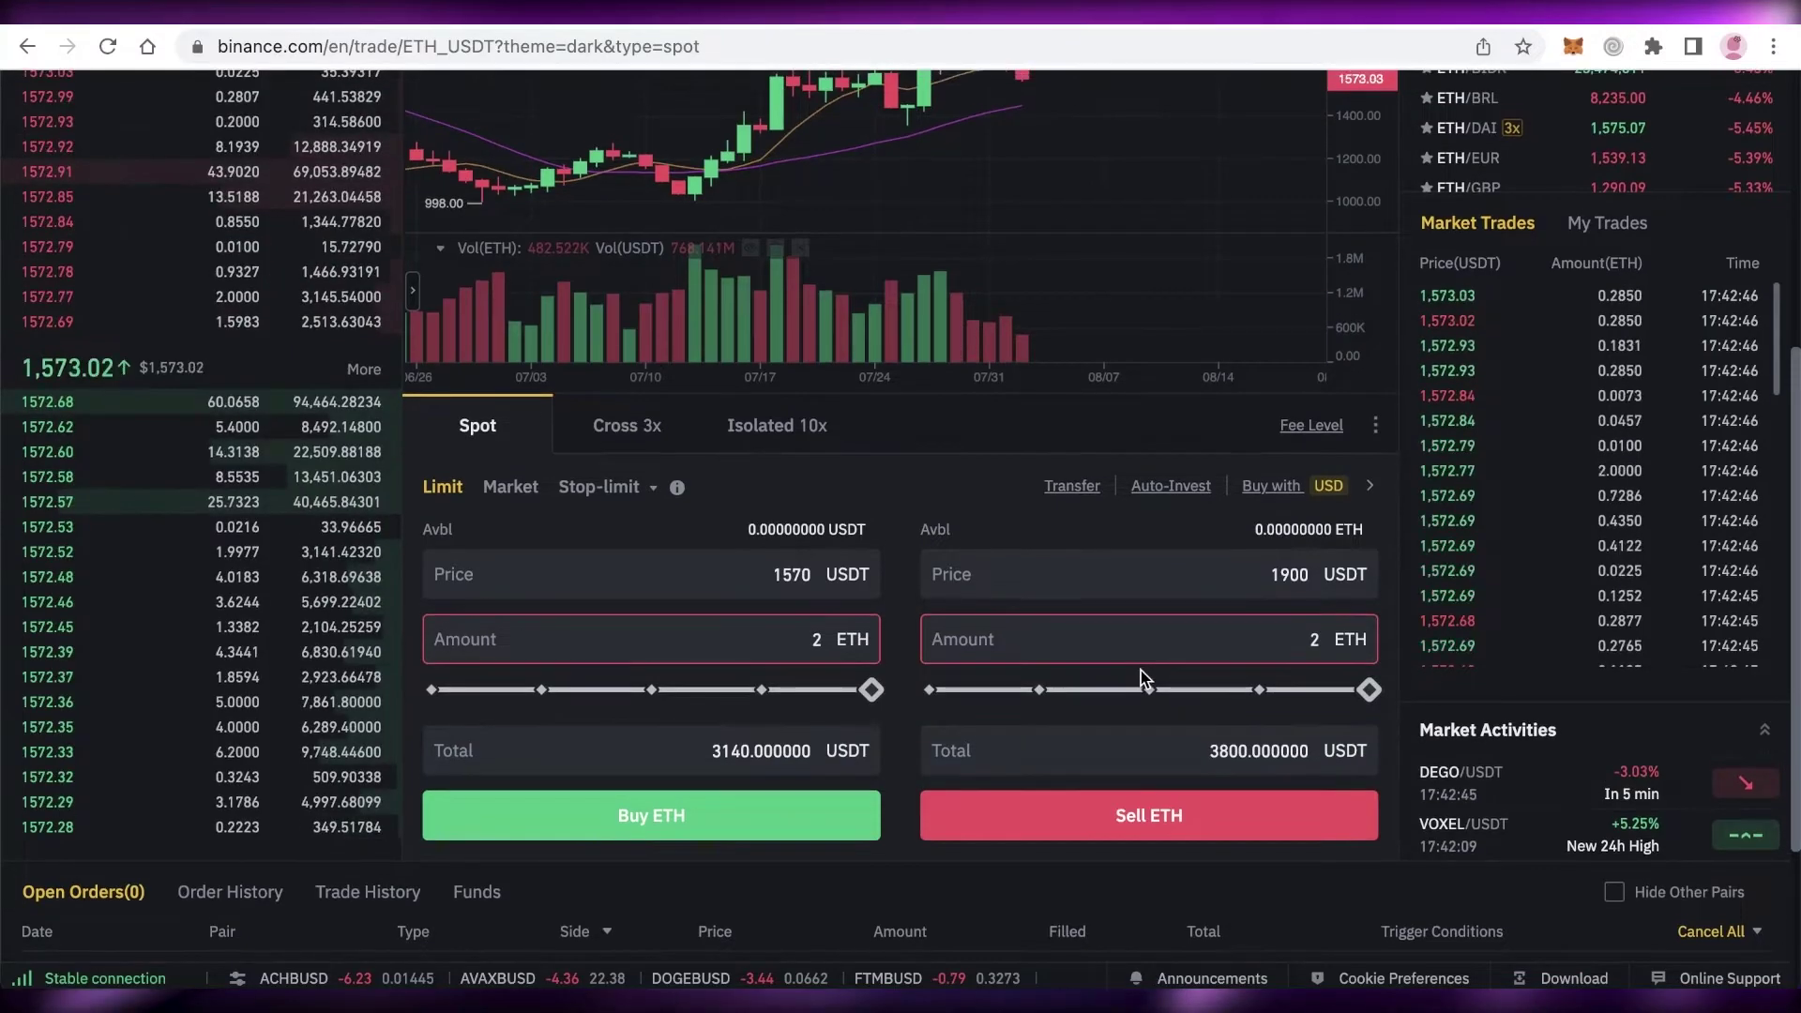
scroll(1141, 675, down, 1)
scroll(1152, 657, down, 1)
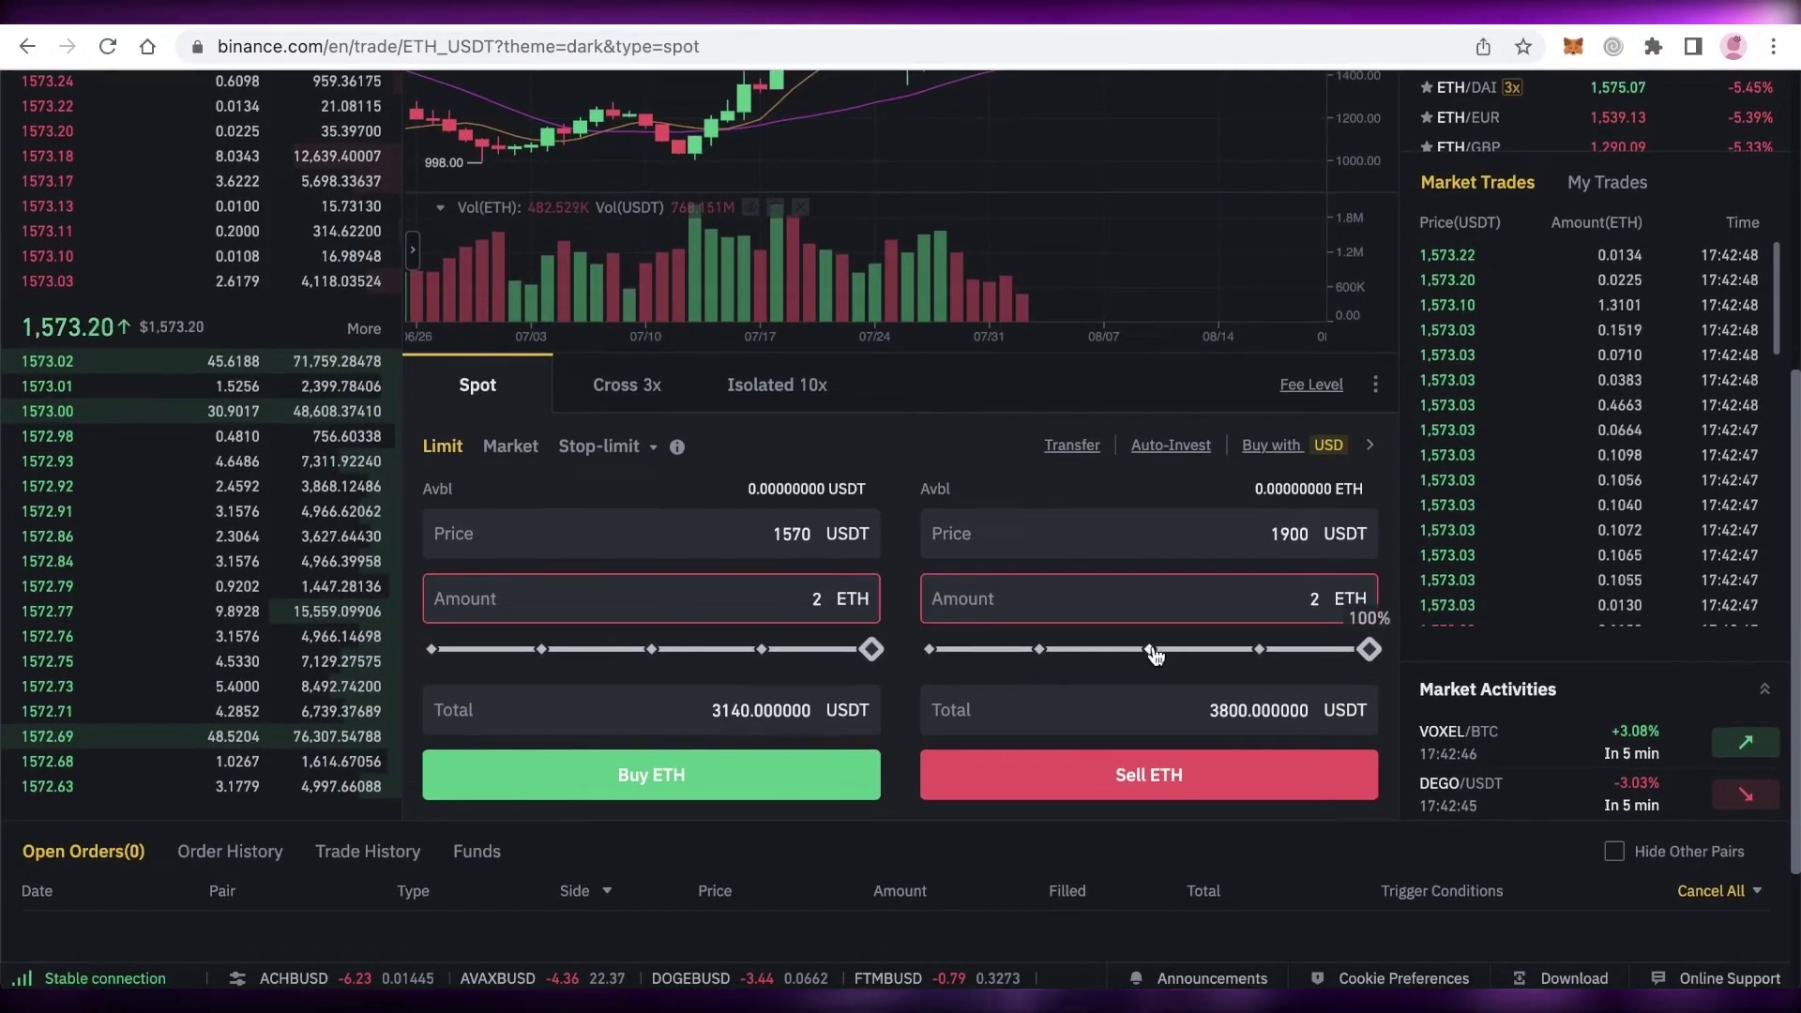
scroll(1154, 655, down, 2)
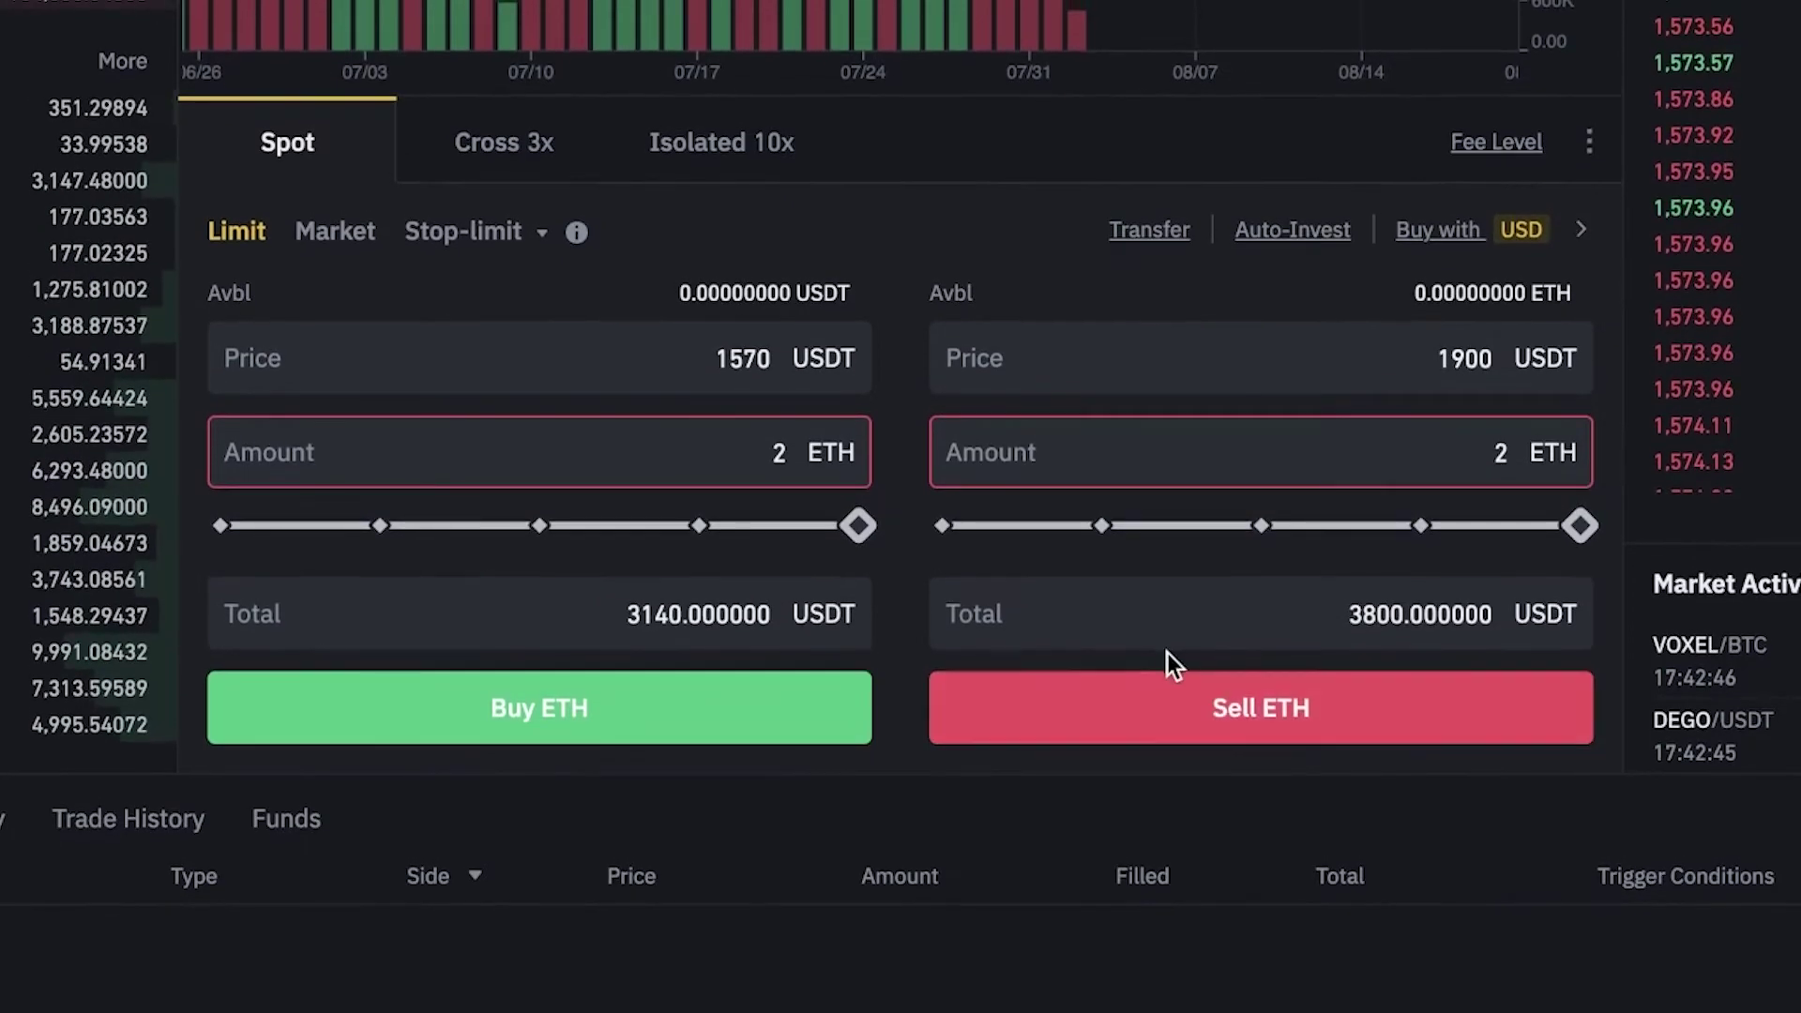
click(1147, 634)
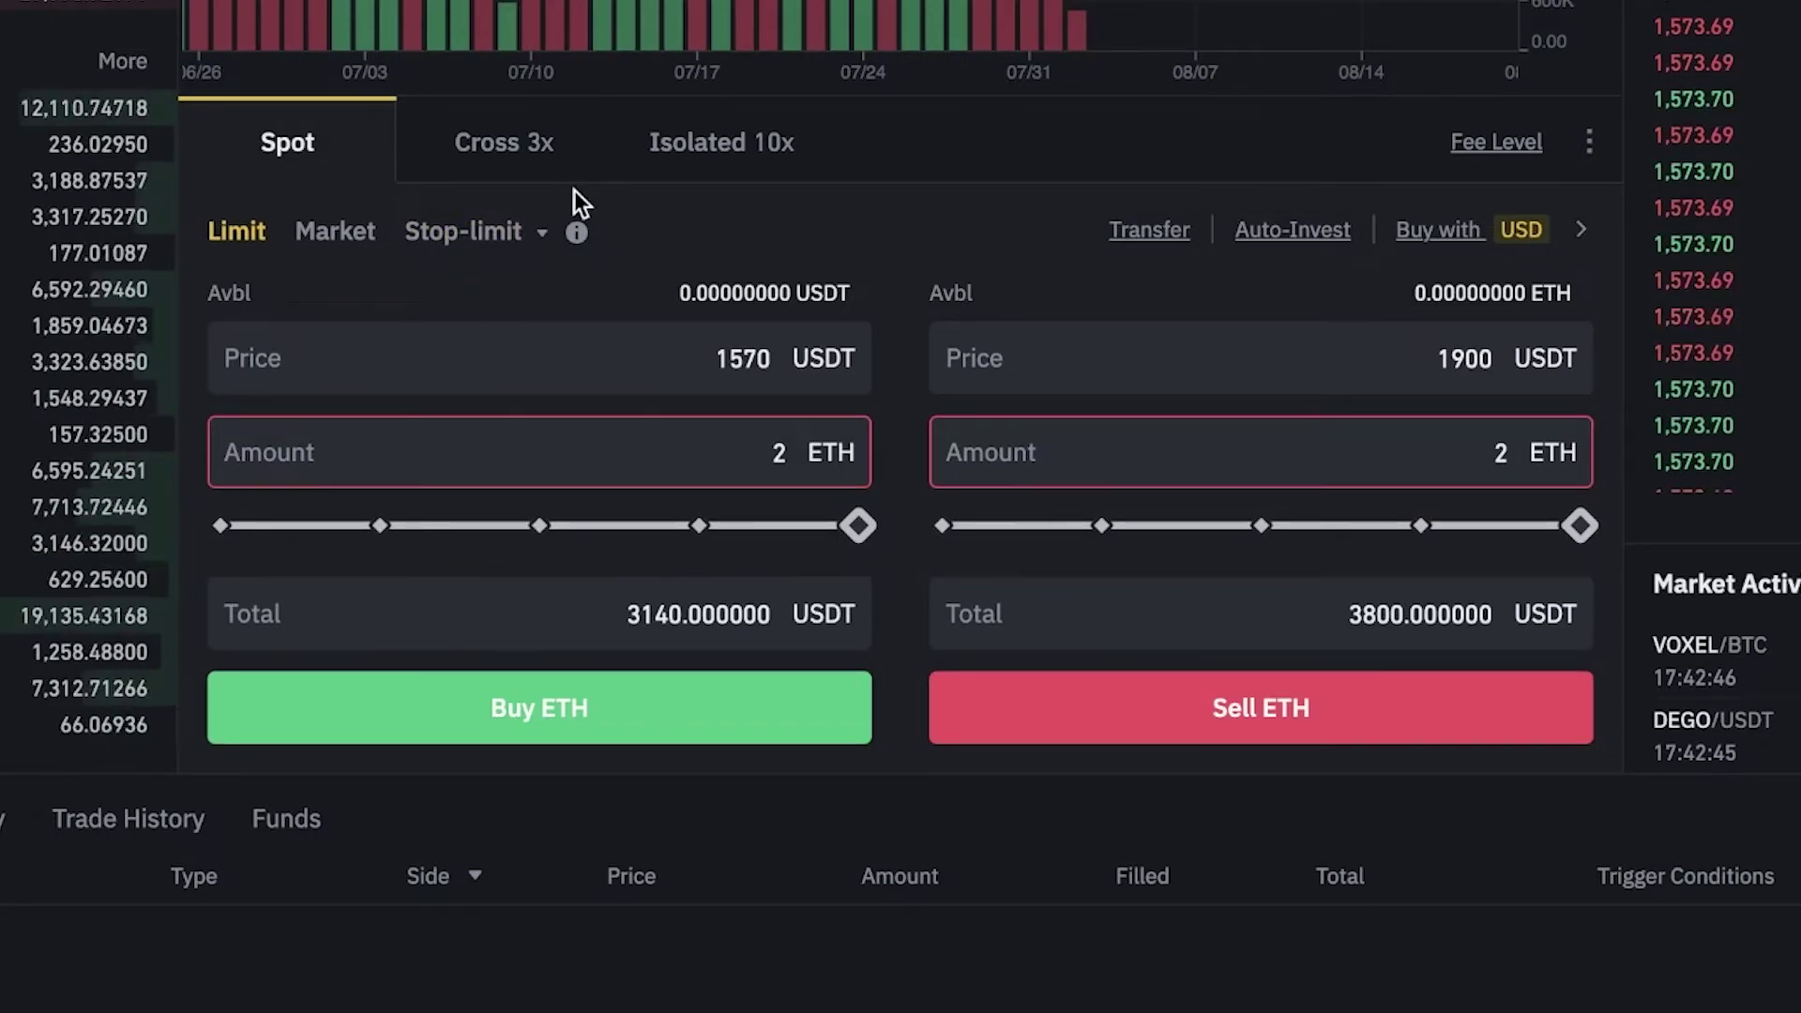
Fill in a Stop-limit buy order with limit price 1570.25 and amount 2 ETH.
click(463, 232)
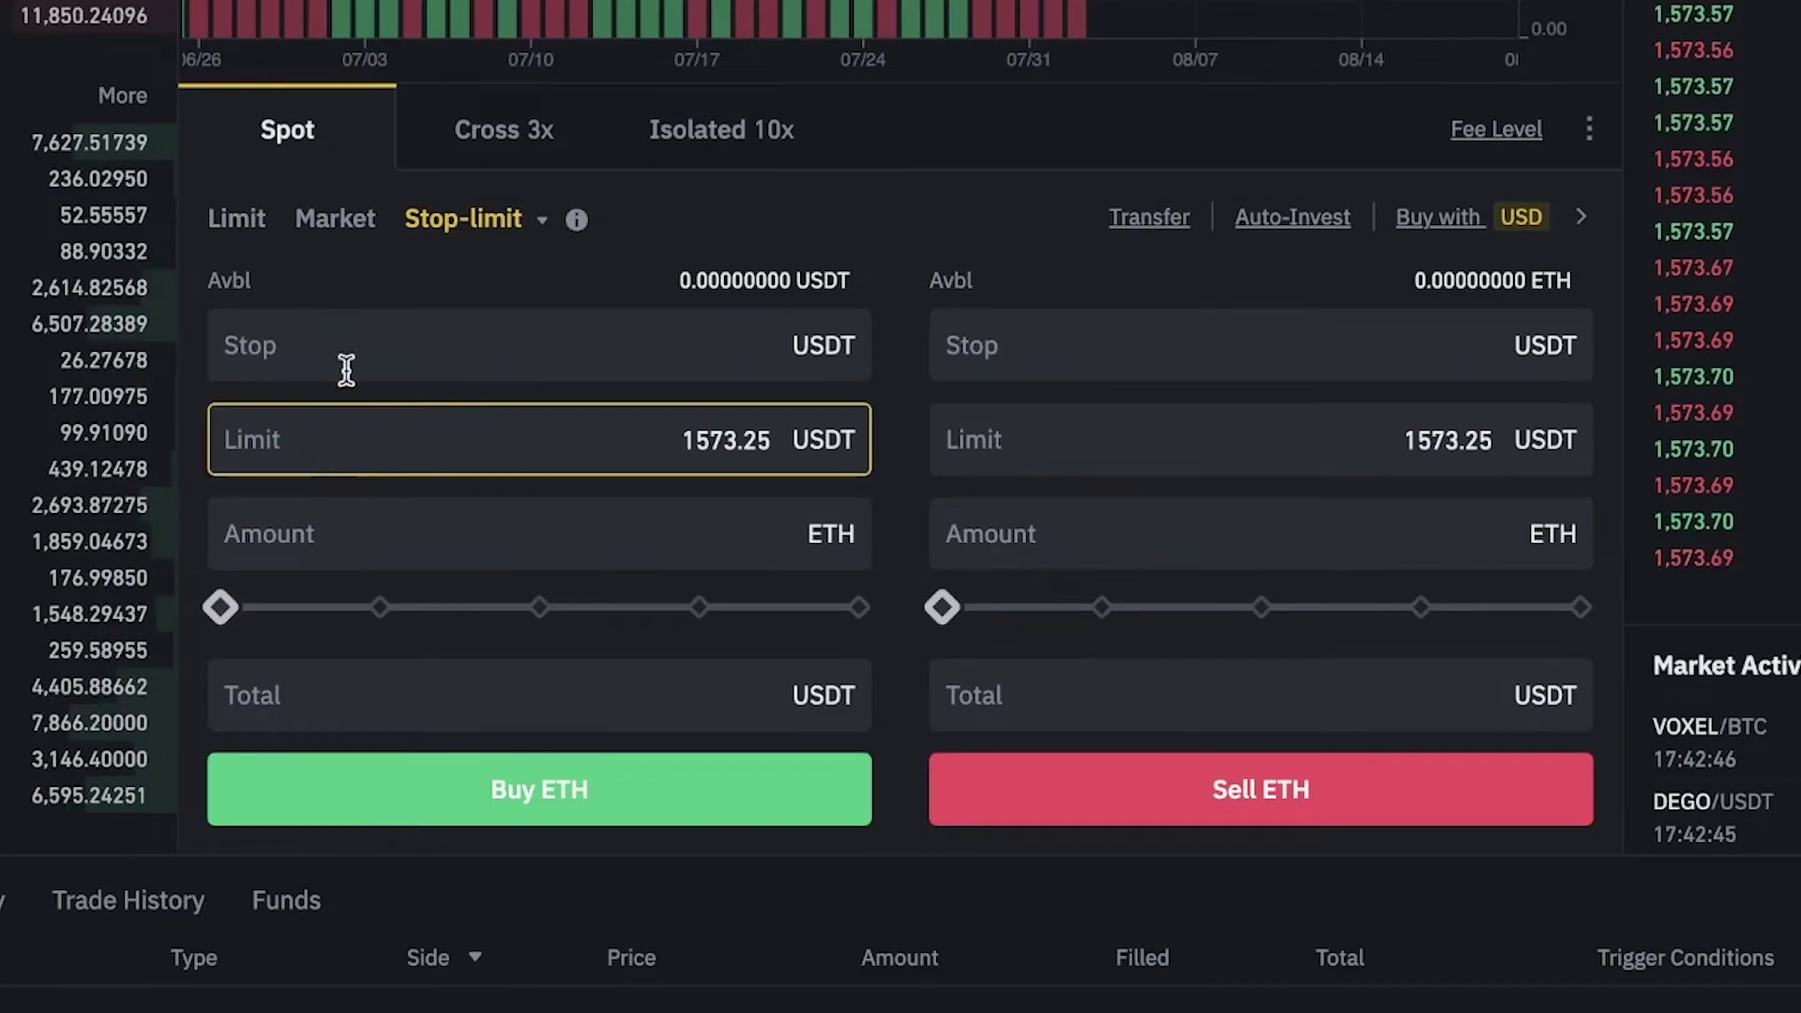
click(715, 457)
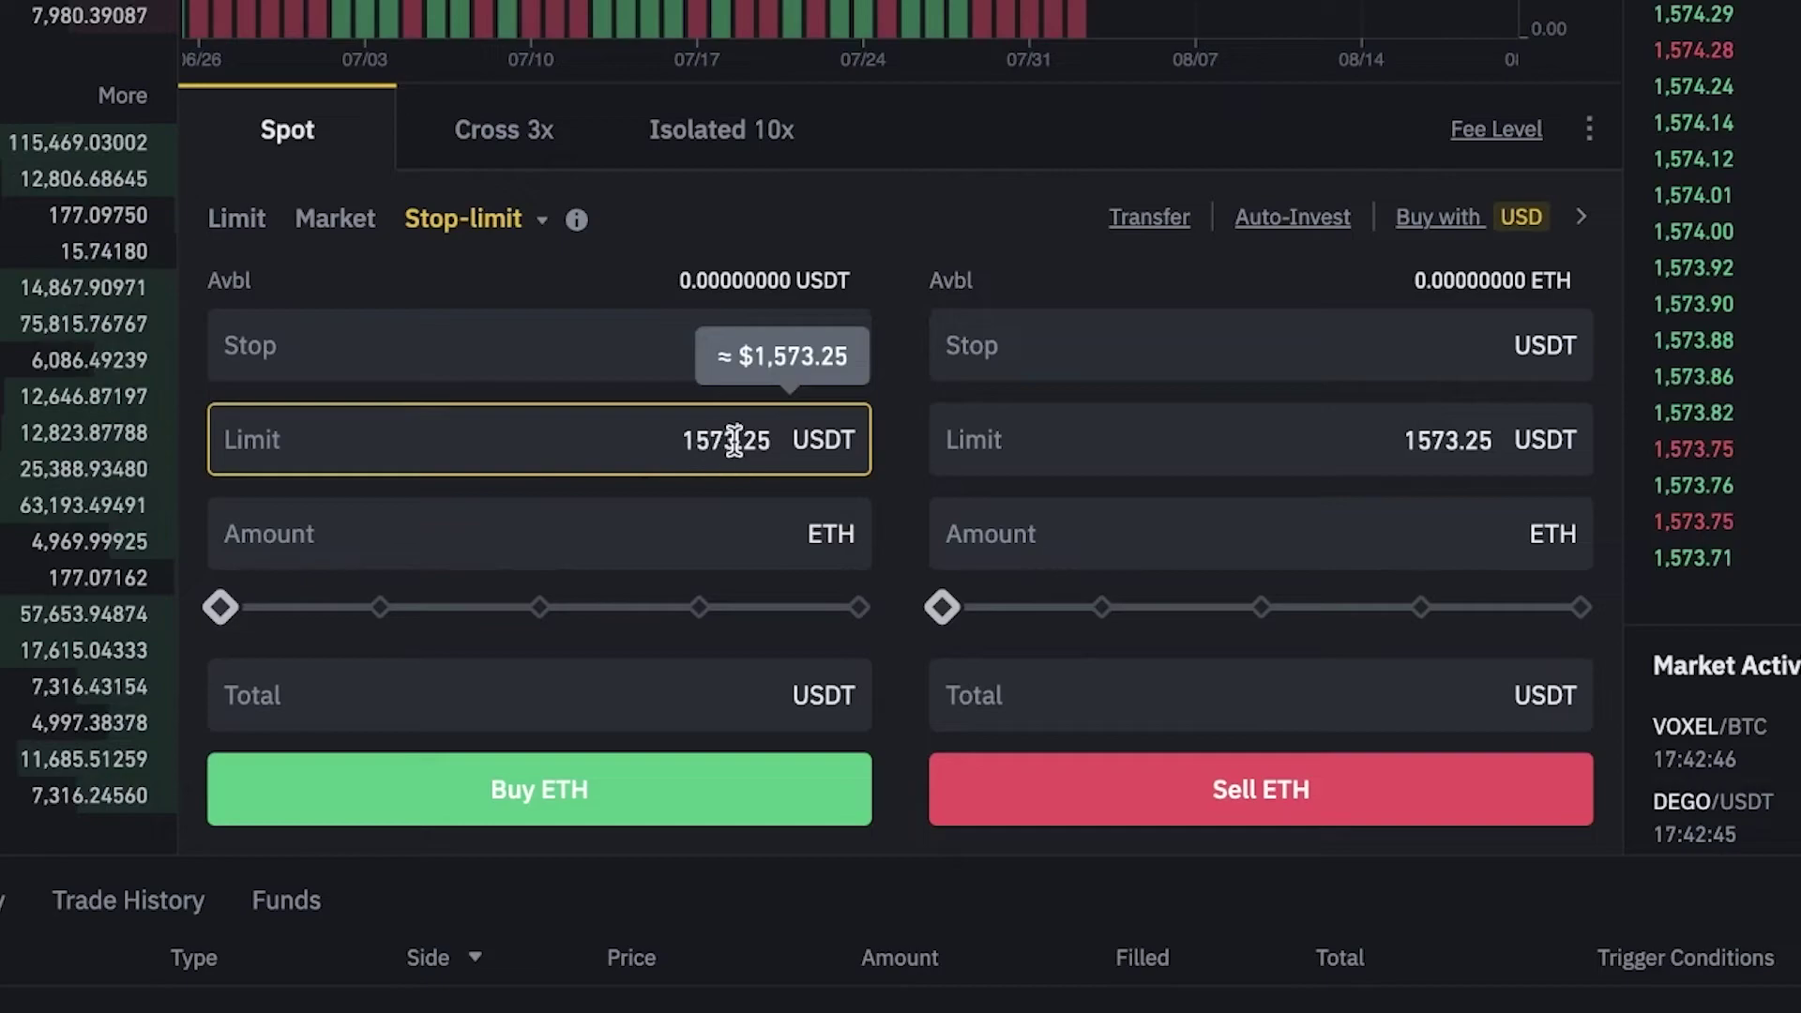
click(735, 441)
key(BackSpace)
text(0)
click(486, 519)
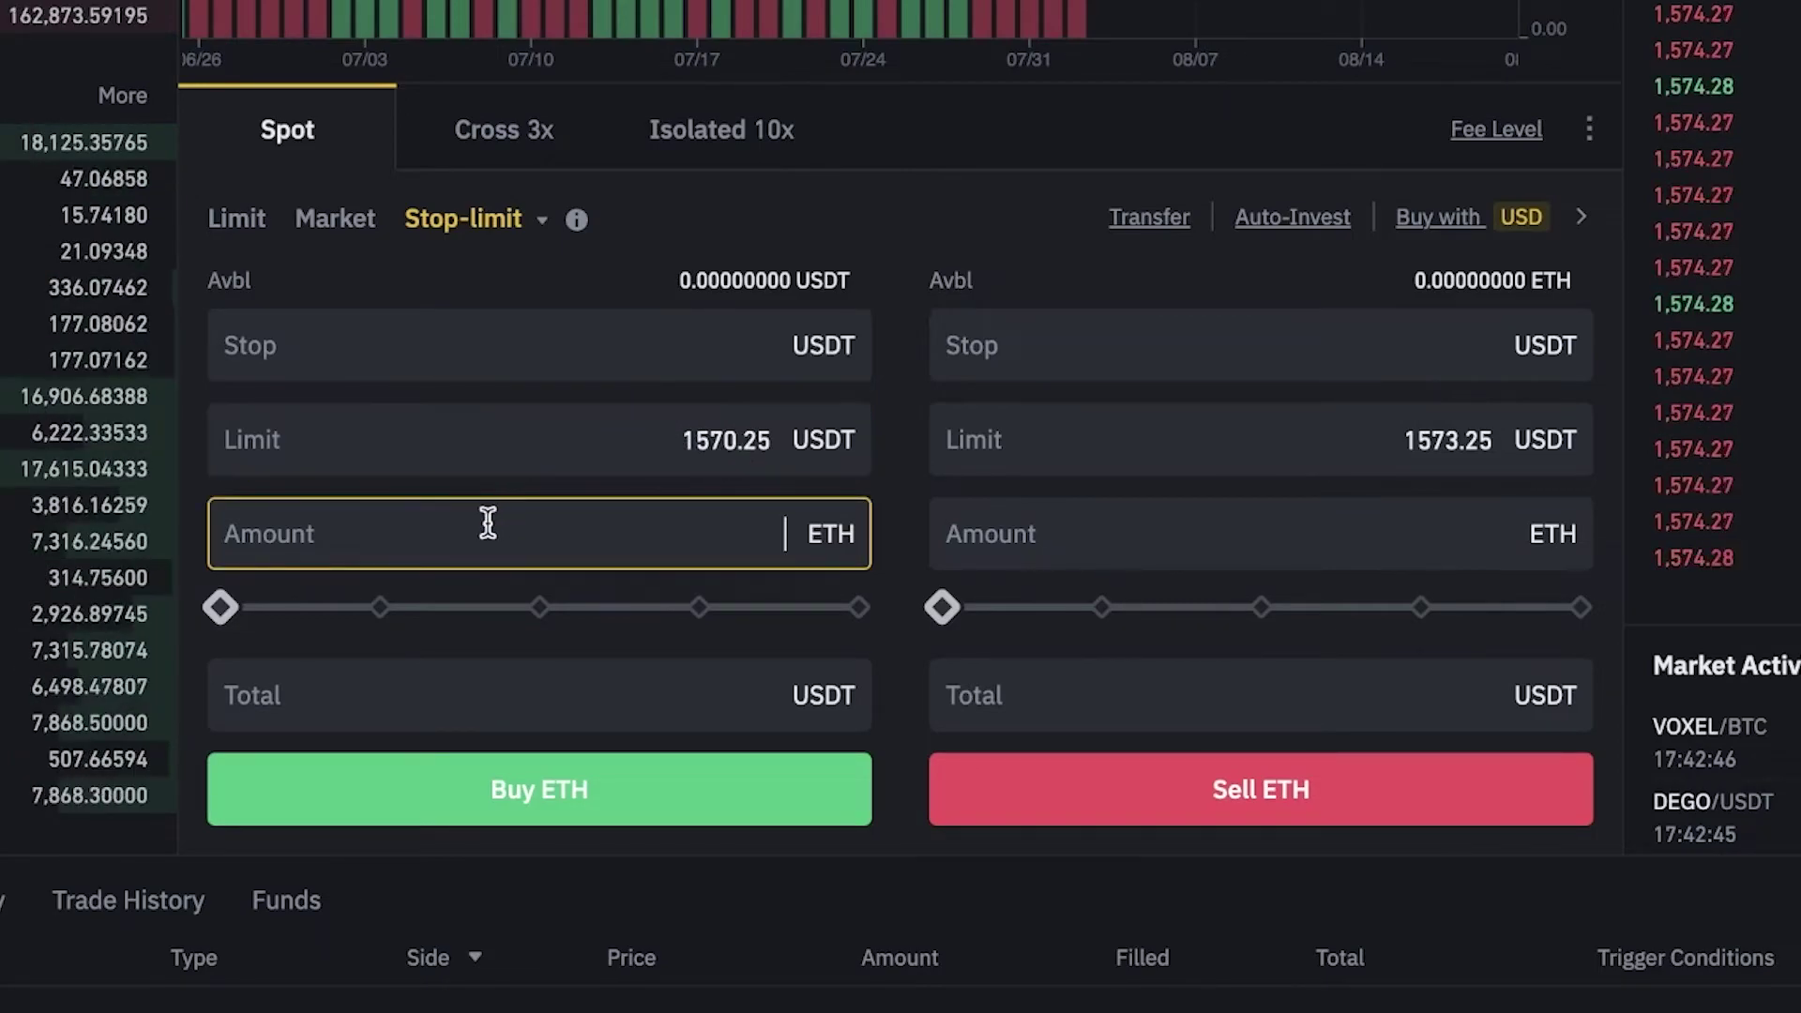
text(2)
click(587, 320)
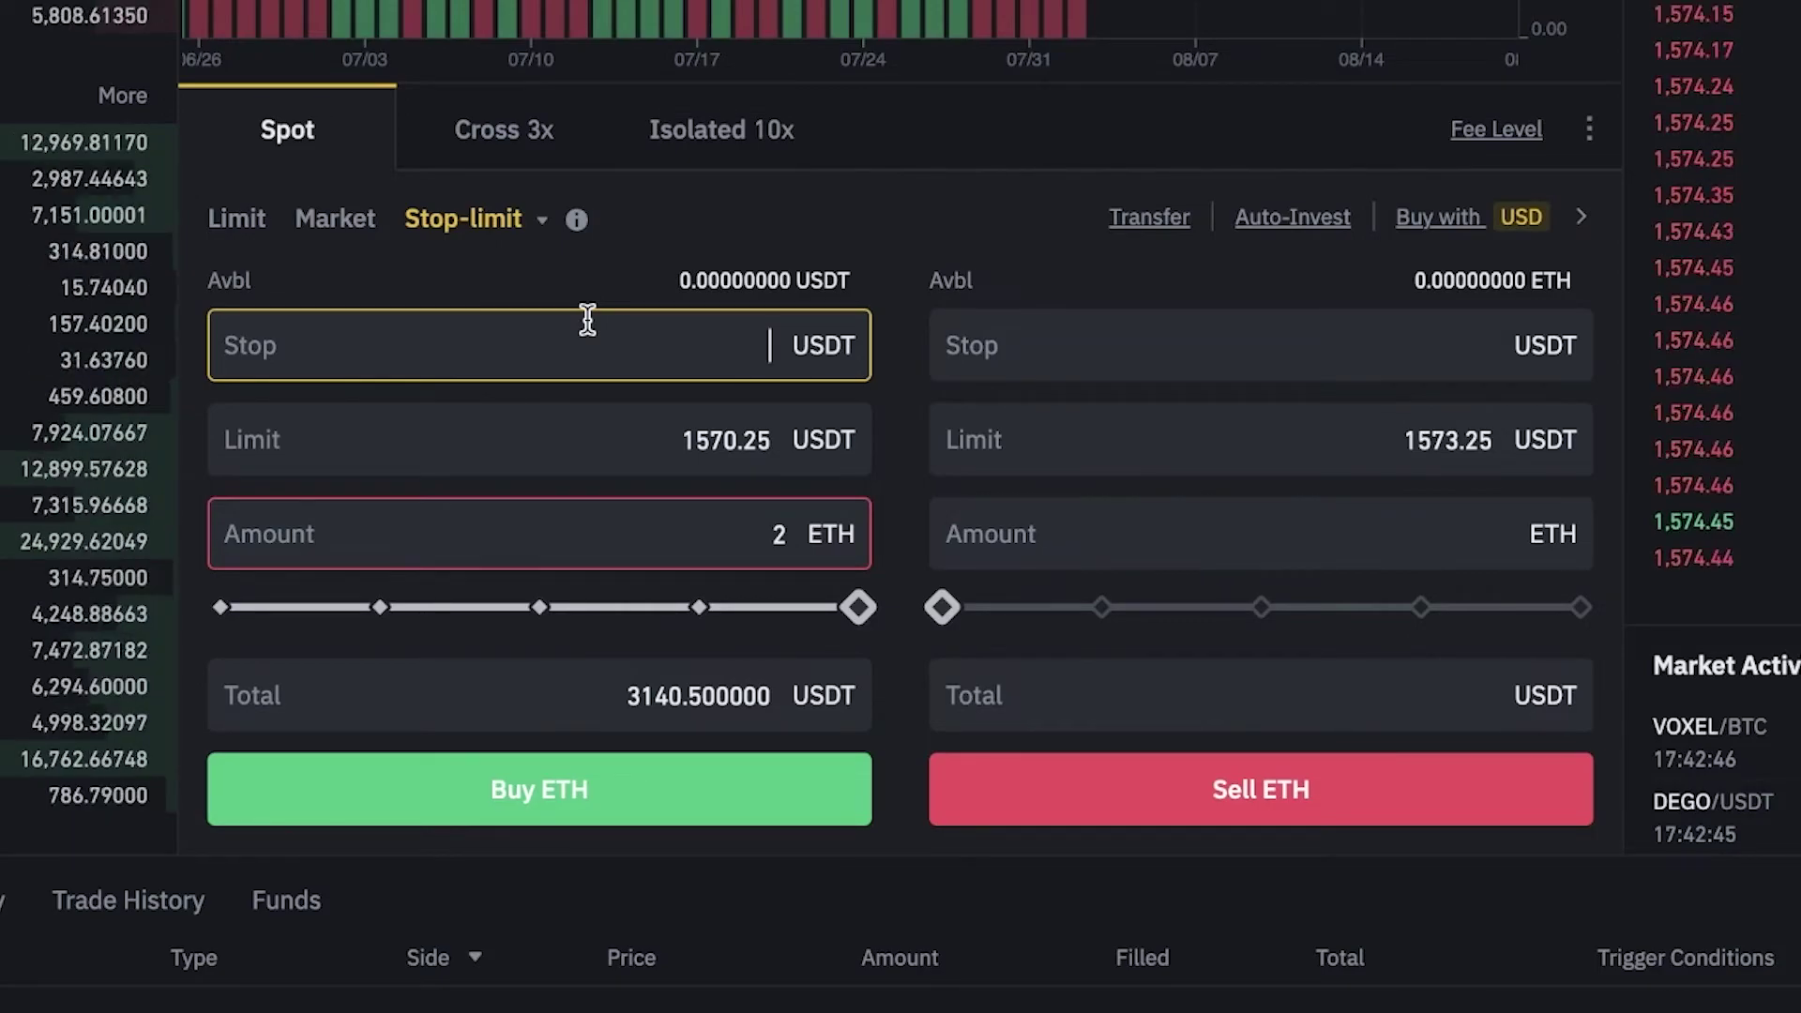
Switch the order form to OCO, then to Market orders.
click(541, 229)
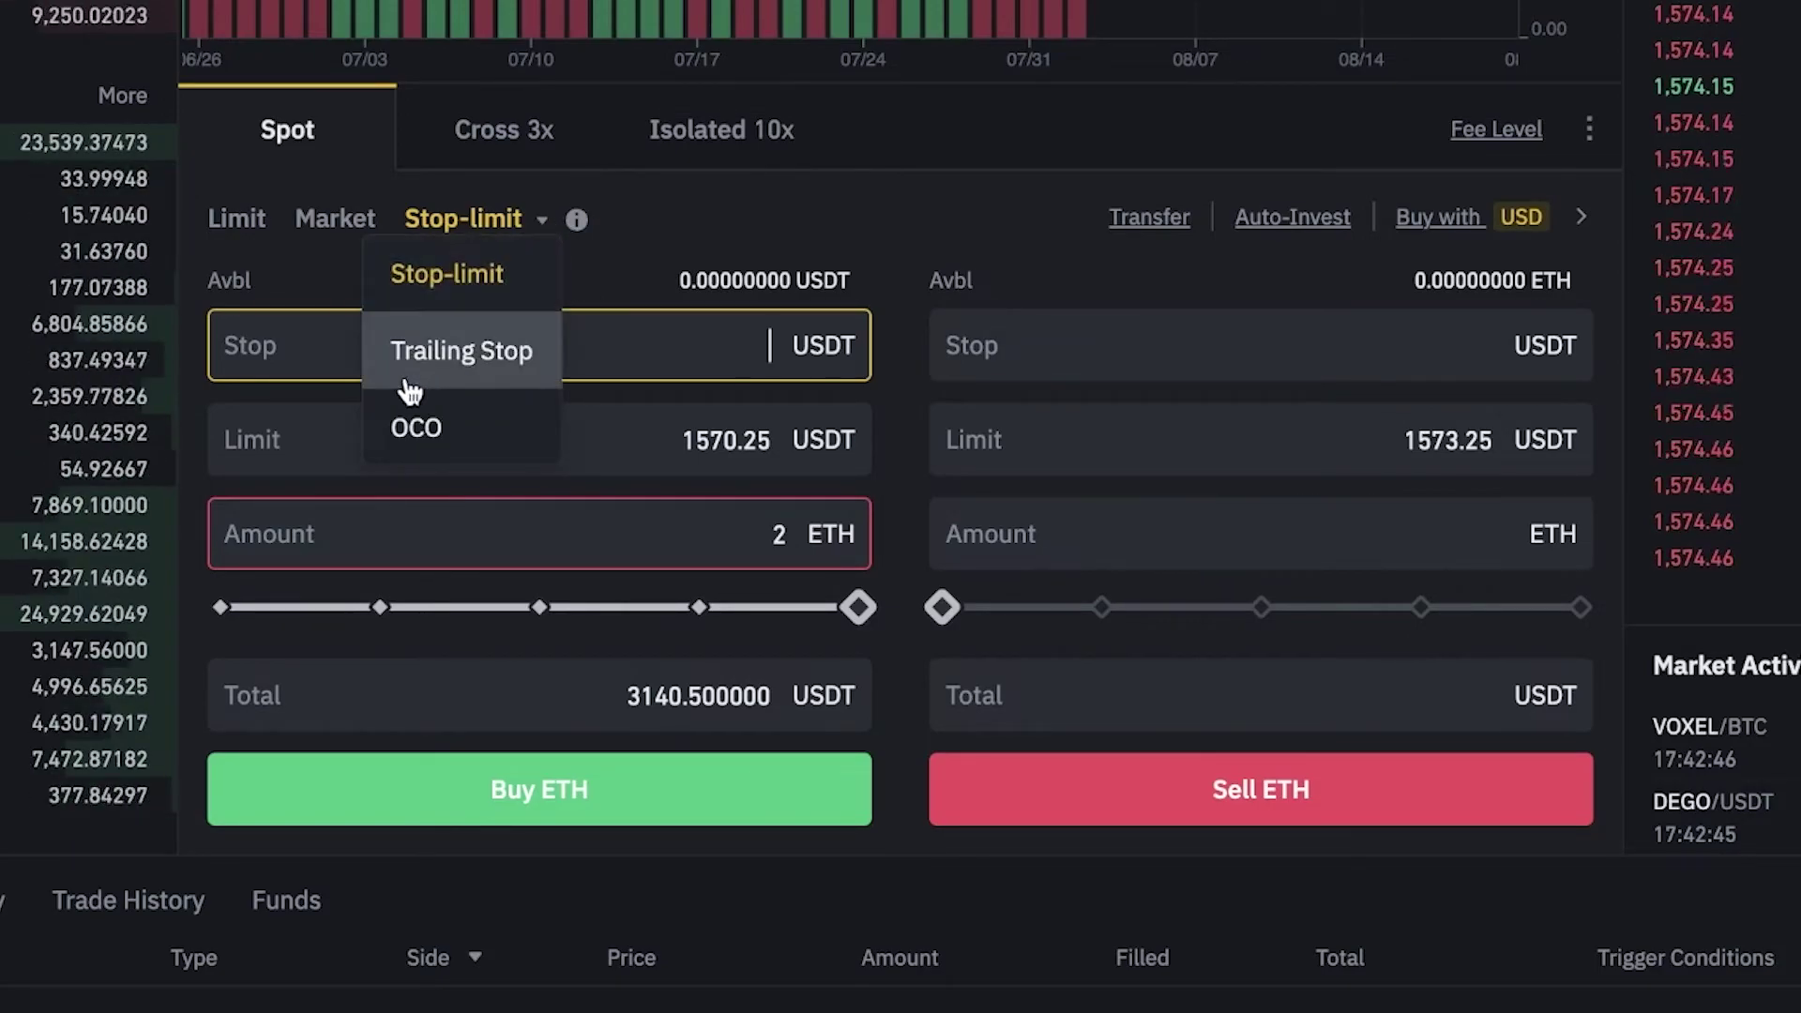
click(404, 424)
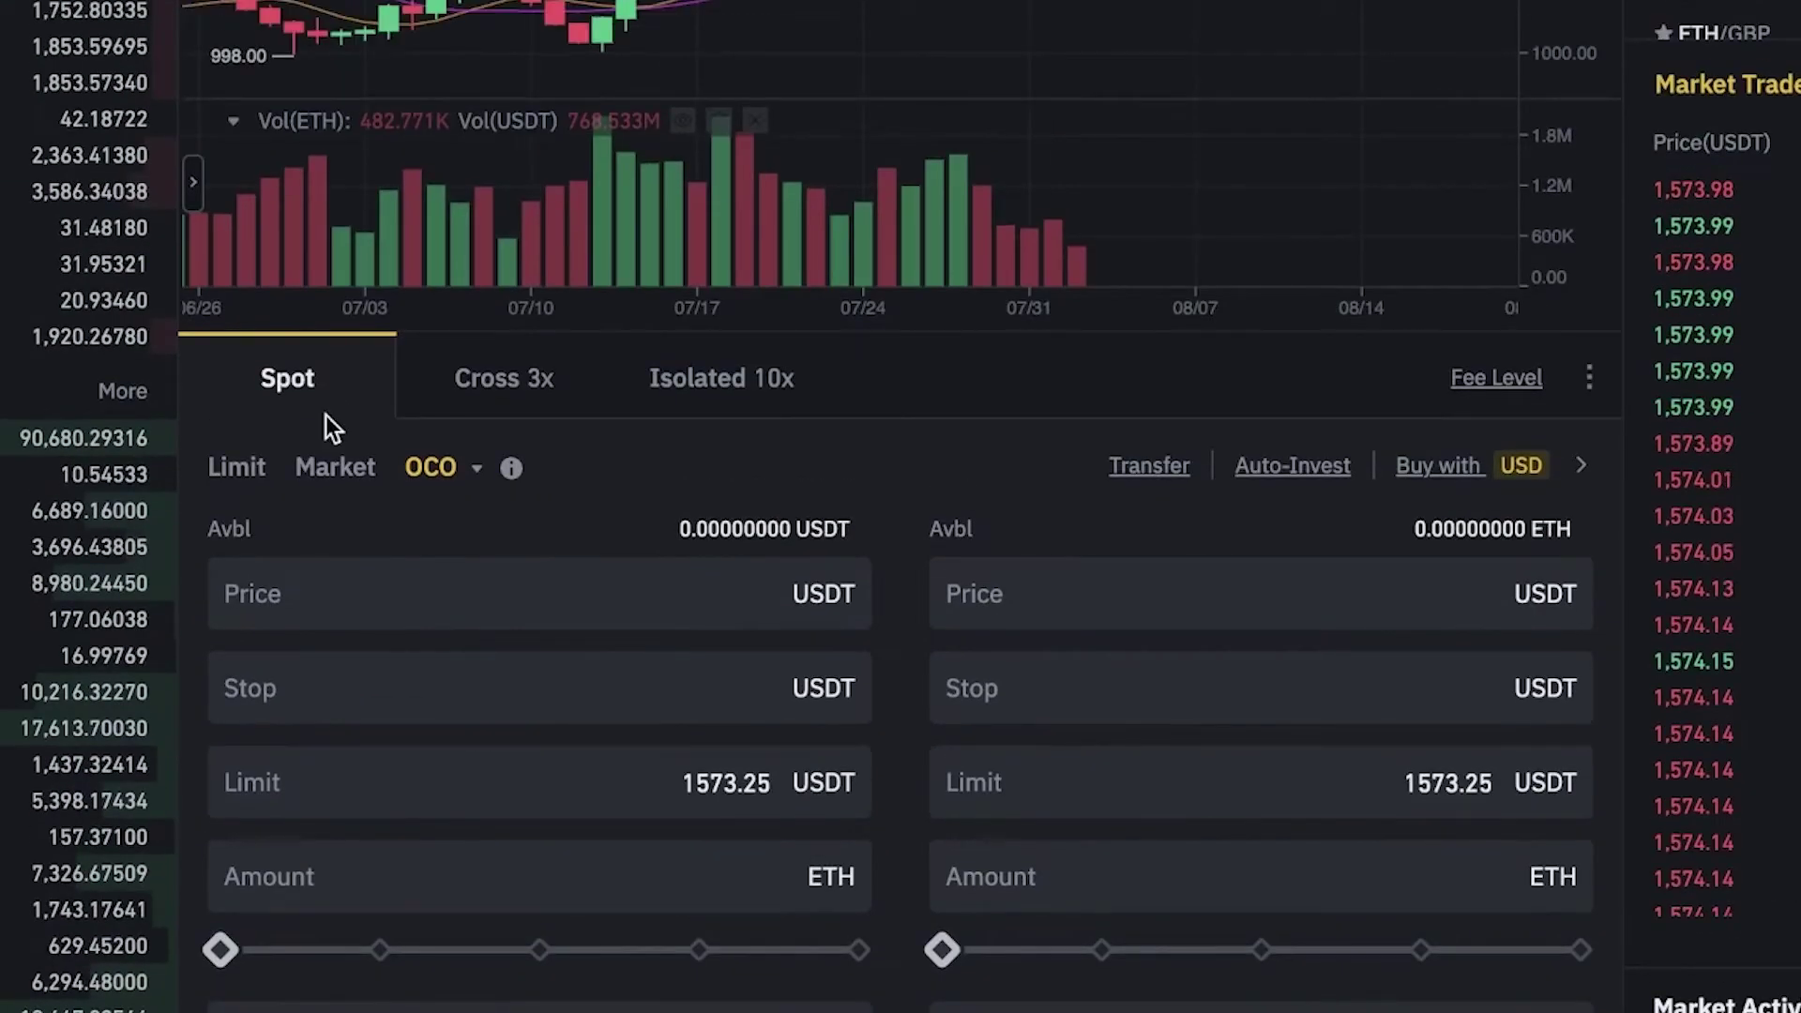
click(322, 469)
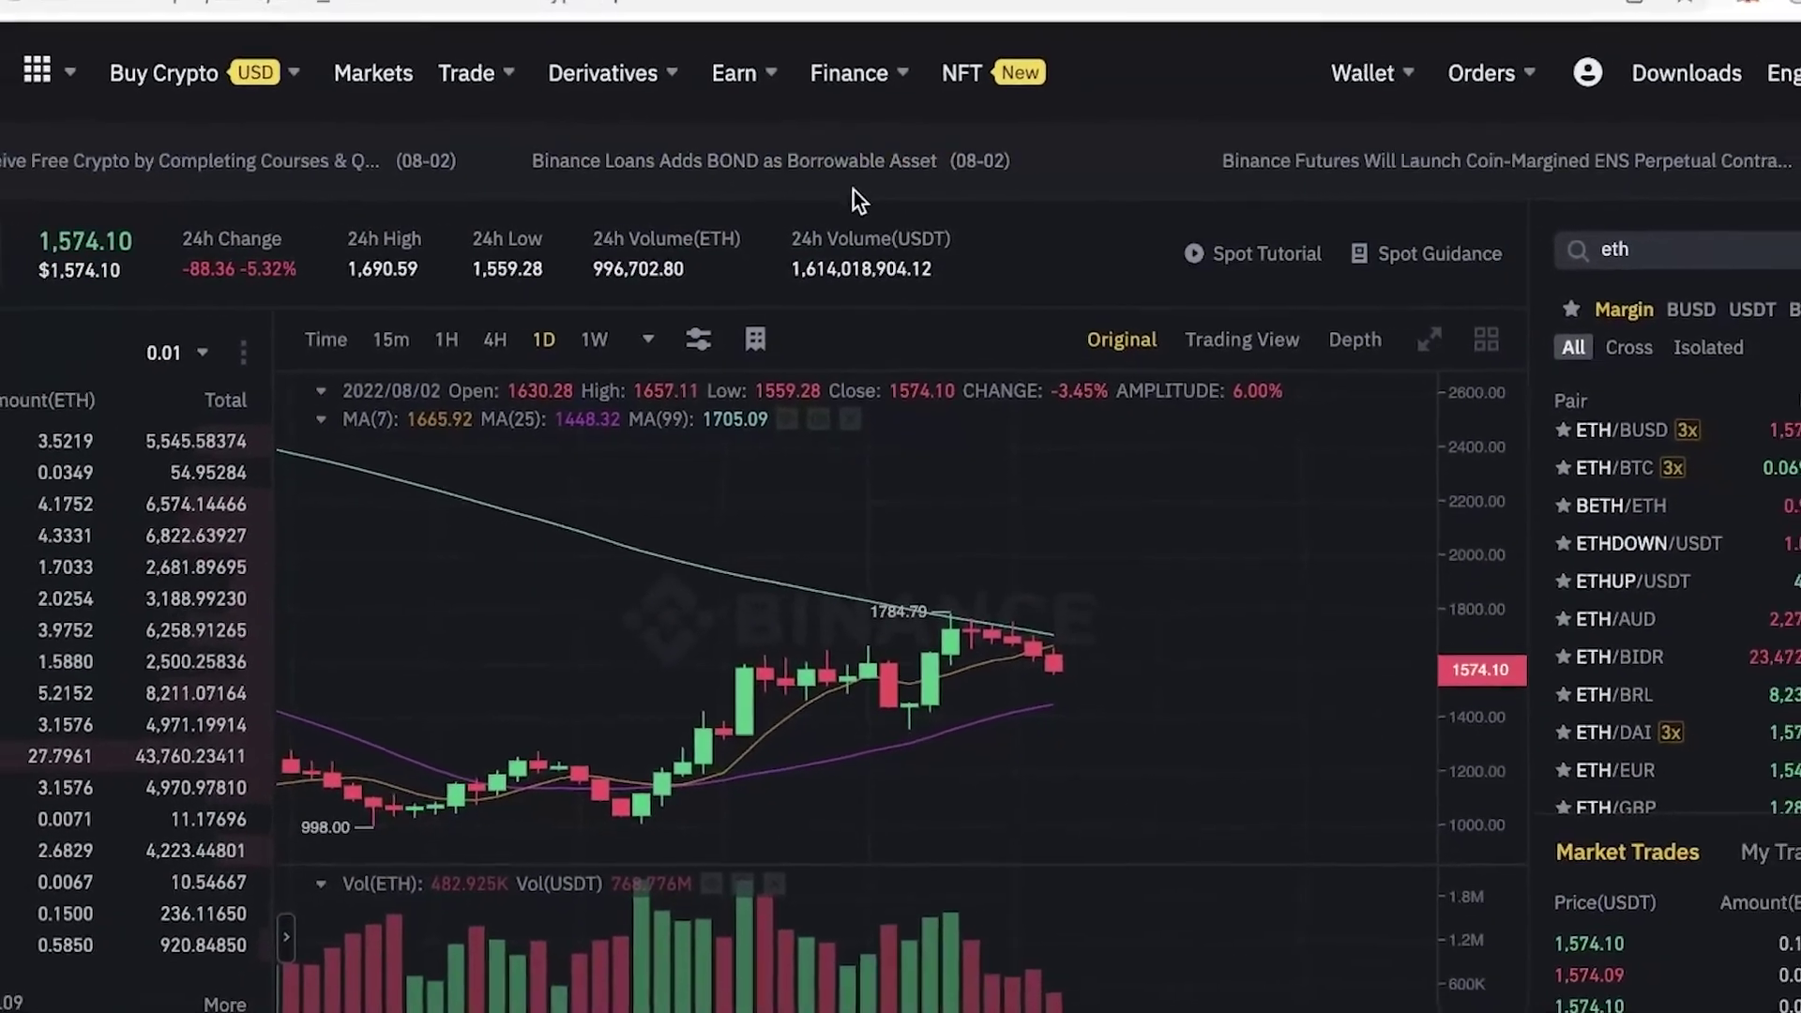
Return to the Binance homepage and scroll down to the BNB, BTC, ETH, SOL and SHIB prices.
mouse_move(657, 93)
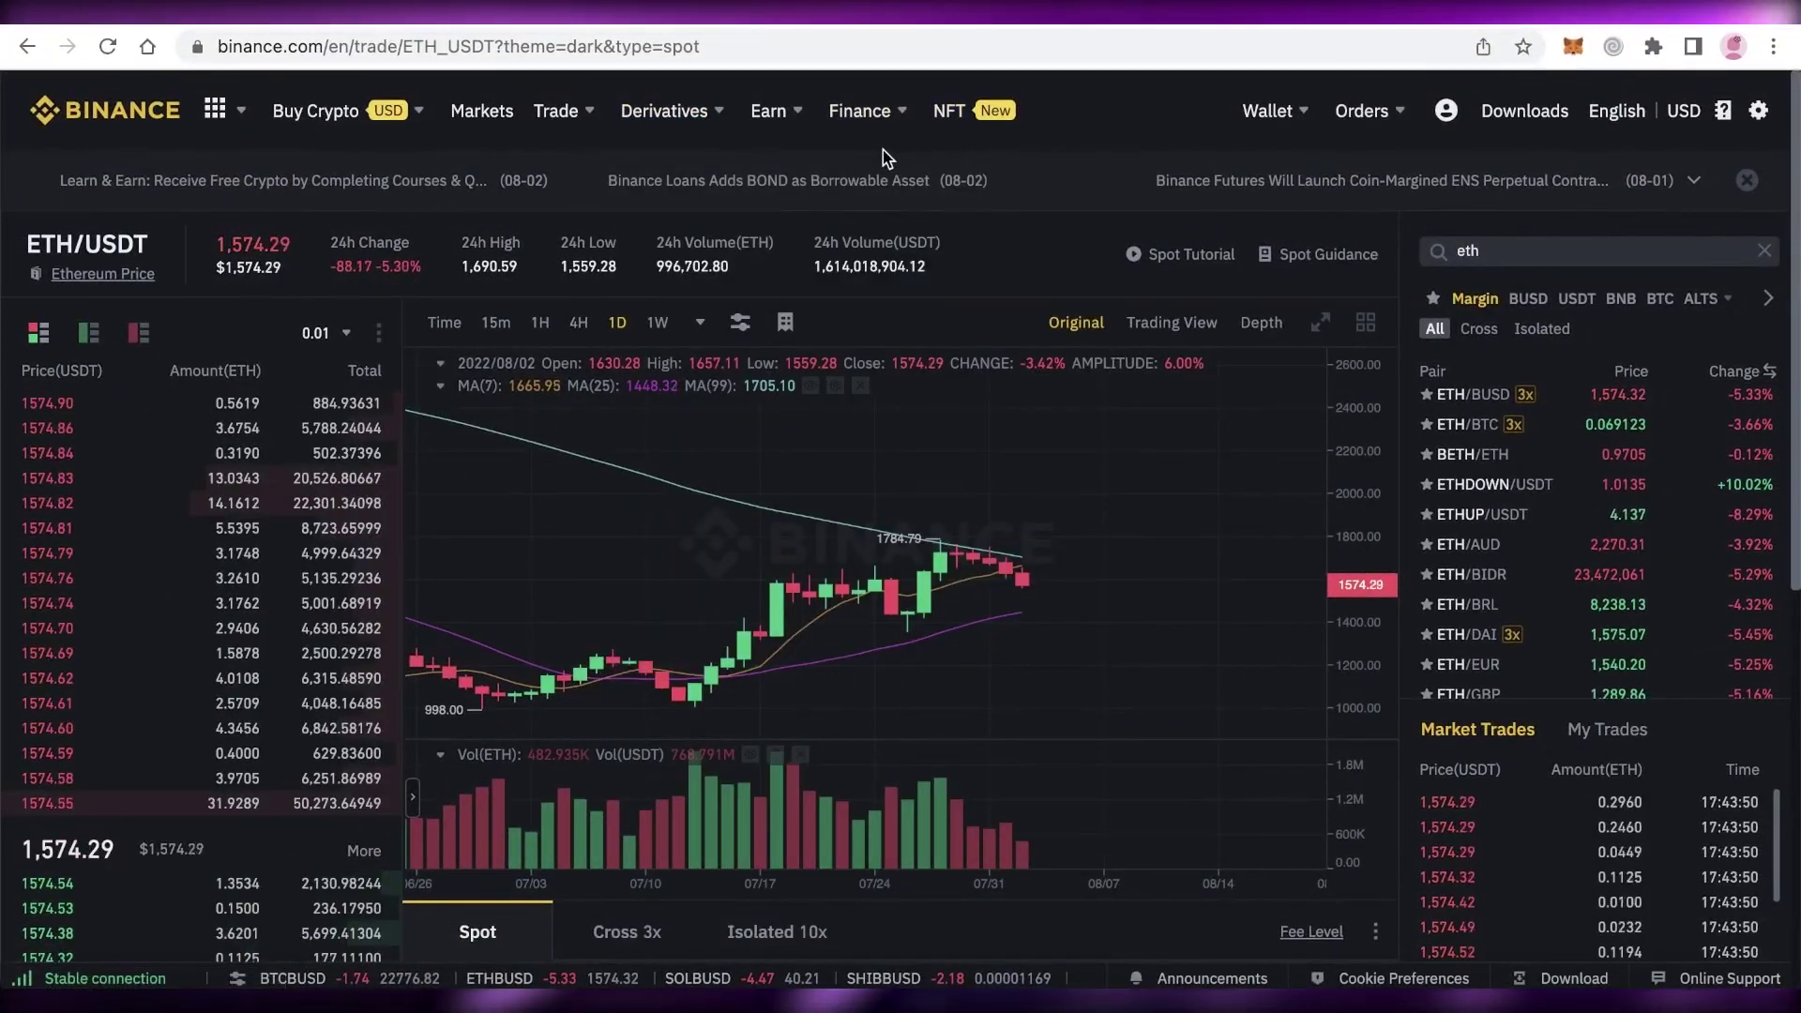
mouse_move(735, 129)
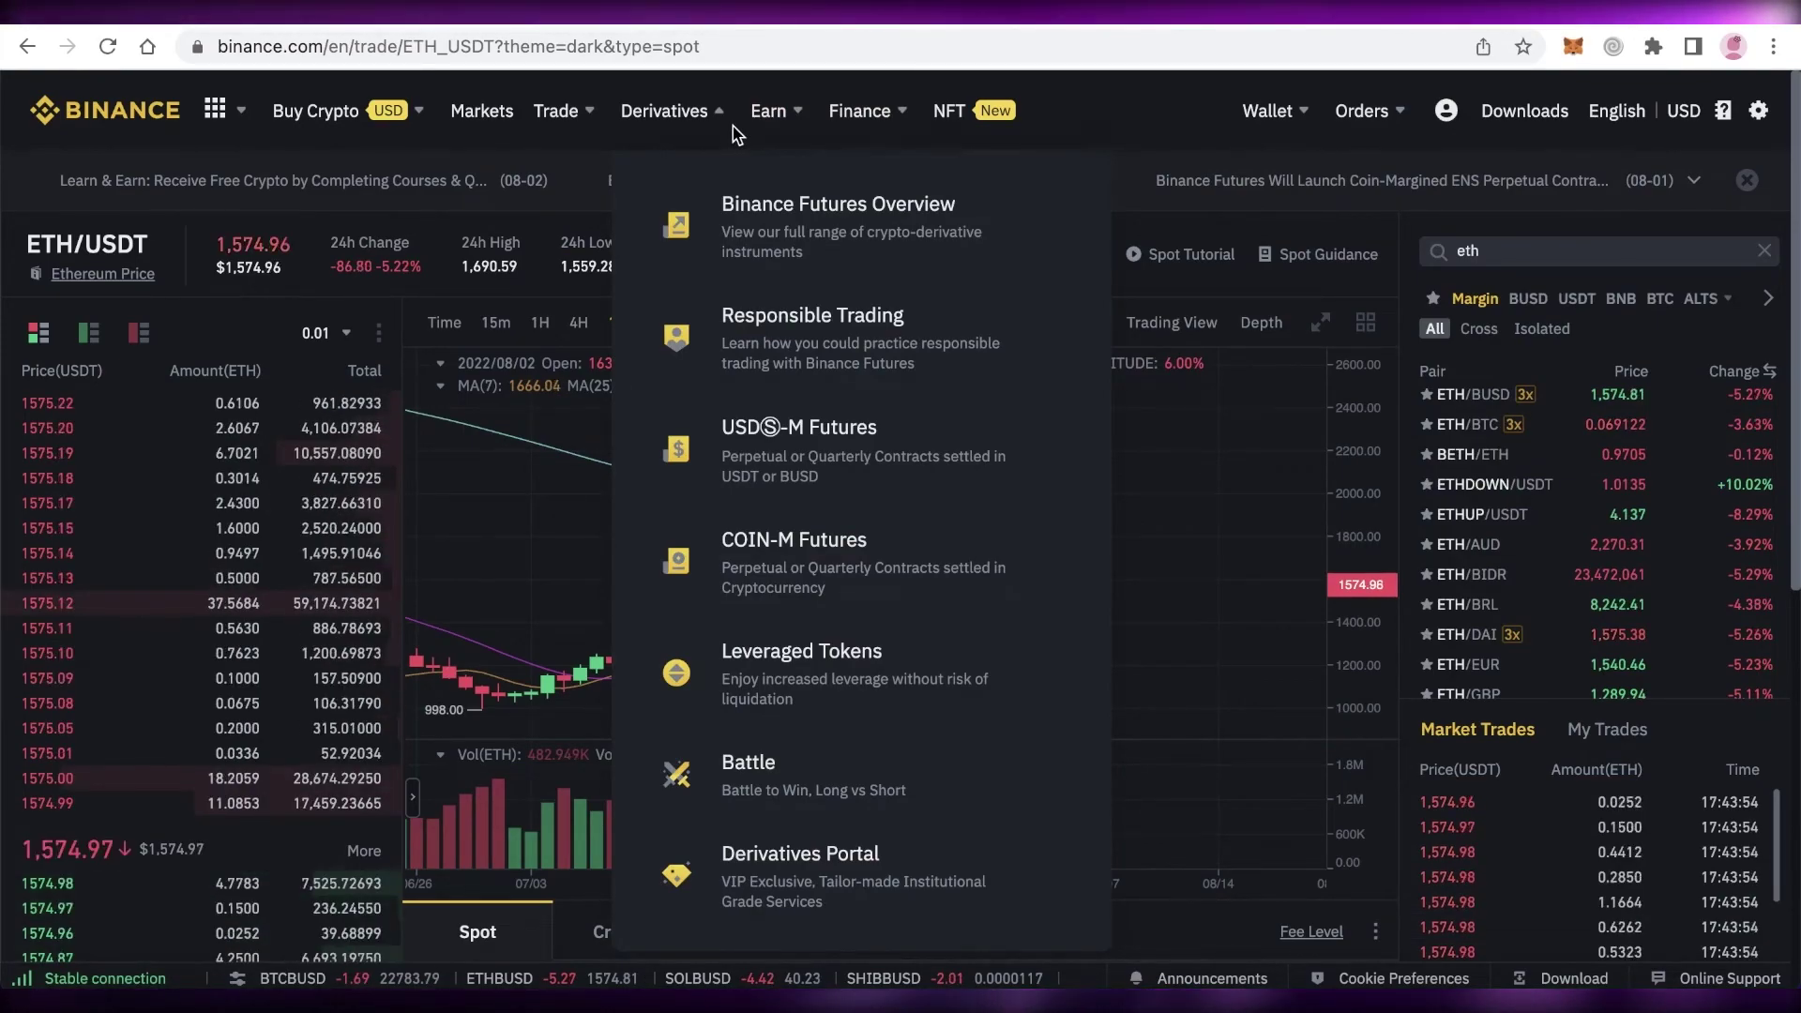
mouse_move(532, 138)
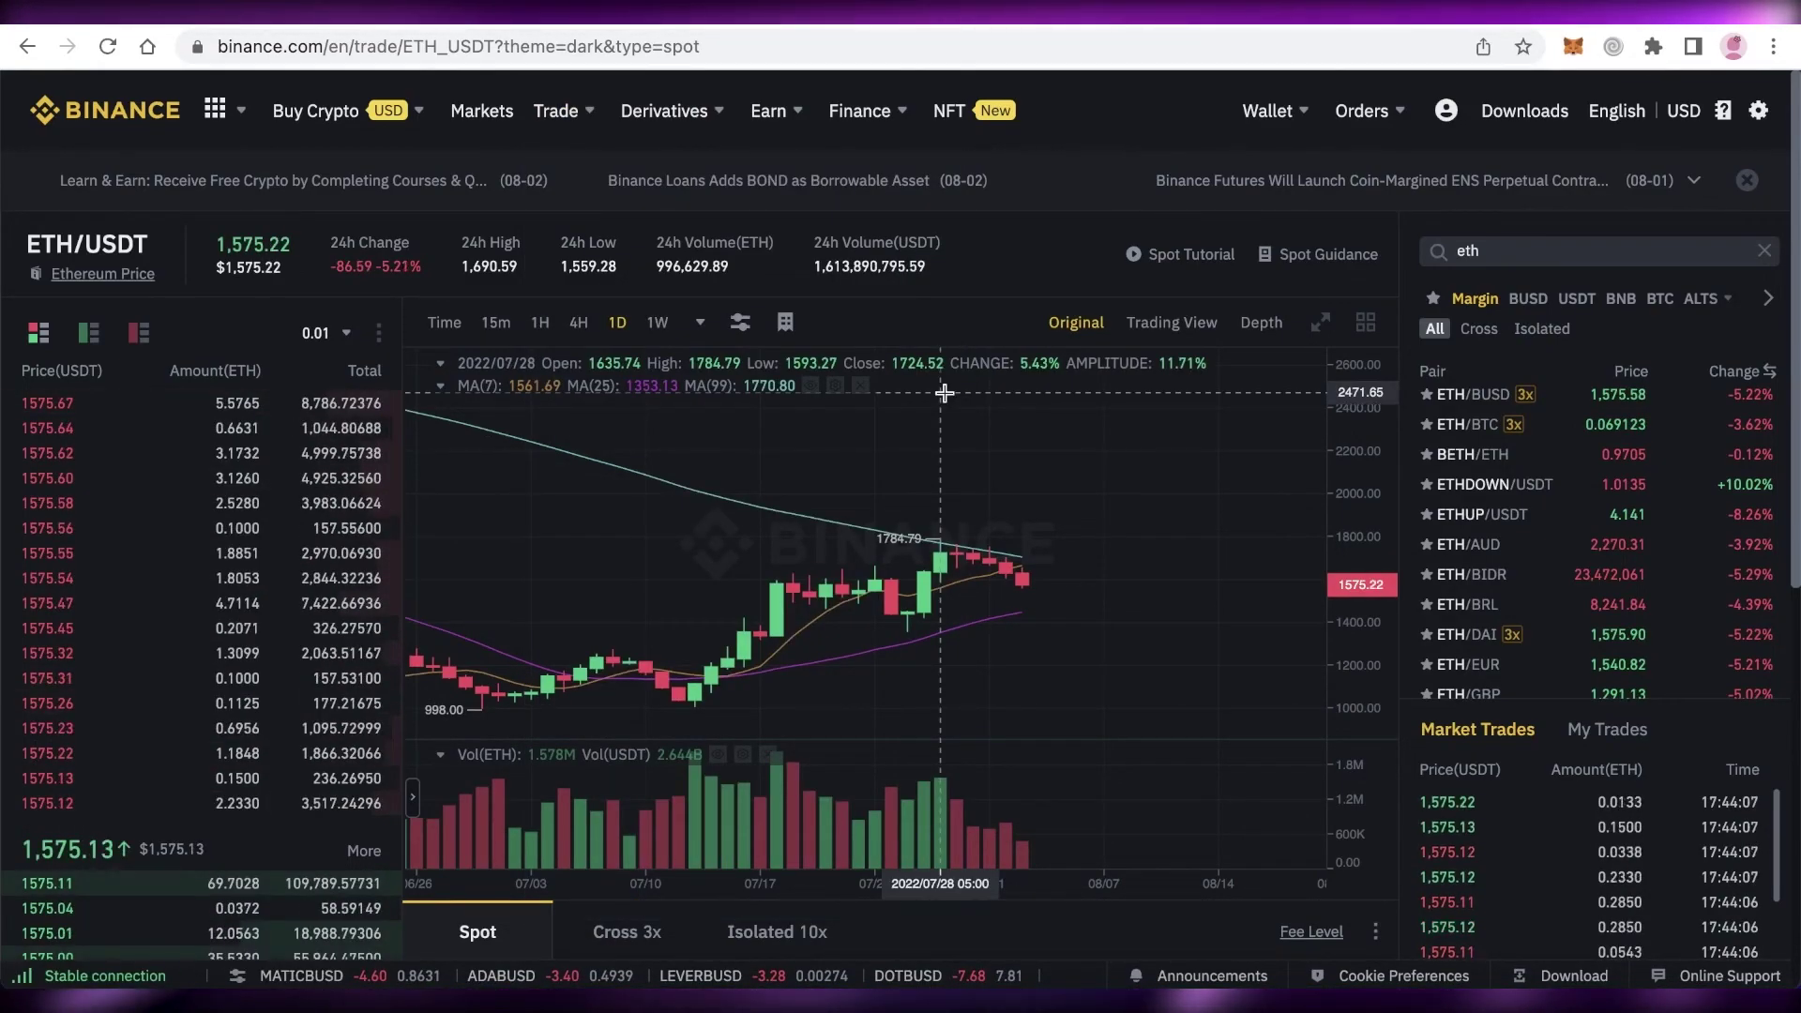
click(115, 139)
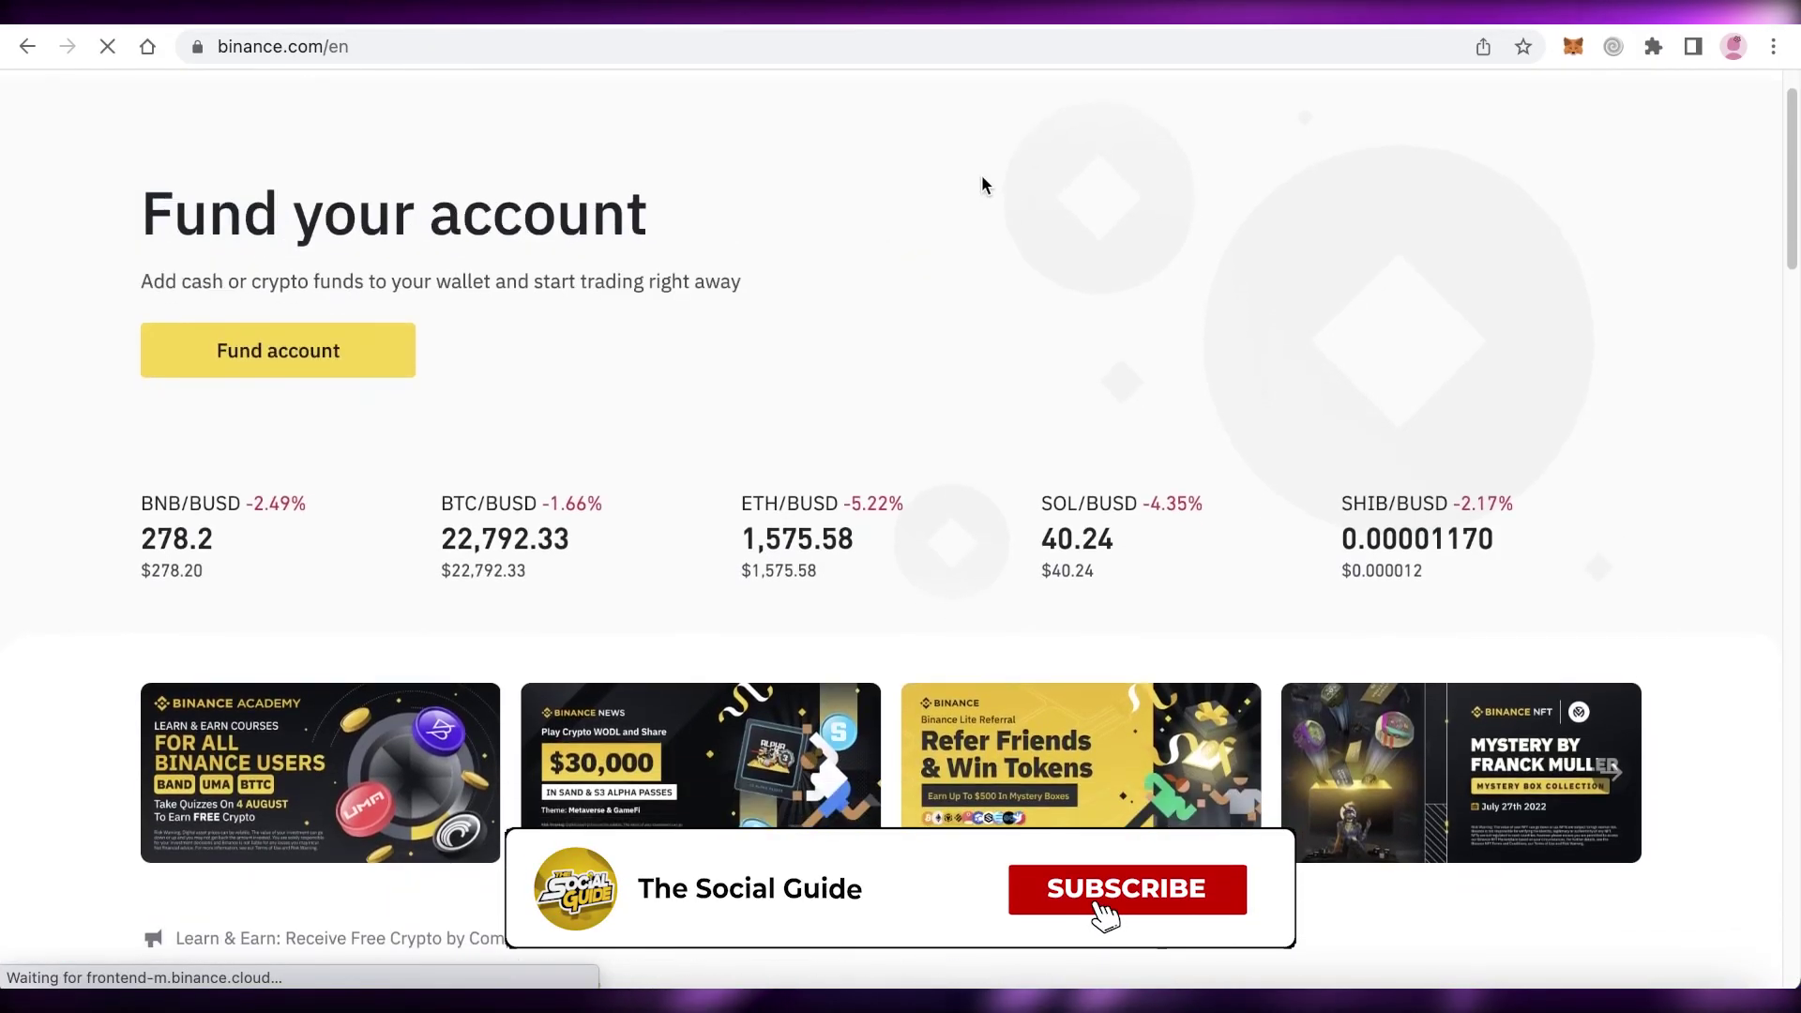
scroll(985, 187, down, 4)
scroll(998, 211, down, 1)
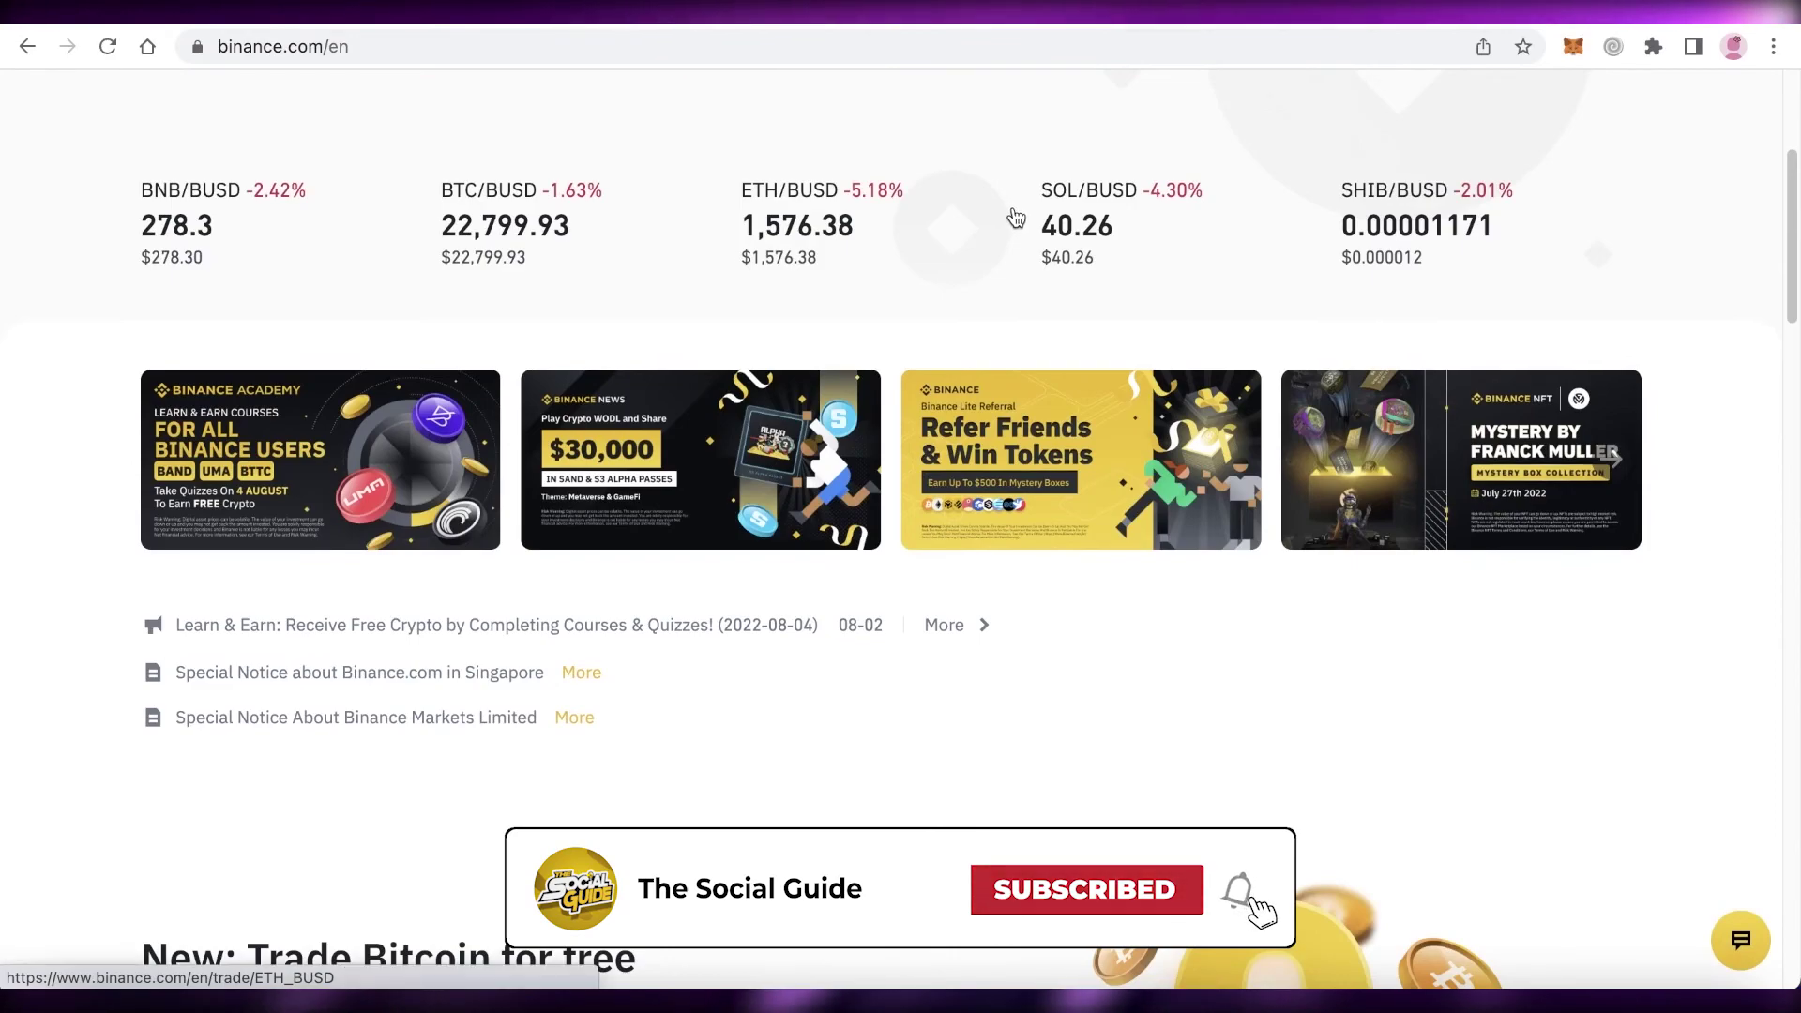